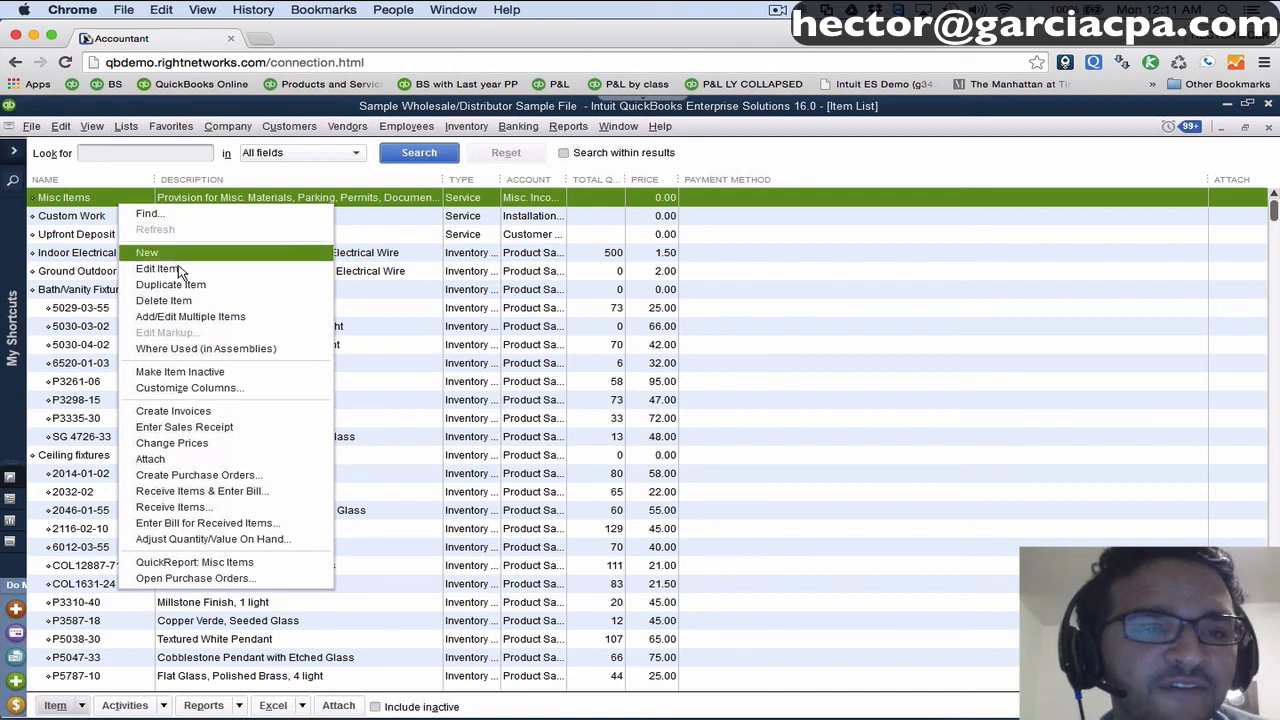
Open the Misc Items service item for editing, check its name and income account, and close it.
{"action": "left_click", "coordinate": [179, 270]}
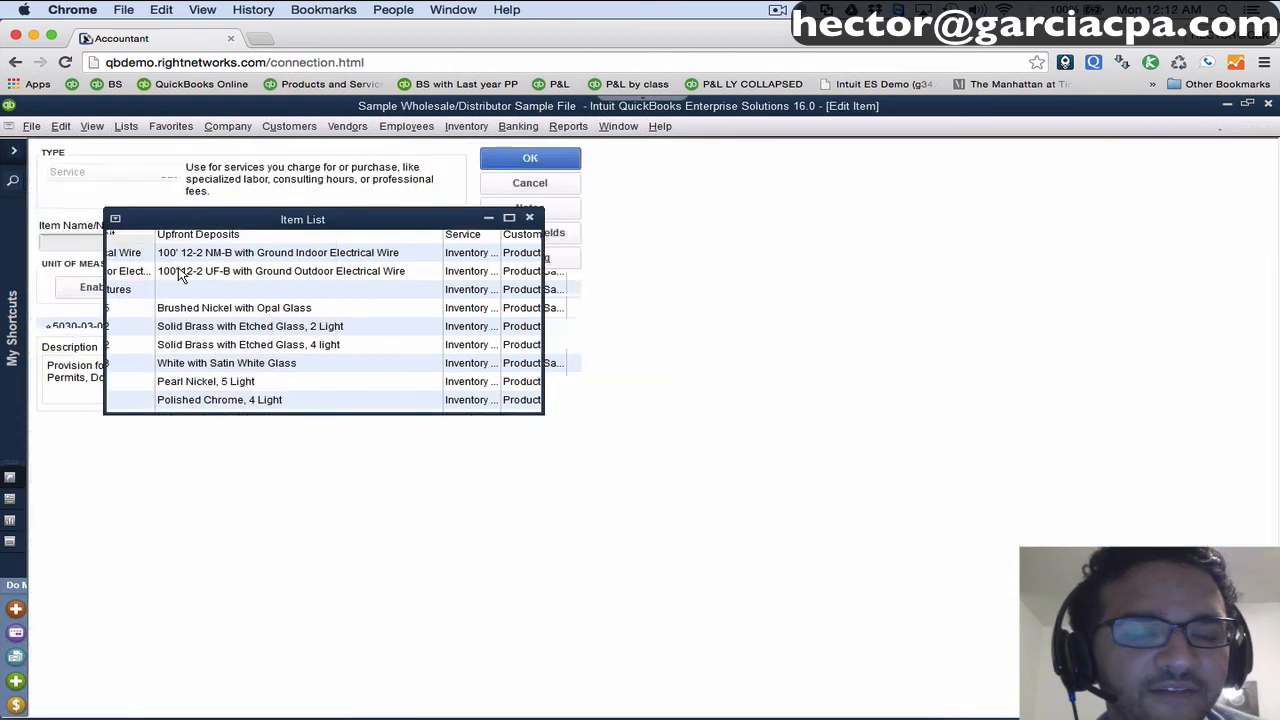
{"action": "left_click", "coordinate": [85, 241]}
{"action": "left_click_drag", "start_coordinate": [88, 241], "coordinate": [3, 237]}
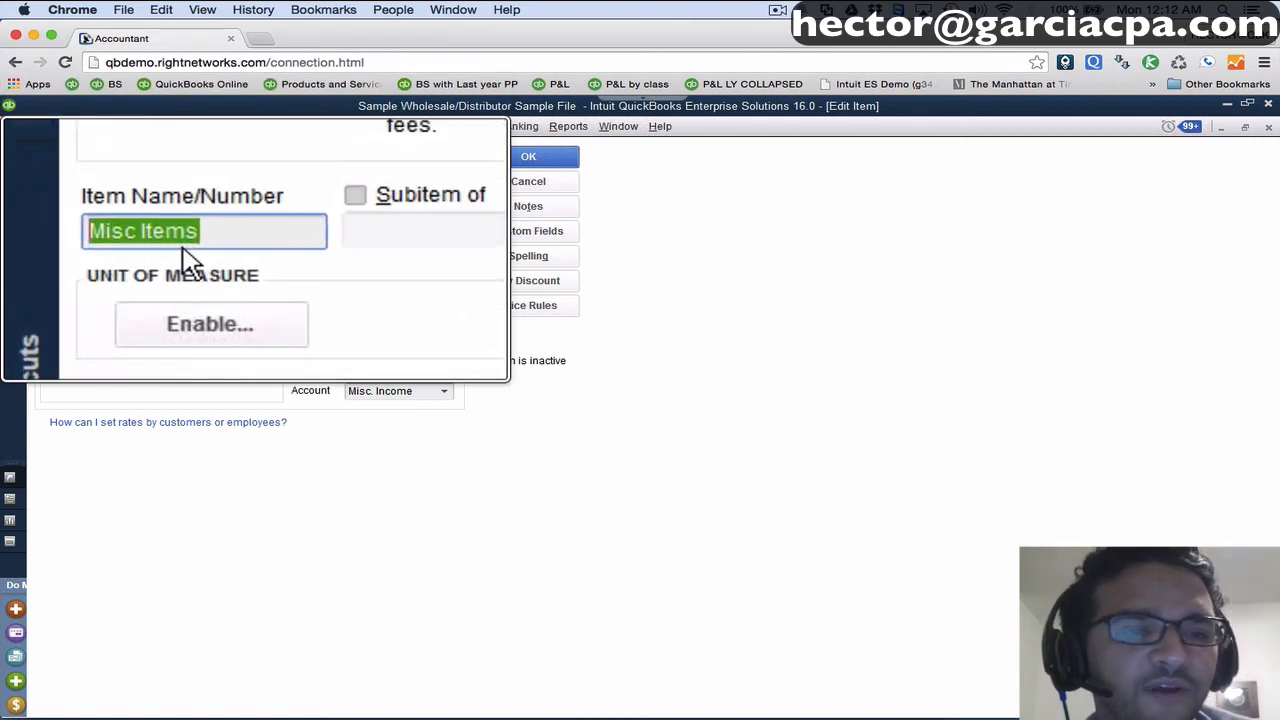
{"action": "left_click", "coordinate": [445, 392]}
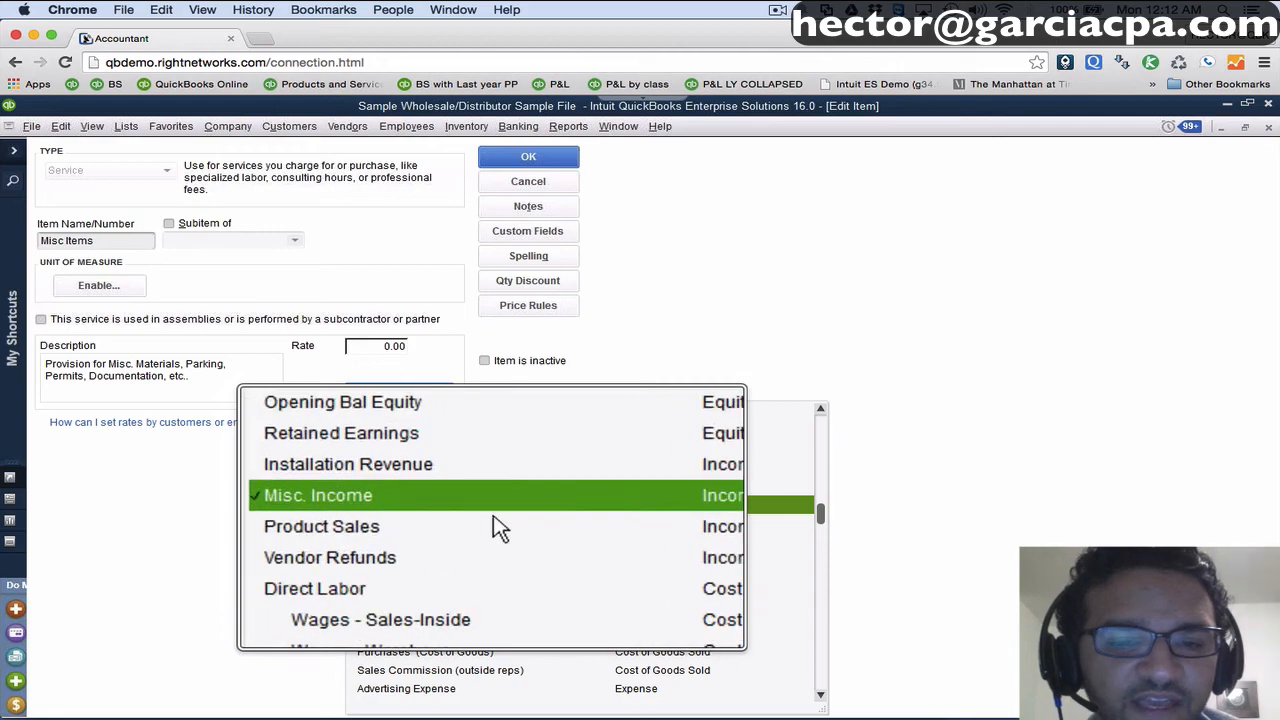
{"action": "left_click", "coordinate": [521, 151]}
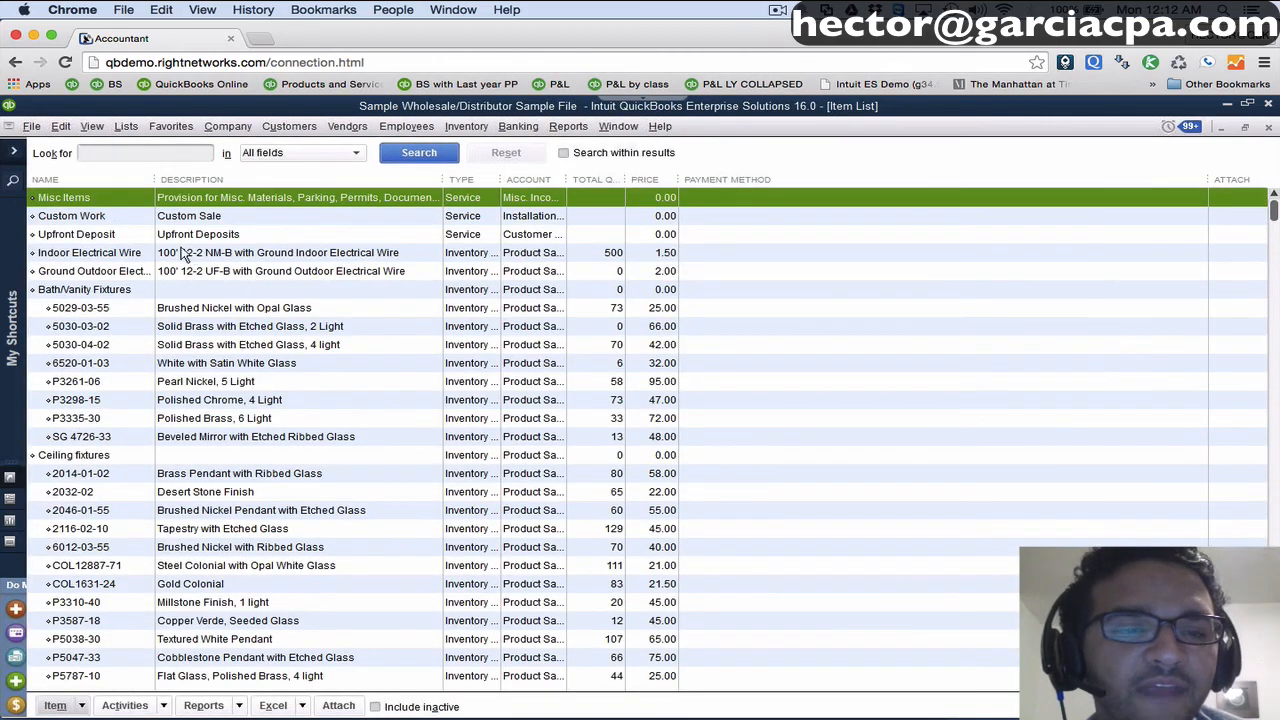
Open the Custom Work service item, check which income account it uses, and close it without changes.
{"action": "left_click", "coordinate": [103, 220]}
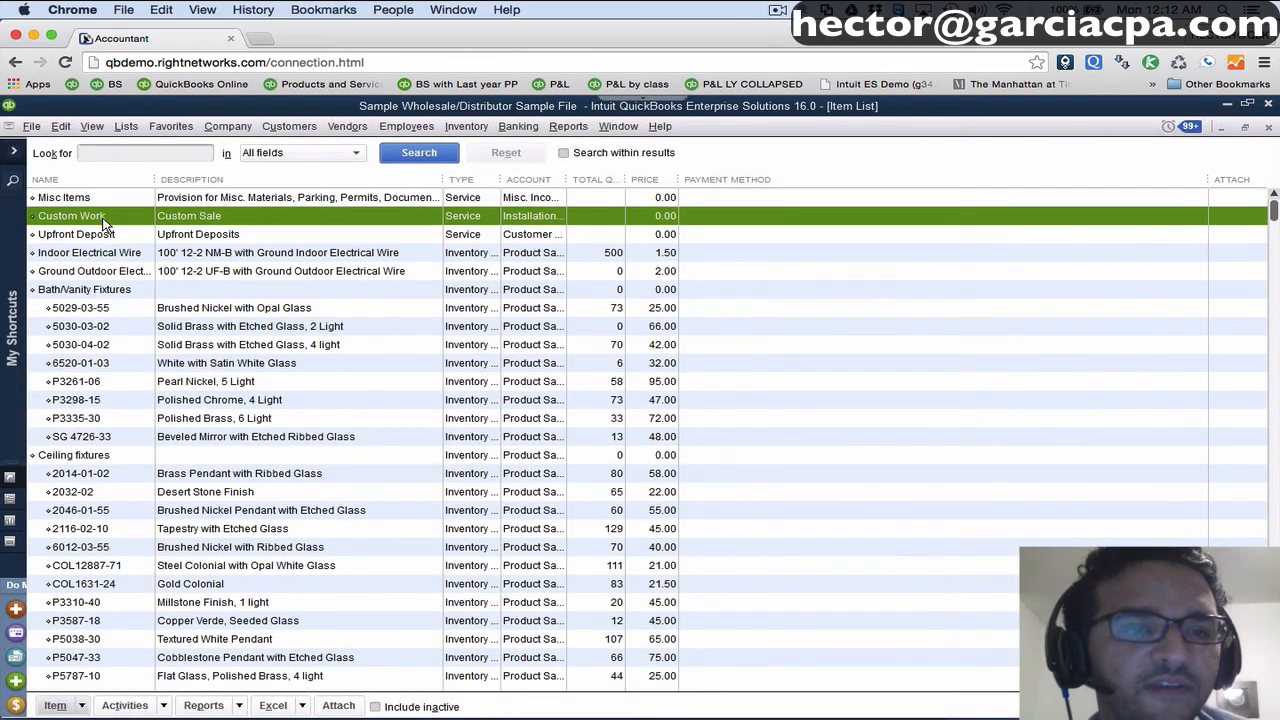
{"action": "right_click", "coordinate": [103, 220]}
{"action": "left_click", "coordinate": [160, 291]}
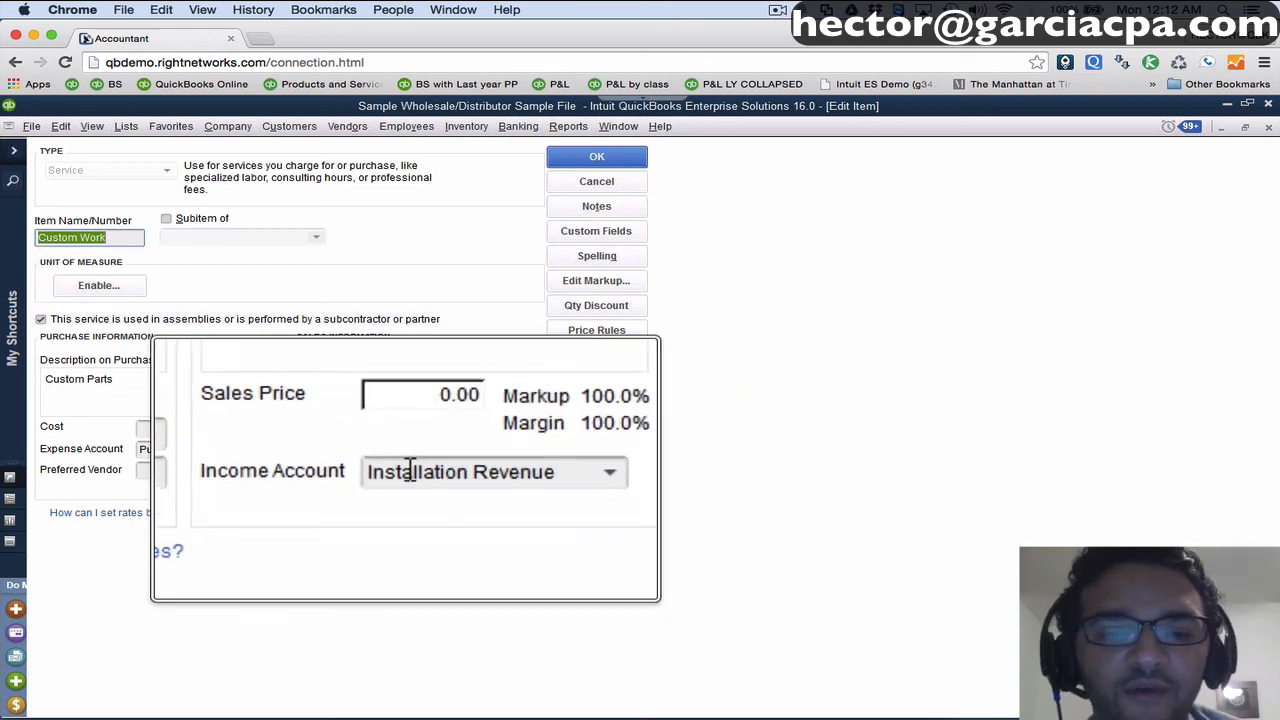
{"action": "left_click", "coordinate": [592, 181]}
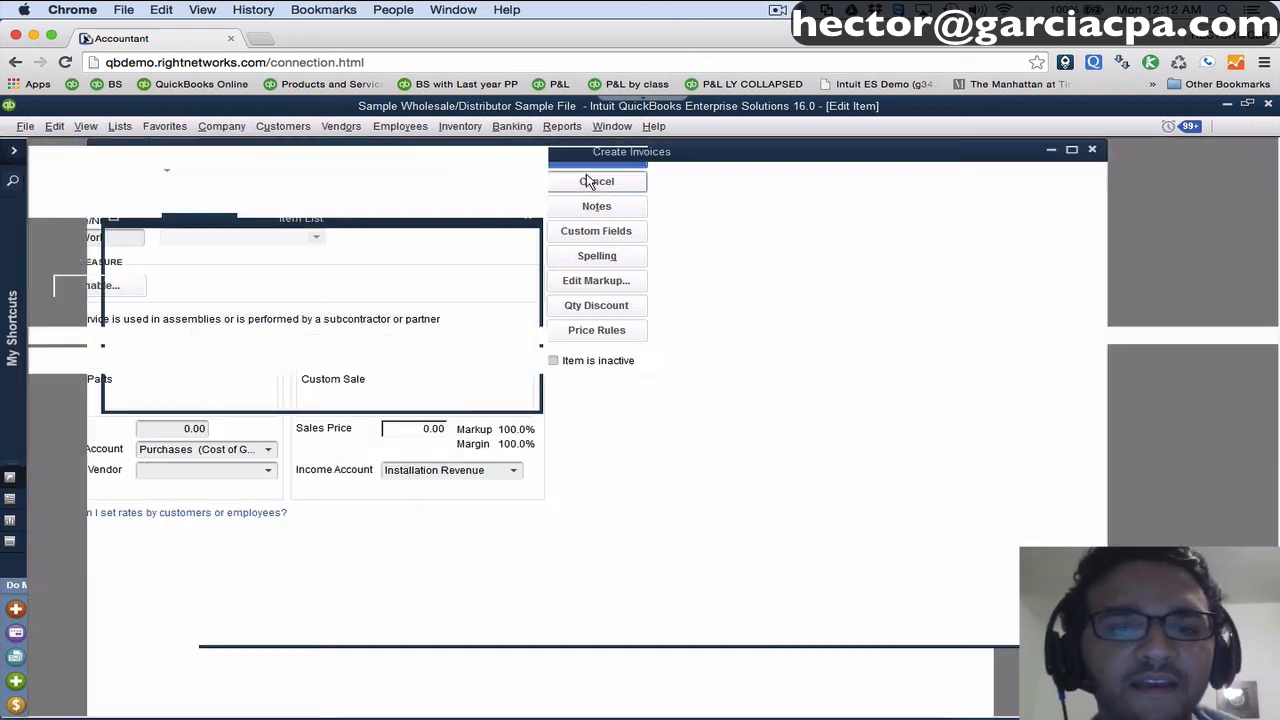
Find chandelier 2337-08-59 in the item list, open it to check its income account, and close it.
{"action": "scroll", "coordinate": [155, 522], "scroll_direction": "down", "scroll_amount": 3}
{"action": "scroll", "coordinate": [155, 522], "scroll_direction": "down", "scroll_amount": 15}
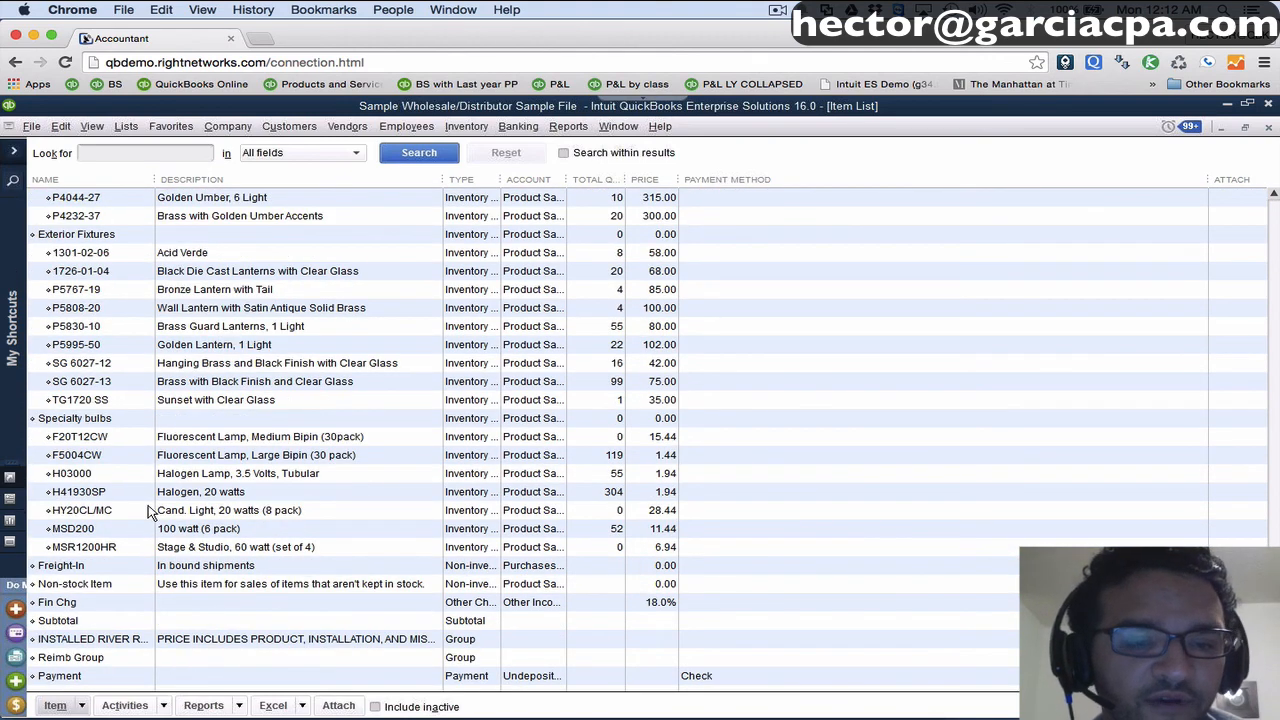
{"action": "scroll", "coordinate": [148, 512], "scroll_direction": "up", "scroll_amount": 15}
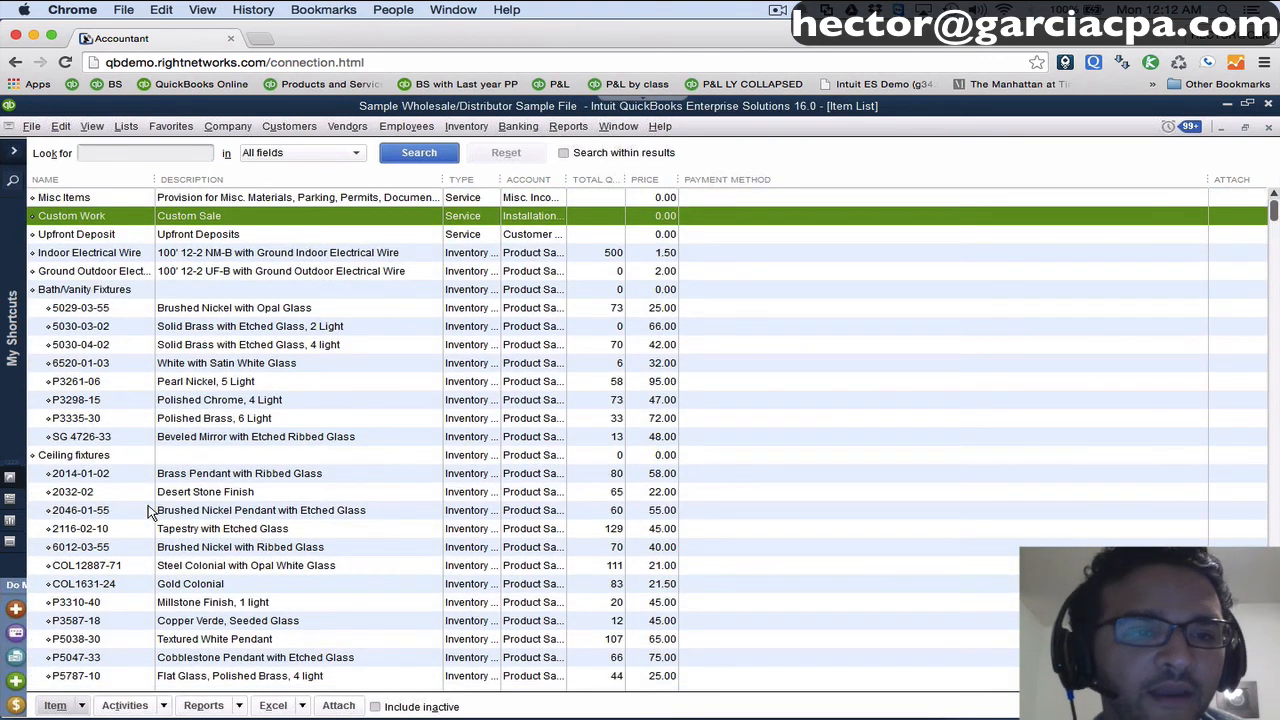
{"action": "scroll", "coordinate": [148, 510], "scroll_direction": "down", "scroll_amount": 15}
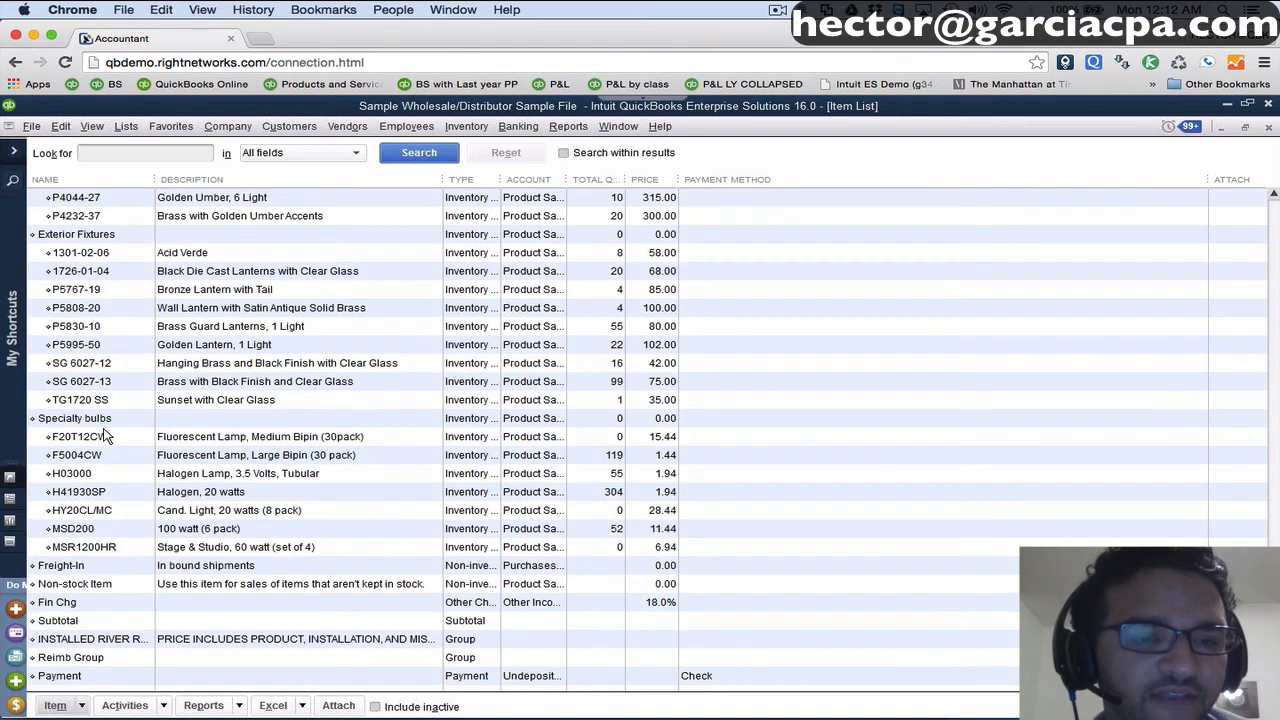
{"action": "scroll", "coordinate": [110, 455], "scroll_direction": "up", "scroll_amount": 10}
{"action": "scroll", "coordinate": [105, 432], "scroll_direction": "down", "scroll_amount": 3}
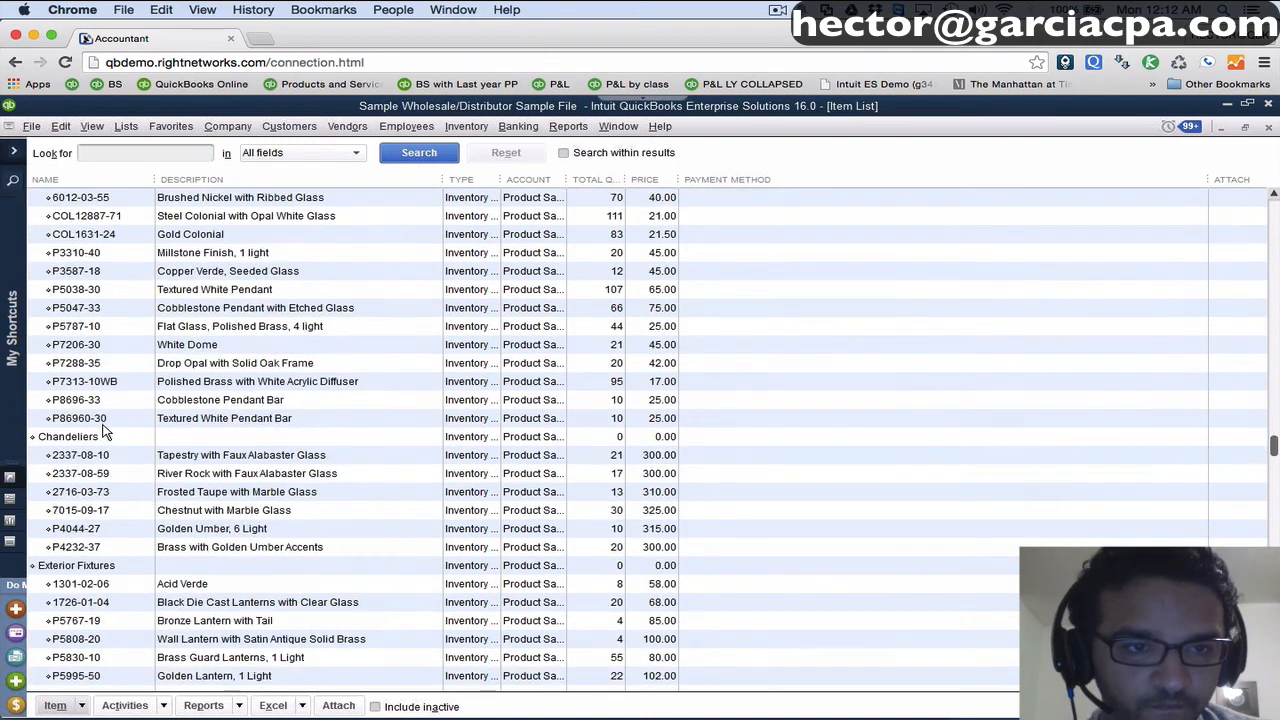
{"action": "left_click", "coordinate": [86, 476]}
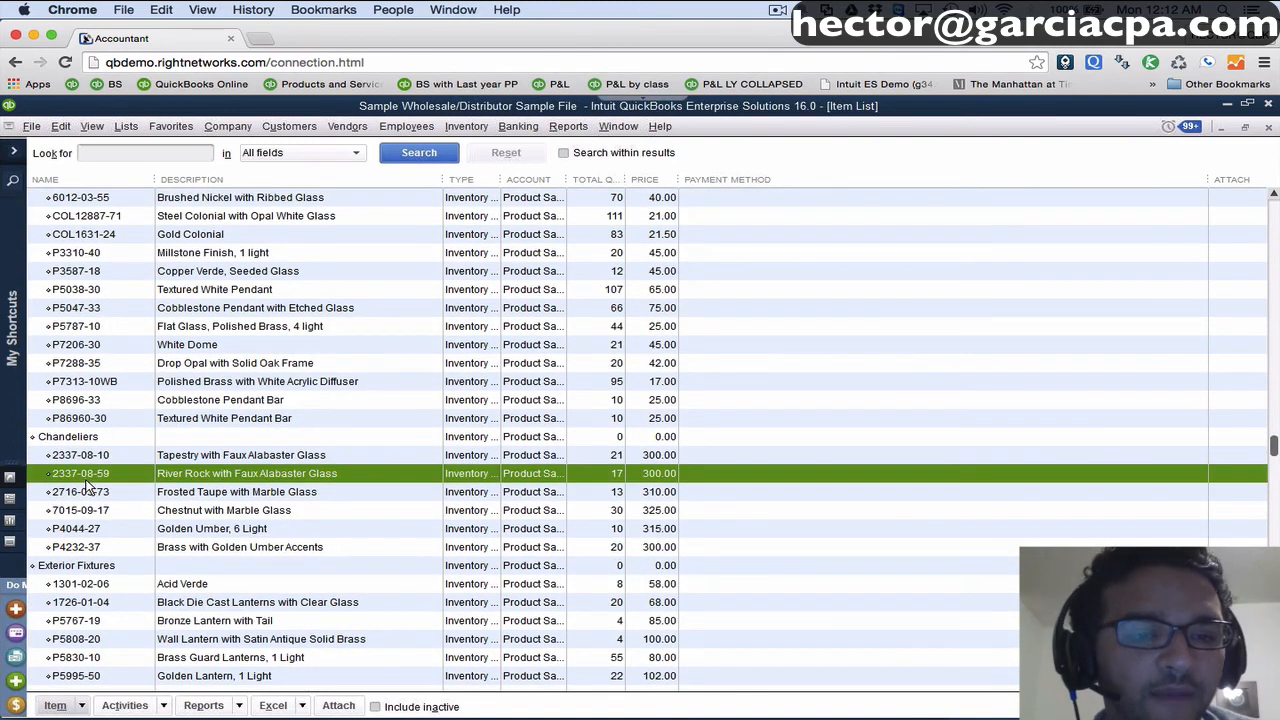
{"action": "right_click", "coordinate": [86, 486]}
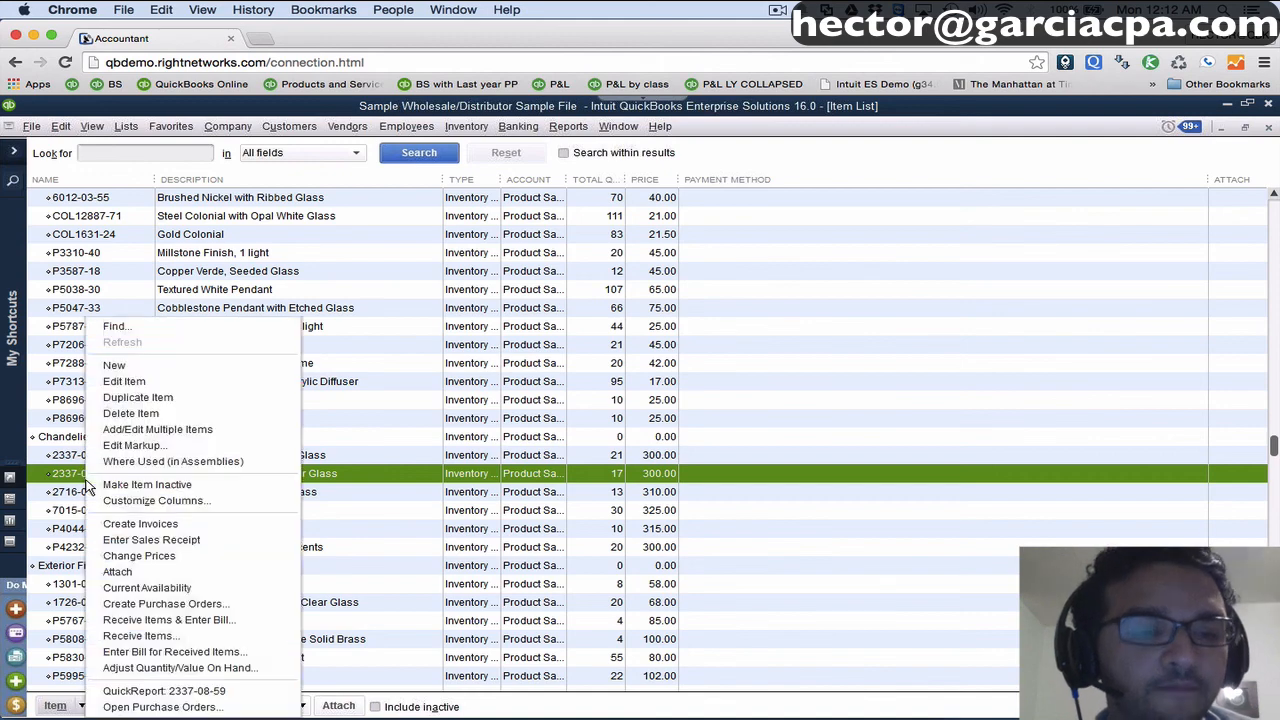
{"action": "left_click", "coordinate": [137, 385]}
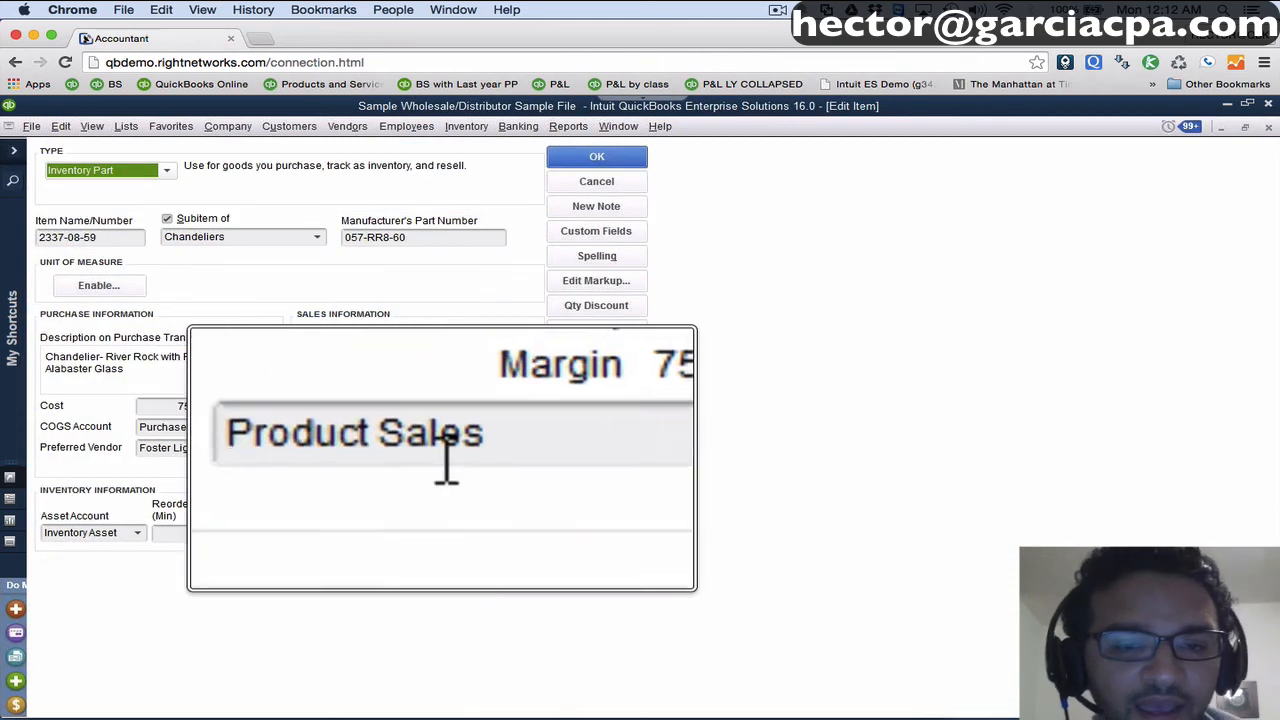
{"action": "left_click", "coordinate": [585, 158]}
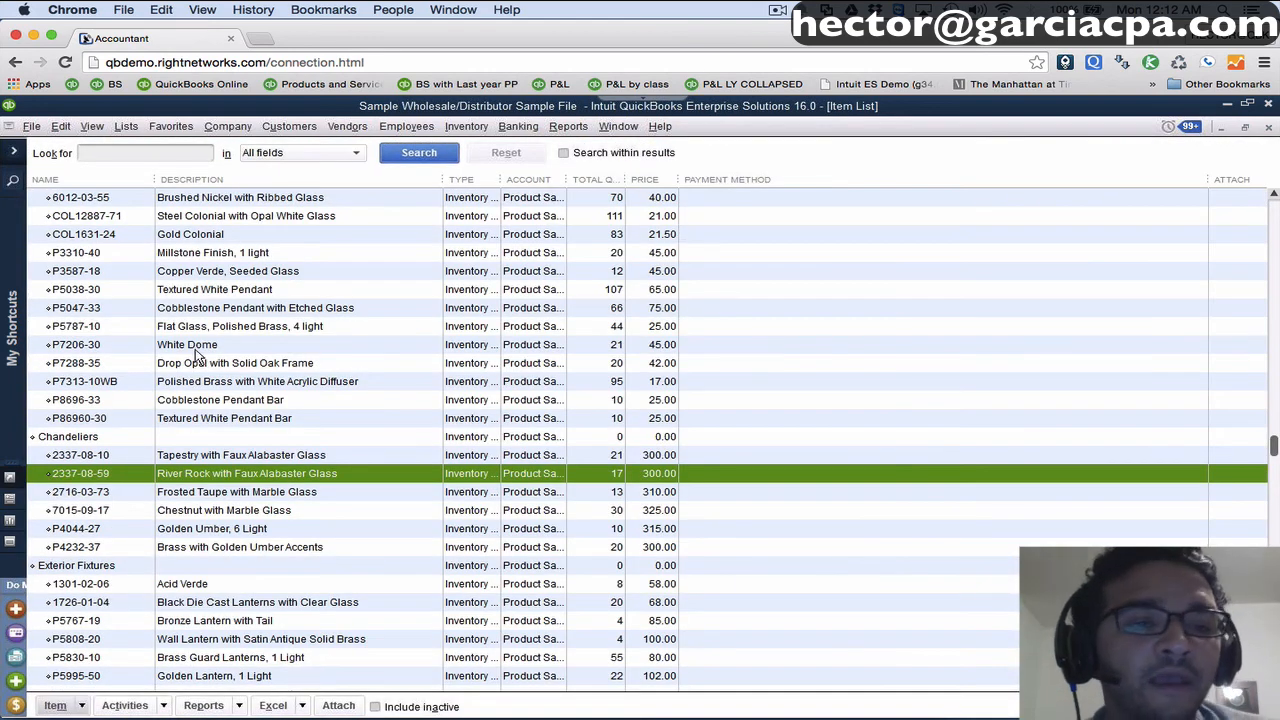
Create a new item of type Group and name it "chandalier installed".
{"action": "right_click", "coordinate": [197, 350]}
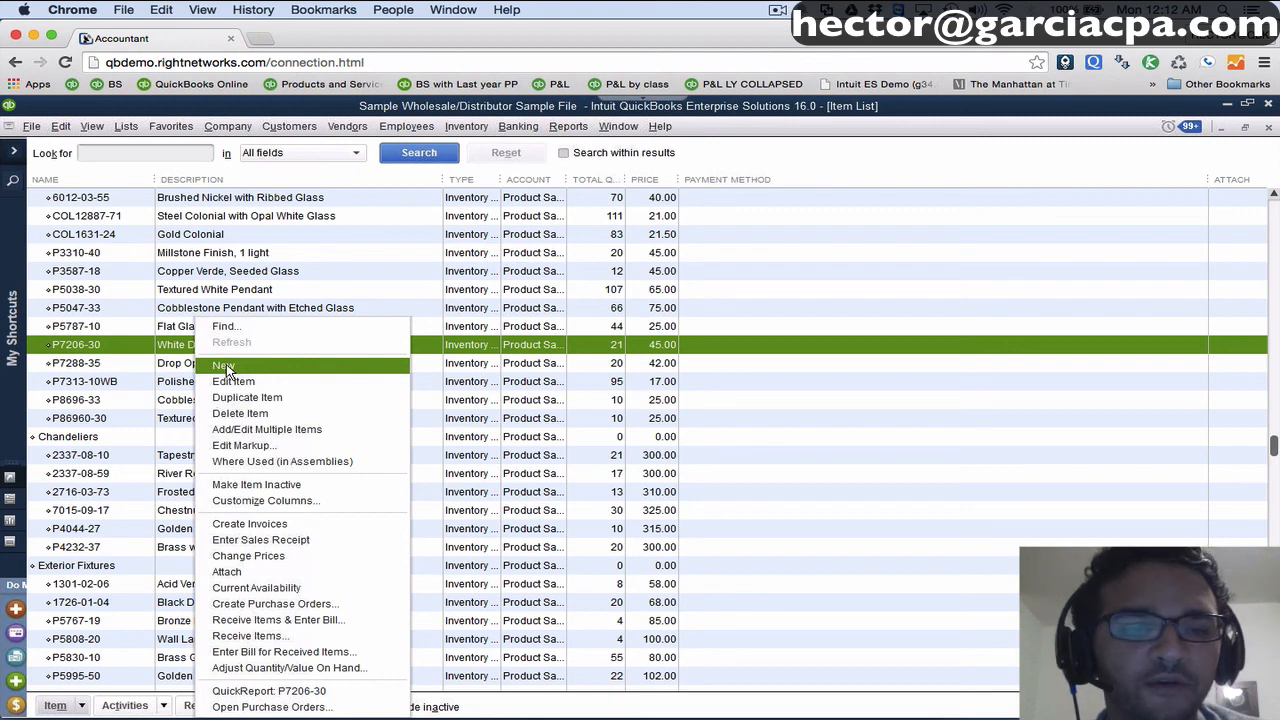
{"action": "left_click", "coordinate": [85, 708]}
{"action": "left_click", "coordinate": [80, 437]}
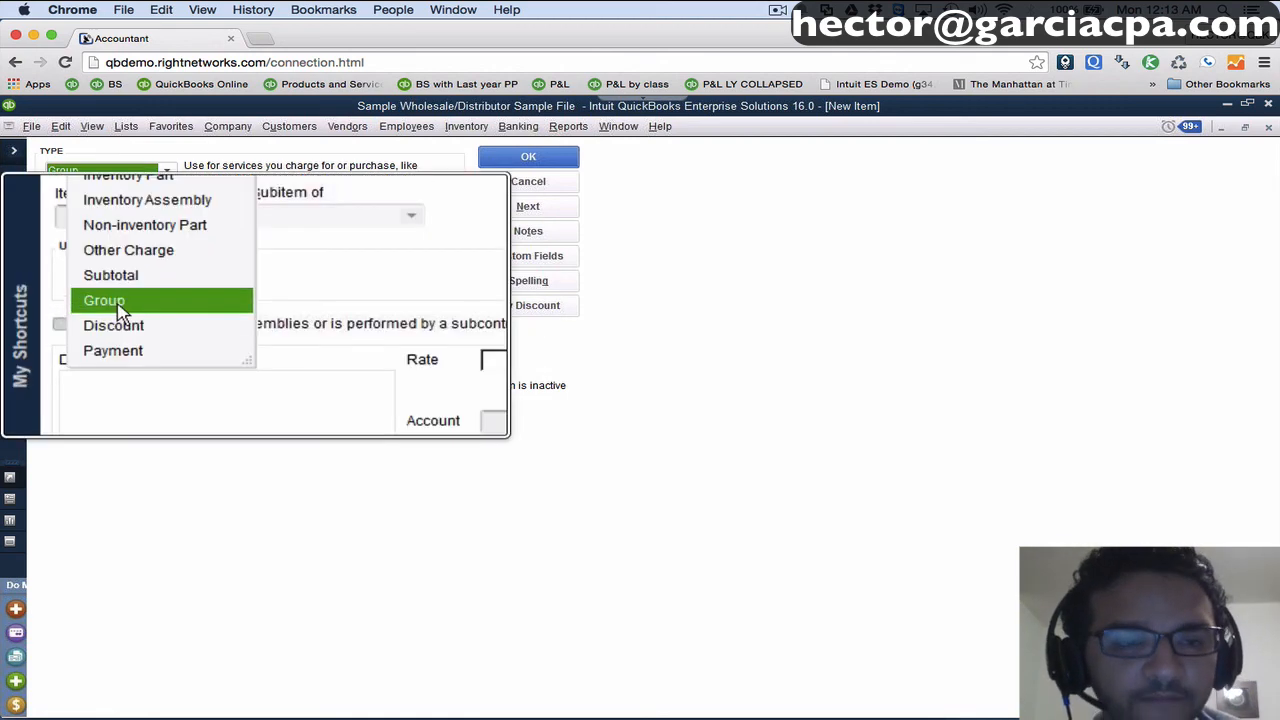
{"action": "left_click", "coordinate": [83, 305]}
{"action": "left_click", "coordinate": [85, 238]}
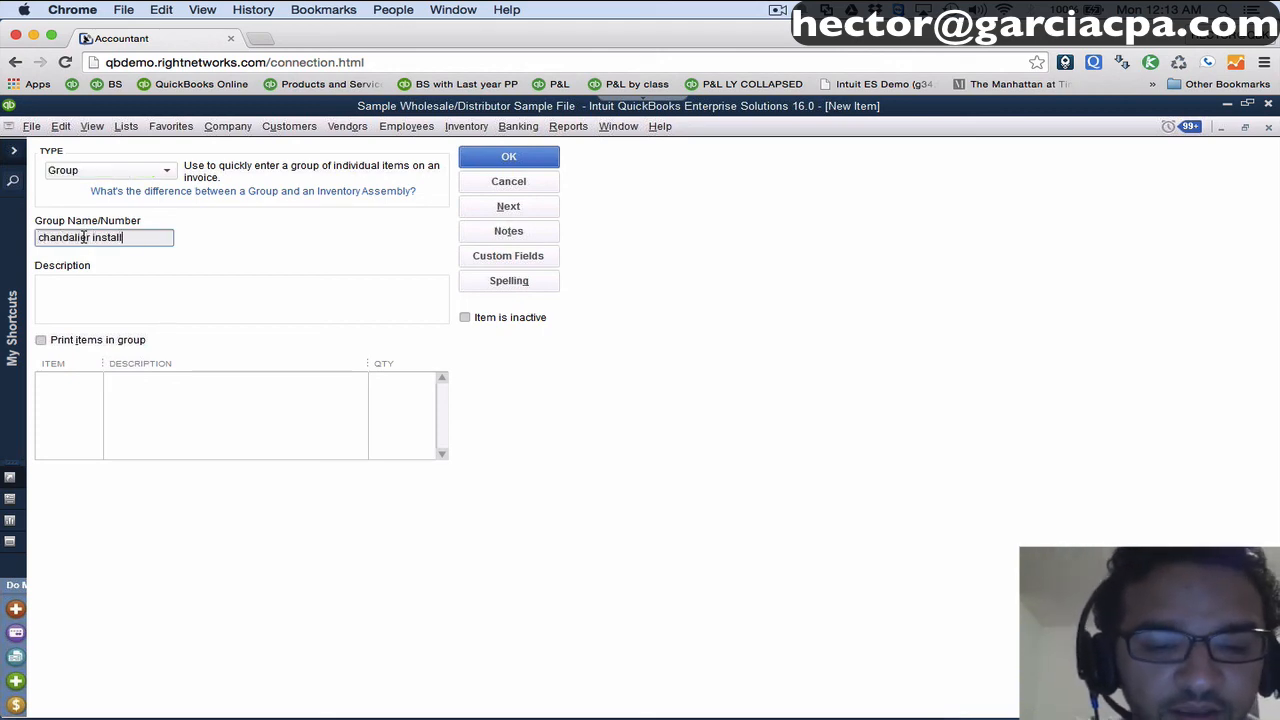
Add chandelier 2337-08-59 and Custom Work to the group, each with a quantity of 1.
{"action": "left_click", "coordinate": [82, 388]}
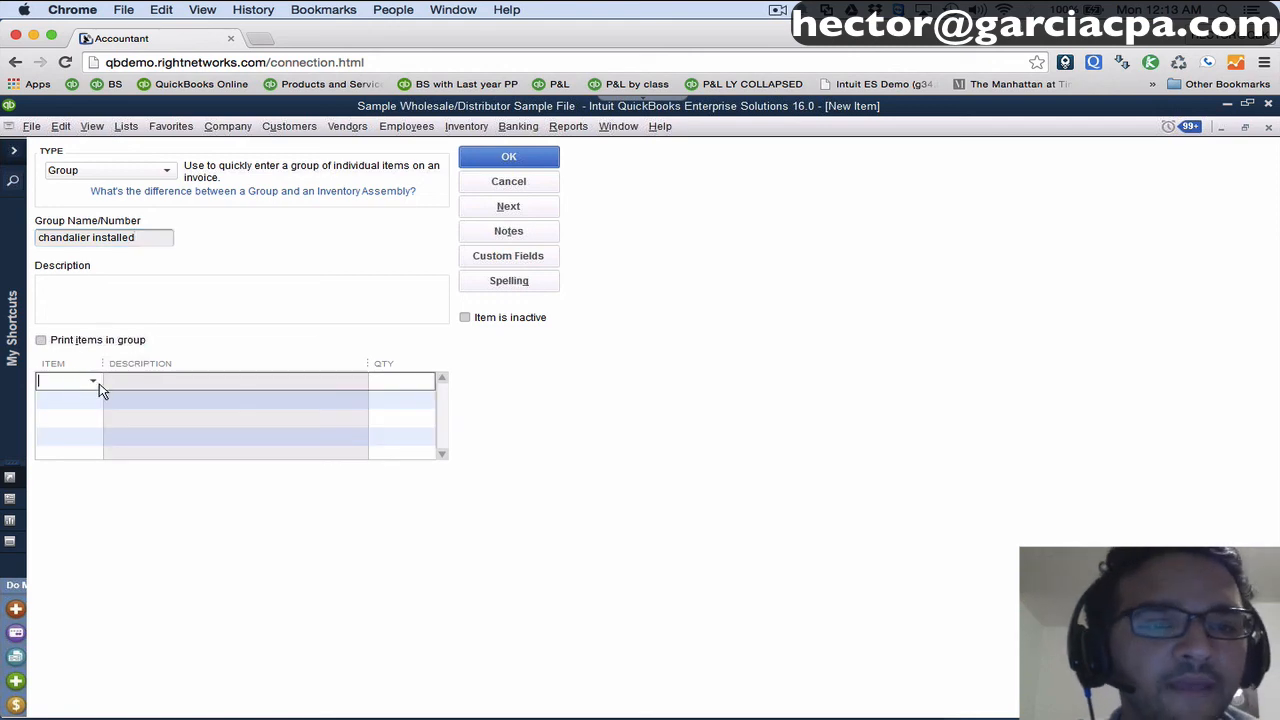
{"action": "type", "text": "ch"}
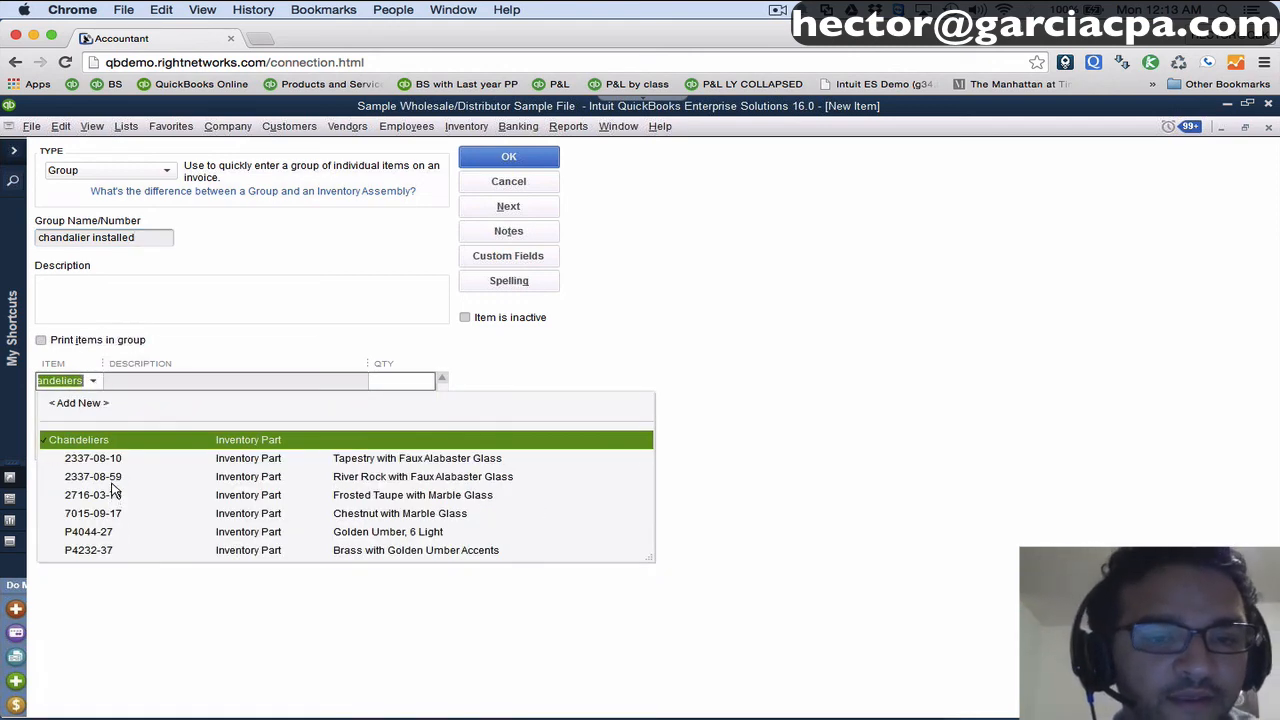
{"action": "left_click", "coordinate": [112, 484]}
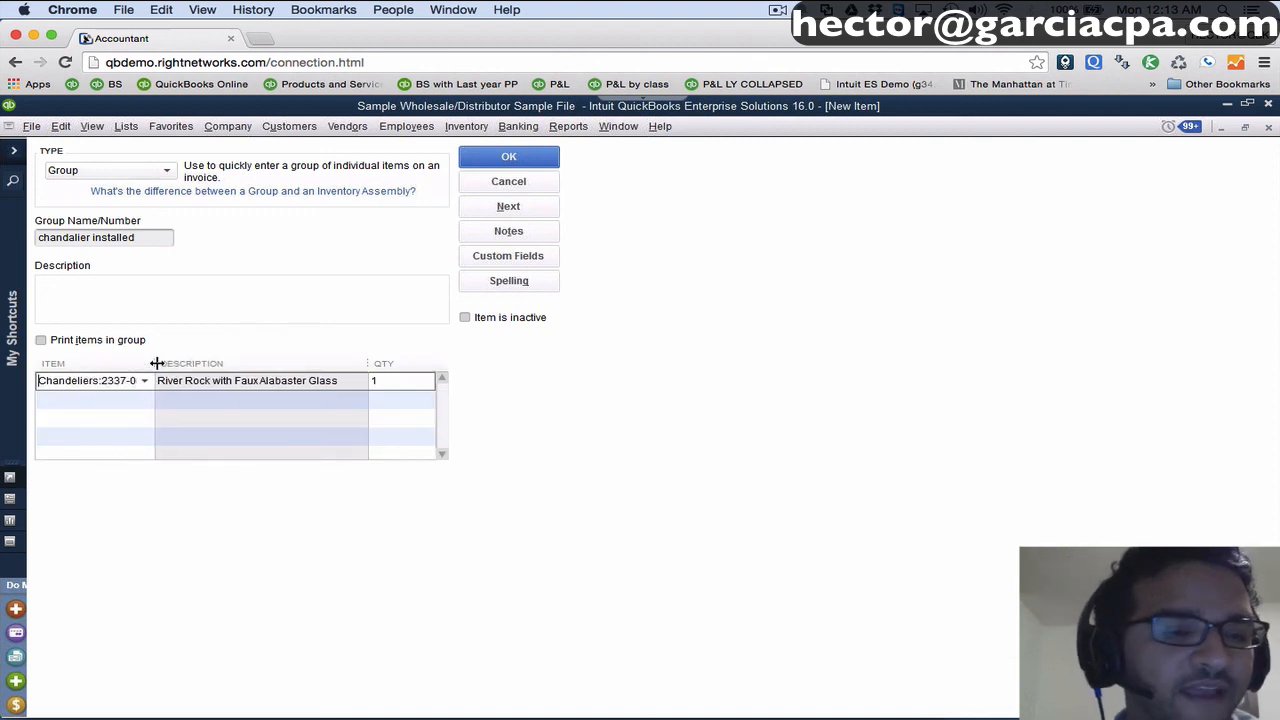
{"action": "left_click", "coordinate": [111, 401]}
{"action": "type", "text": "Custom Work"}
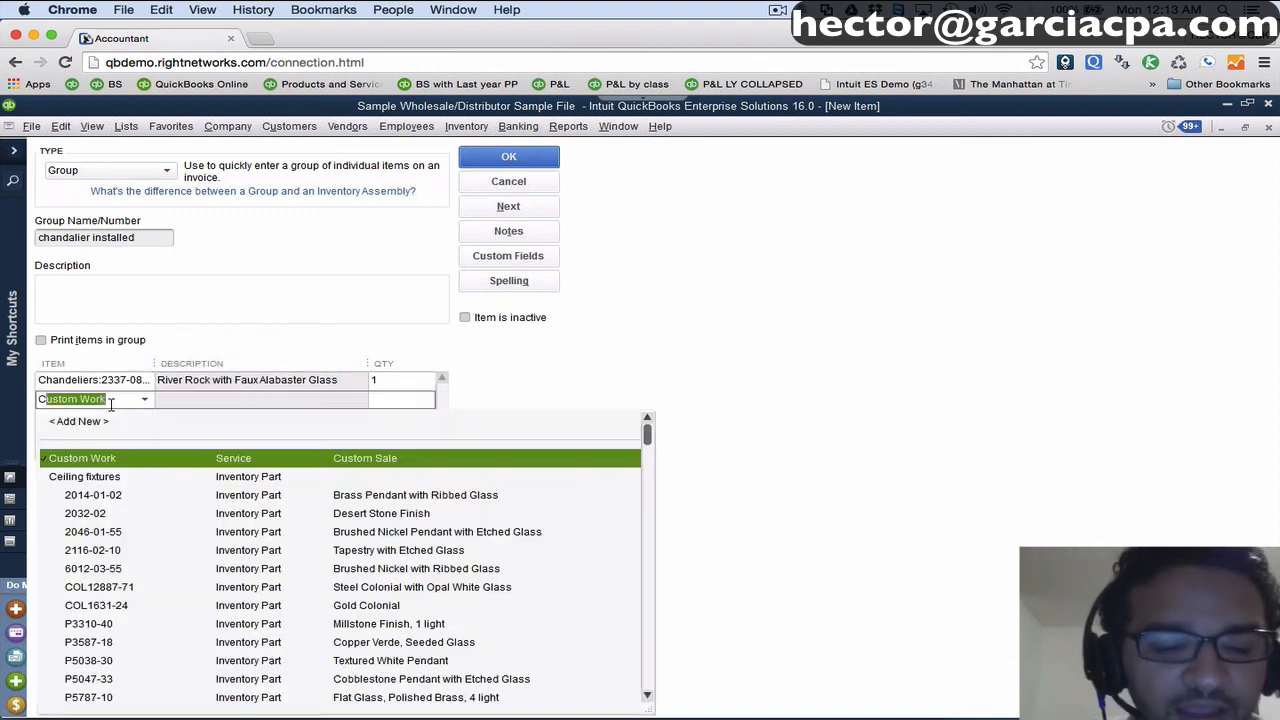
{"action": "left_click", "coordinate": [103, 459]}
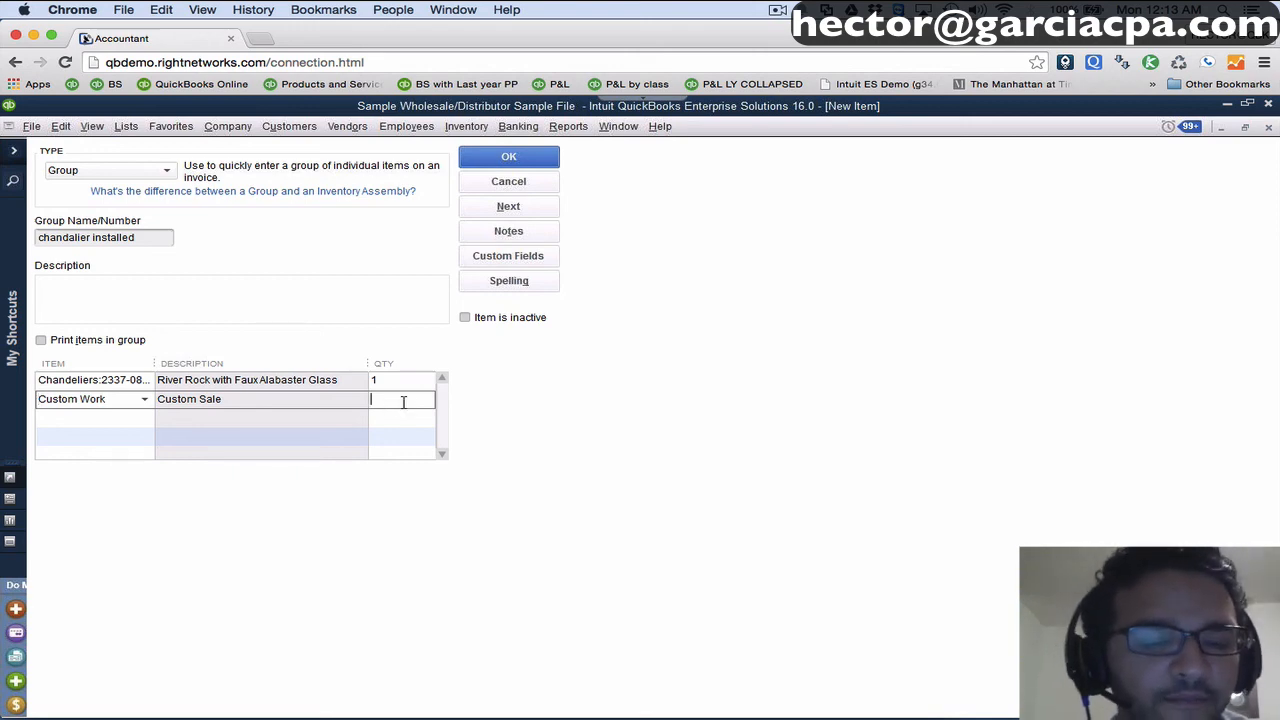
Add Misc Items as the group's third component with a quantity of 1.
{"action": "left_click", "coordinate": [57, 411]}
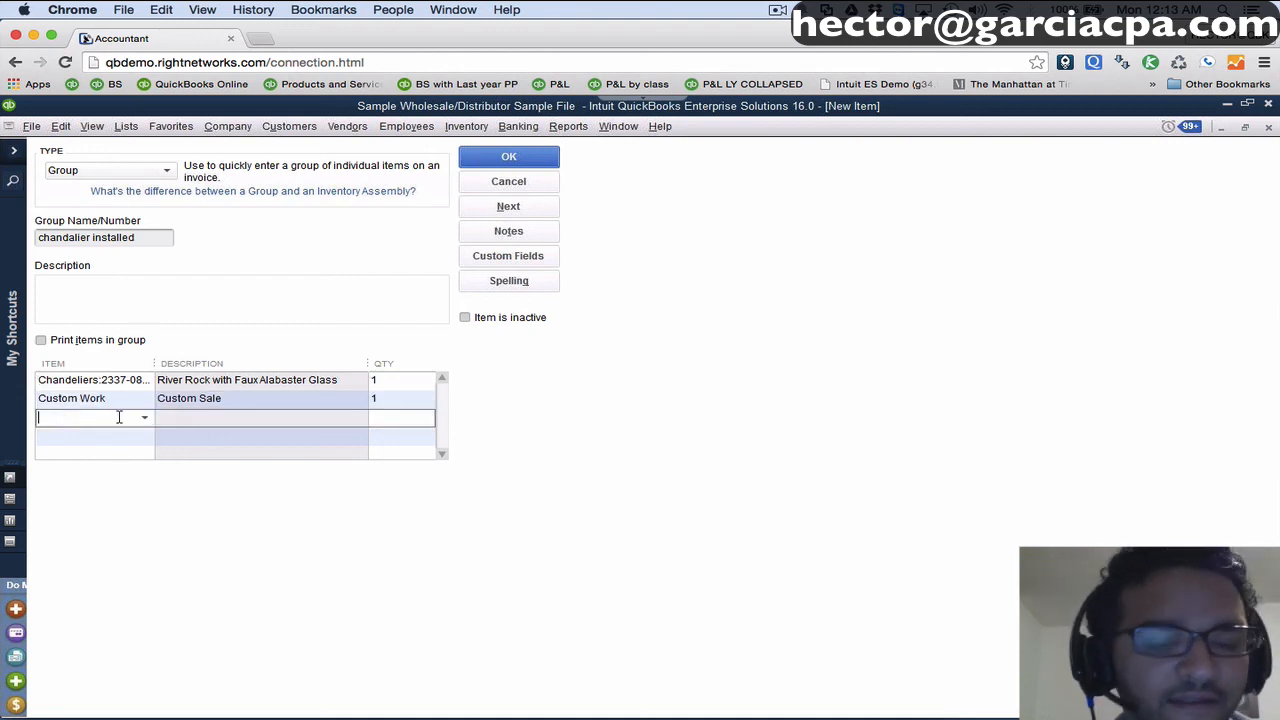
{"action": "type", "text": "ms"}
{"action": "left_click", "coordinate": [90, 481]}
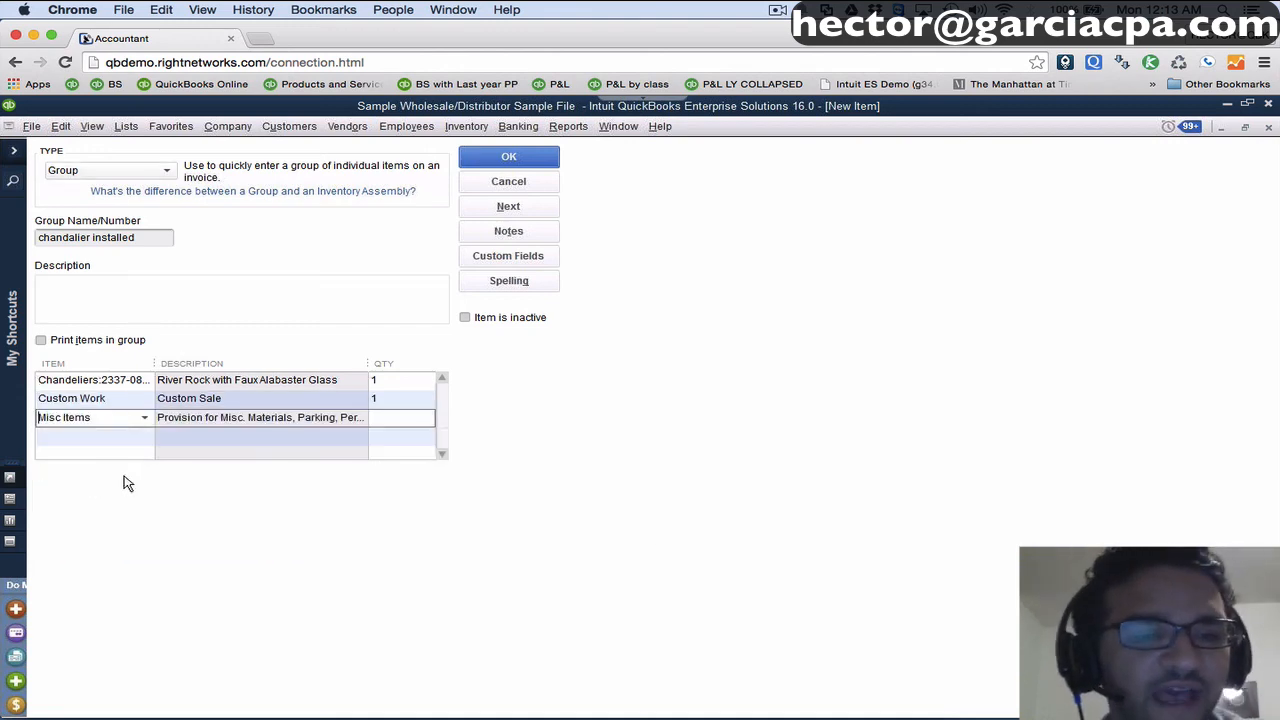
{"action": "left_click", "coordinate": [393, 417]}
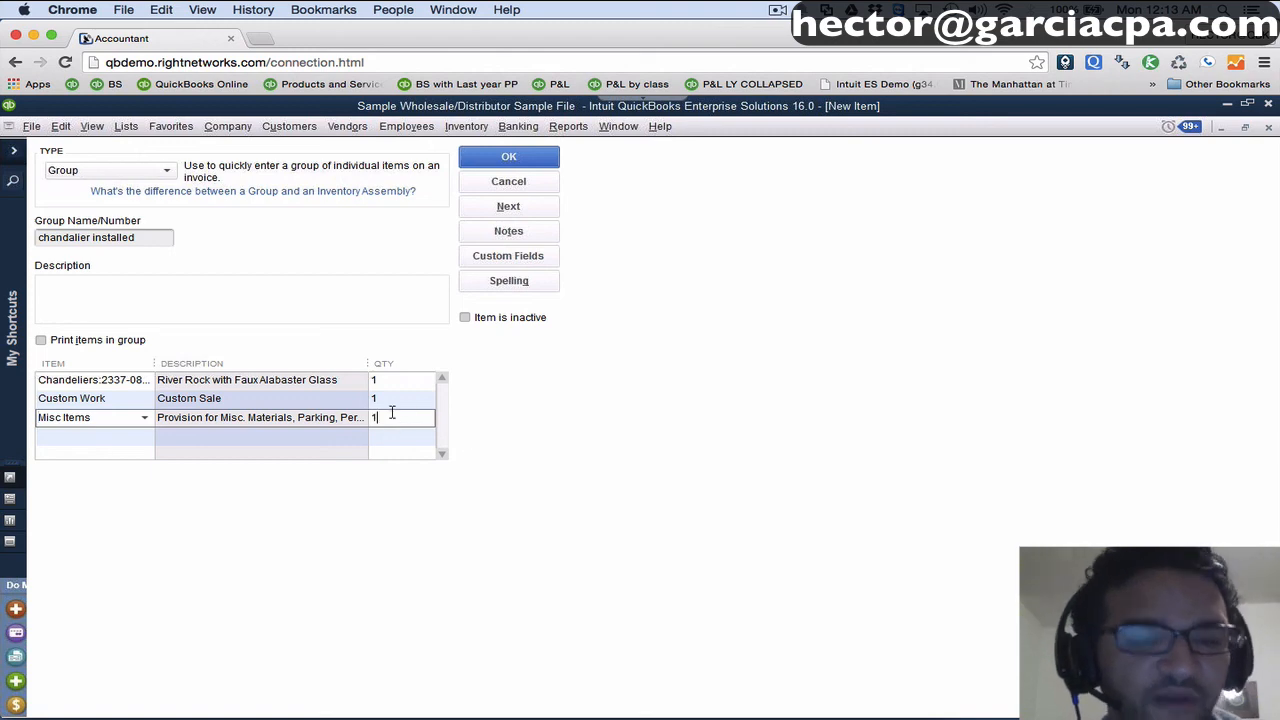
Leave printing of the items in the group turned off and save the group item.
{"action": "left_click", "coordinate": [41, 341]}
{"action": "left_click", "coordinate": [41, 341]}
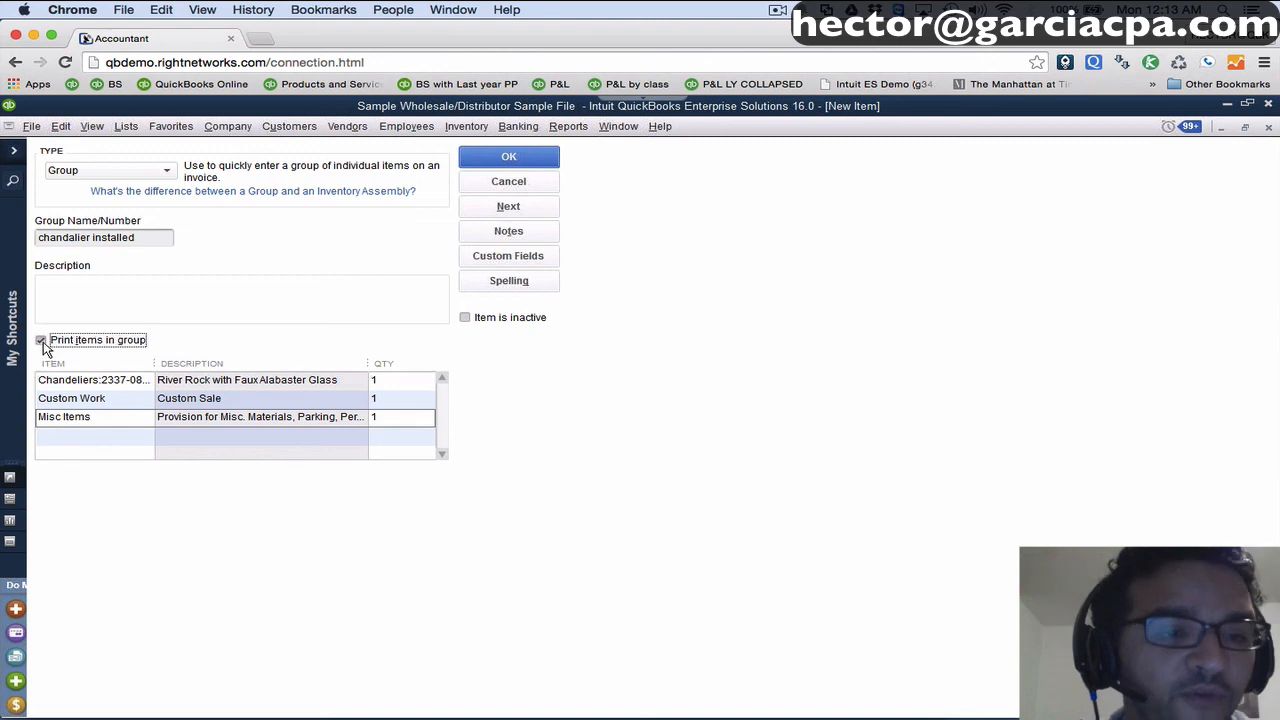
{"action": "left_click", "coordinate": [41, 341]}
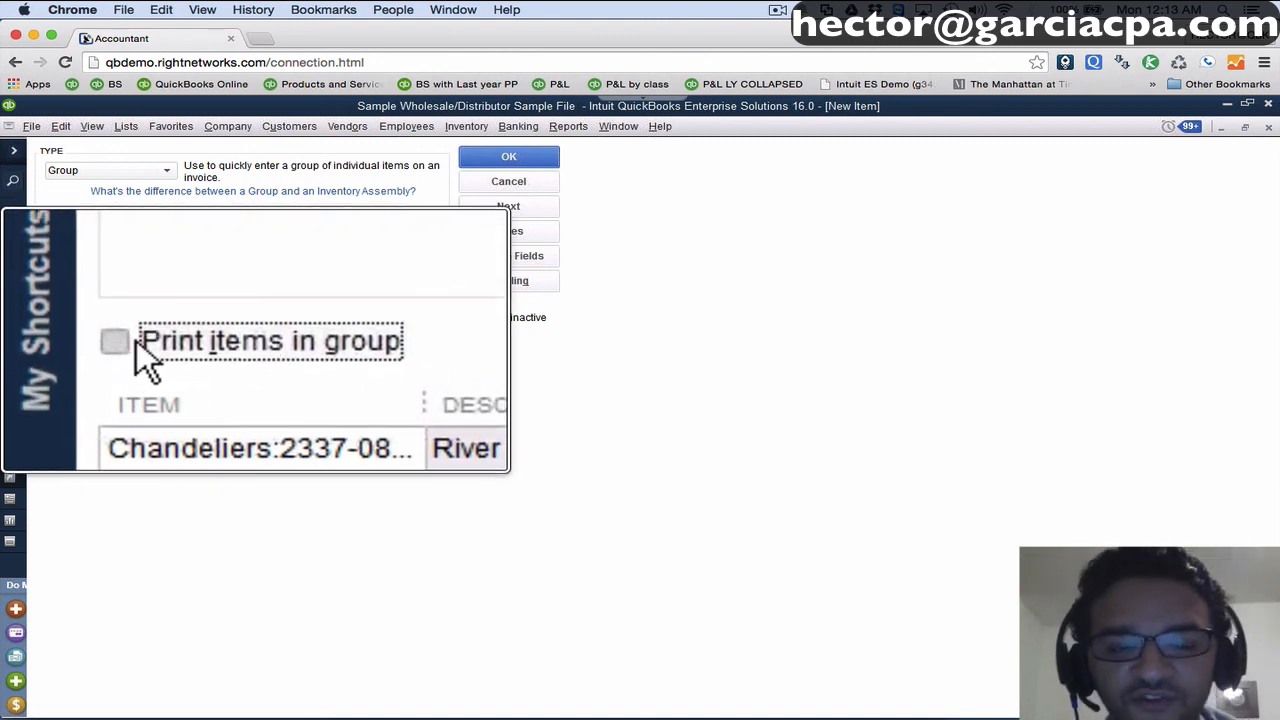
{"action": "left_click", "coordinate": [509, 158]}
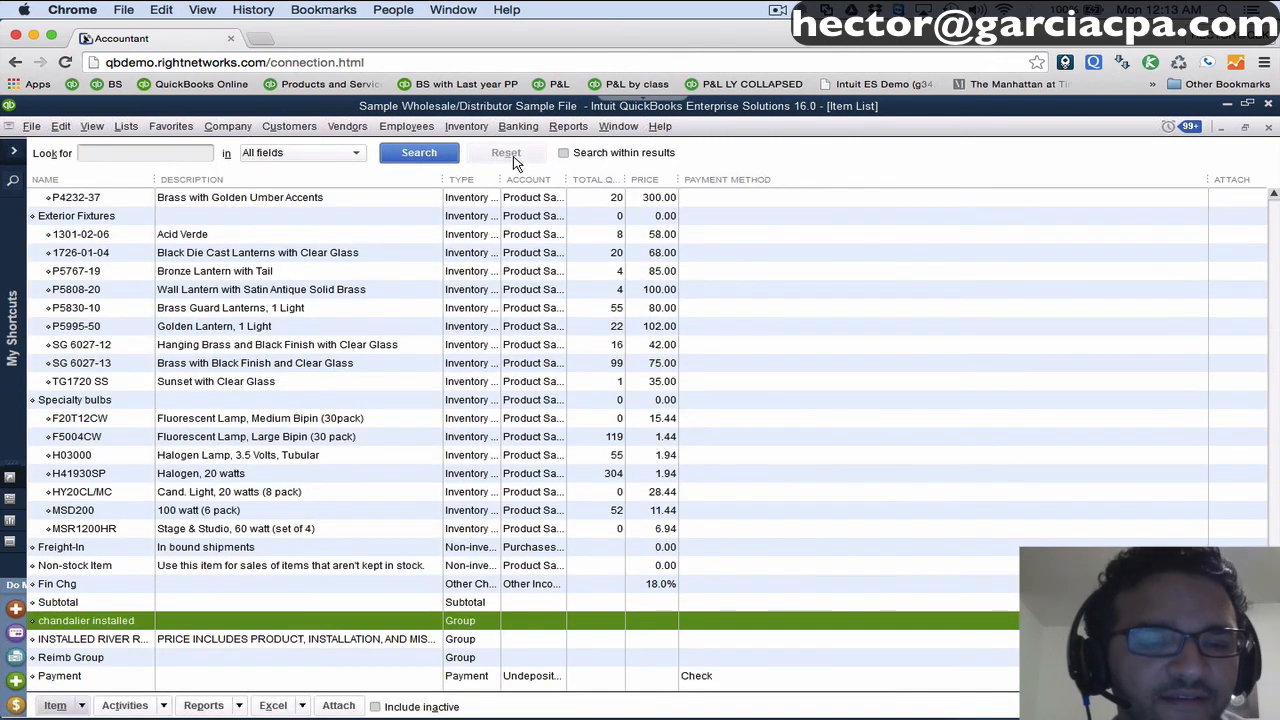
Start a new invoice for TEST CUSTOMER.
{"action": "key", "text": "ctrl+i"}
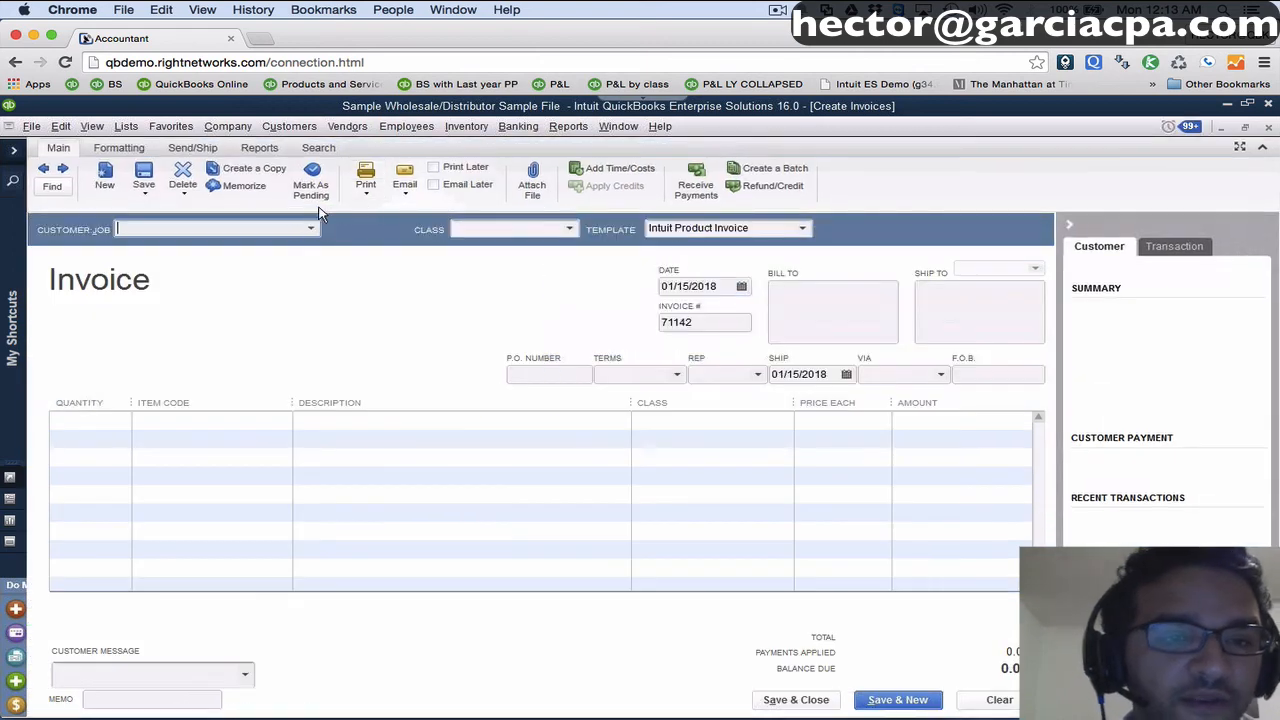
{"action": "left_click", "coordinate": [310, 228]}
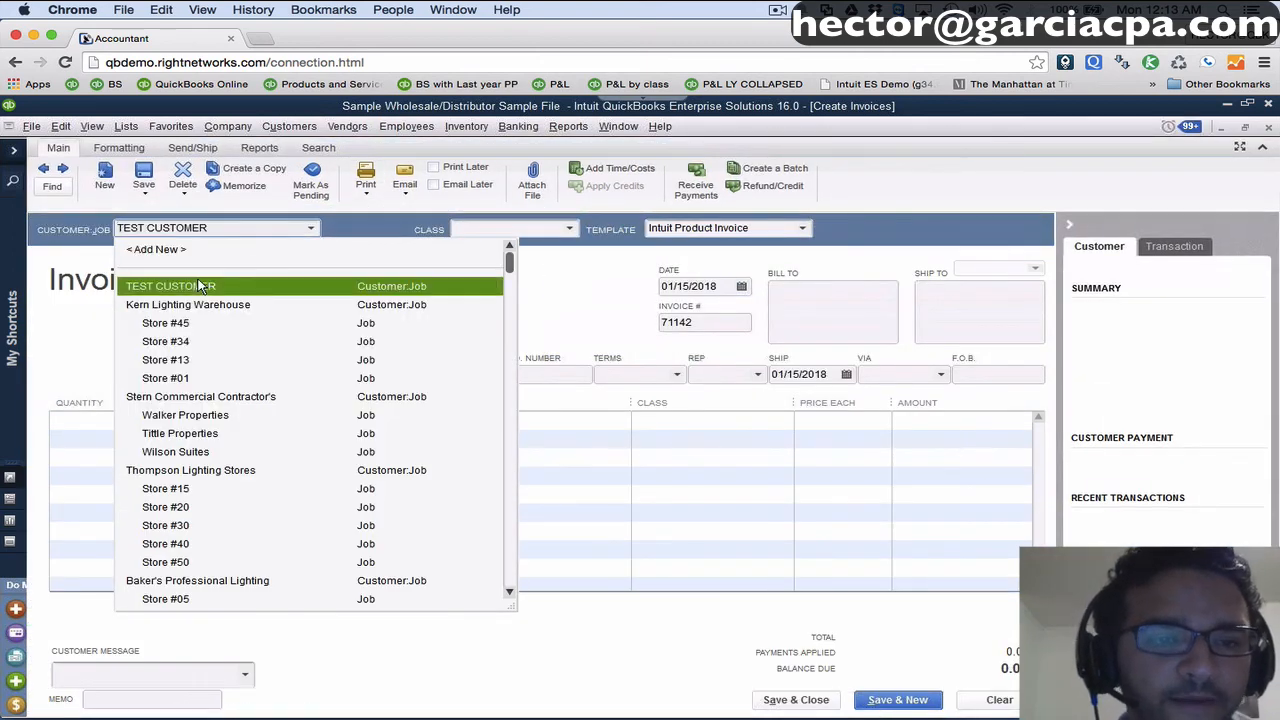
{"action": "left_click", "coordinate": [200, 287]}
Add the "chandalier installed" group to the invoice's first line and accept the quantity warning.
{"action": "left_click", "coordinate": [238, 423]}
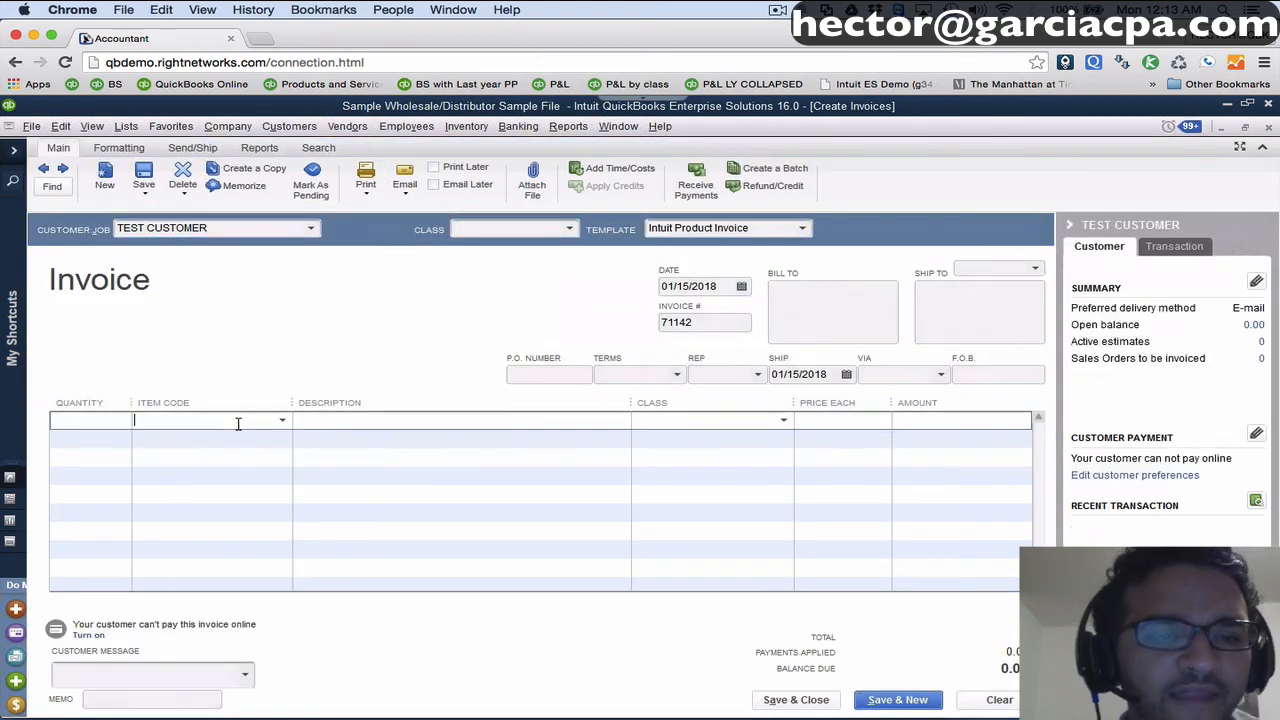
{"action": "type", "text": "chandalier installed"}
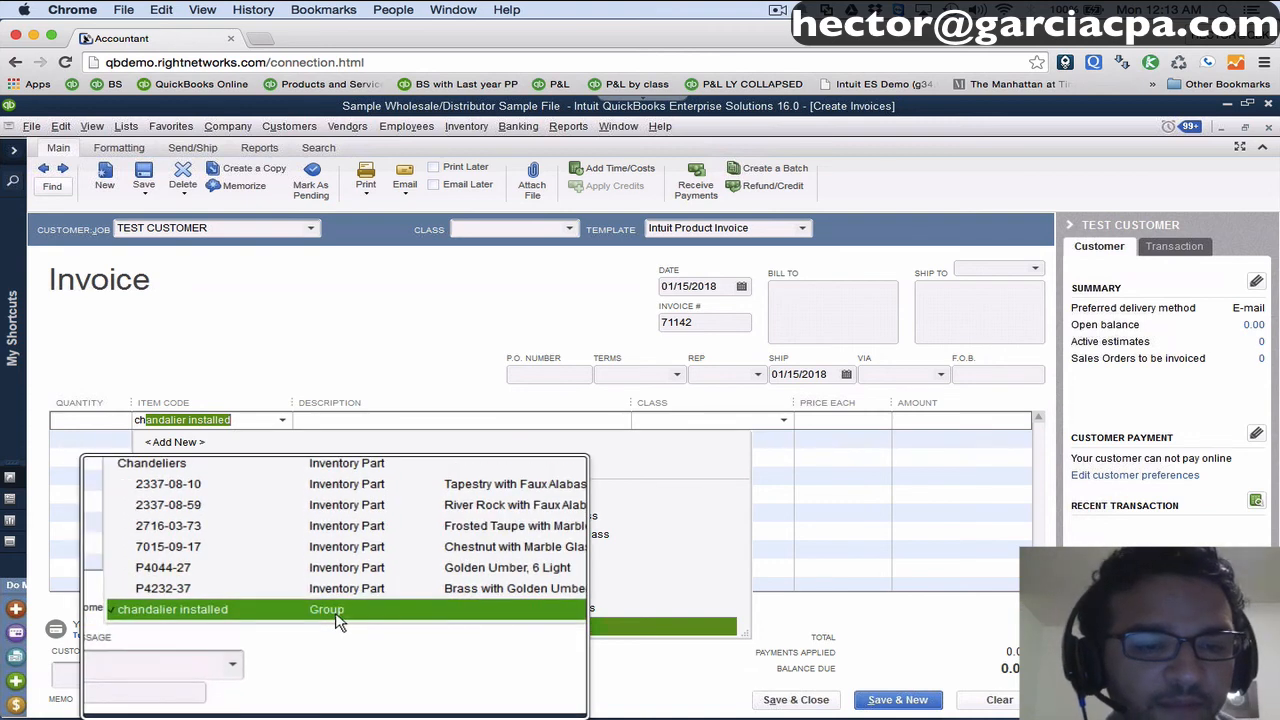
{"action": "left_click", "coordinate": [333, 630]}
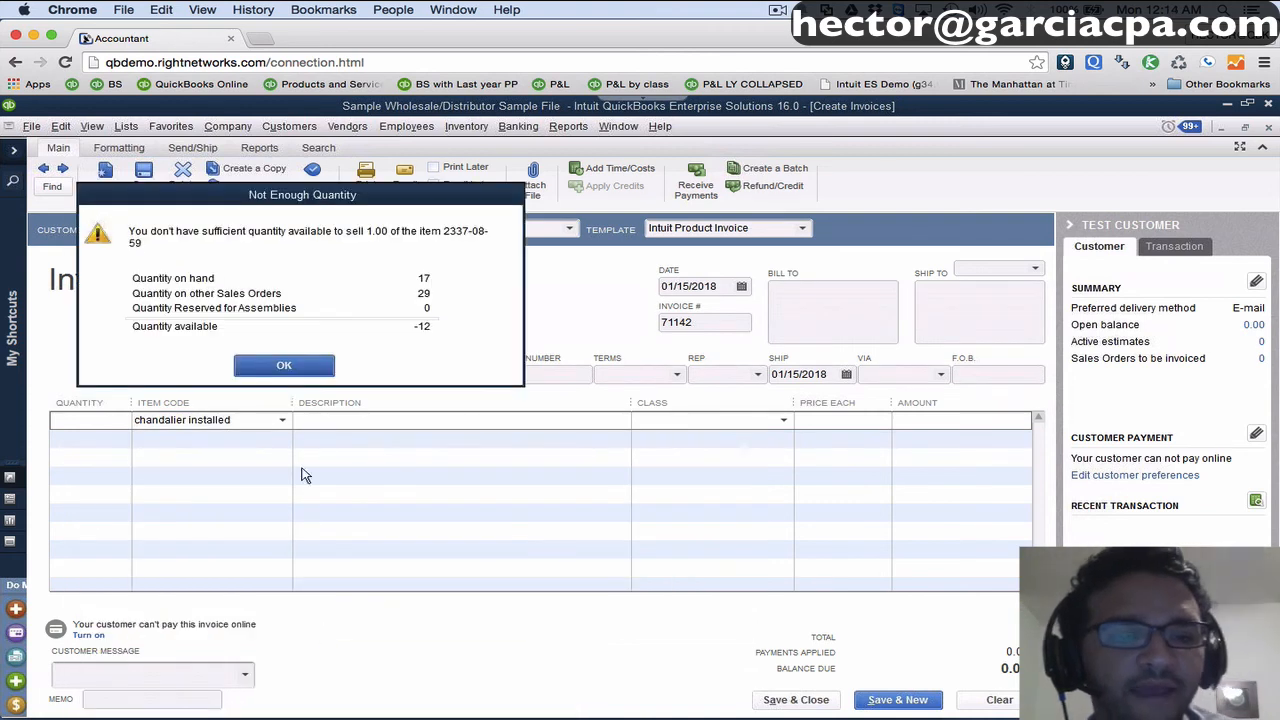
{"action": "left_click", "coordinate": [287, 364]}
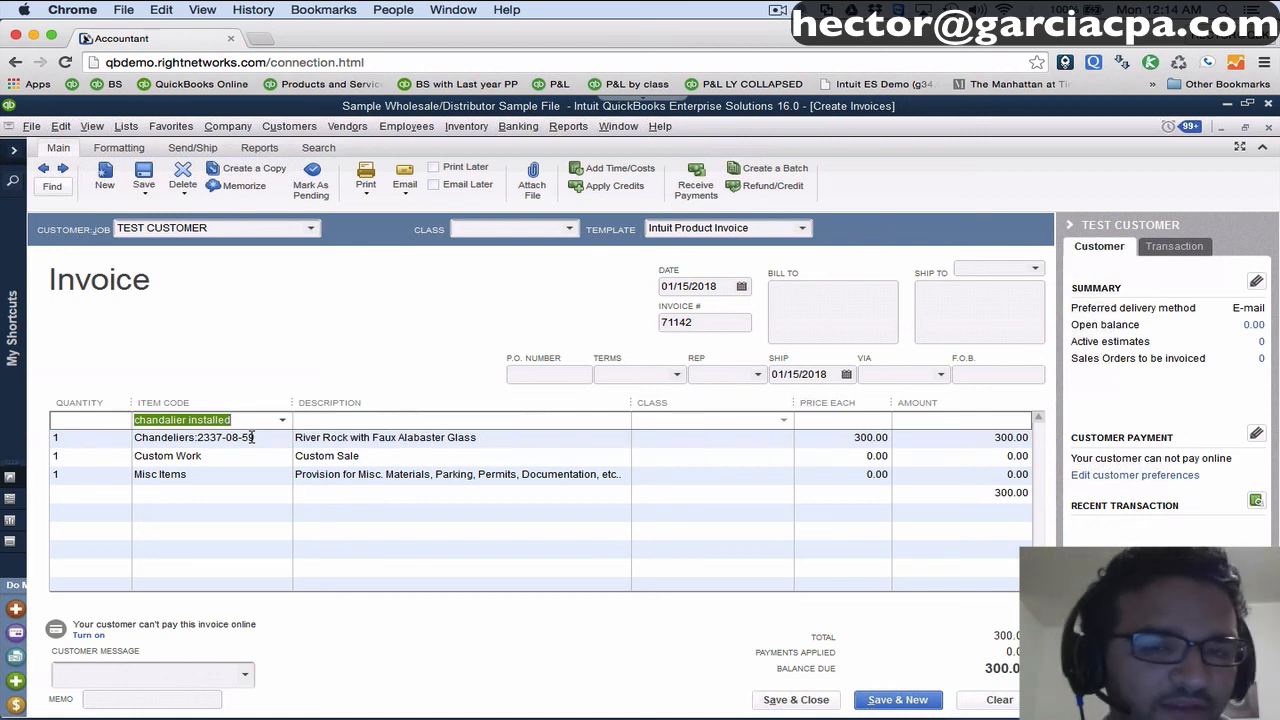
Assign the Chandeliers class to the chandelier line of the invoice.
{"action": "left_click", "coordinate": [779, 437]}
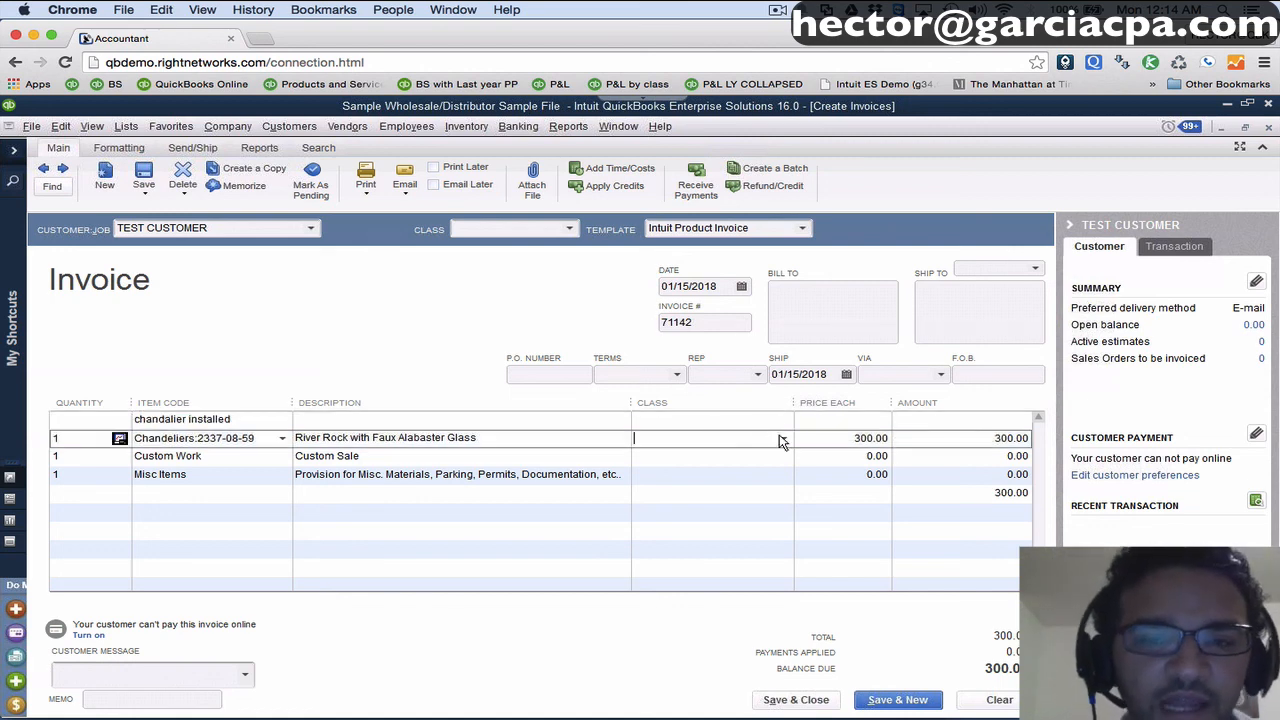
{"action": "left_click", "coordinate": [784, 440]}
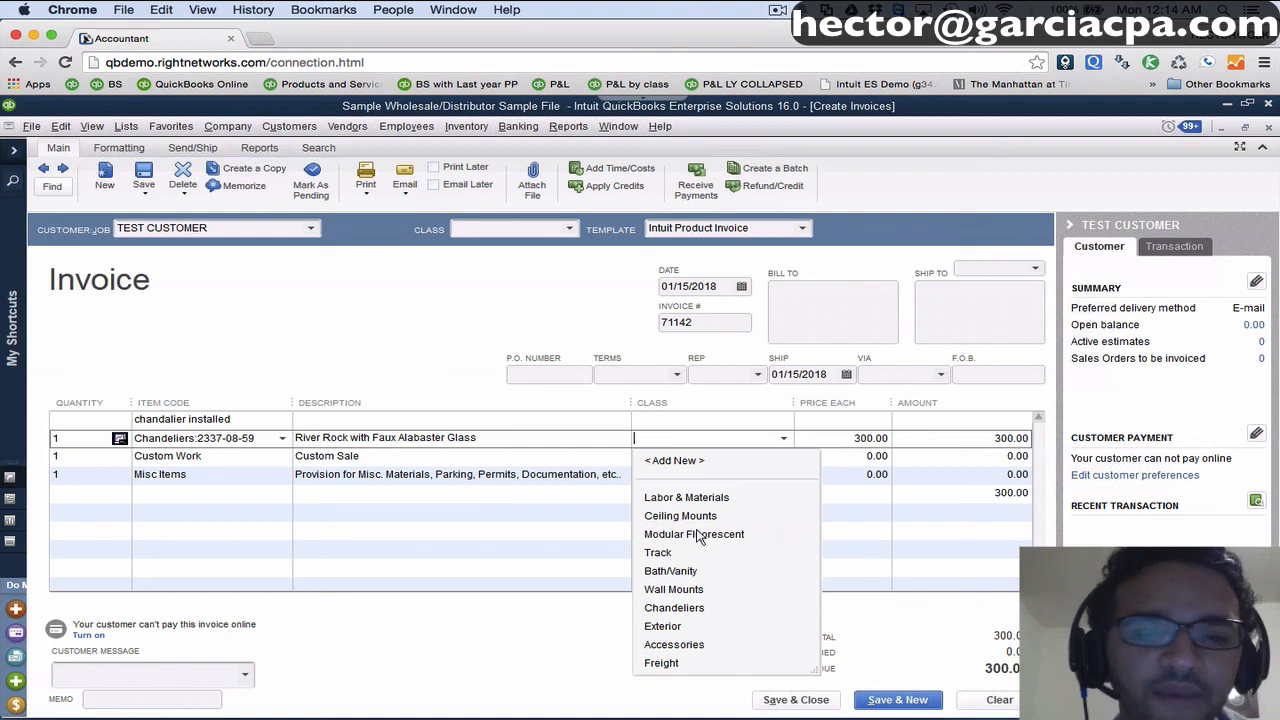
{"action": "left_click", "coordinate": [686, 612]}
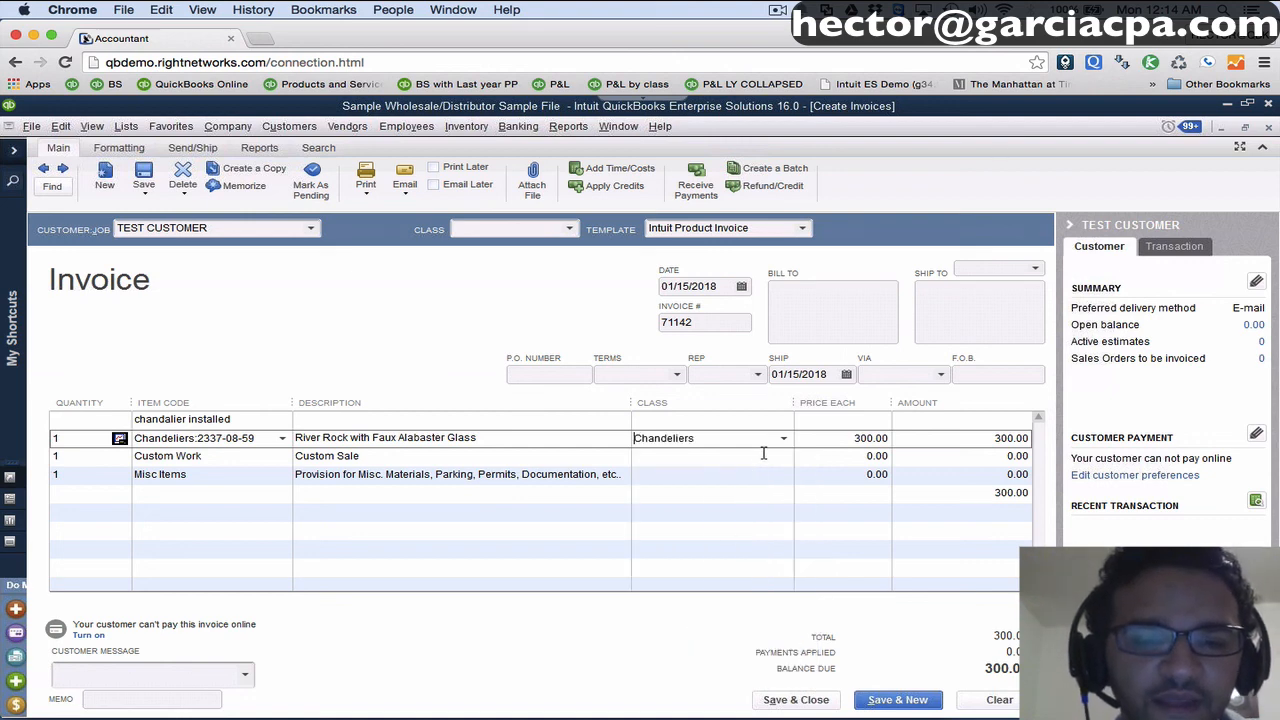
Assign the Labor & Materials class to the Custom Work and Misc Items lines.
{"action": "left_click", "coordinate": [768, 456]}
{"action": "left_click", "coordinate": [788, 457]}
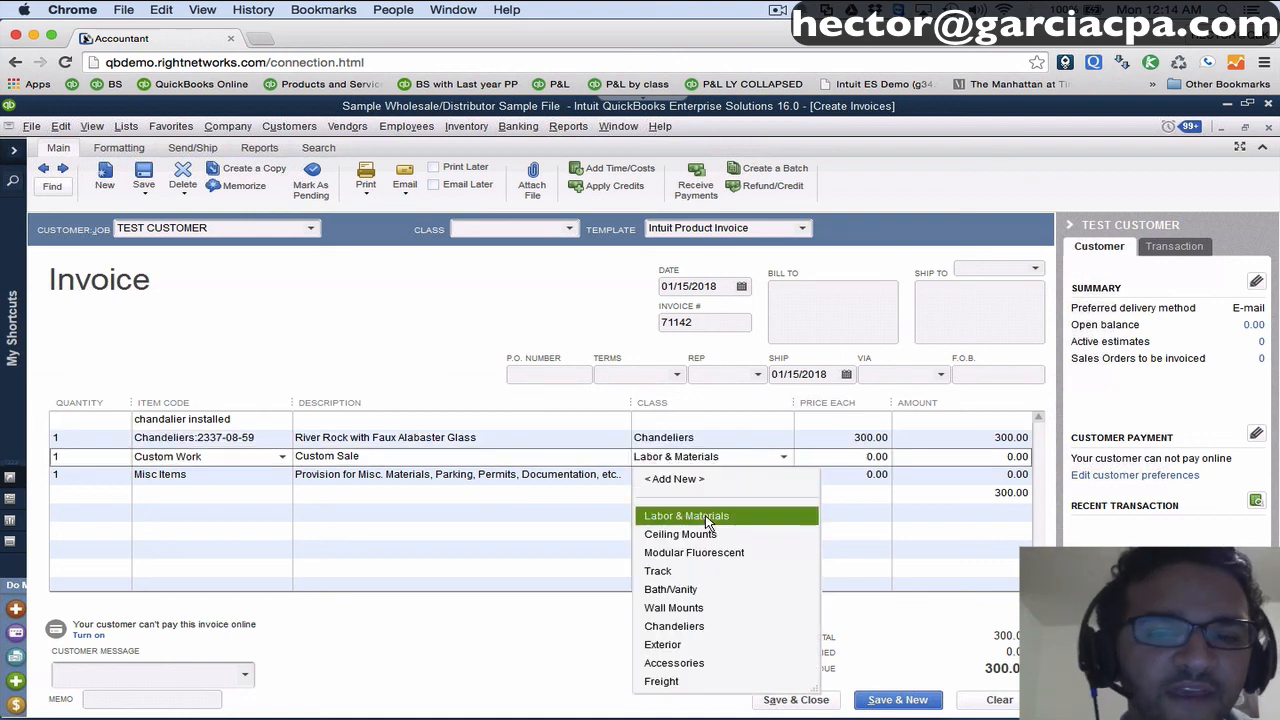
{"action": "left_click", "coordinate": [708, 516]}
{"action": "left_click", "coordinate": [782, 474]}
{"action": "left_click", "coordinate": [785, 476]}
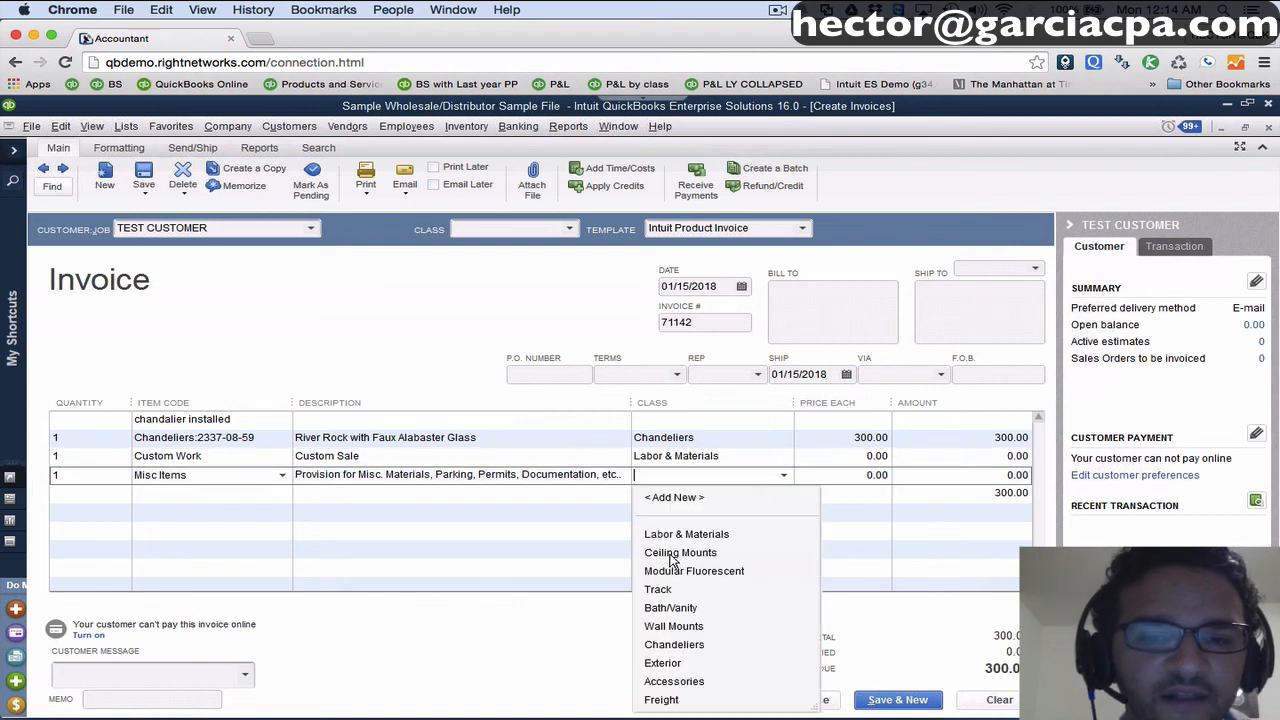
{"action": "left_click", "coordinate": [675, 533]}
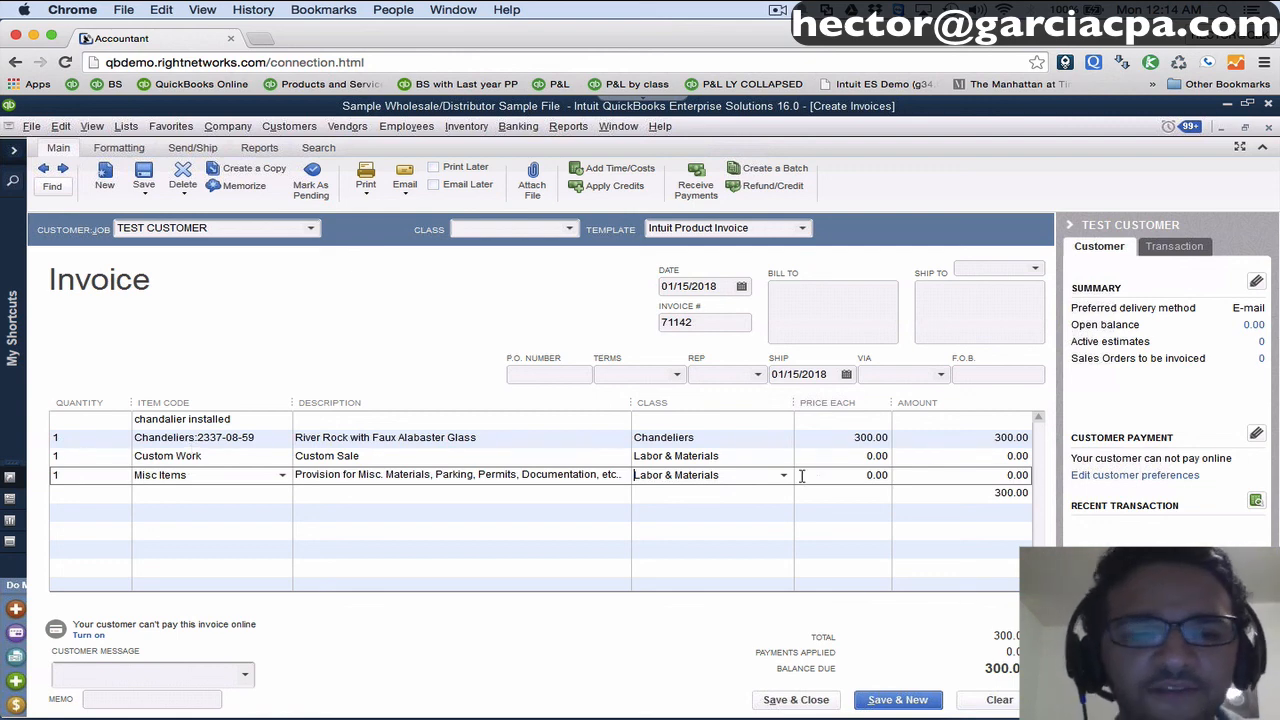
Set the unit price to 250 for Custom Work and 115 for Misc Items.
{"action": "left_click", "coordinate": [853, 457]}
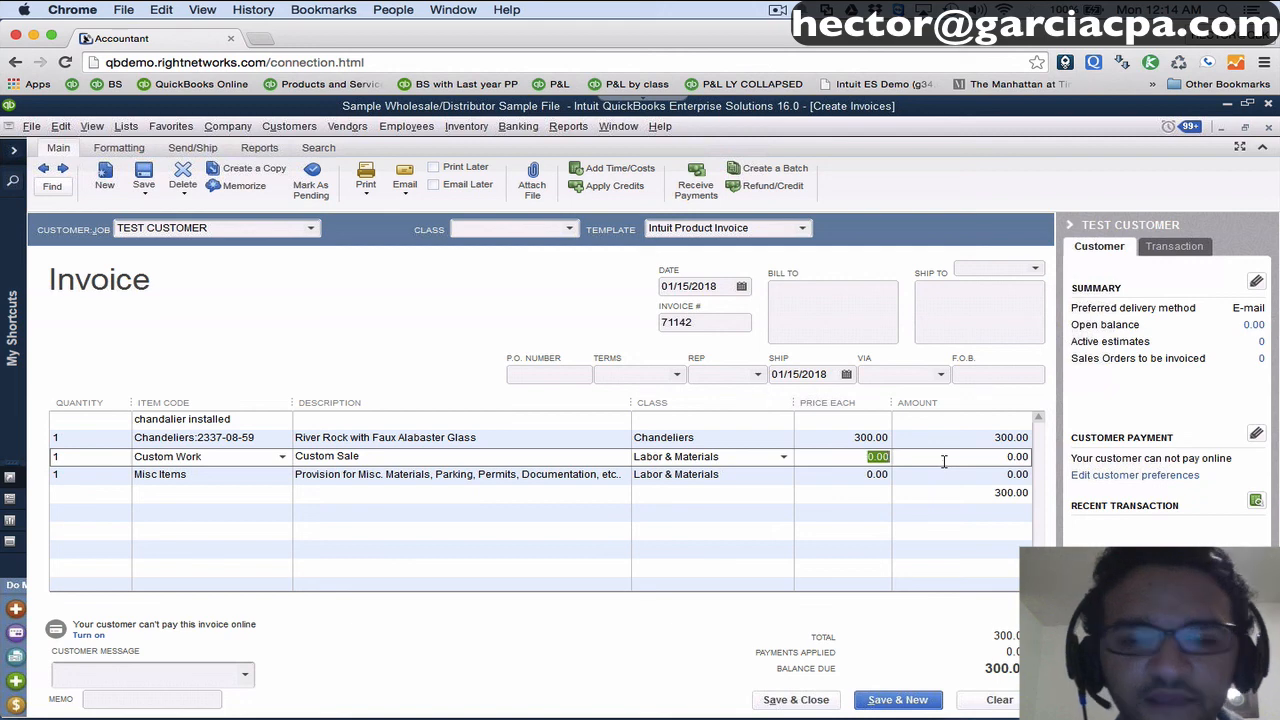
{"action": "type", "text": "250"}
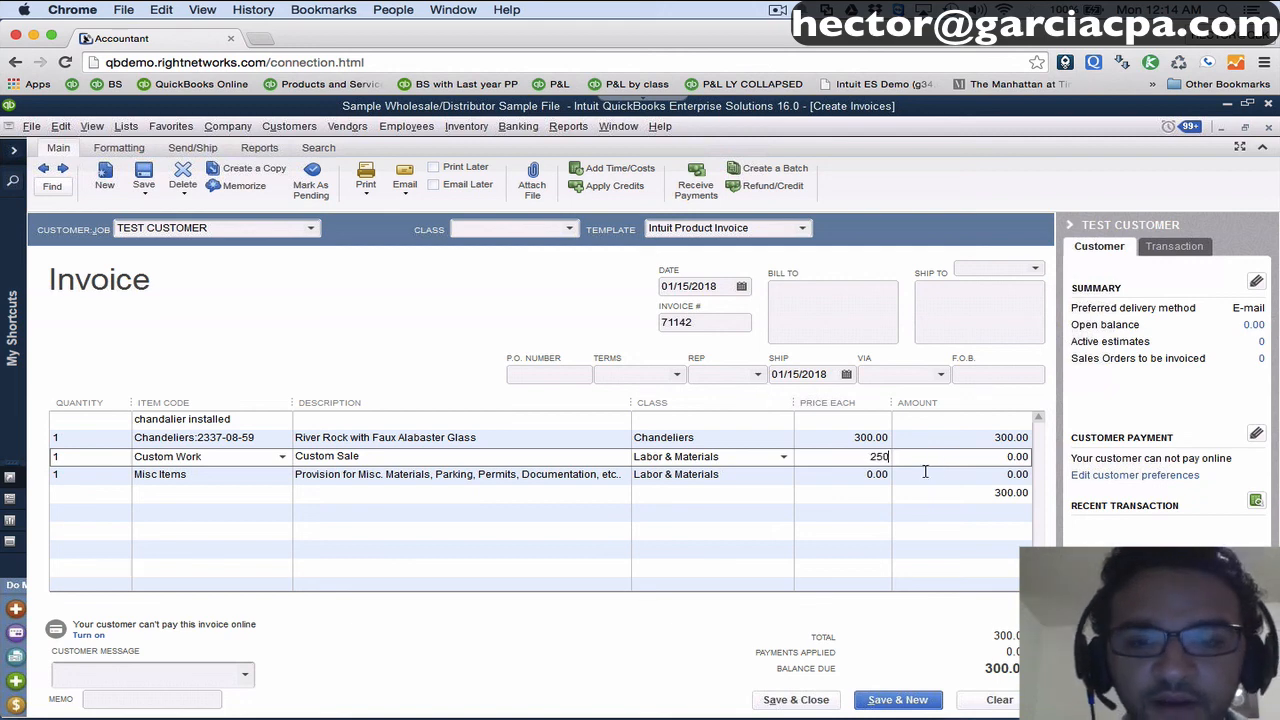
{"action": "left_click", "coordinate": [852, 474]}
{"action": "type", "text": "115"}
{"action": "left_click", "coordinate": [826, 458]}
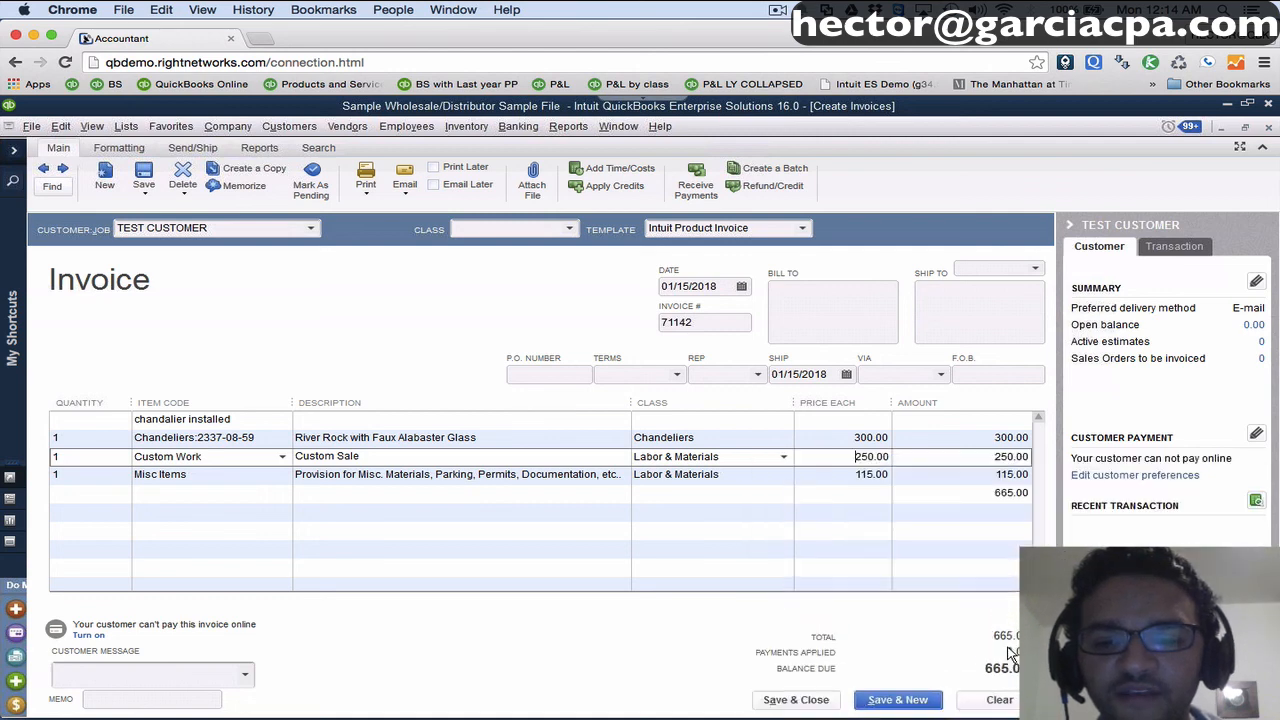
{"action": "left_click", "coordinate": [528, 539]}
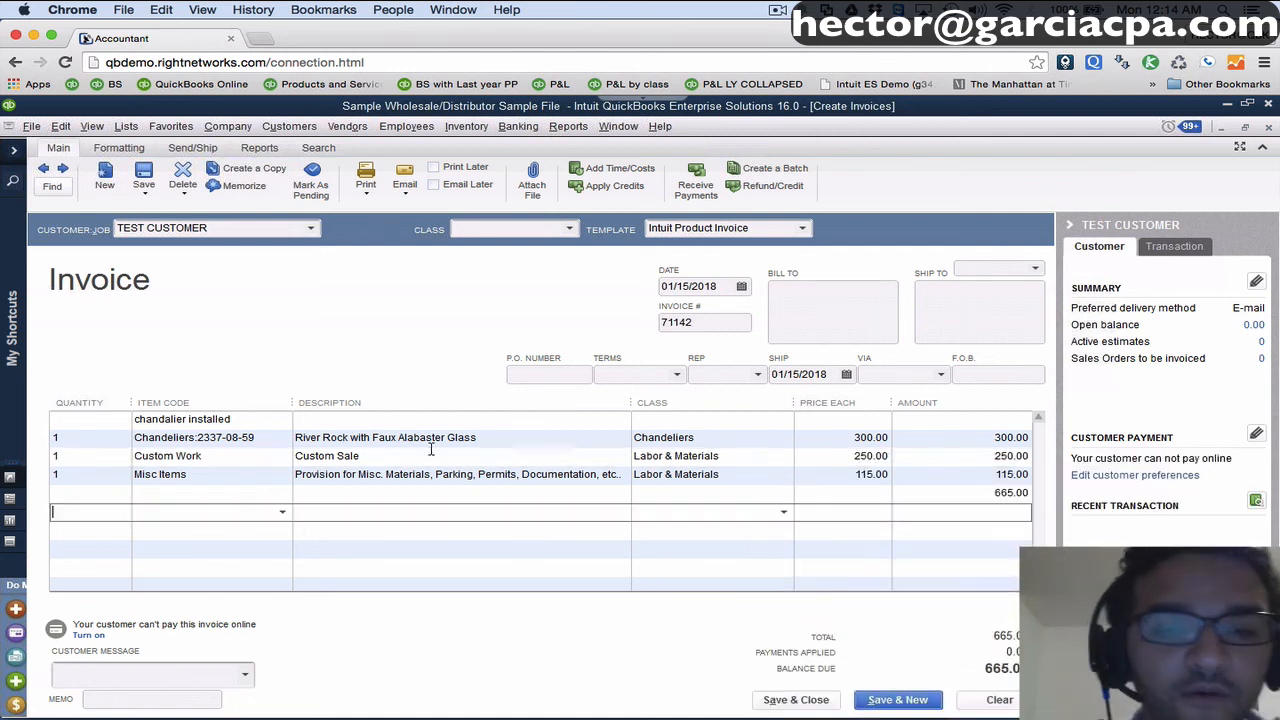
Preview the printed invoice to check how the group item's line and amount appear, and close the preview.
{"action": "left_click", "coordinate": [243, 418]}
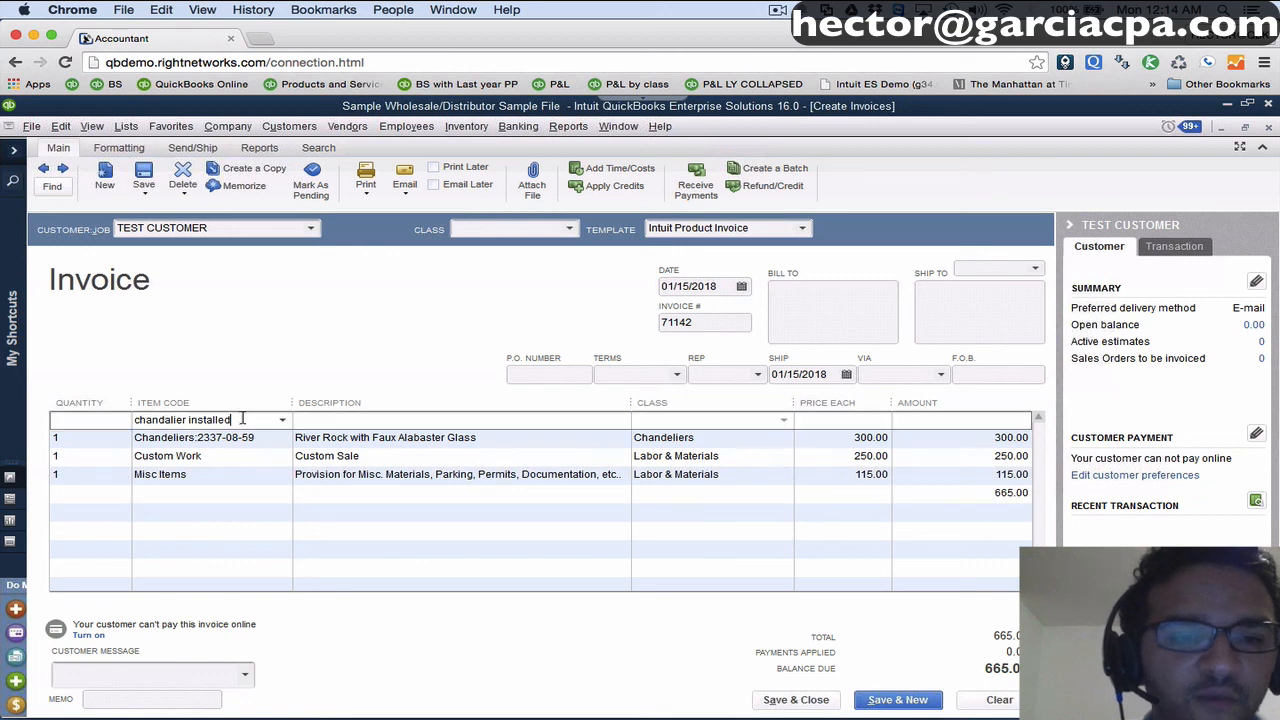
{"action": "left_click_drag", "start_coordinate": [156, 420], "coordinate": [103, 420]}
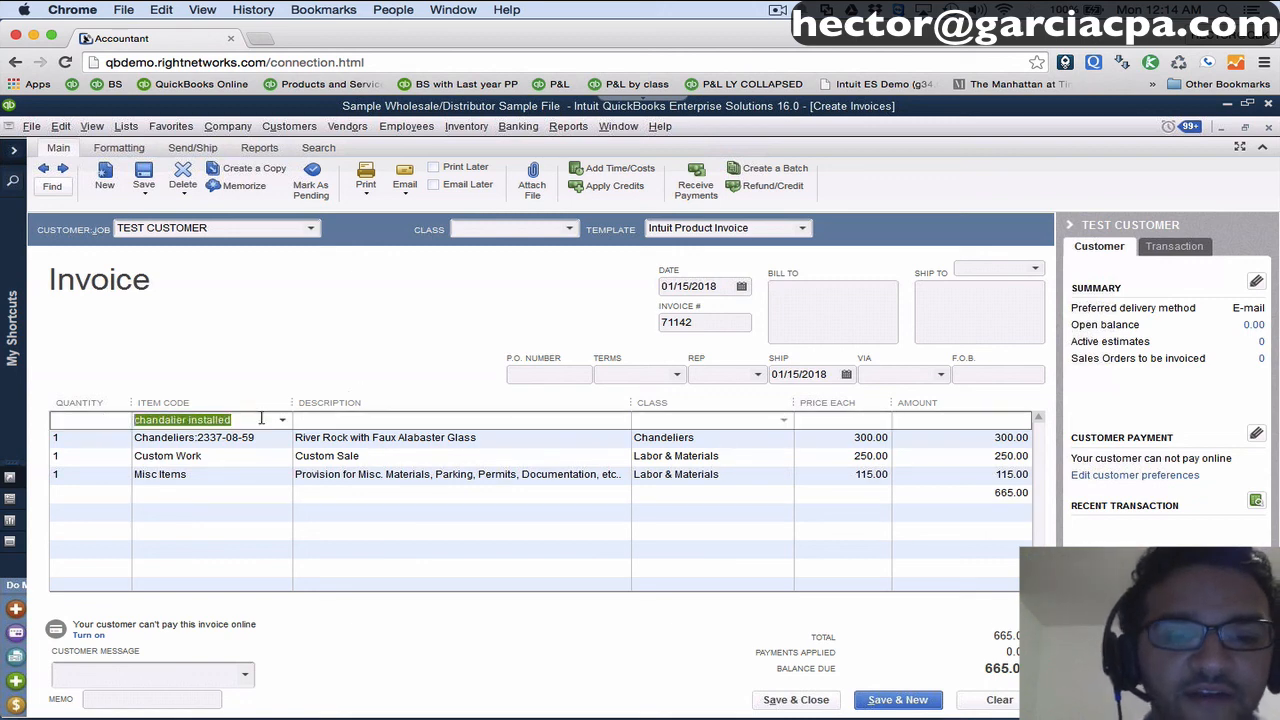
{"action": "left_click", "coordinate": [366, 194]}
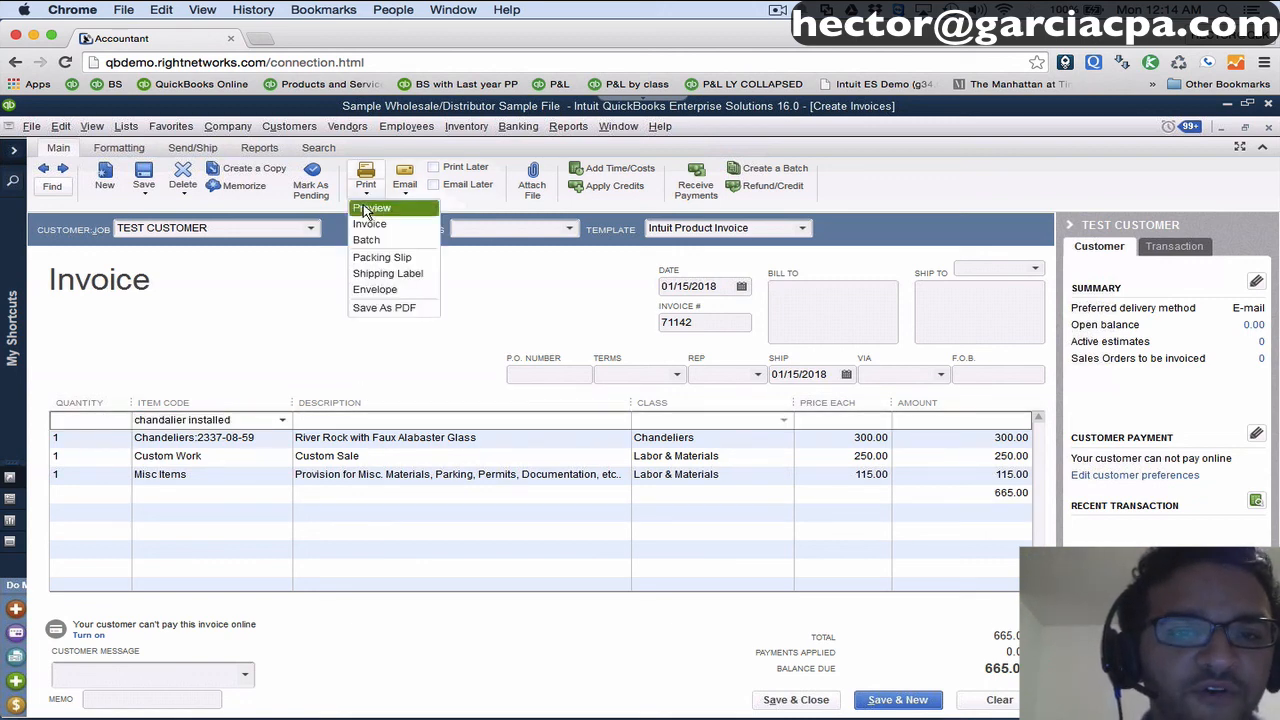
{"action": "left_click", "coordinate": [365, 210]}
{"action": "left_click", "coordinate": [640, 386]}
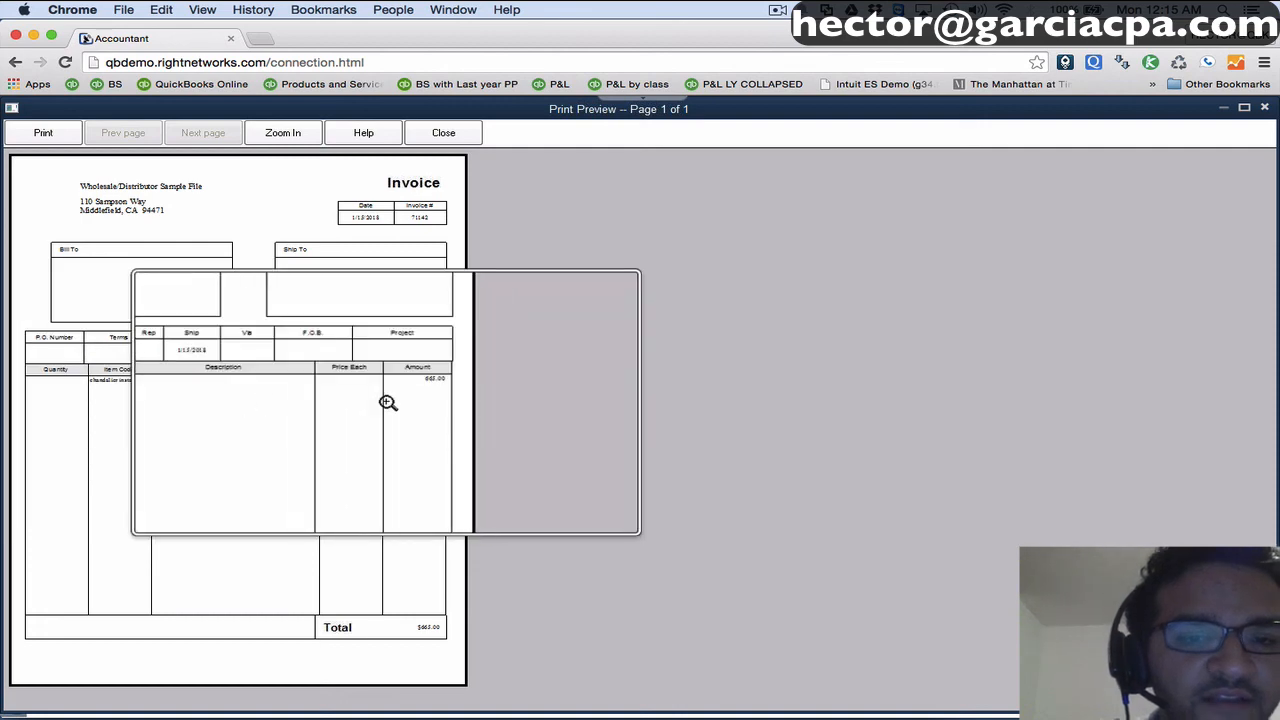
{"action": "left_click", "coordinate": [443, 133]}
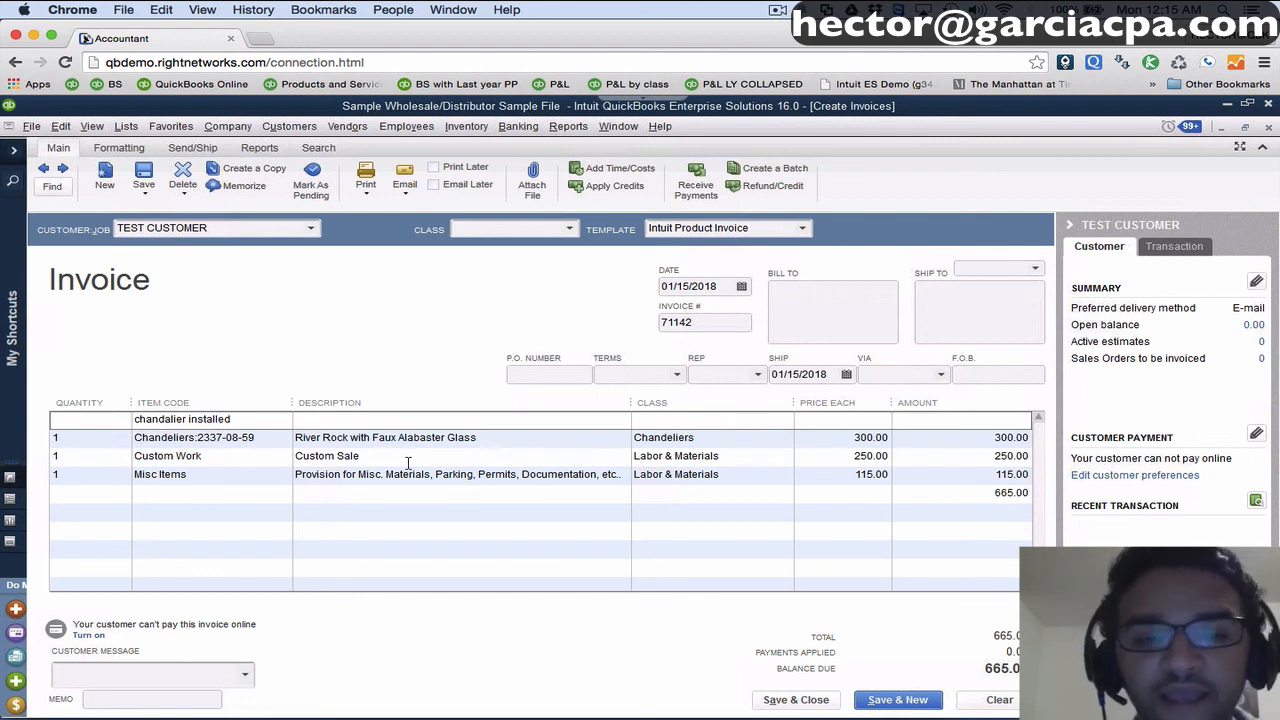
Save the invoice, accepting its future date, and switch to the open Profit & Loss report.
{"action": "left_click", "coordinate": [146, 177]}
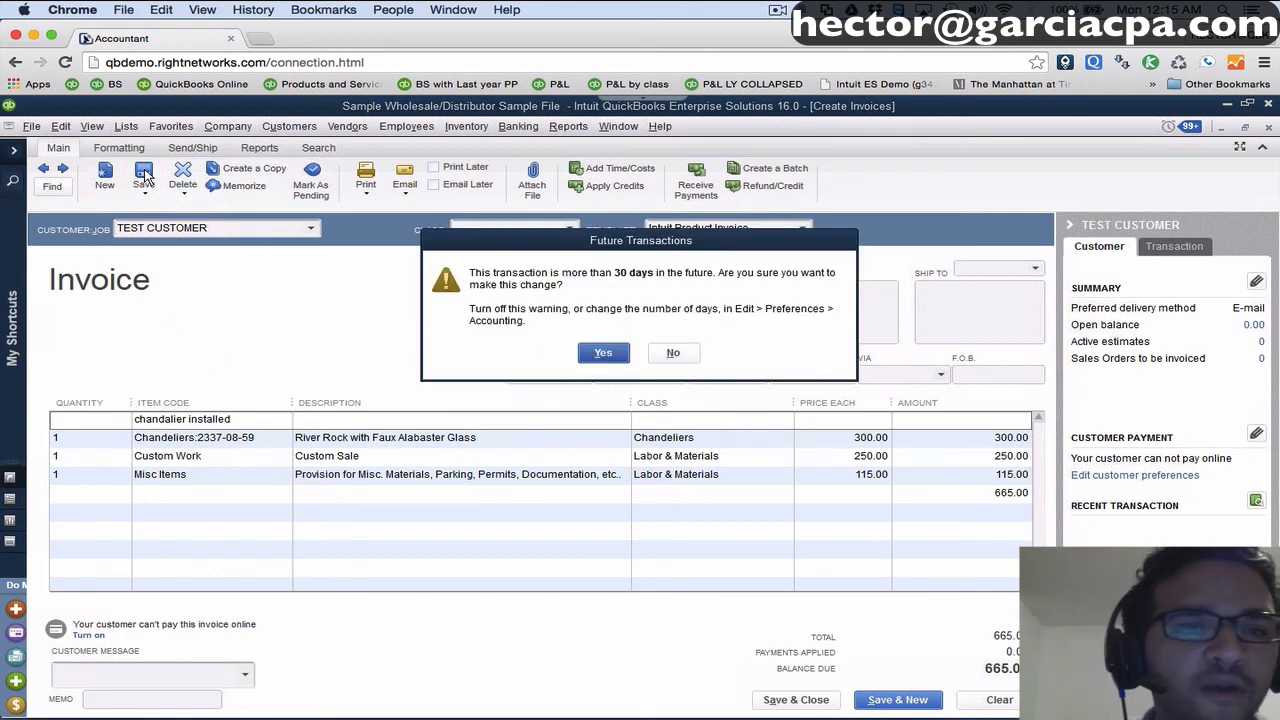
{"action": "left_click", "coordinate": [603, 353]}
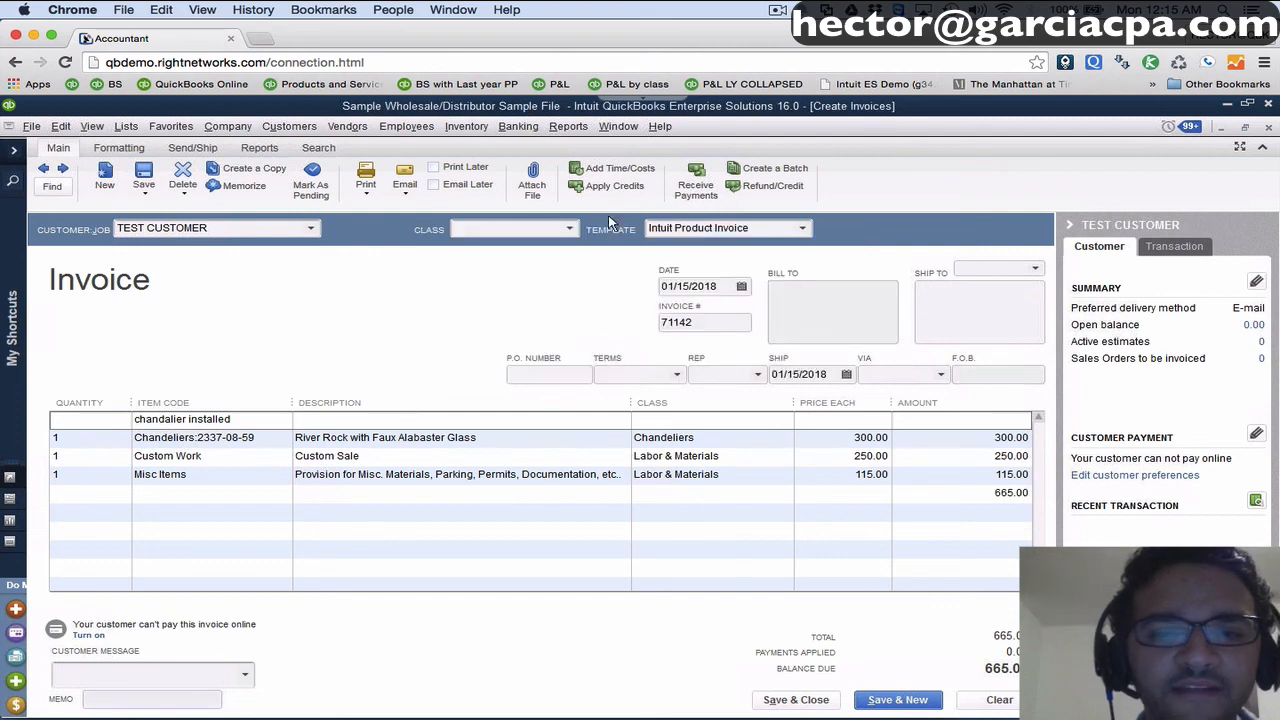
{"action": "left_click", "coordinate": [612, 127]}
{"action": "left_click", "coordinate": [658, 279]}
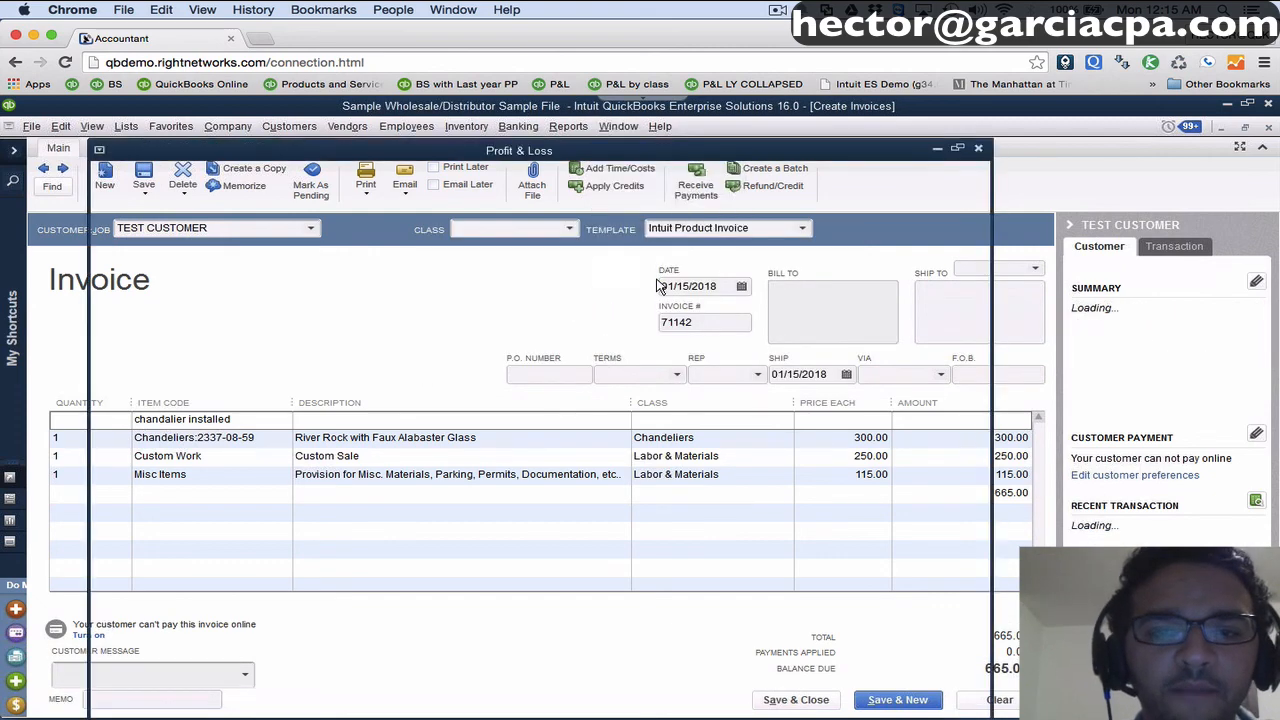
Set the Profit & Loss report's columns to Total only.
{"action": "left_click", "coordinate": [648, 176]}
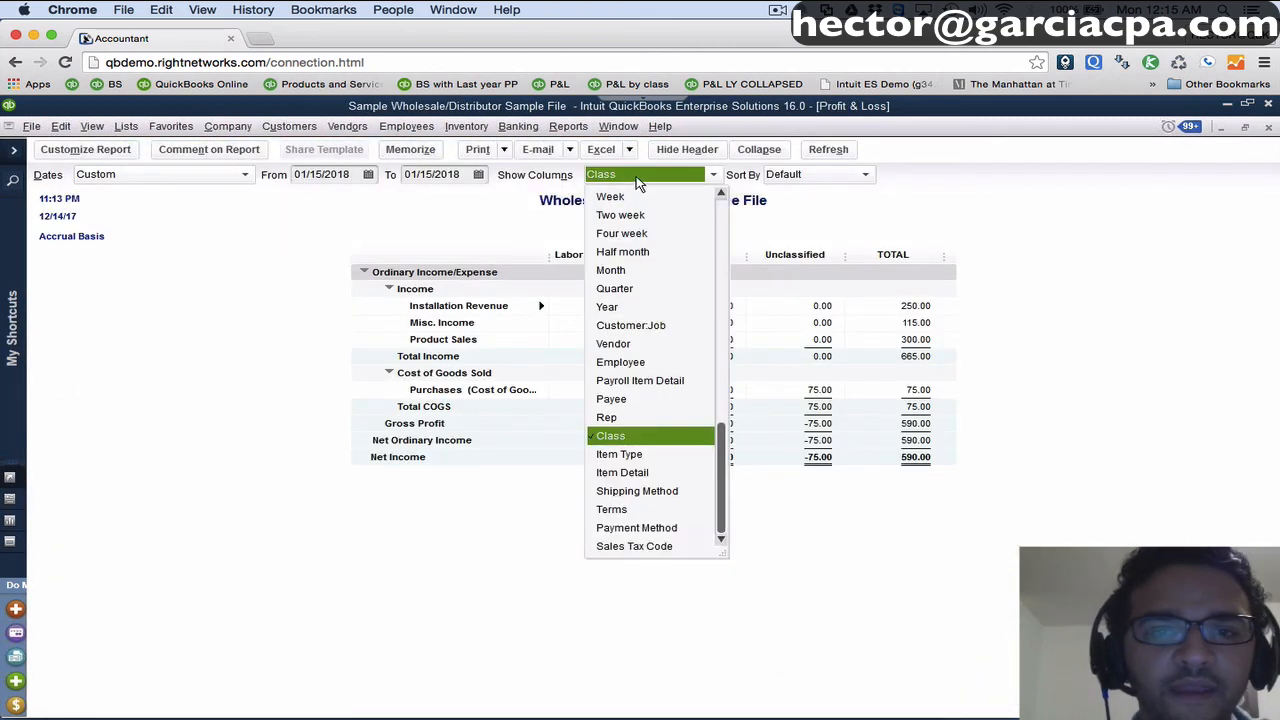
{"action": "scroll", "coordinate": [628, 212], "scroll_direction": "up", "scroll_amount": 2}
{"action": "left_click", "coordinate": [625, 198]}
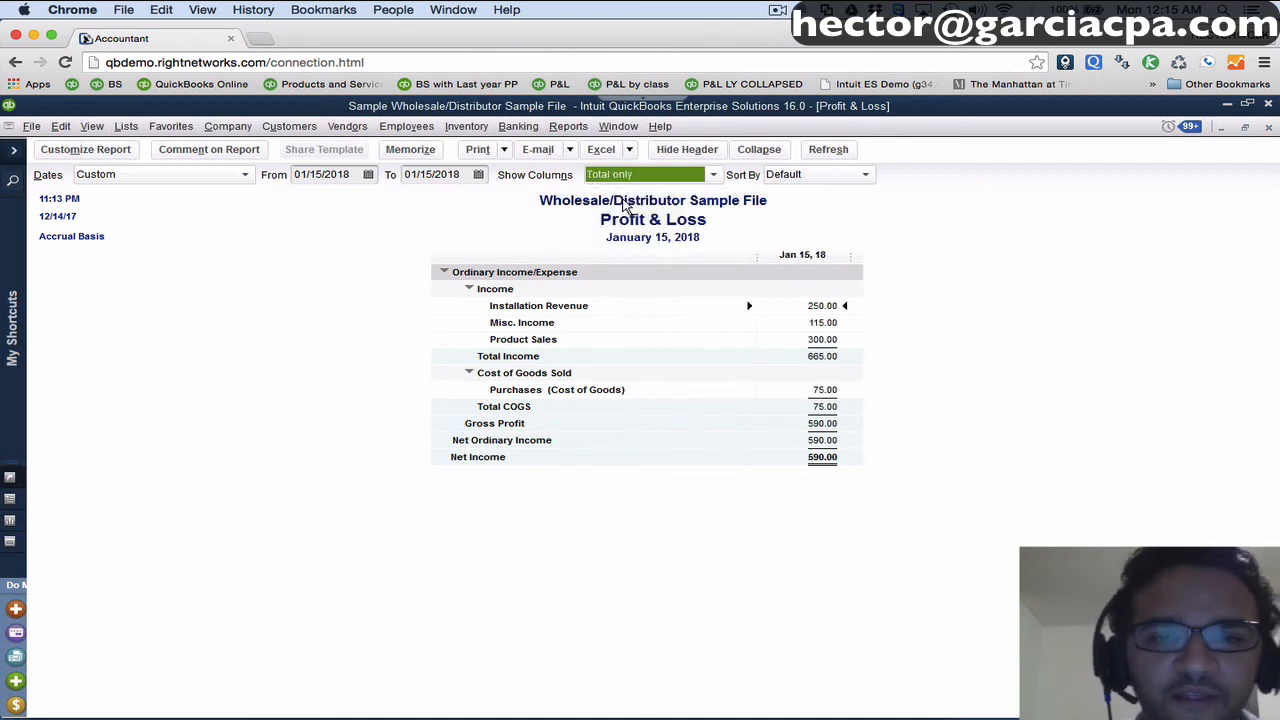
Examine how the invoice's income is split across the income accounts in the Profit & Loss report.
{"action": "scroll", "coordinate": [838, 337], "scroll_direction": "up", "scroll_amount": 5}
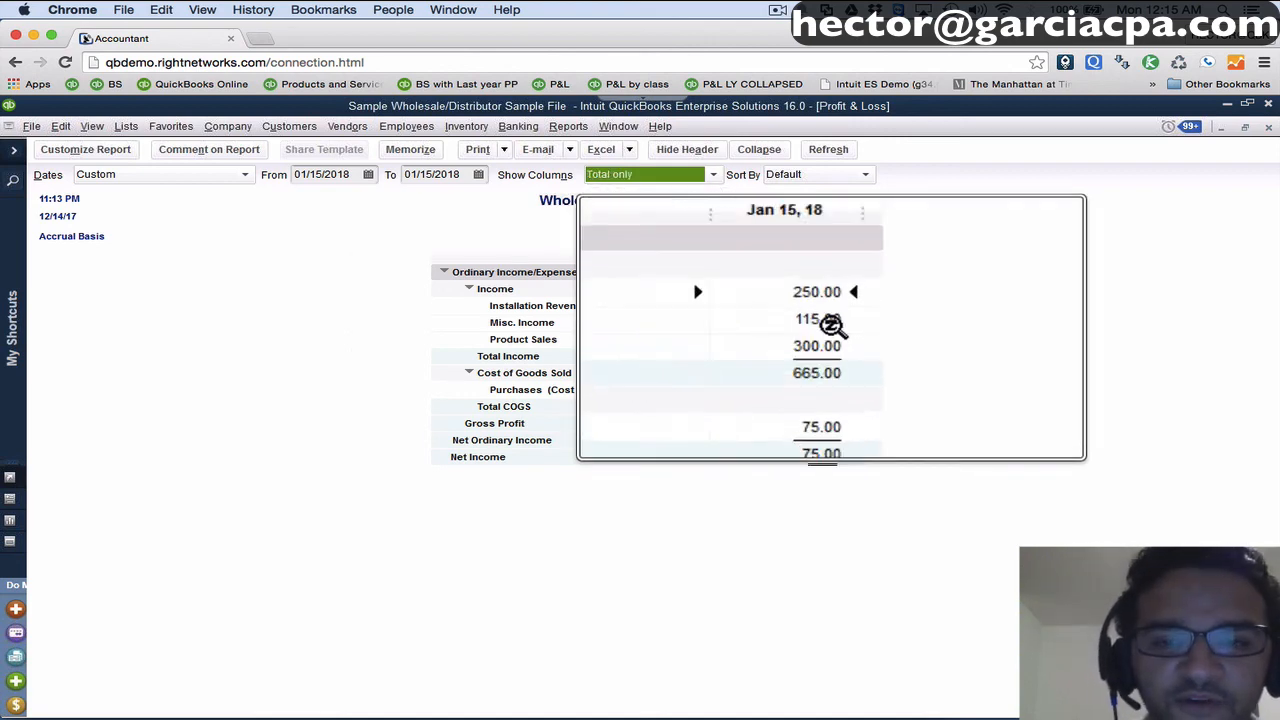
{"action": "scroll", "coordinate": [835, 330], "scroll_direction": "down", "scroll_amount": 5}
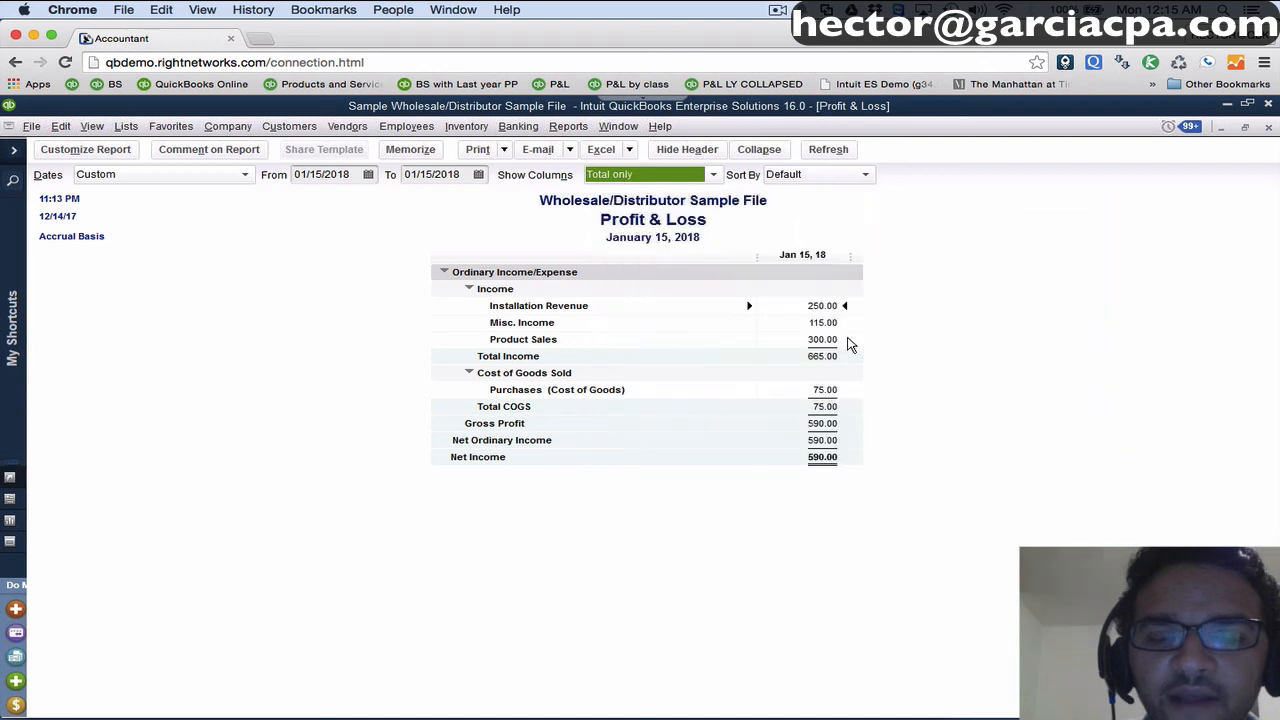
{"action": "scroll", "coordinate": [720, 348], "scroll_direction": "up", "scroll_amount": 5}
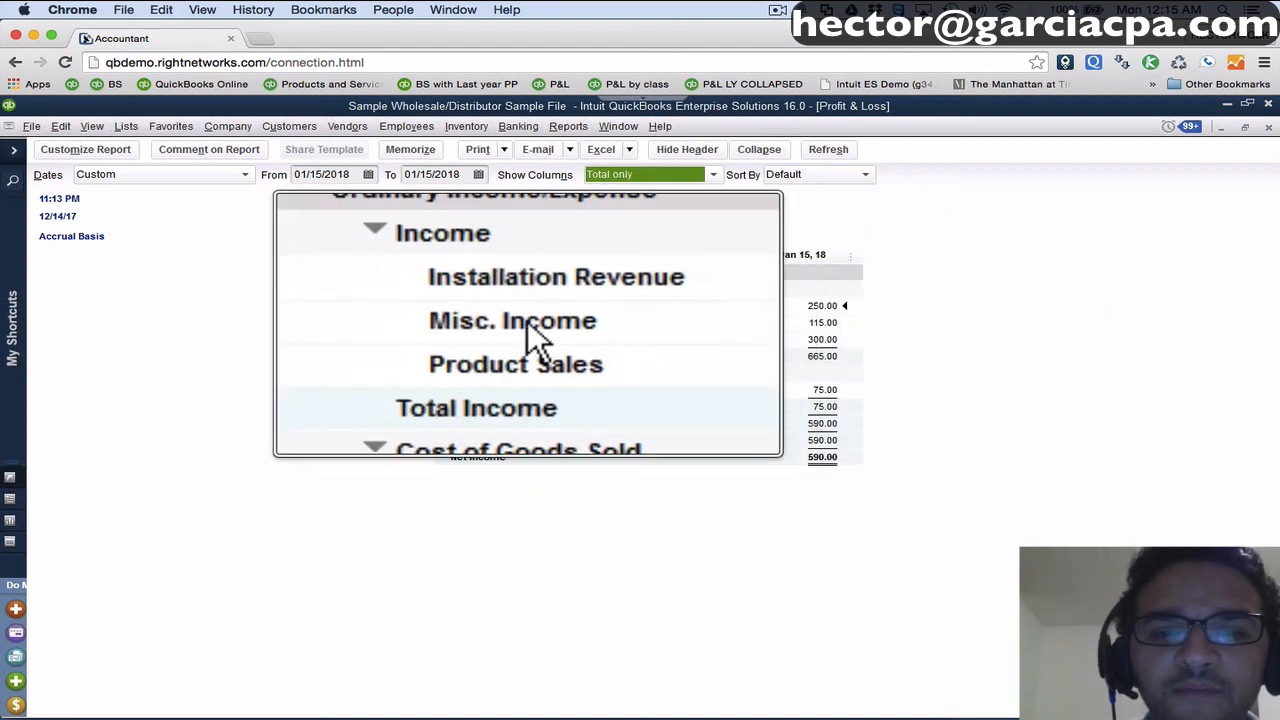
{"action": "scroll", "coordinate": [540, 318], "scroll_direction": "down", "scroll_amount": 3}
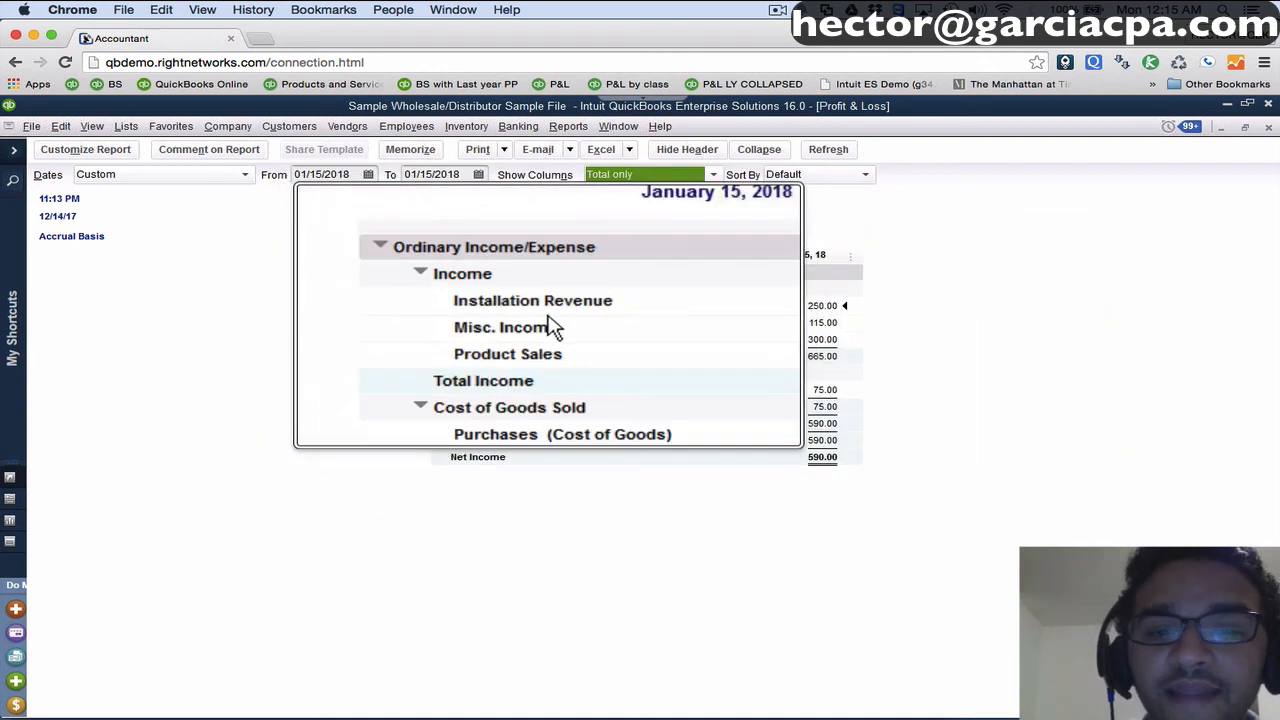
{"action": "scroll", "coordinate": [600, 340], "scroll_direction": "down", "scroll_amount": 4}
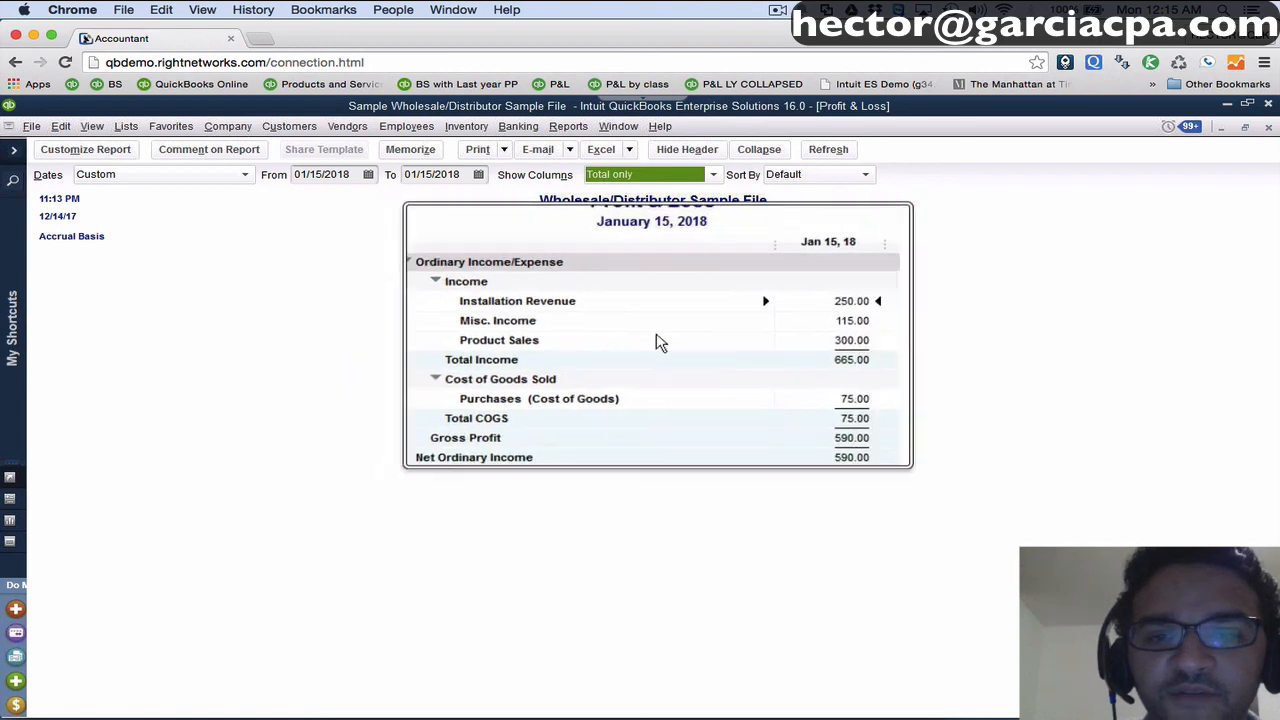
{"action": "scroll", "coordinate": [660, 344], "scroll_direction": "up", "scroll_amount": 1}
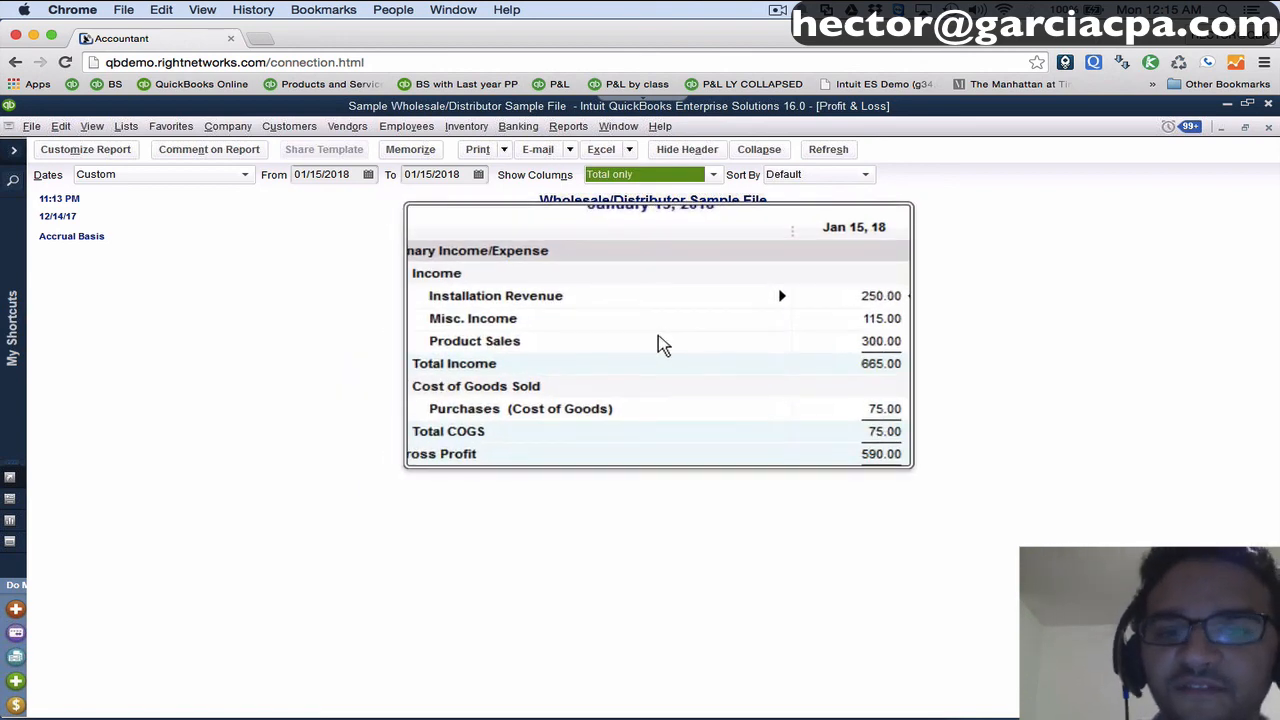
{"action": "scroll", "coordinate": [660, 344], "scroll_direction": "down", "scroll_amount": 2}
{"action": "scroll", "coordinate": [660, 343], "scroll_direction": "down", "scroll_amount": 1}
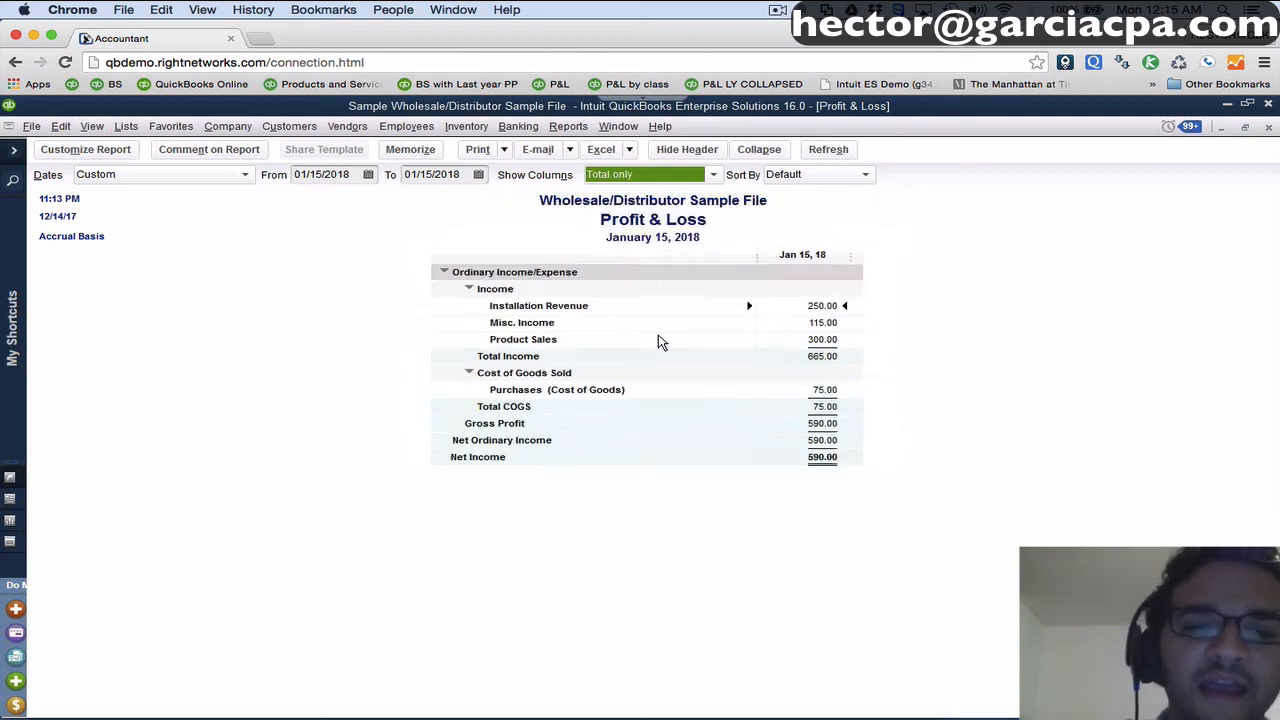
Break the Profit & Loss report's columns down by Class.
{"action": "left_click", "coordinate": [614, 175]}
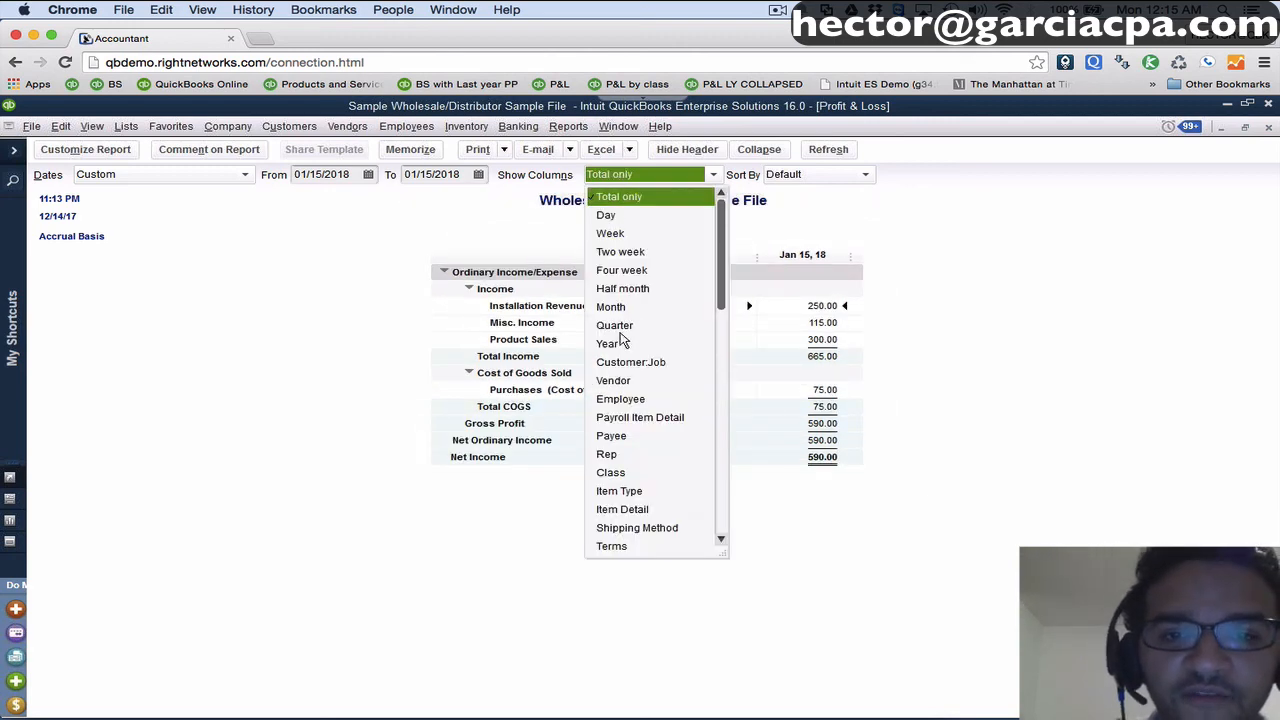
{"action": "left_click", "coordinate": [621, 474]}
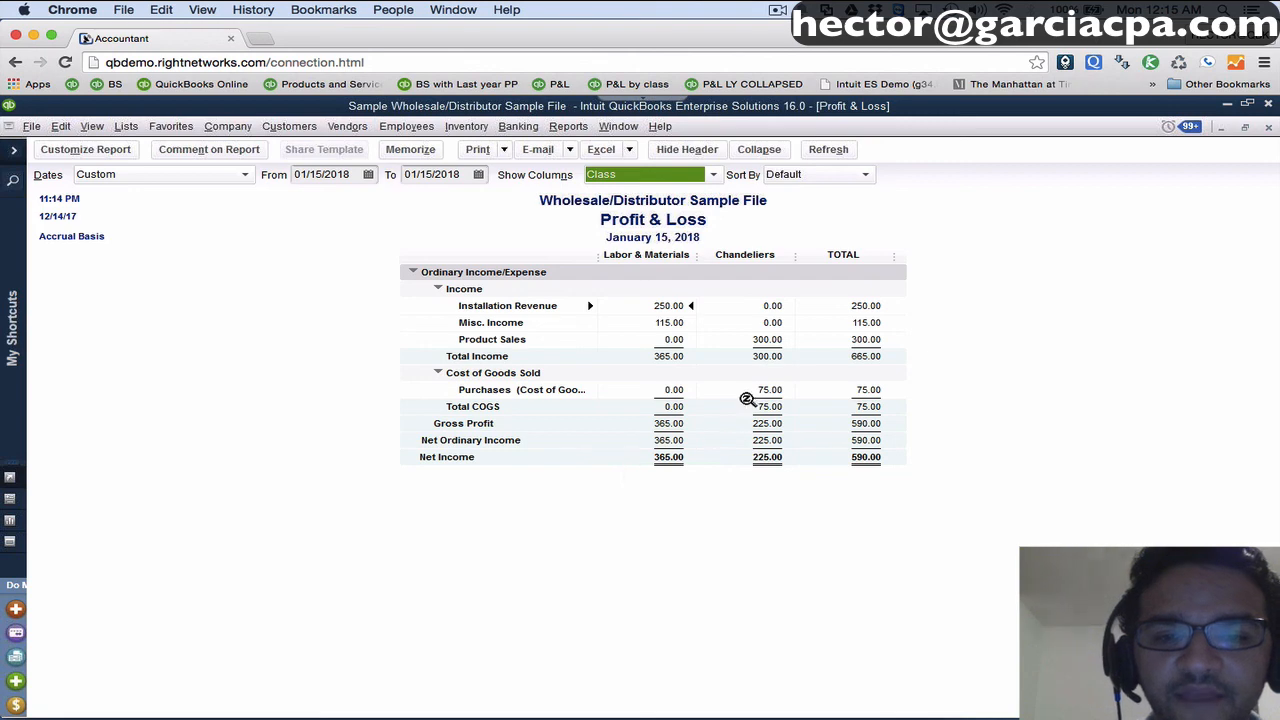
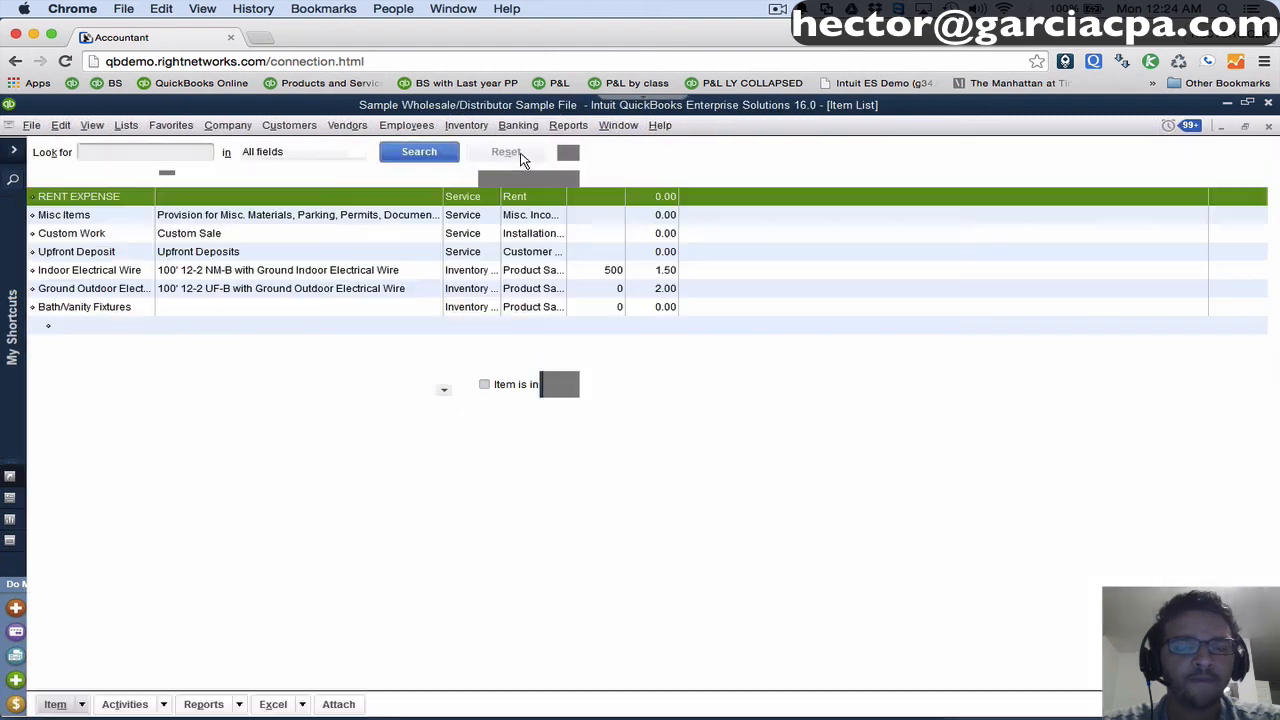
Create a new item of type Group named RENT EXPENSE ALLOCATION.
{"action": "left_click", "coordinate": [83, 705]}
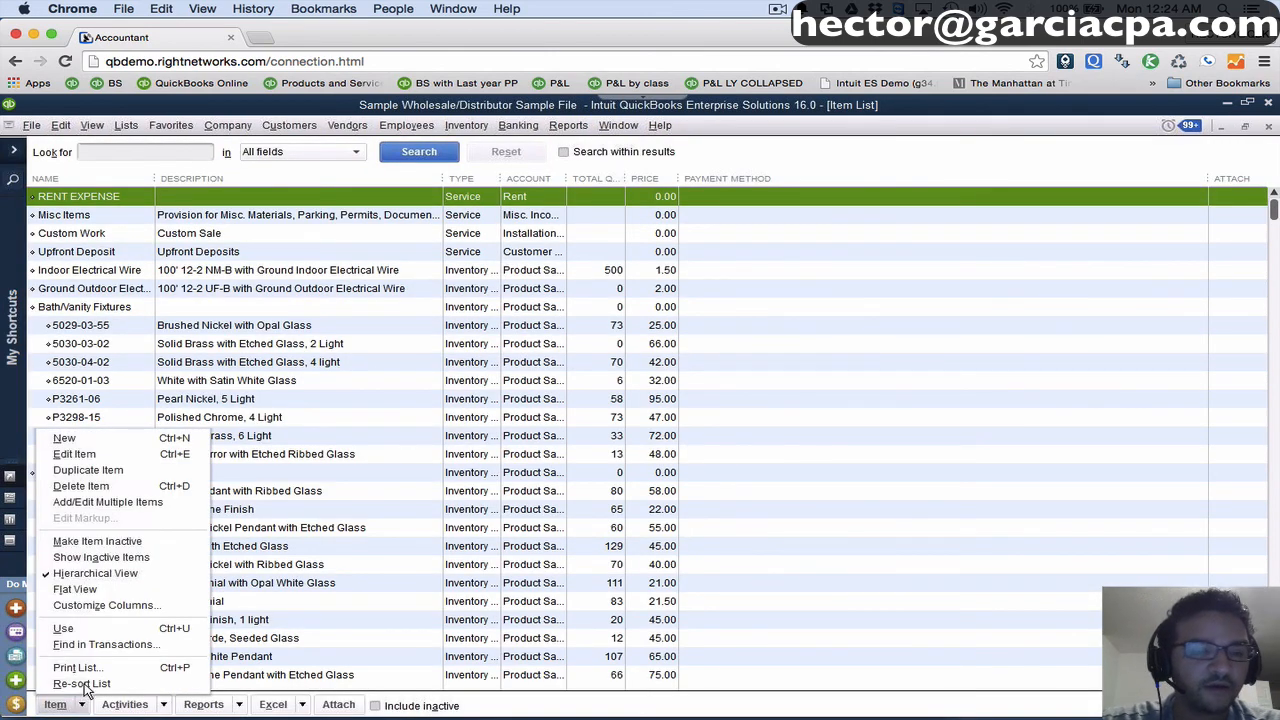
{"action": "left_click", "coordinate": [84, 440]}
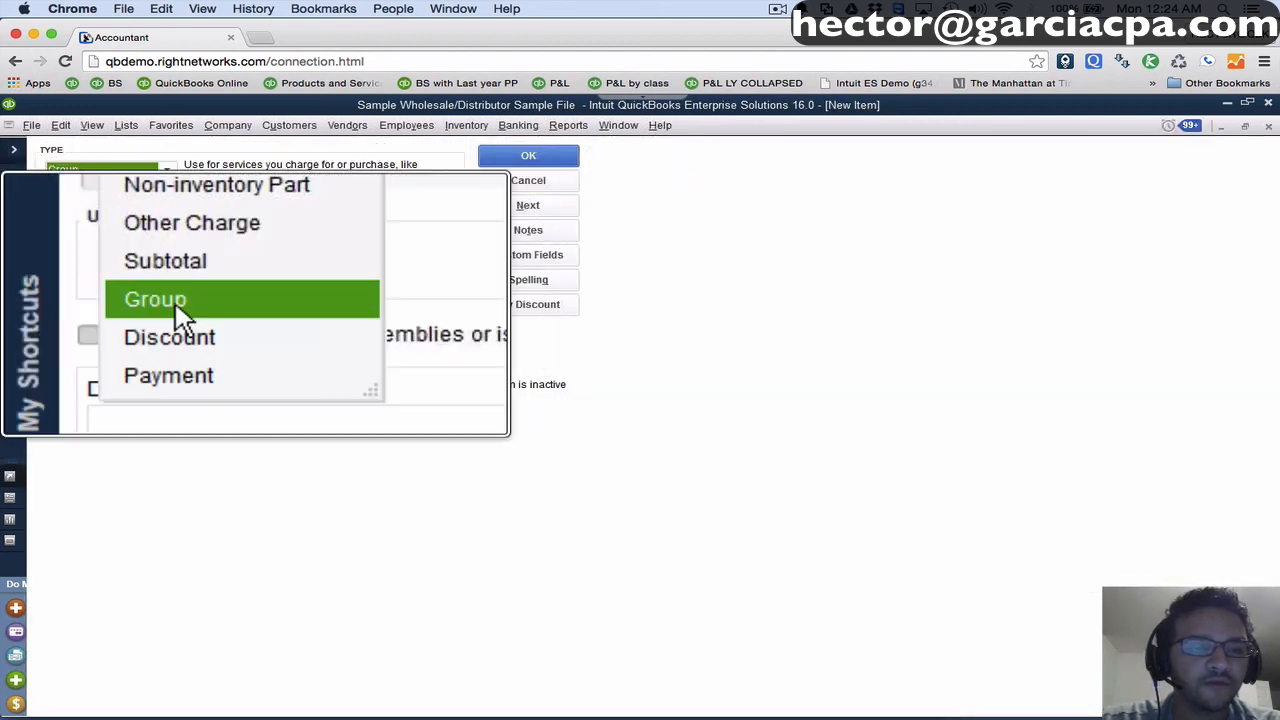
{"action": "left_click", "coordinate": [82, 299]}
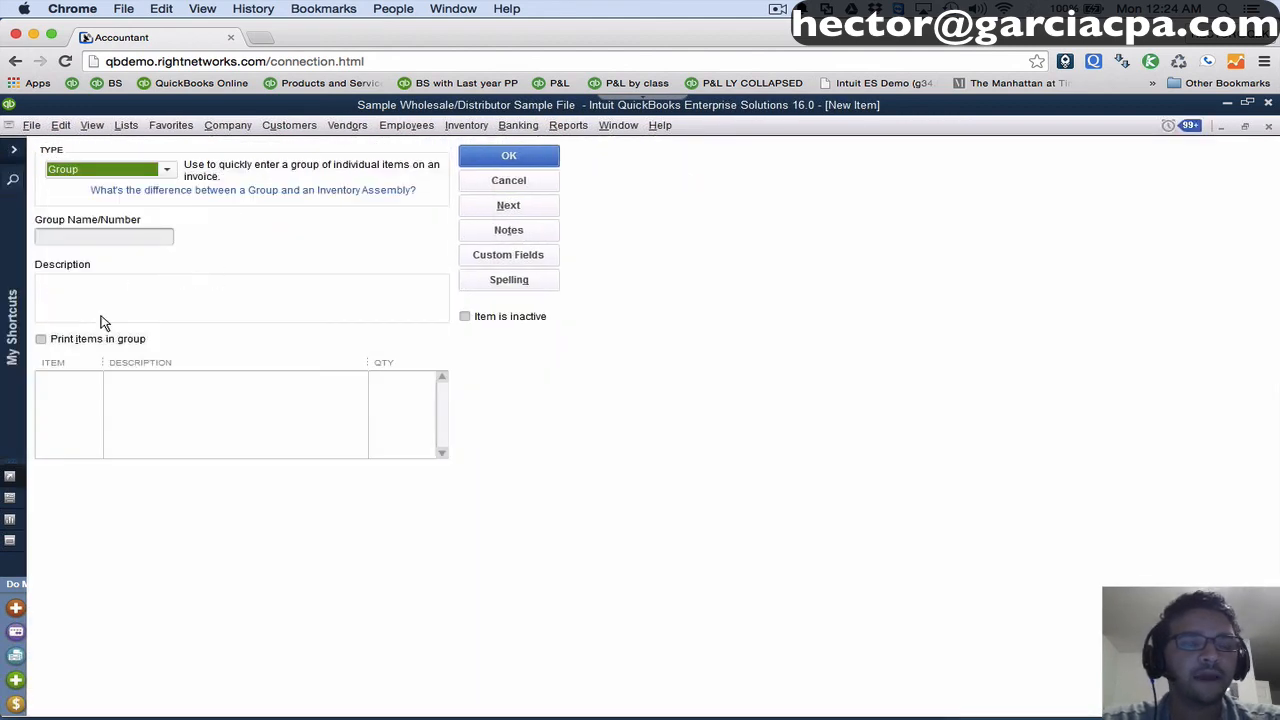
{"action": "left_click", "coordinate": [80, 238]}
{"action": "type", "text": "RENT"}
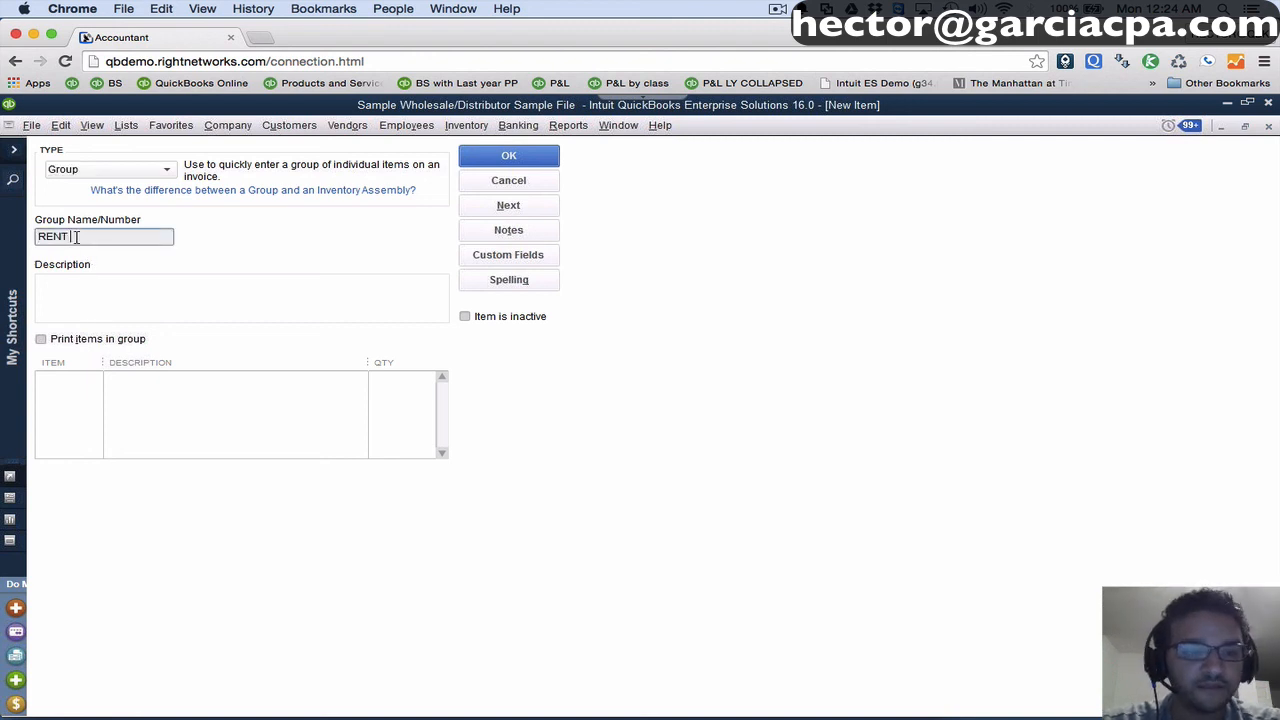
{"action": "type", "text": " EXPENSE ALLO"}
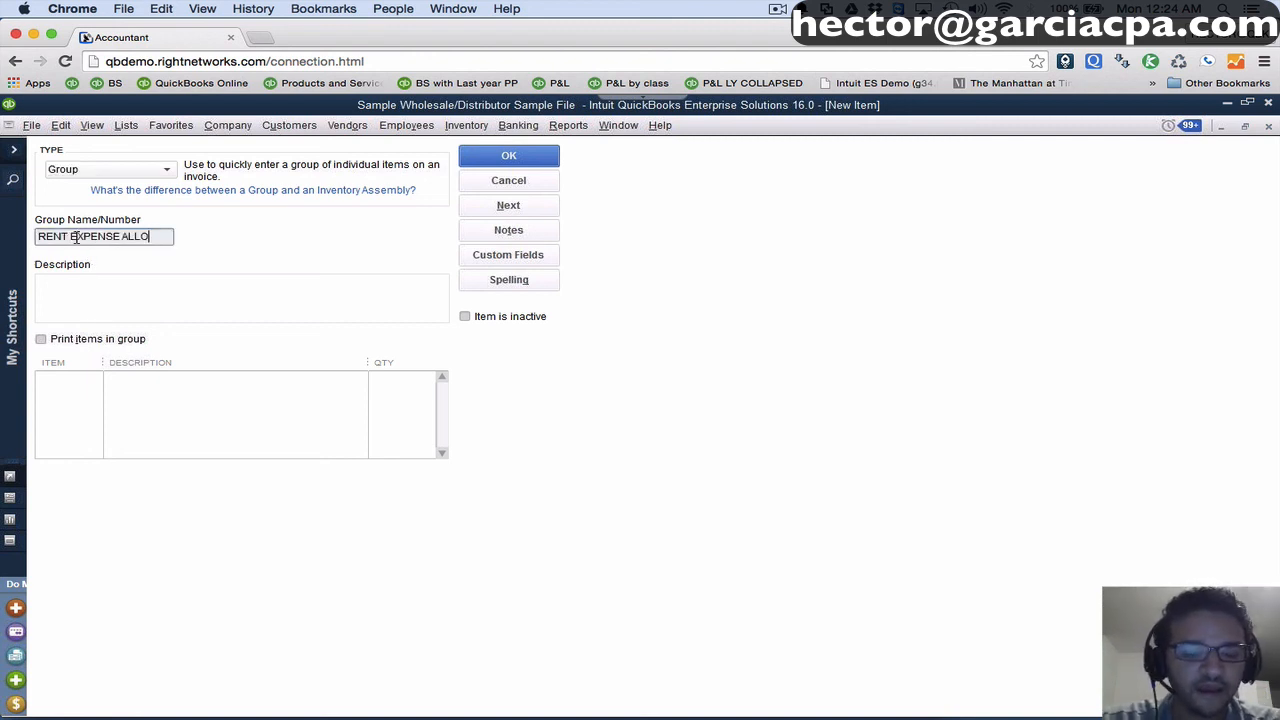
{"action": "type", "text": "CATION"}
Widen the item column slightly and add the RENT EXPENSE item to the first three lines of the group.
{"action": "left_click", "coordinate": [63, 378]}
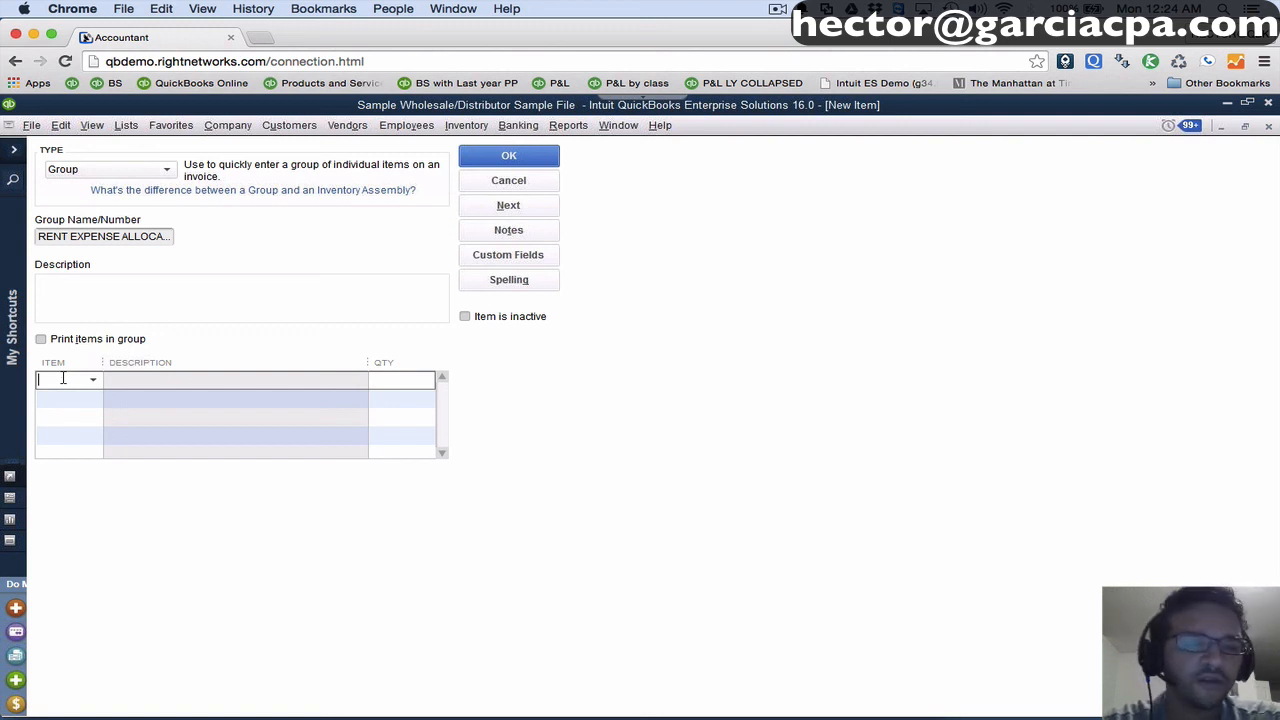
{"action": "left_click_drag", "start_coordinate": [103, 362], "coordinate": [134, 362]}
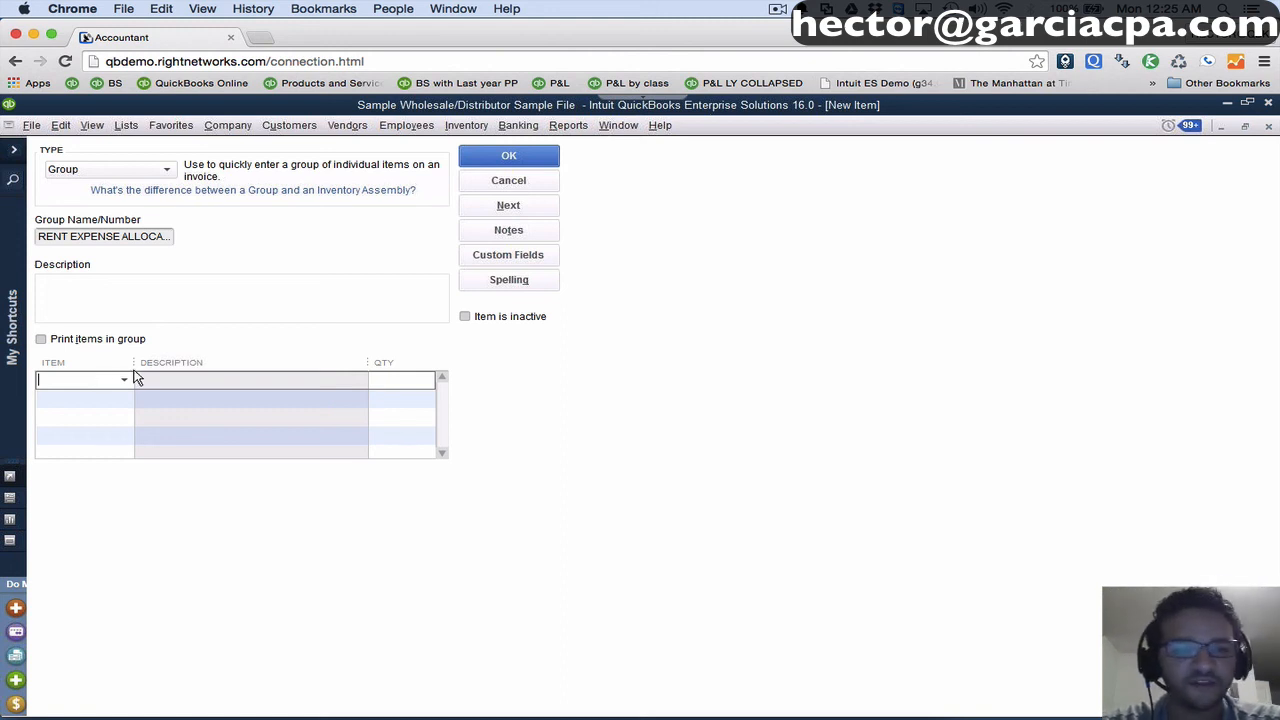
{"action": "left_click_drag", "start_coordinate": [134, 363], "coordinate": [122, 364]}
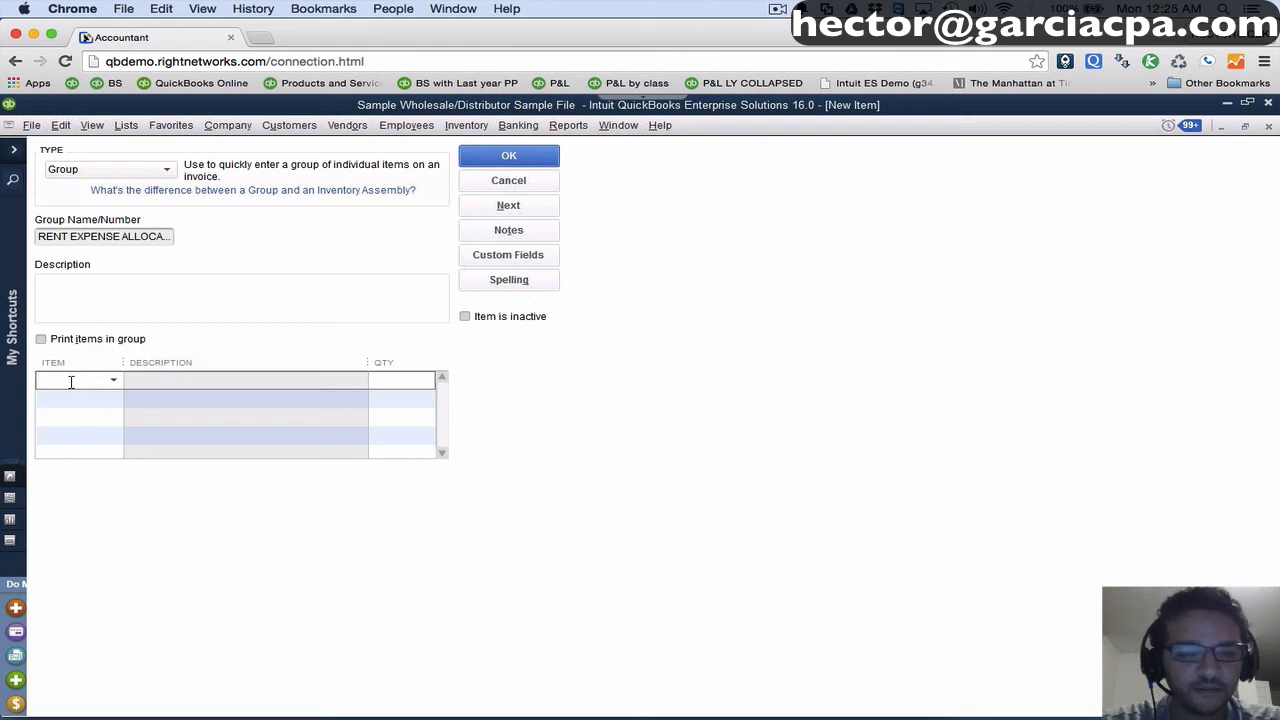
{"action": "type", "text": "R"}
{"action": "left_click", "coordinate": [98, 445]}
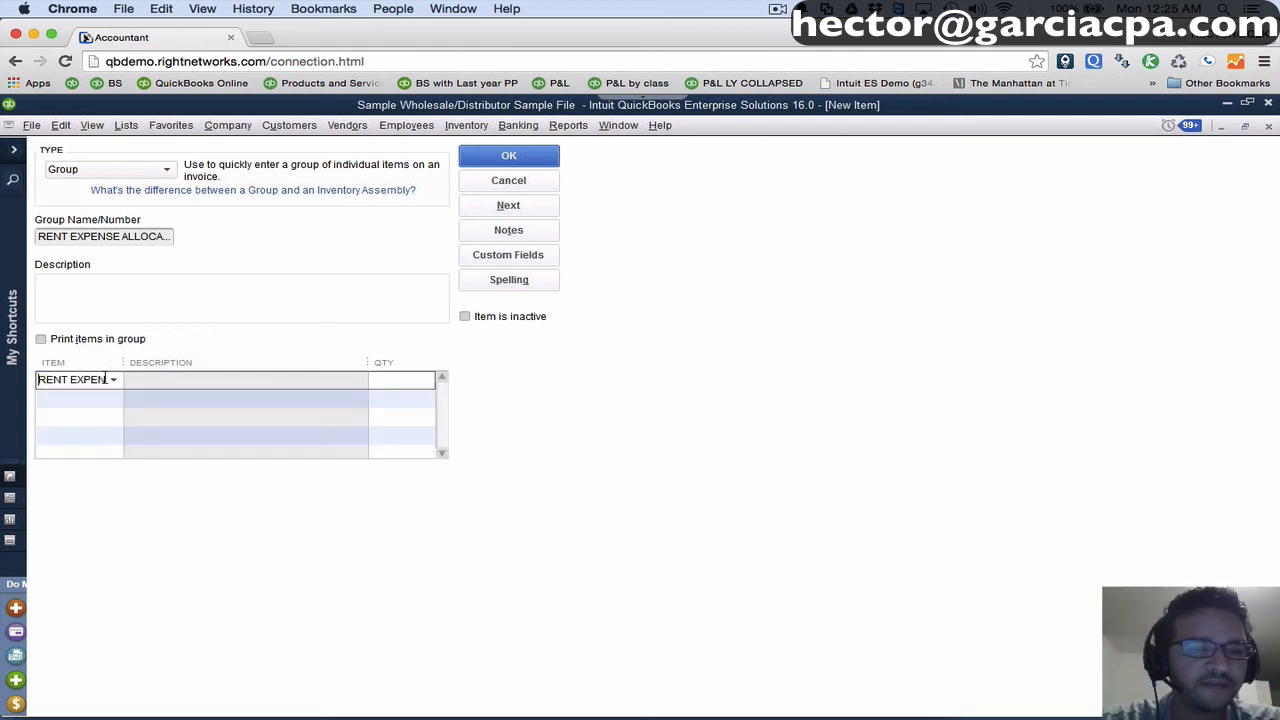
{"action": "left_click", "coordinate": [70, 396]}
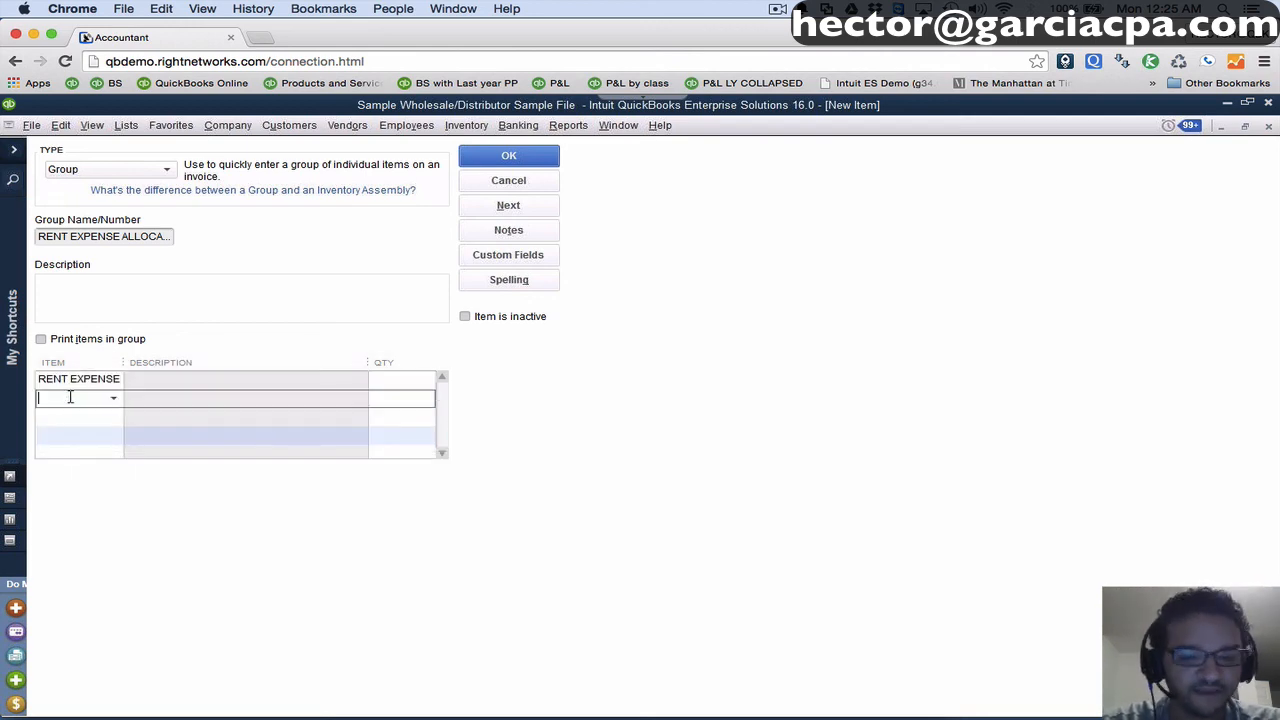
{"action": "type", "text": "RENT"}
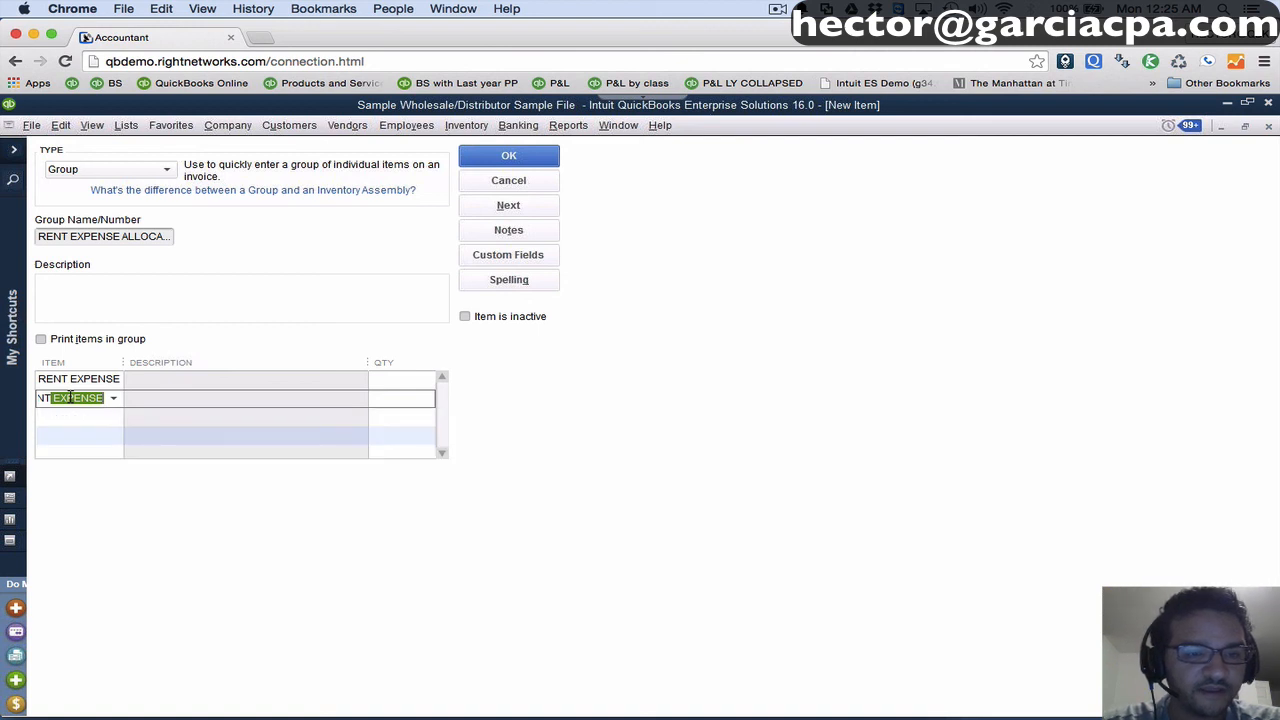
{"action": "key", "text": "Down"}
{"action": "type", "text": "RE"}
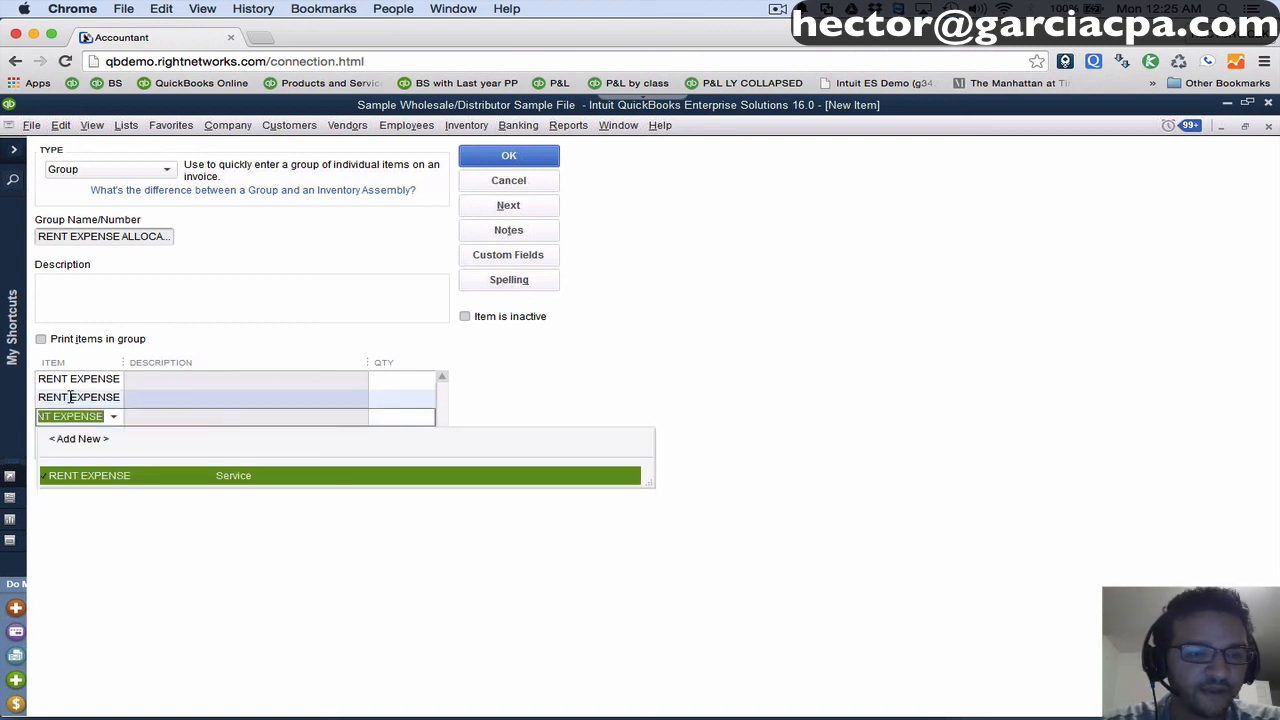
{"action": "key", "text": "Tab"}
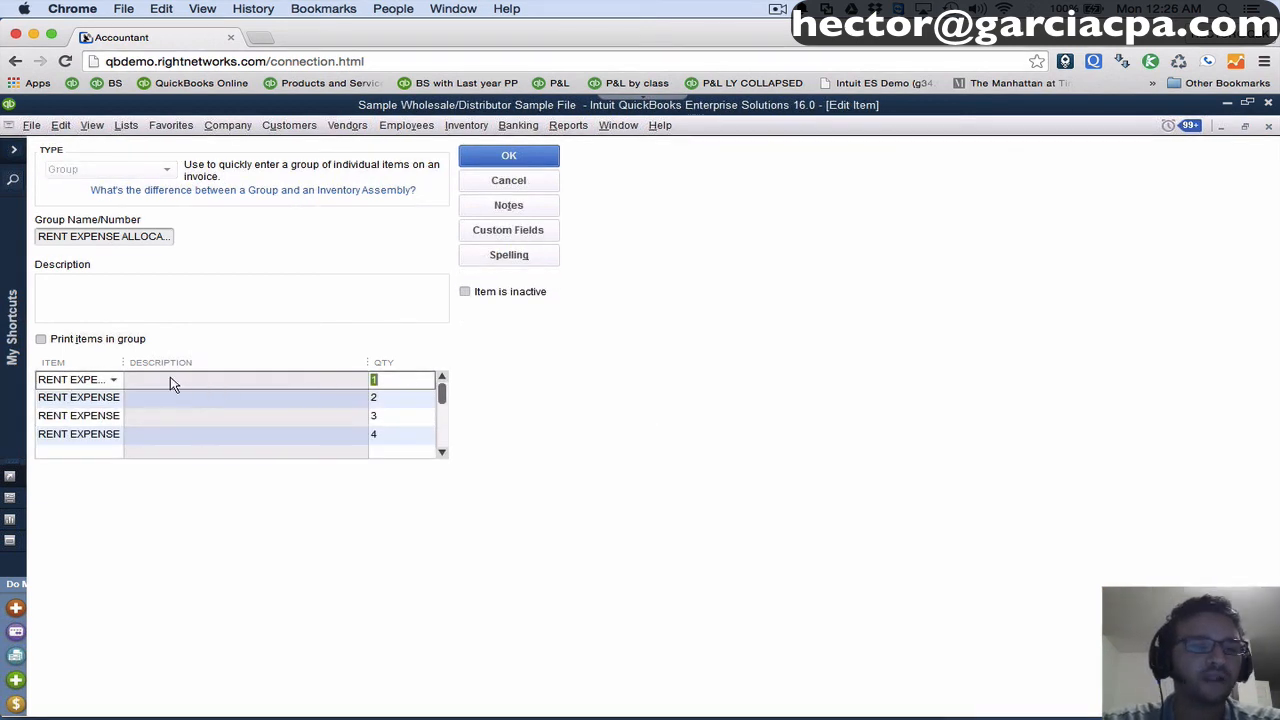
Widen the group's item column further and examine the quantities on all its RENT EXPENSE lines.
{"action": "left_click_drag", "start_coordinate": [126, 357], "coordinate": [197, 357]}
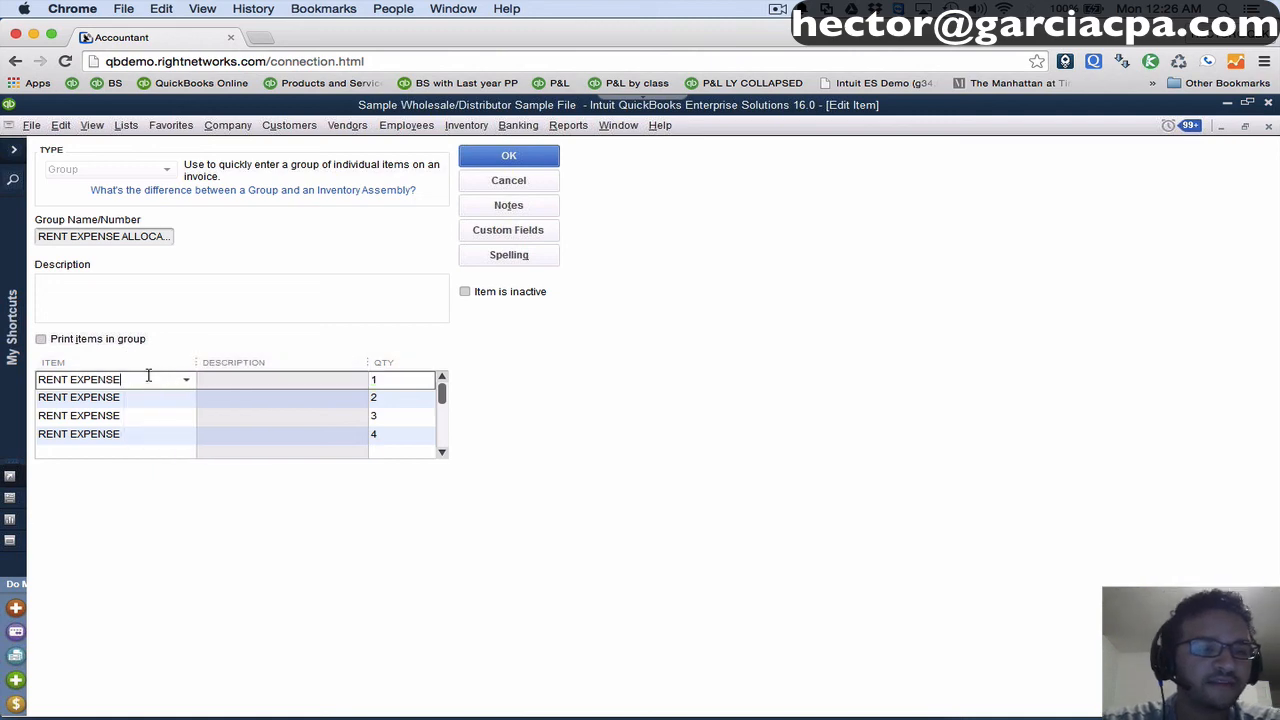
{"action": "key", "text": "Tab"}
{"action": "key", "text": "Down"}
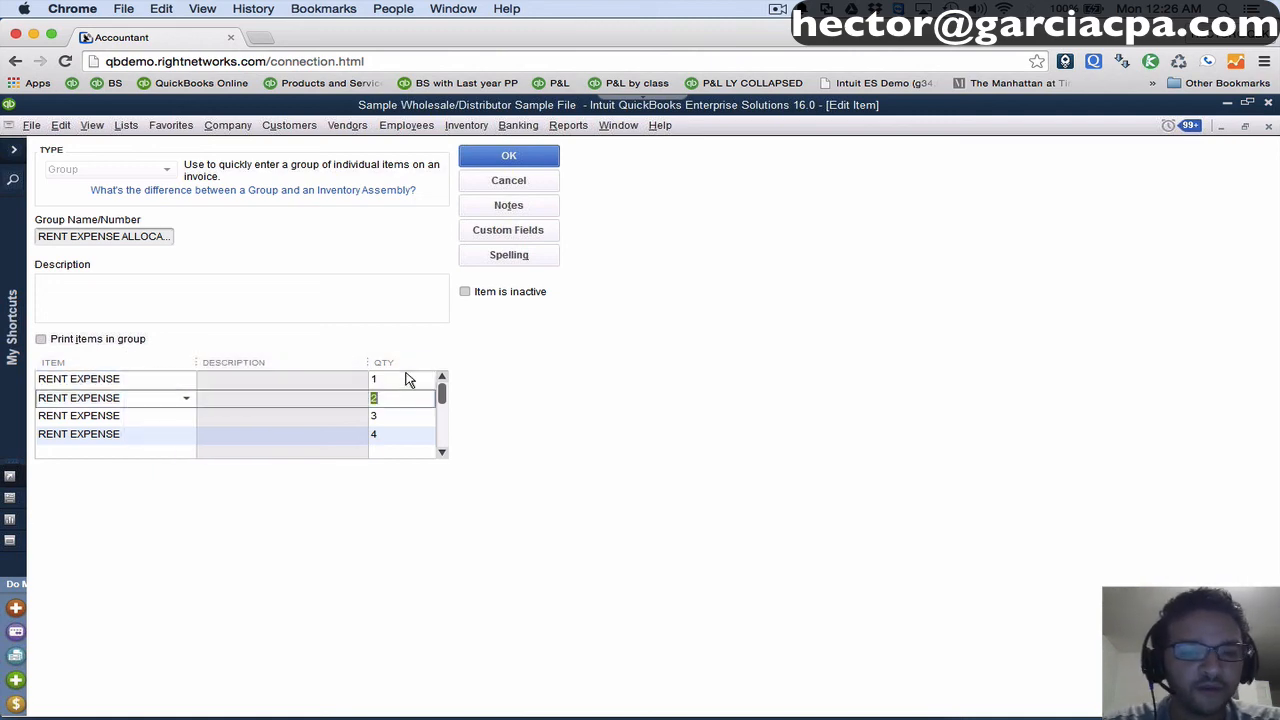
{"action": "key", "text": "Down"}
{"action": "key", "text": "Down"}
{"action": "key", "text": "Down"}
{"action": "key", "text": "Down"}
{"action": "key", "text": "Down"}
{"action": "key", "text": "Down"}
{"action": "key", "text": "Down"}
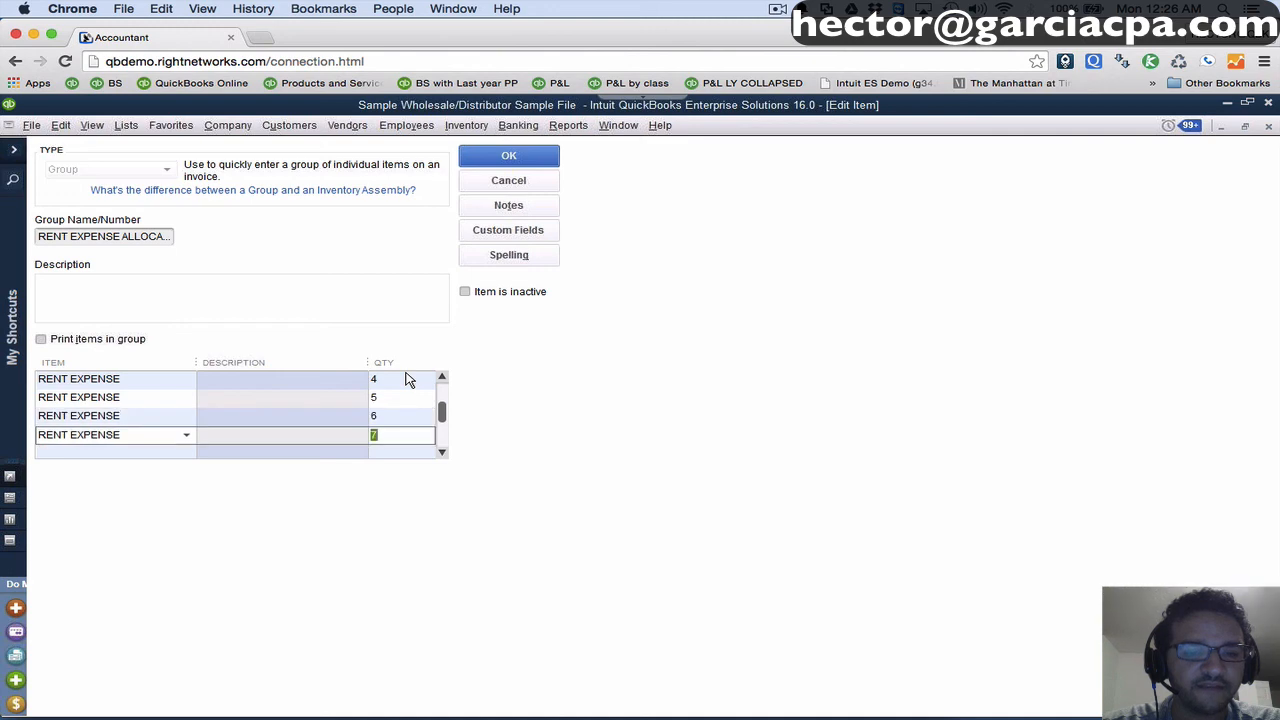
{"action": "key", "text": "Down"}
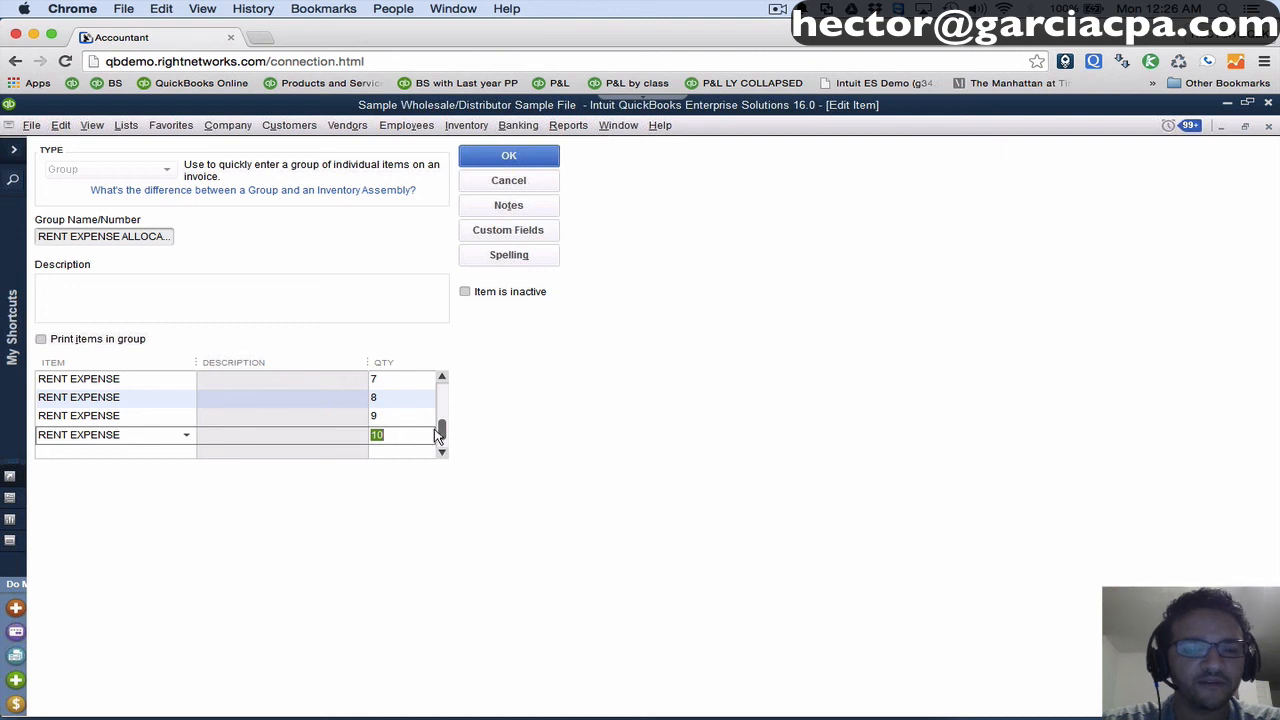
{"action": "left_click_drag", "start_coordinate": [443, 434], "coordinate": [358, 385]}
Set the quantity of each of the ten RENT EXPENSE lines to 0.1 and save the group item.
{"action": "left_click", "coordinate": [408, 378]}
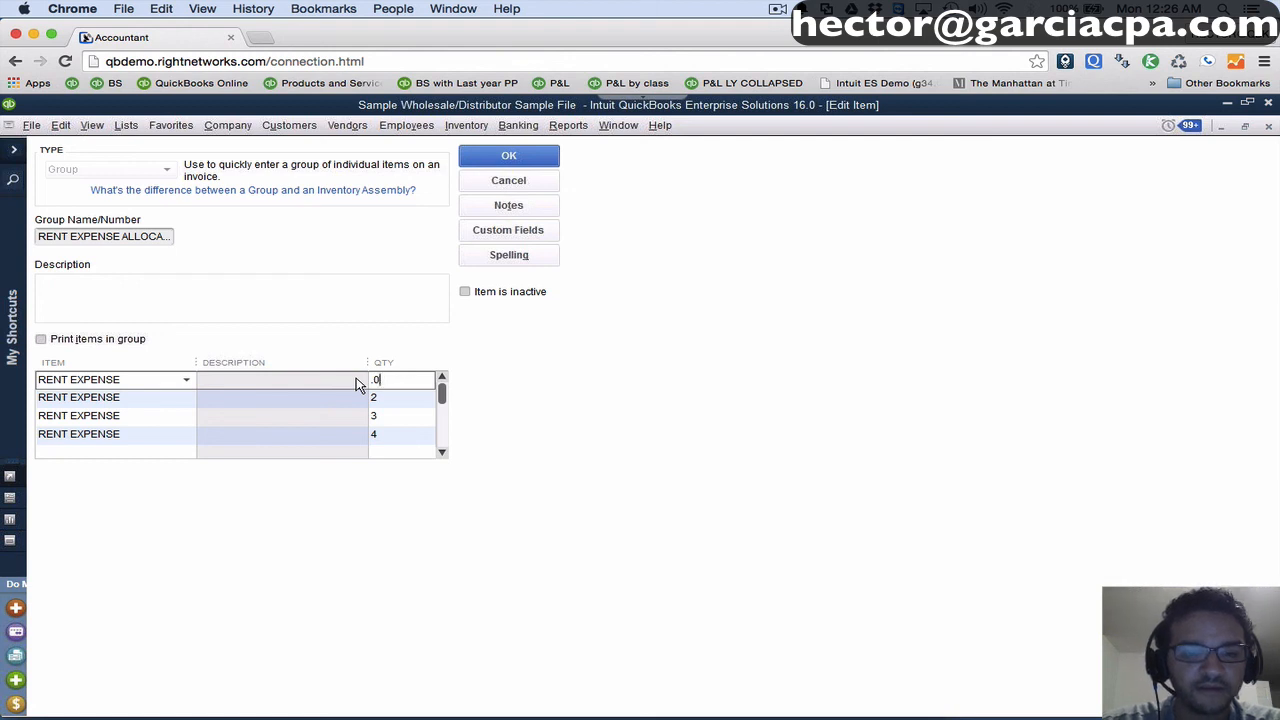
{"action": "type", "text": ".10"}
{"action": "key", "text": "Down"}
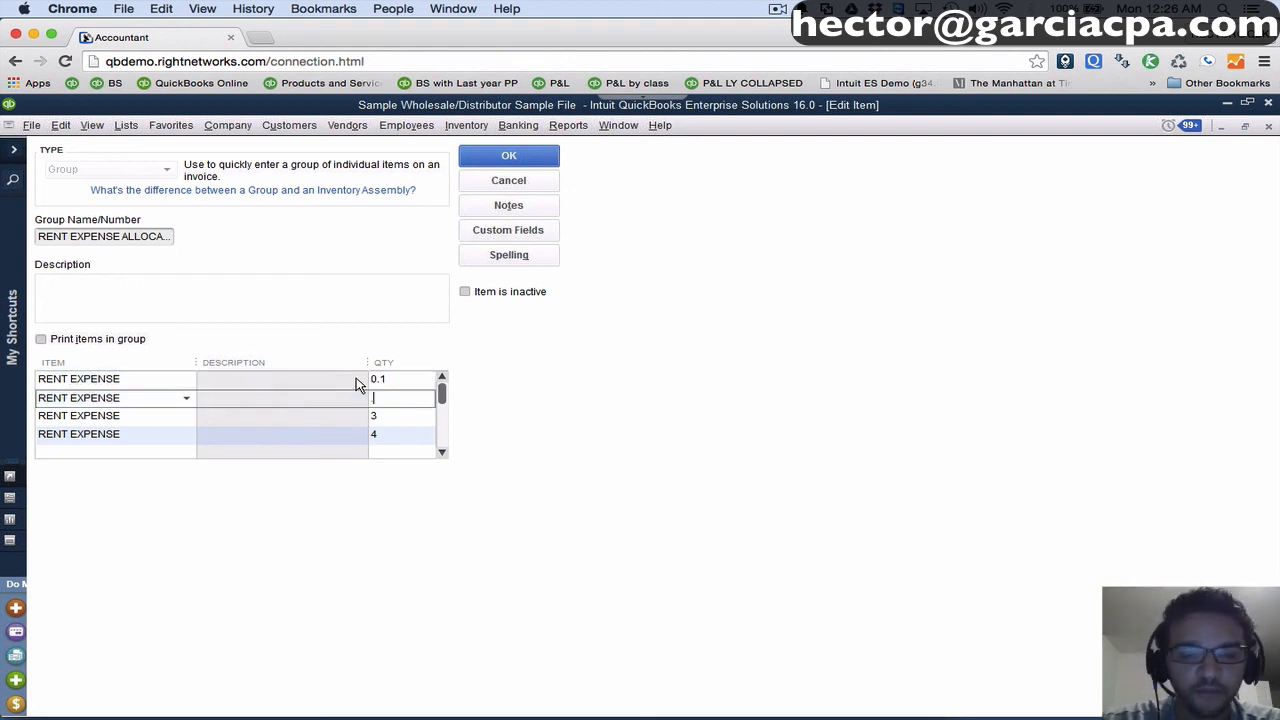
{"action": "type", "text": ".10"}
{"action": "key", "text": "Down"}
{"action": "type", "text": ".10"}
{"action": "key", "text": "Down"}
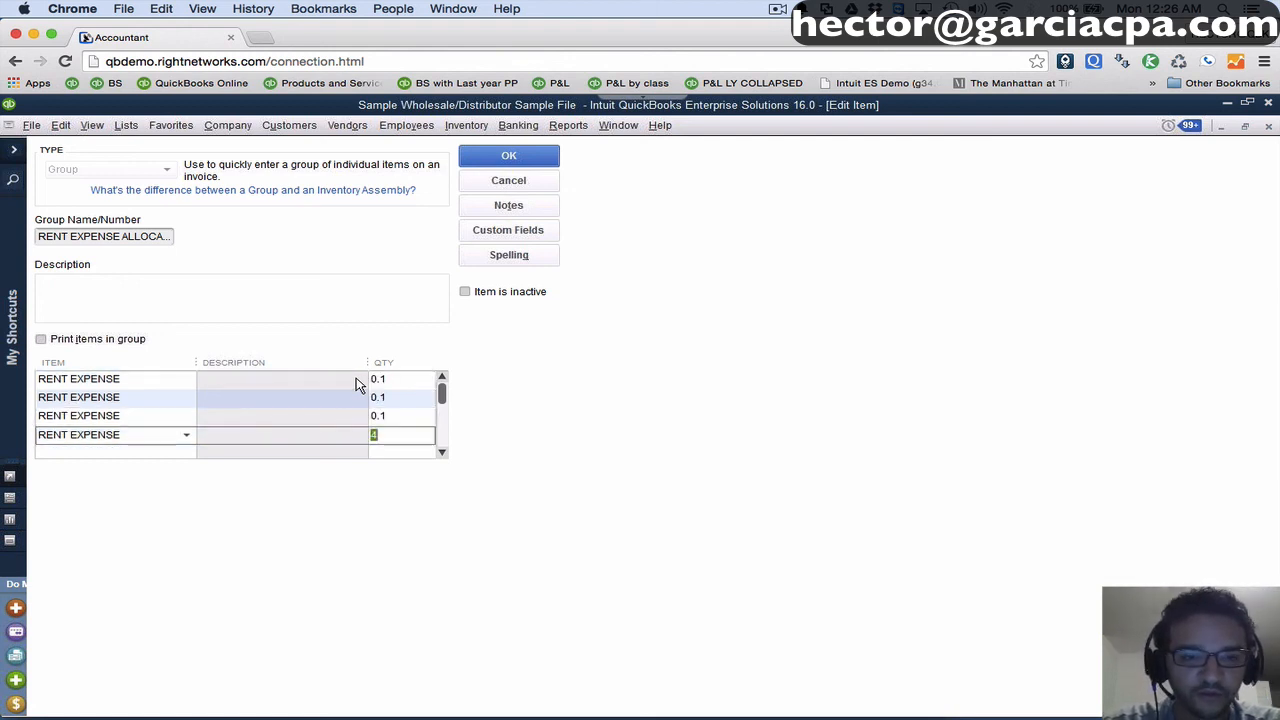
{"action": "type", "text": ".10"}
{"action": "key", "text": "Down"}
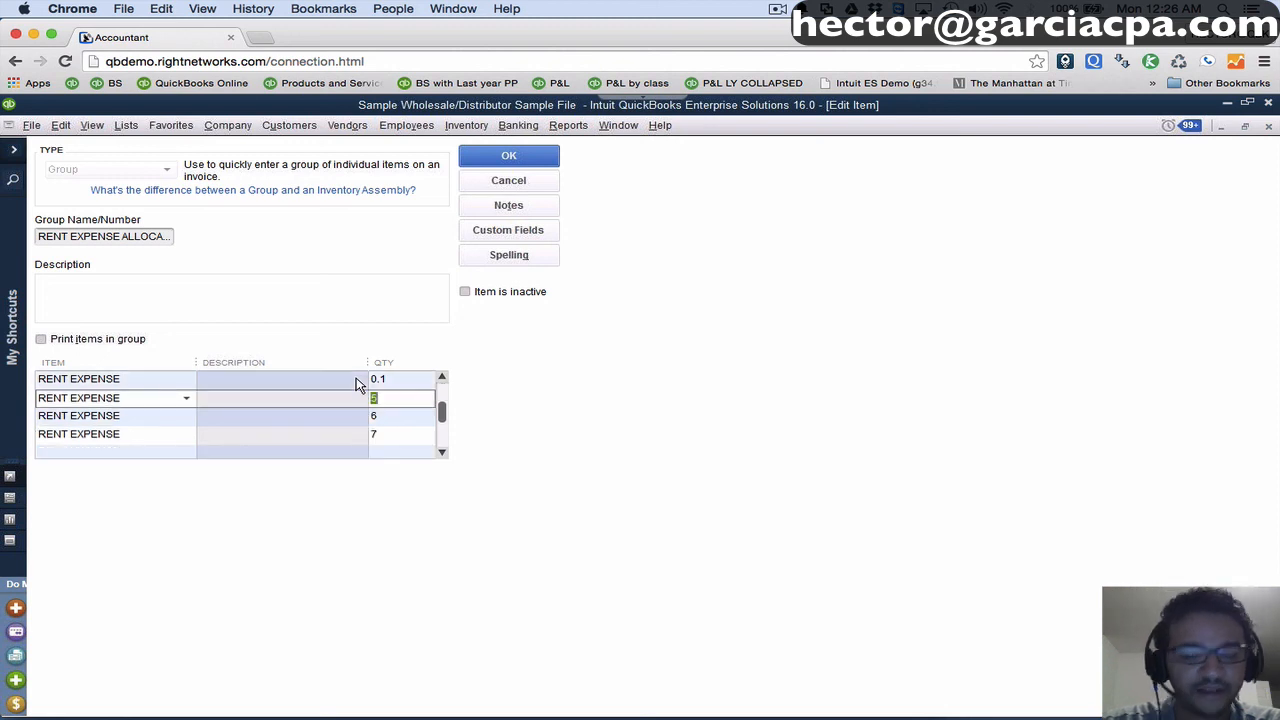
{"action": "type", "text": ".10"}
{"action": "key", "text": "Down"}
{"action": "type", "text": ".1"}
{"action": "key", "text": "Down"}
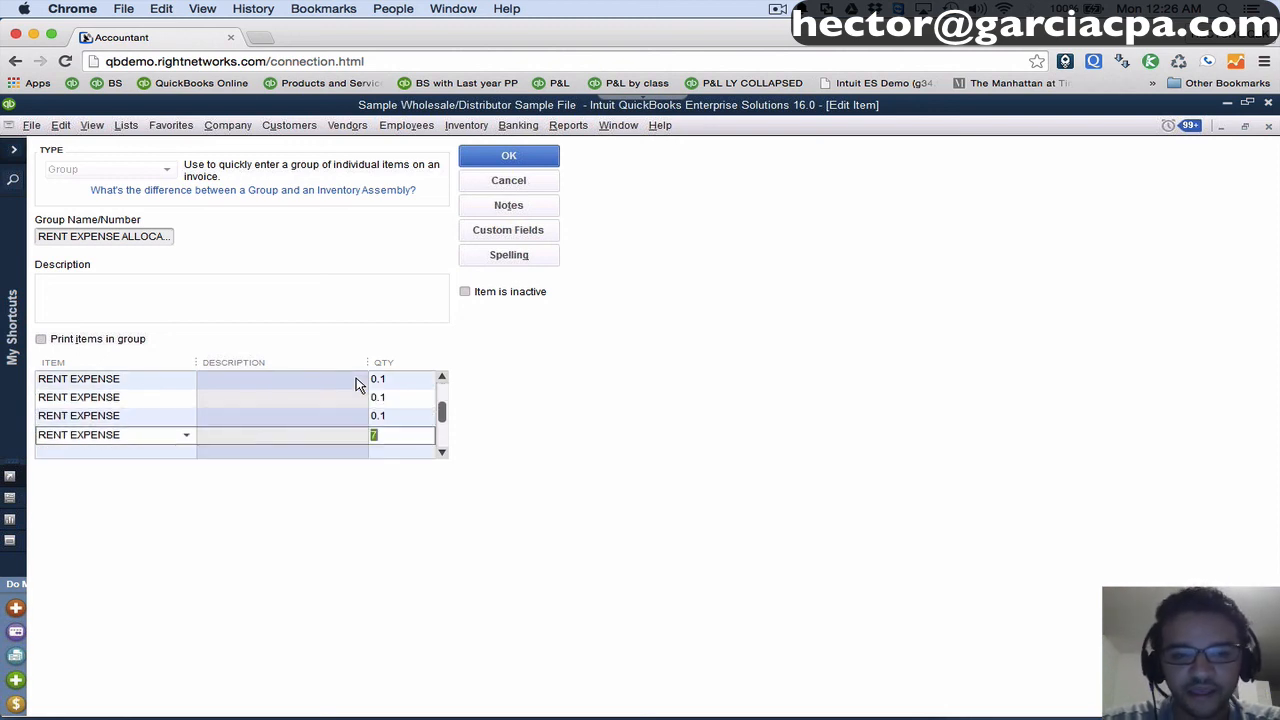
{"action": "type", "text": ".1"}
{"action": "key", "text": "Down"}
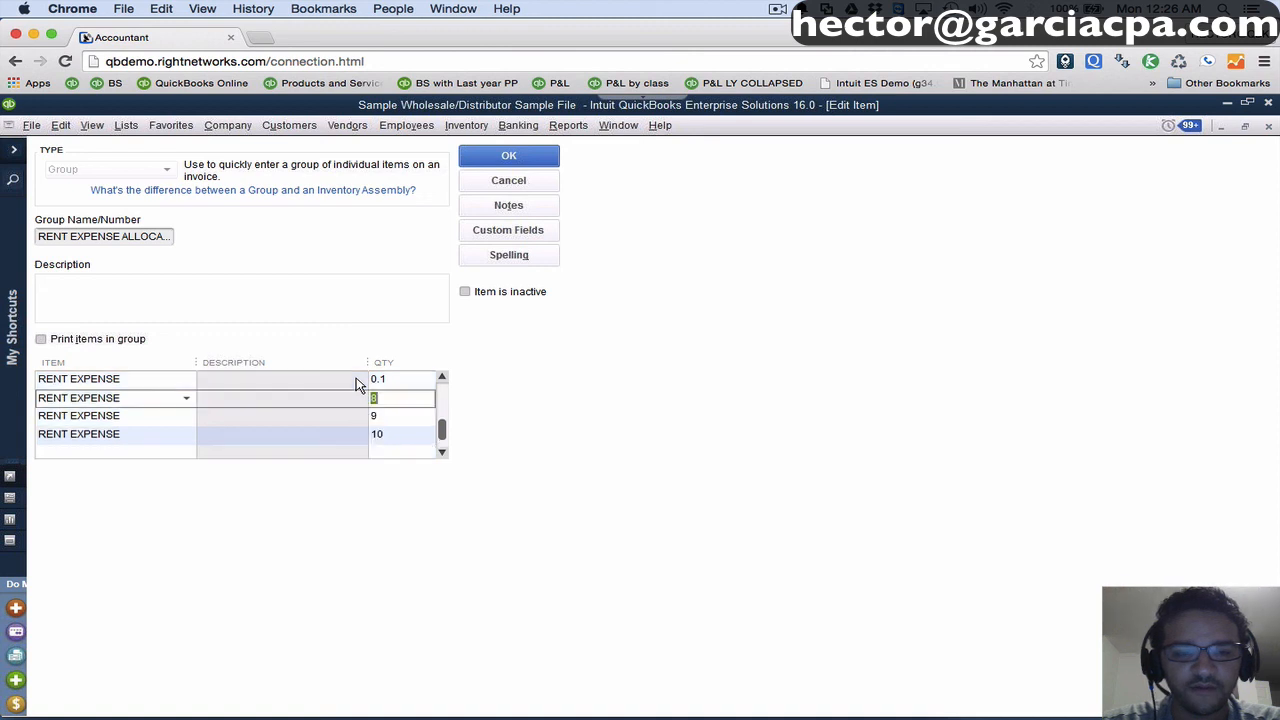
{"action": "key", "text": "Down"}
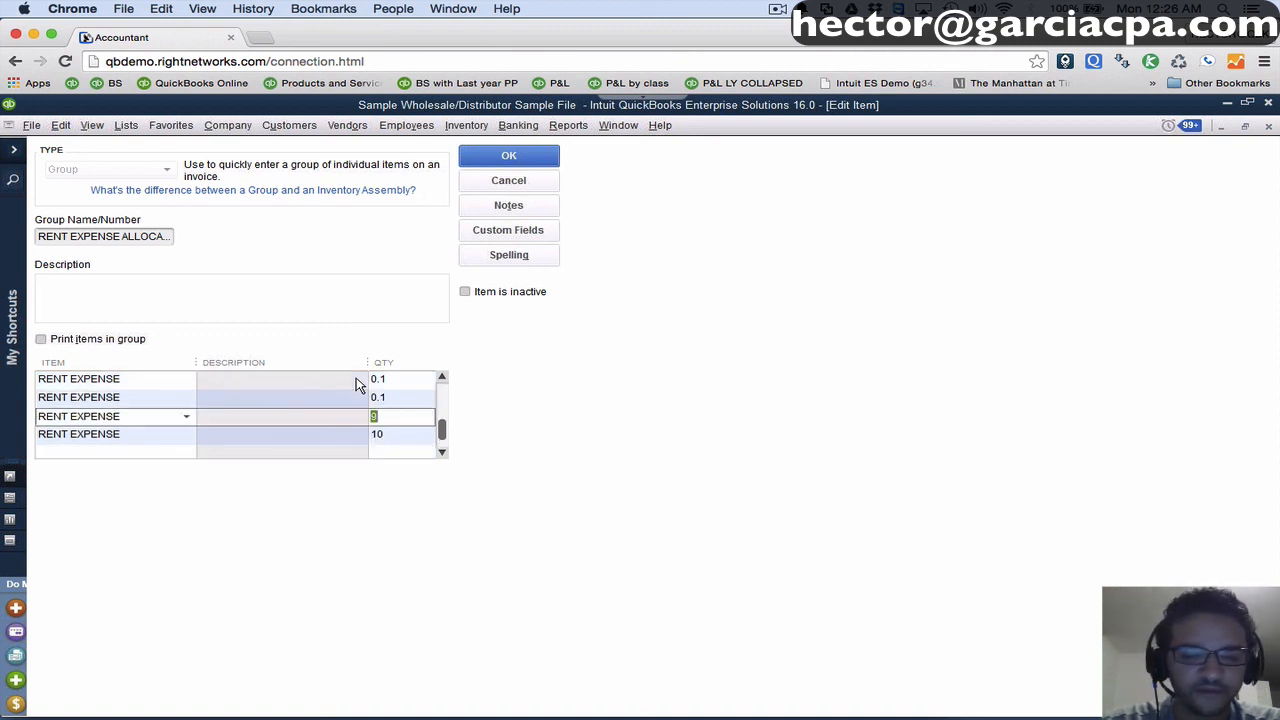
{"action": "type", "text": ".1"}
{"action": "key", "text": "Down"}
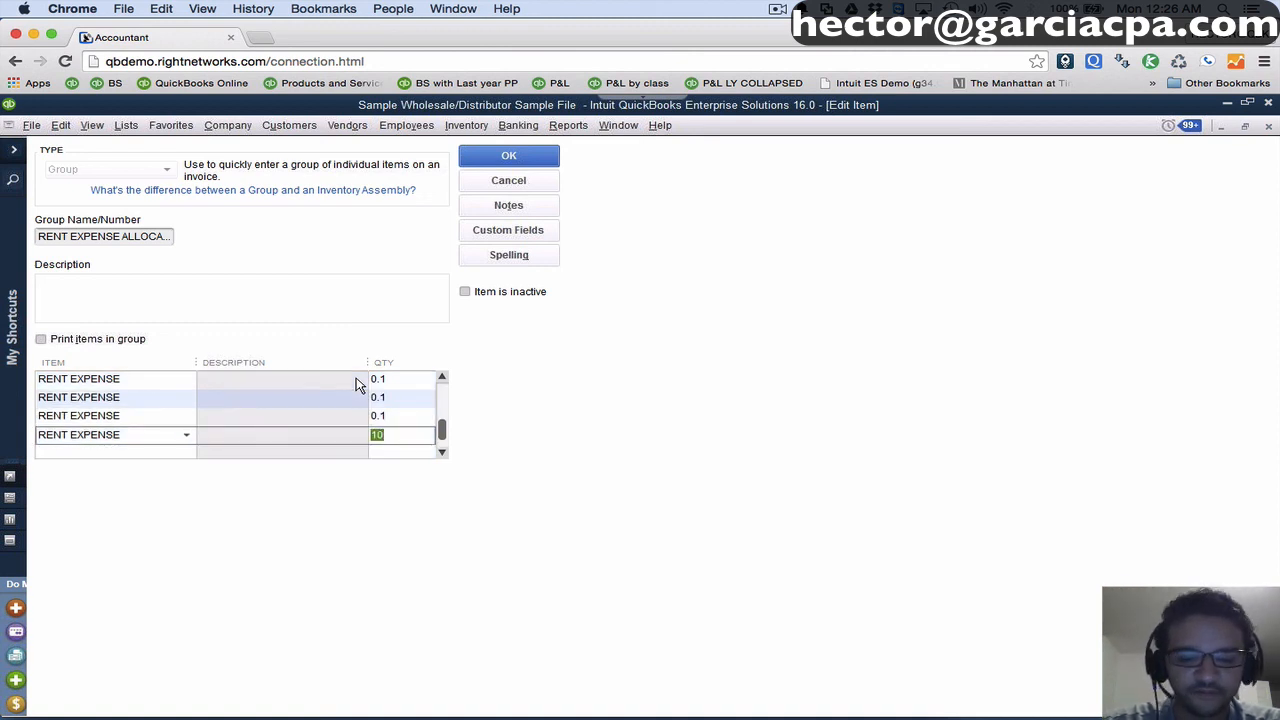
{"action": "type", "text": ".1"}
{"action": "key", "text": "Down"}
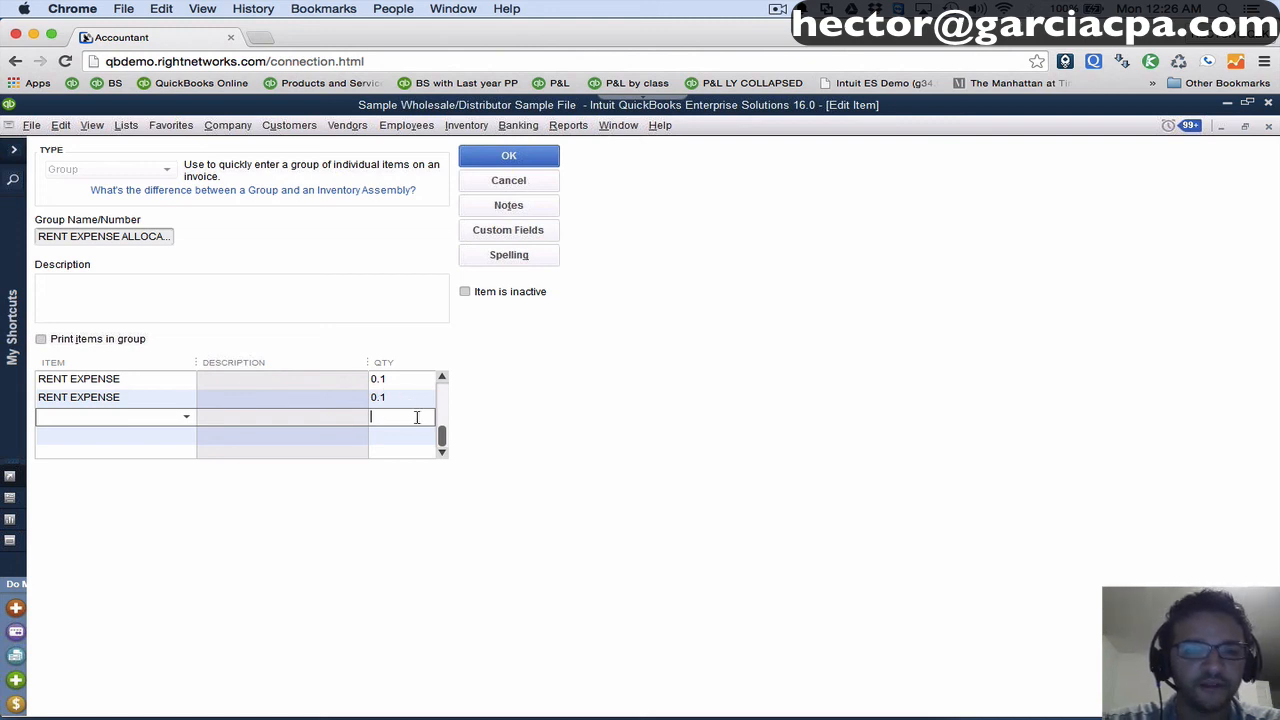
{"action": "left_click_drag", "start_coordinate": [443, 437], "coordinate": [445, 386]}
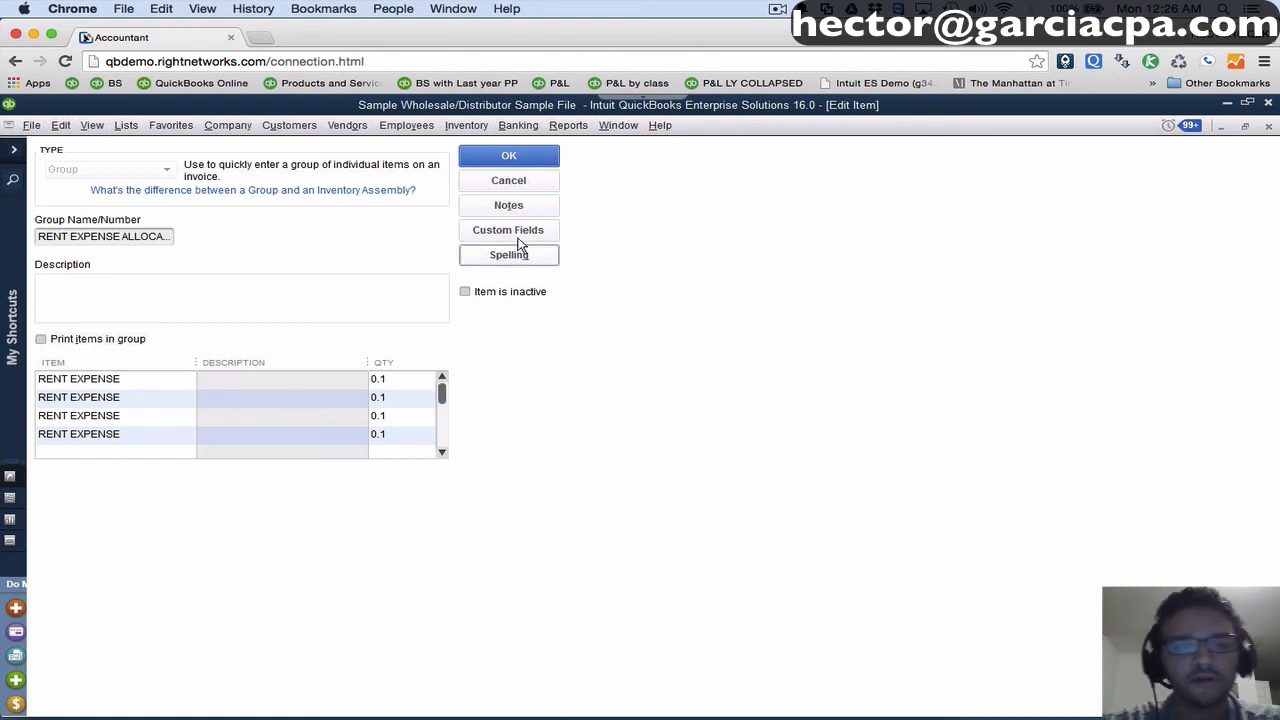
{"action": "left_click", "coordinate": [512, 157]}
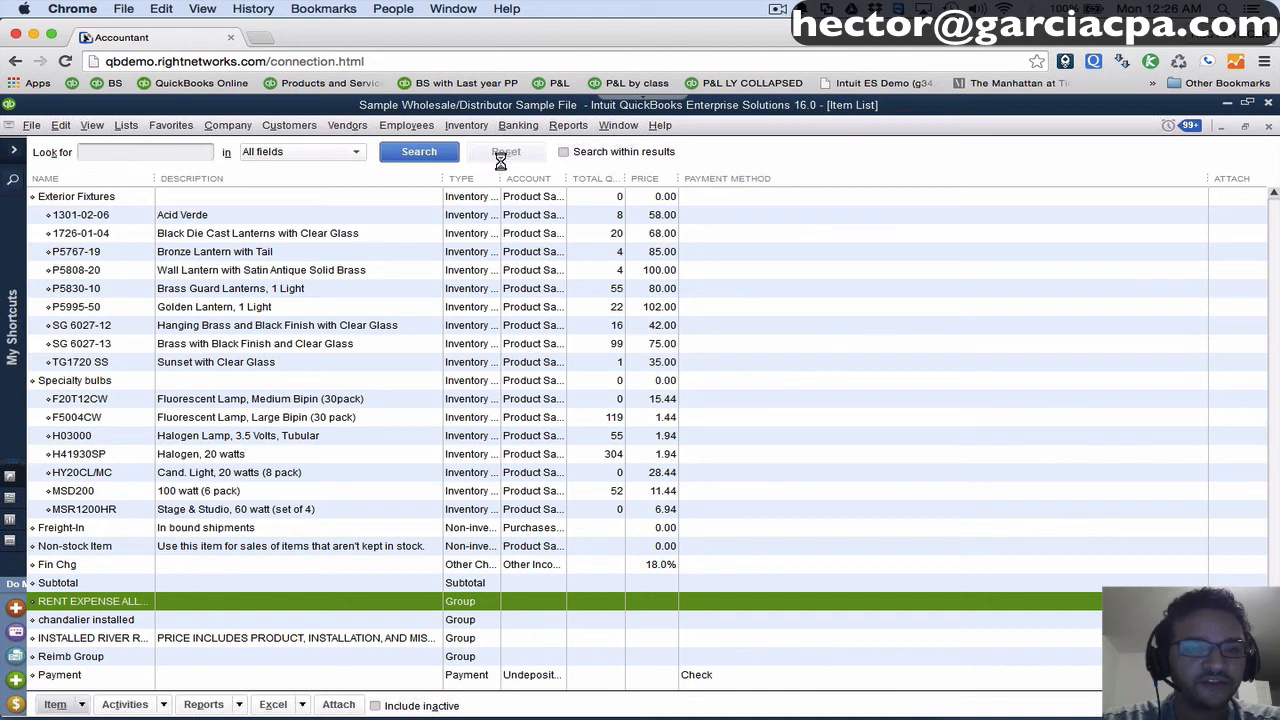
Close the item list and make the blank check payable to Cecil's Lockworks.
{"action": "key", "text": "ctrl+w"}
{"action": "left_click", "coordinate": [412, 298]}
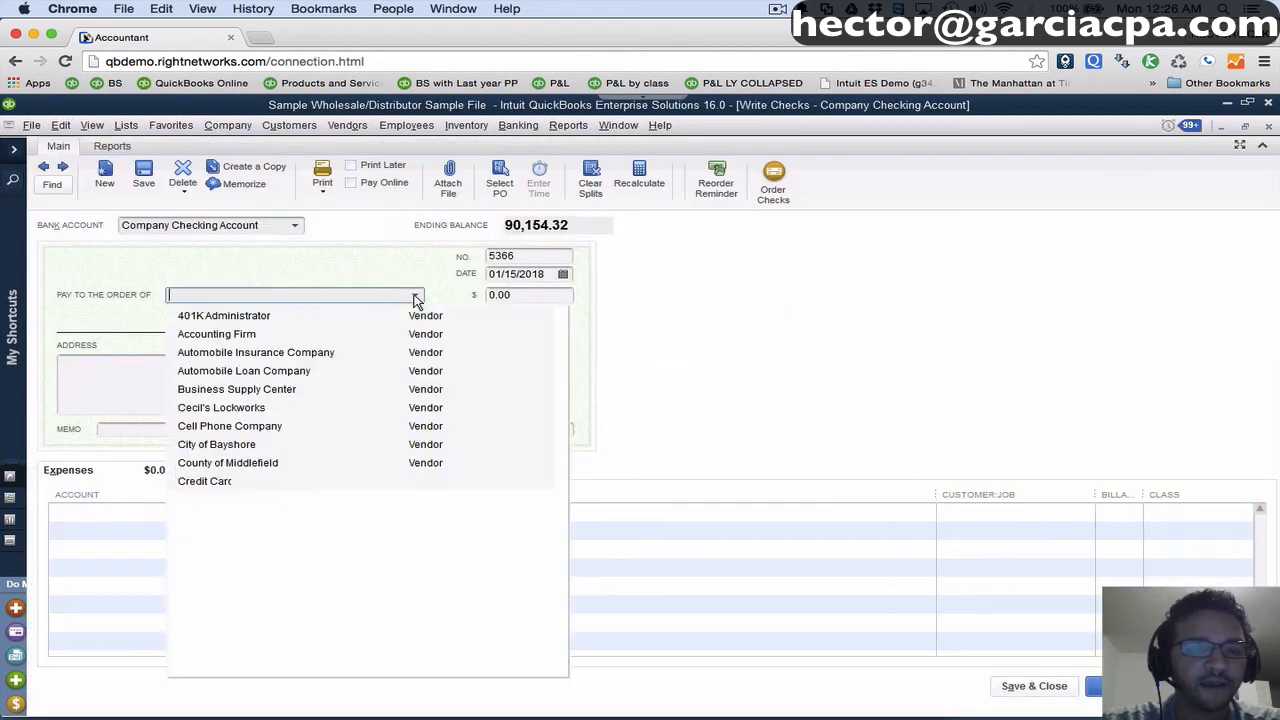
{"action": "left_click", "coordinate": [236, 410]}
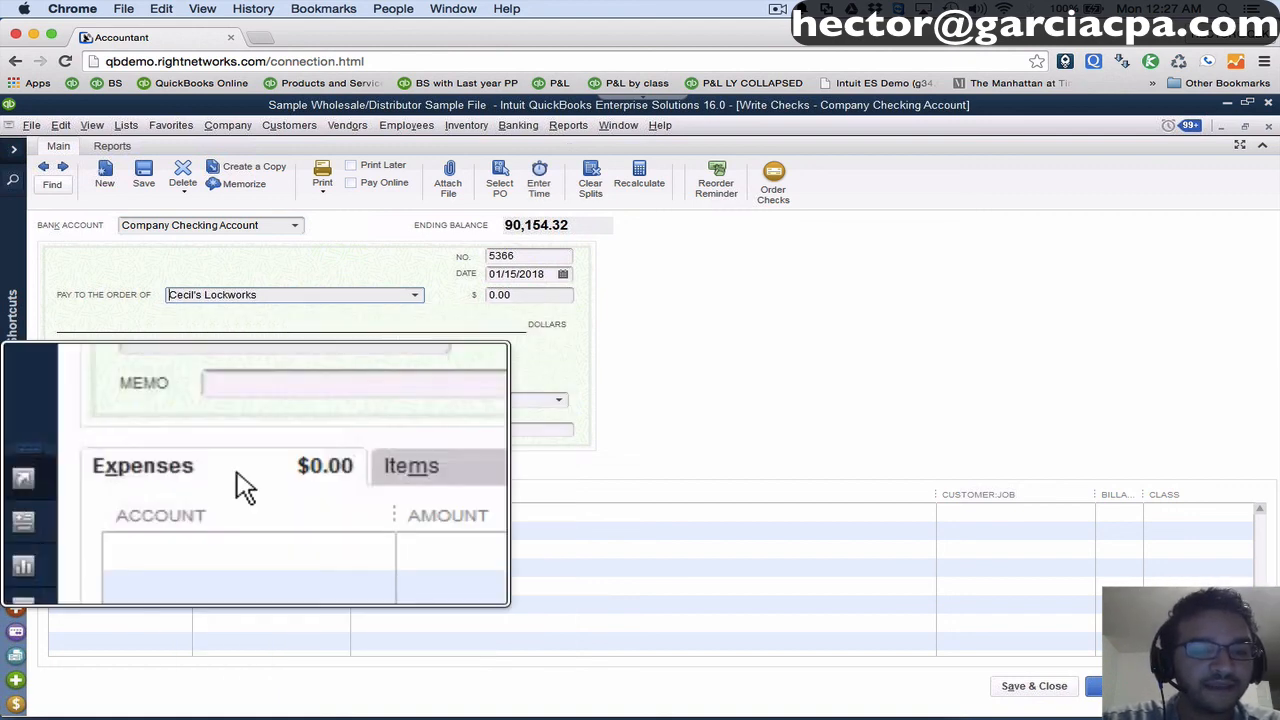
Enter the Rent account on the first two expense lines of the check.
{"action": "left_click", "coordinate": [200, 470]}
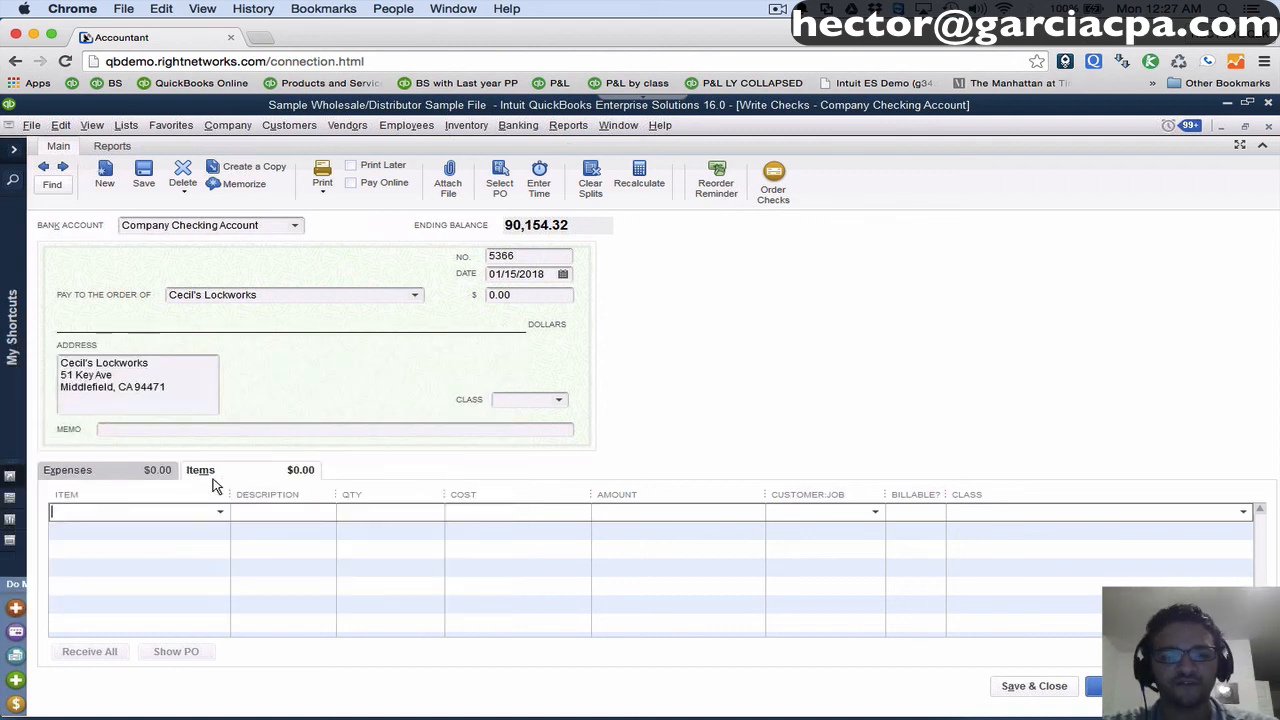
{"action": "left_click", "coordinate": [115, 479]}
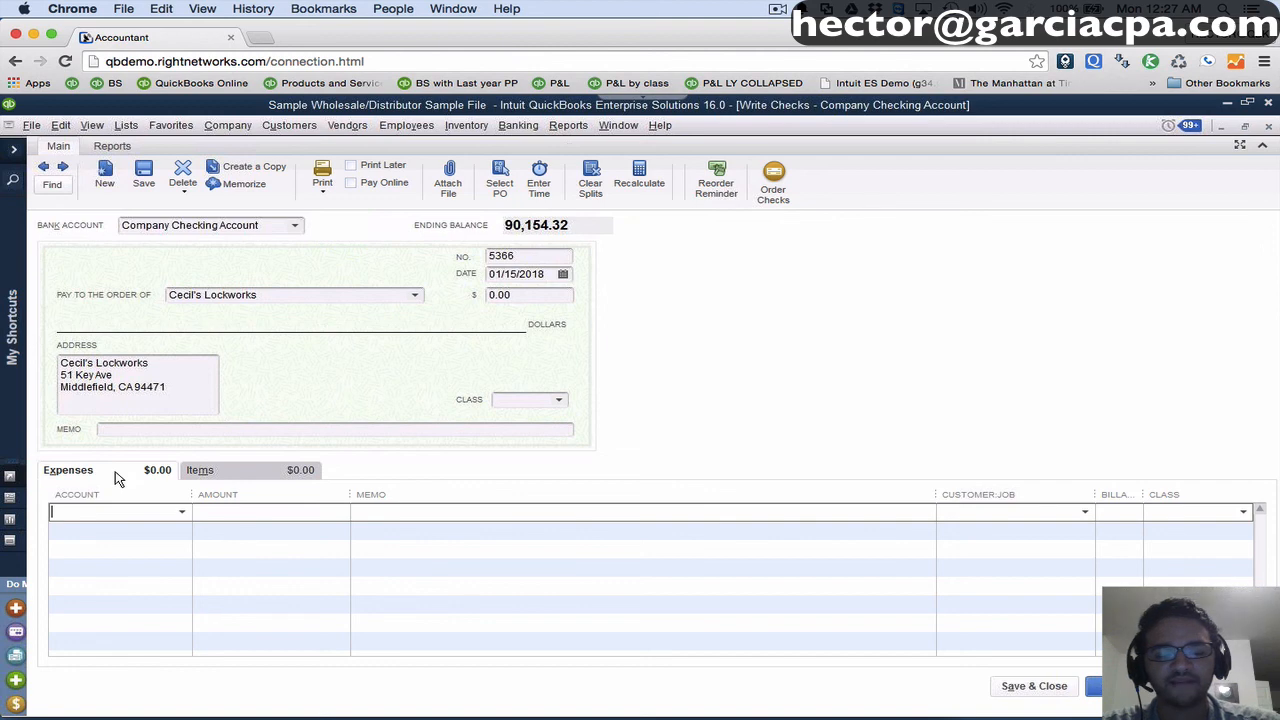
{"action": "type", "text": "Rent"}
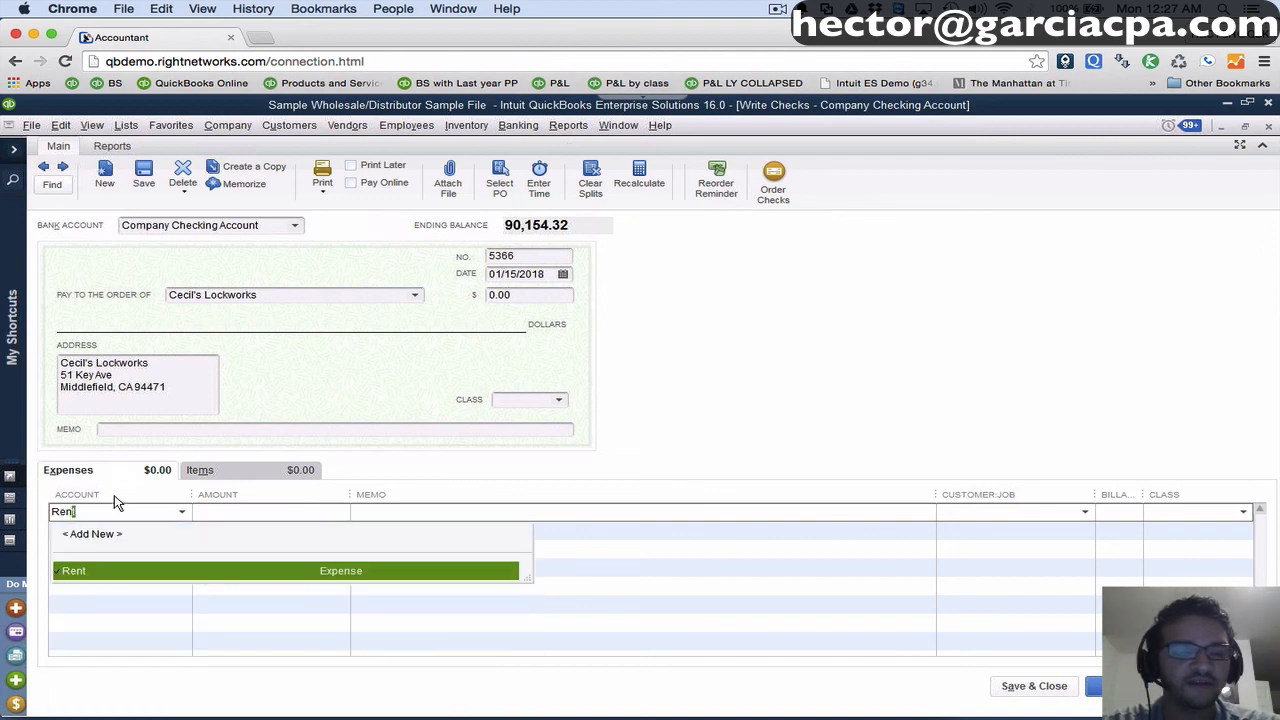
{"action": "left_click", "coordinate": [86, 571]}
{"action": "left_click", "coordinate": [84, 531]}
{"action": "type", "text": "Ren"}
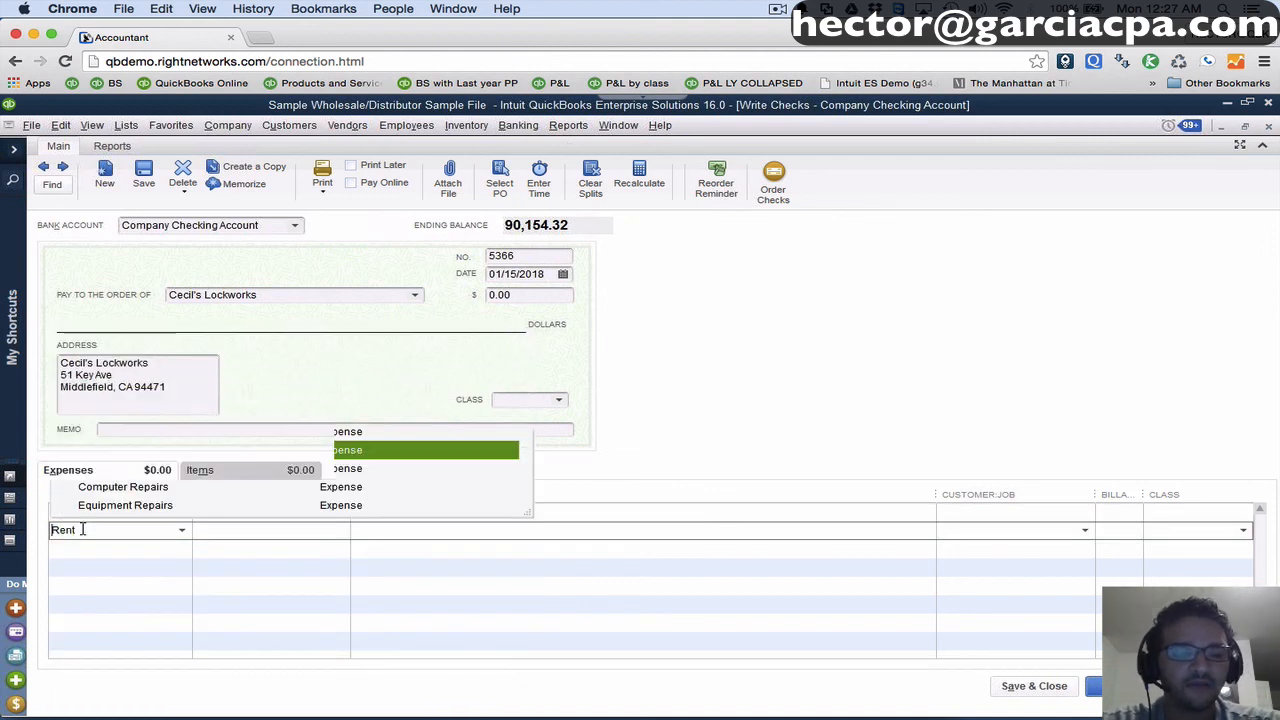
{"action": "left_click", "coordinate": [86, 598]}
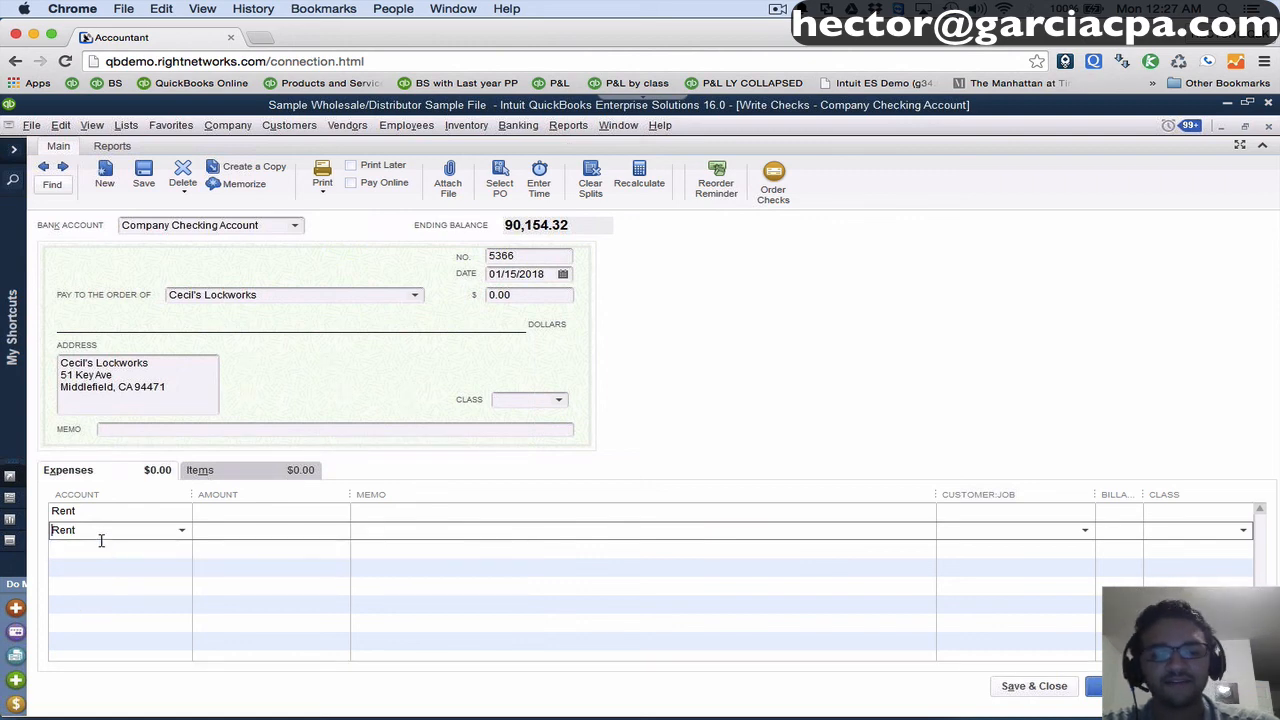
Clear the Rent account from both expense lines of the check.
{"action": "key", "text": "BackSpace"}
{"action": "left_click", "coordinate": [96, 507]}
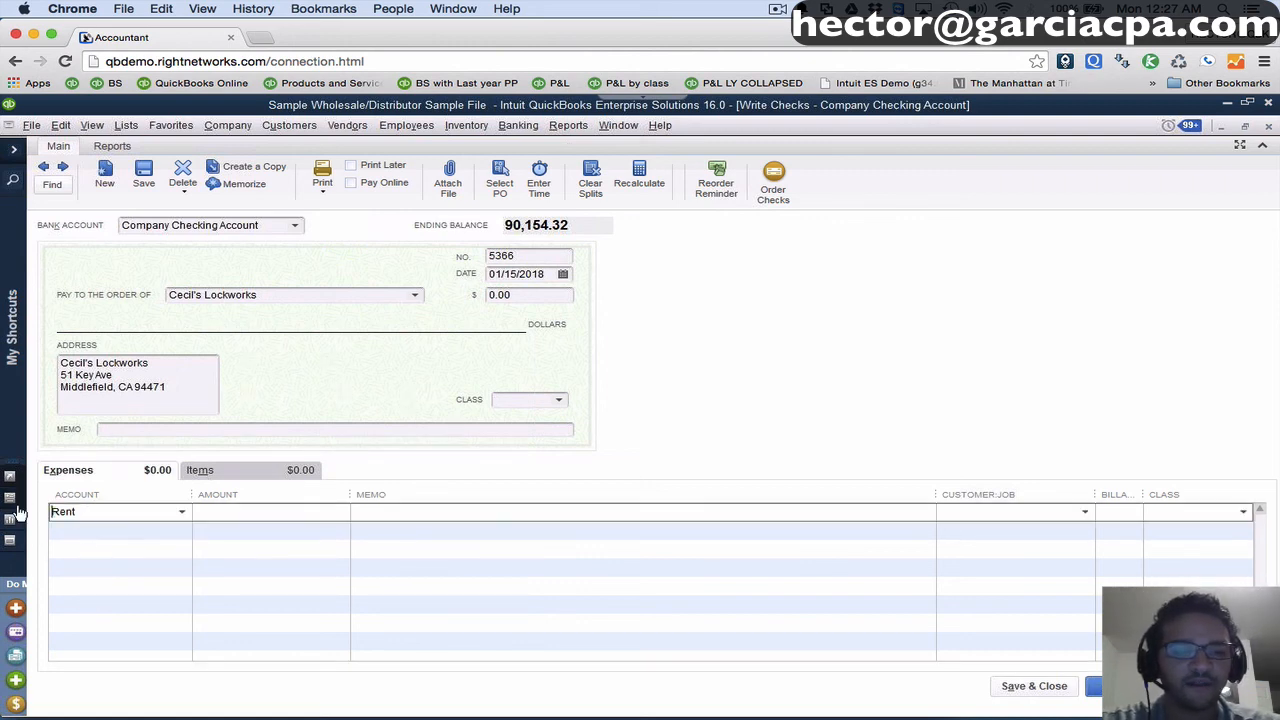
{"action": "double_click", "coordinate": [112, 511]}
{"action": "key", "text": "BackSpace"}
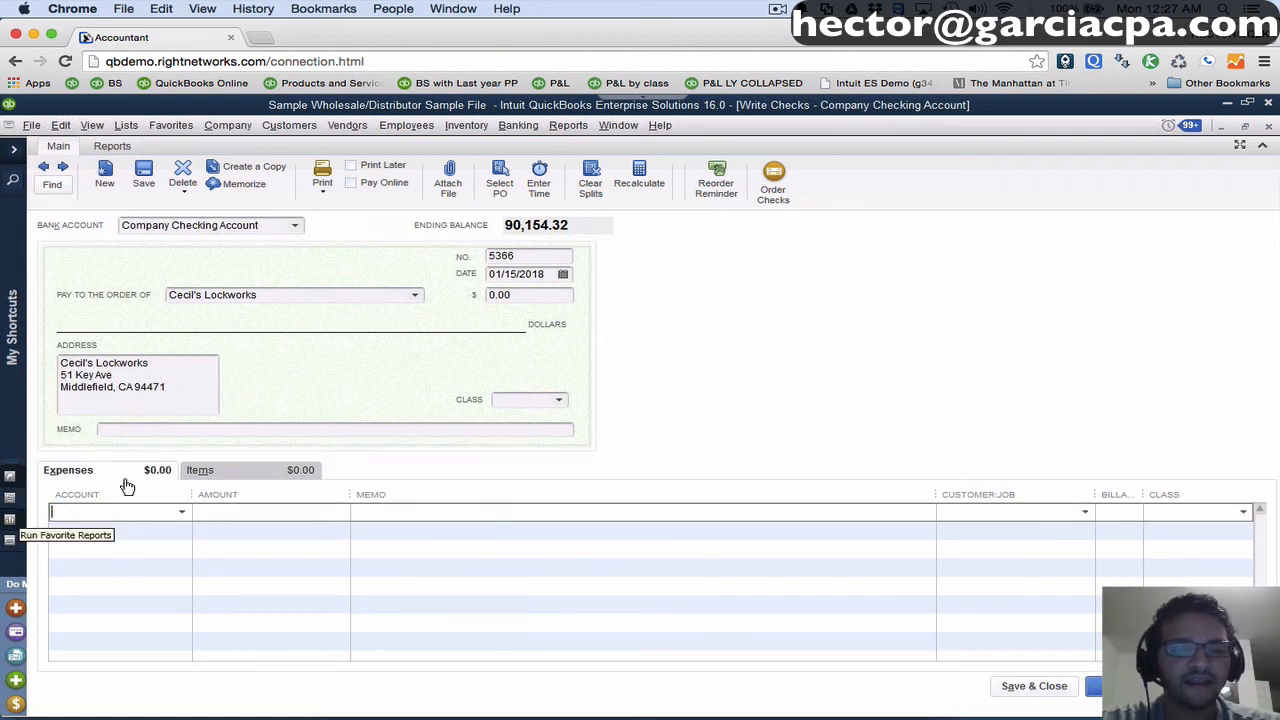
Add the RENT EXPENSE ALLOCATION group to the check's item lines.
{"action": "left_click", "coordinate": [232, 471]}
{"action": "type", "text": "RENT EXPENSE"}
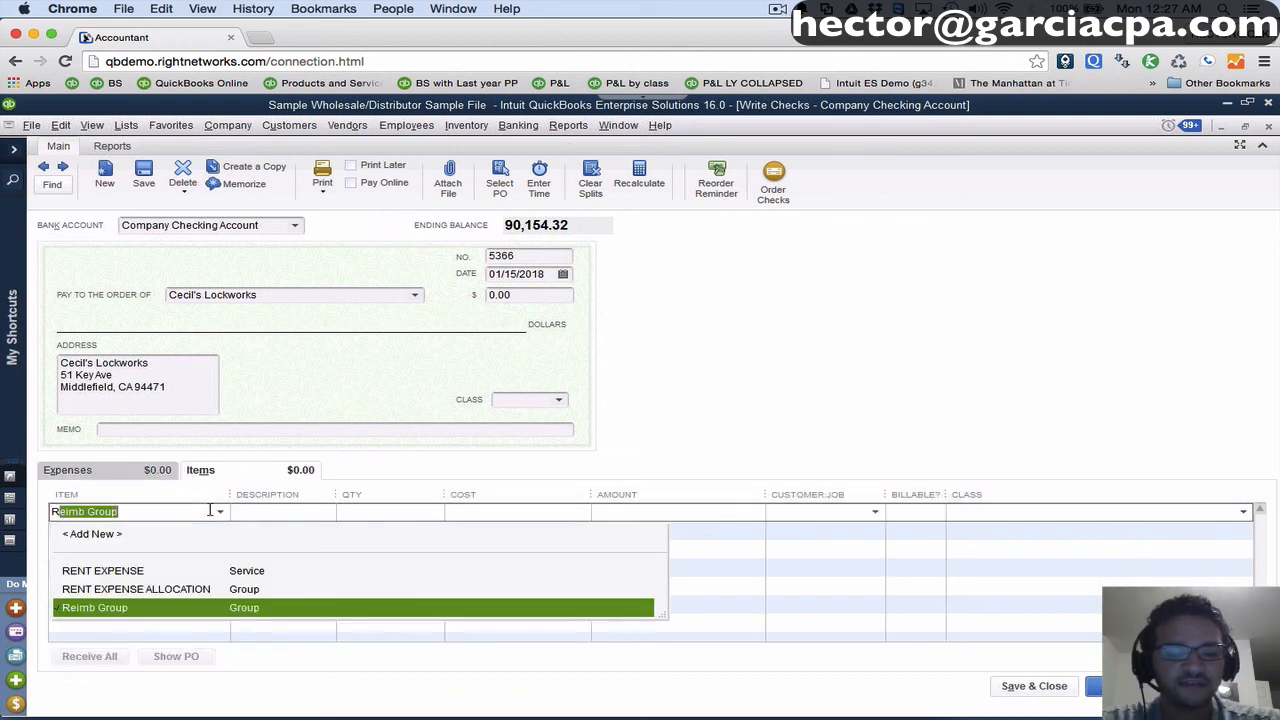
{"action": "left_click", "coordinate": [158, 588]}
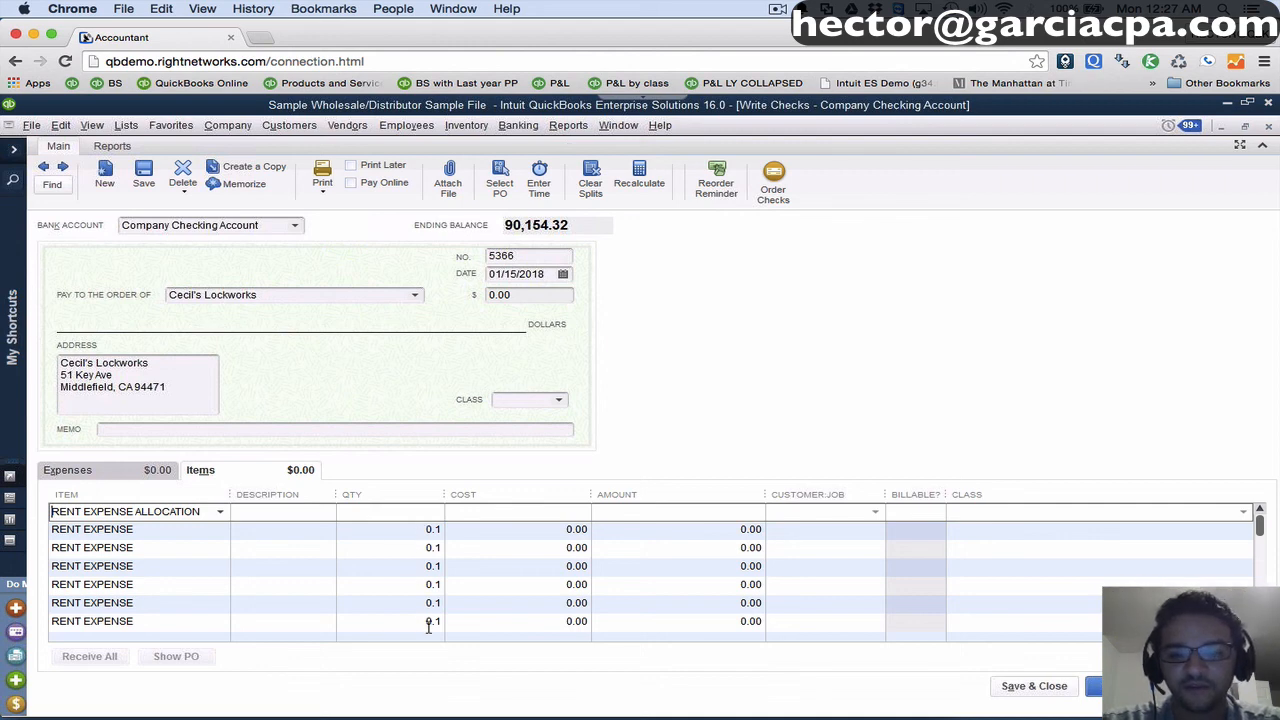
Assign the classes Labor & Materials, Ceiling Mounts and Modular Fluorescent to the first three RENT EXPENSE lines.
{"action": "left_click", "coordinate": [422, 528]}
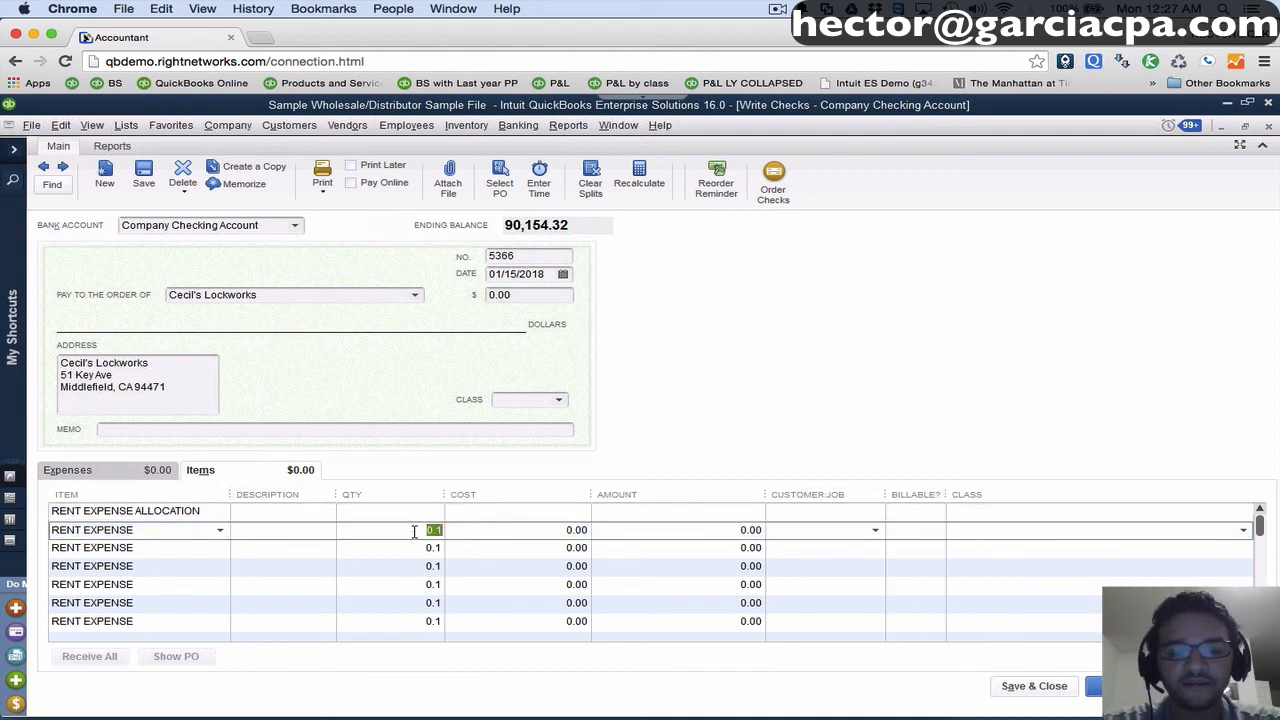
{"action": "left_click", "coordinate": [1017, 533]}
{"action": "left_click", "coordinate": [1244, 531]}
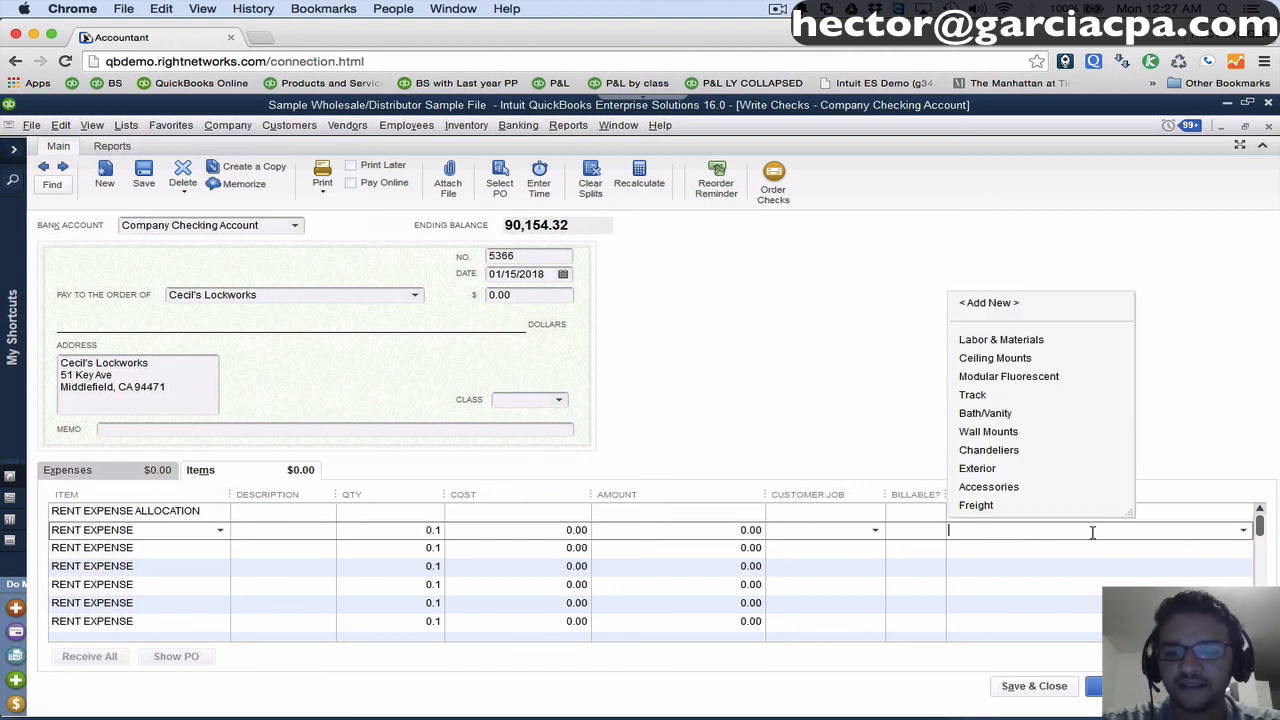
{"action": "left_click", "coordinate": [1022, 341]}
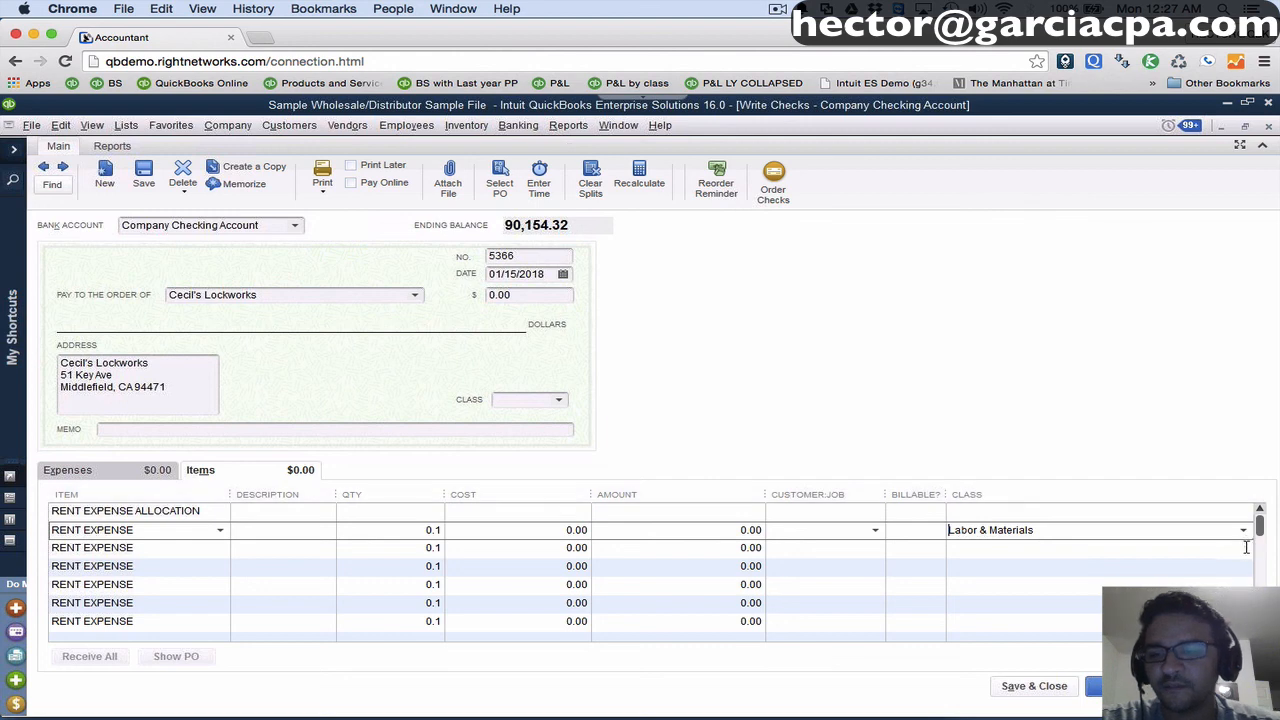
{"action": "left_click", "coordinate": [1246, 547]}
{"action": "left_click", "coordinate": [1244, 548]}
{"action": "left_click", "coordinate": [1022, 376]}
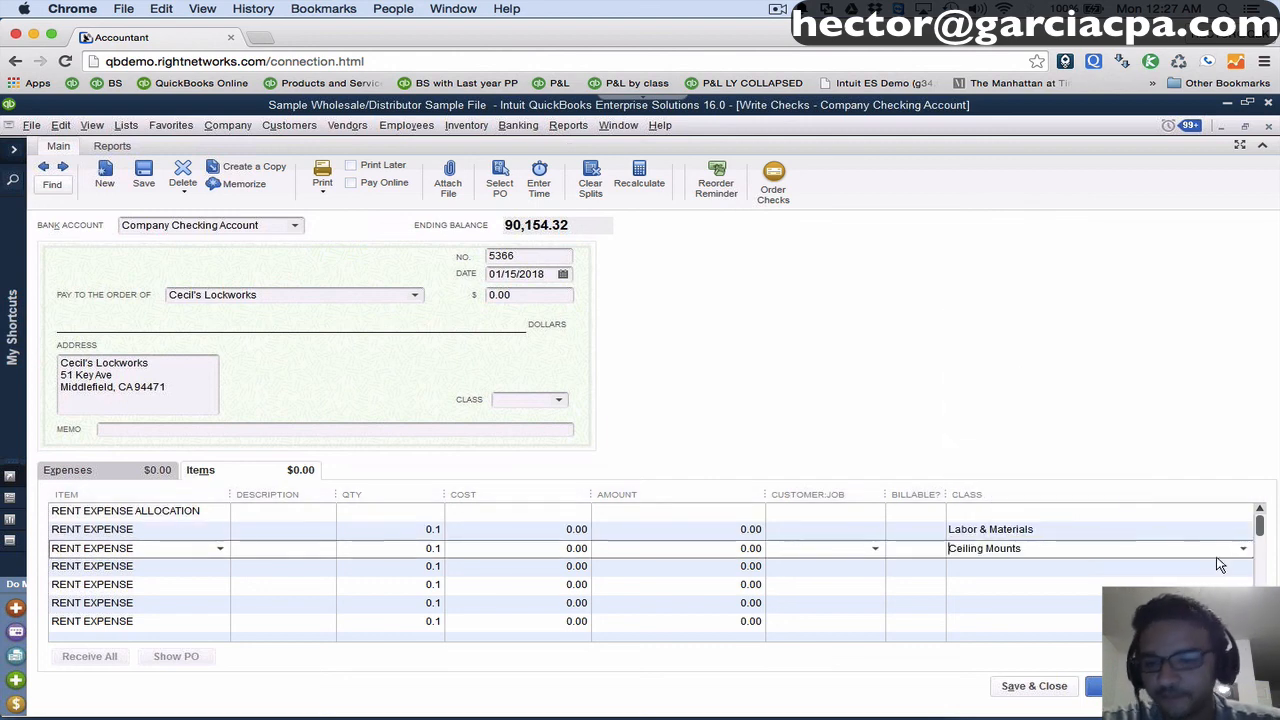
{"action": "left_click", "coordinate": [1244, 566]}
{"action": "left_click", "coordinate": [1244, 566]}
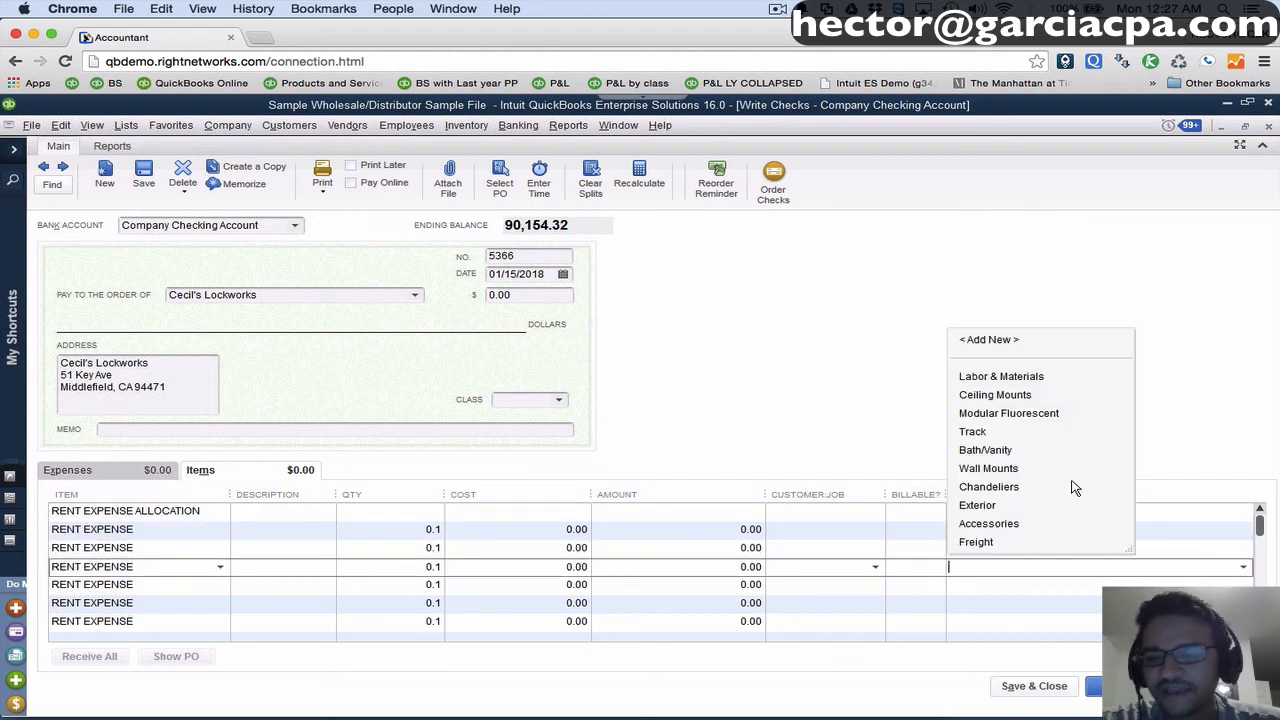
{"action": "left_click", "coordinate": [1036, 418]}
Assign the class Track to the fourth RENT EXPENSE line and Bath/Vanity to the fifth.
{"action": "left_click", "coordinate": [1240, 585]}
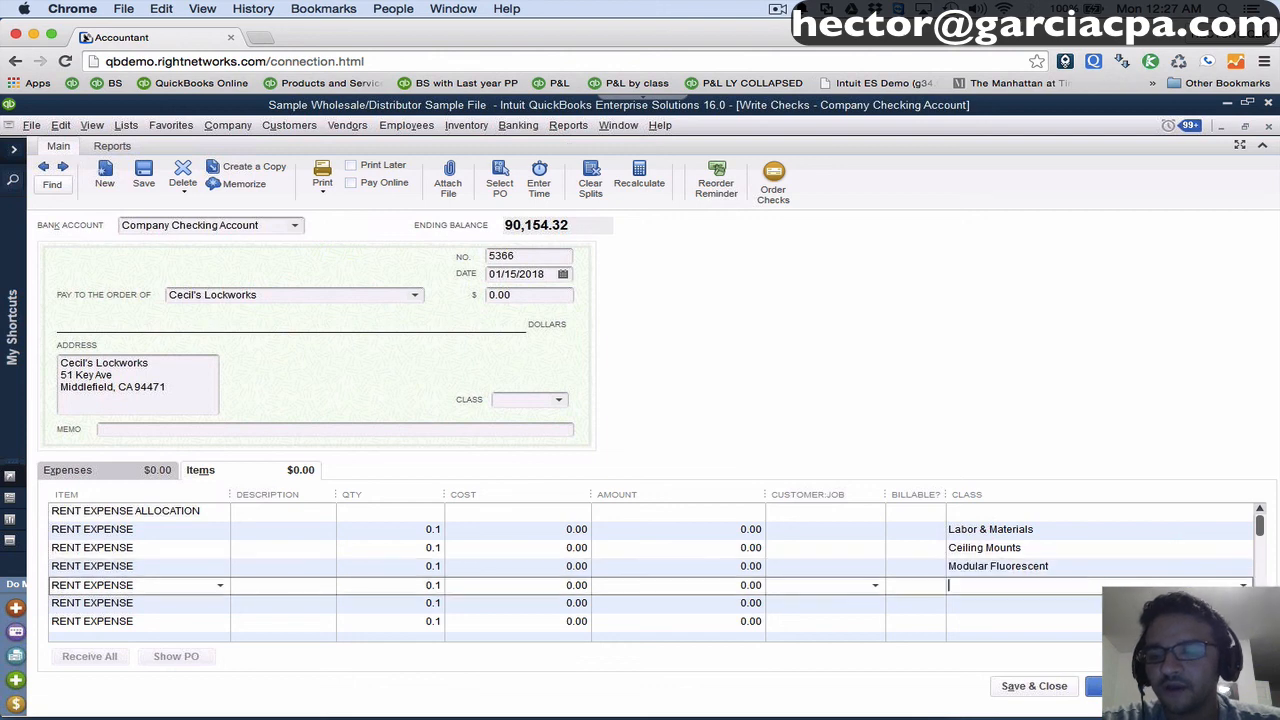
{"action": "left_click", "coordinate": [1244, 585]}
{"action": "left_click", "coordinate": [985, 456]}
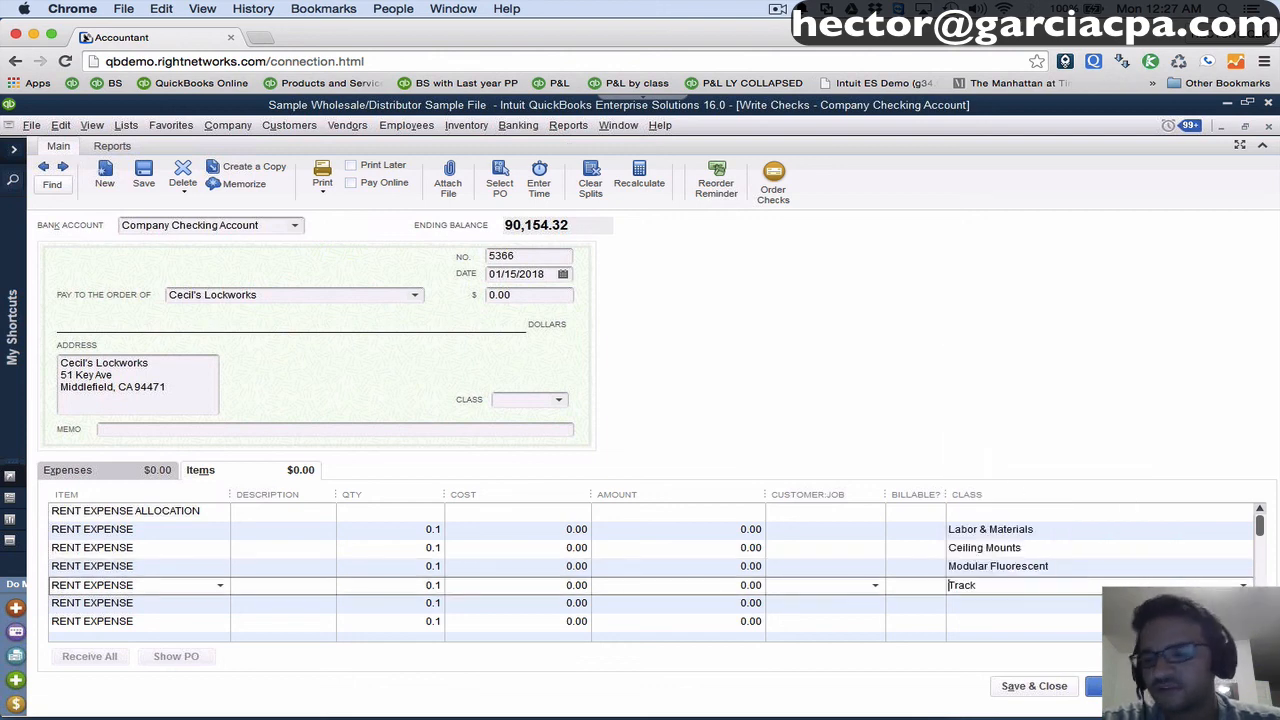
{"action": "left_click", "coordinate": [1240, 603]}
{"action": "left_click", "coordinate": [1244, 603]}
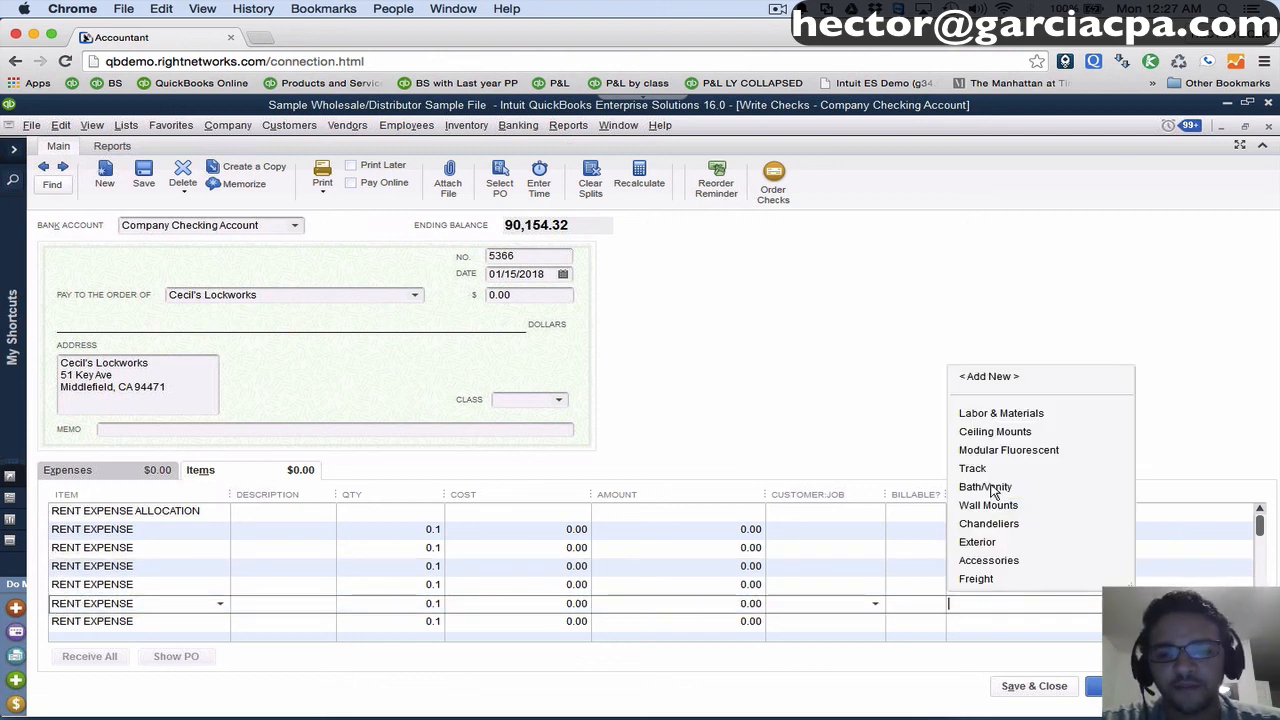
{"action": "left_click", "coordinate": [995, 488]}
Assign the class Wall Mounts to the sixth RENT EXPENSE line and Chandeliers to the seventh.
{"action": "scroll", "coordinate": [658, 572], "scroll_direction": "down", "scroll_amount": 3}
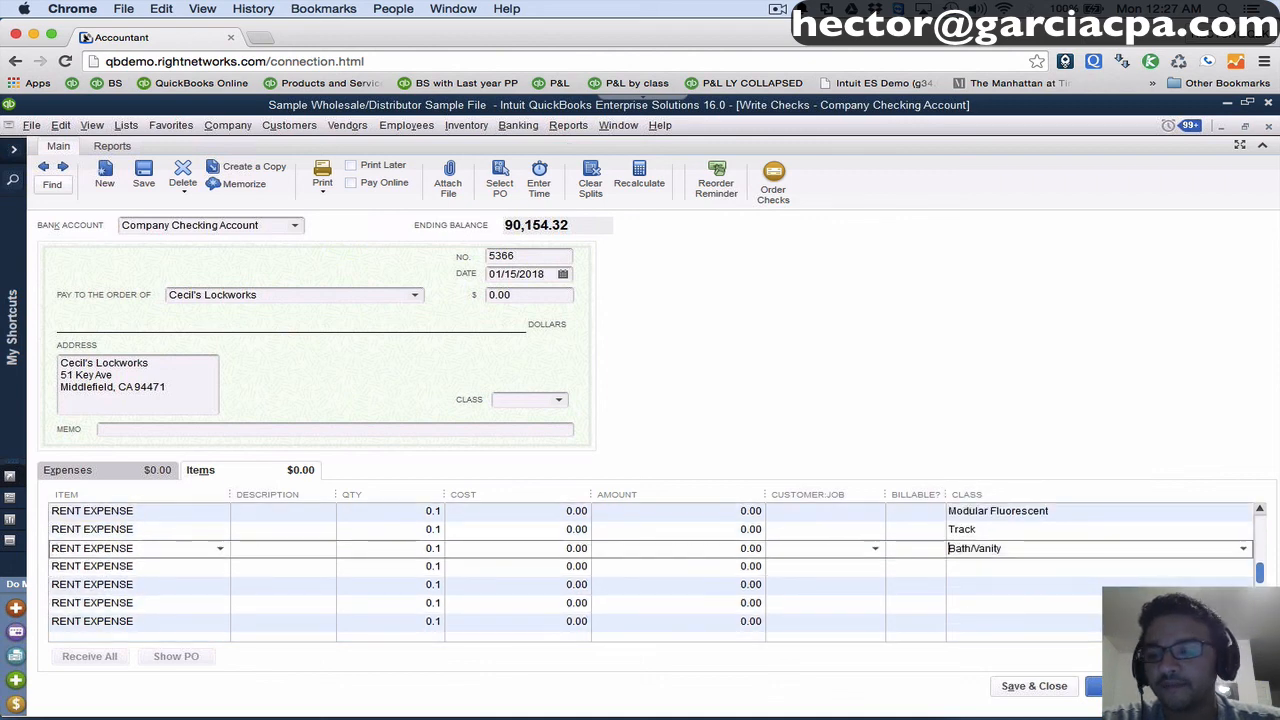
{"action": "left_click", "coordinate": [1239, 566]}
{"action": "left_click", "coordinate": [1243, 567]}
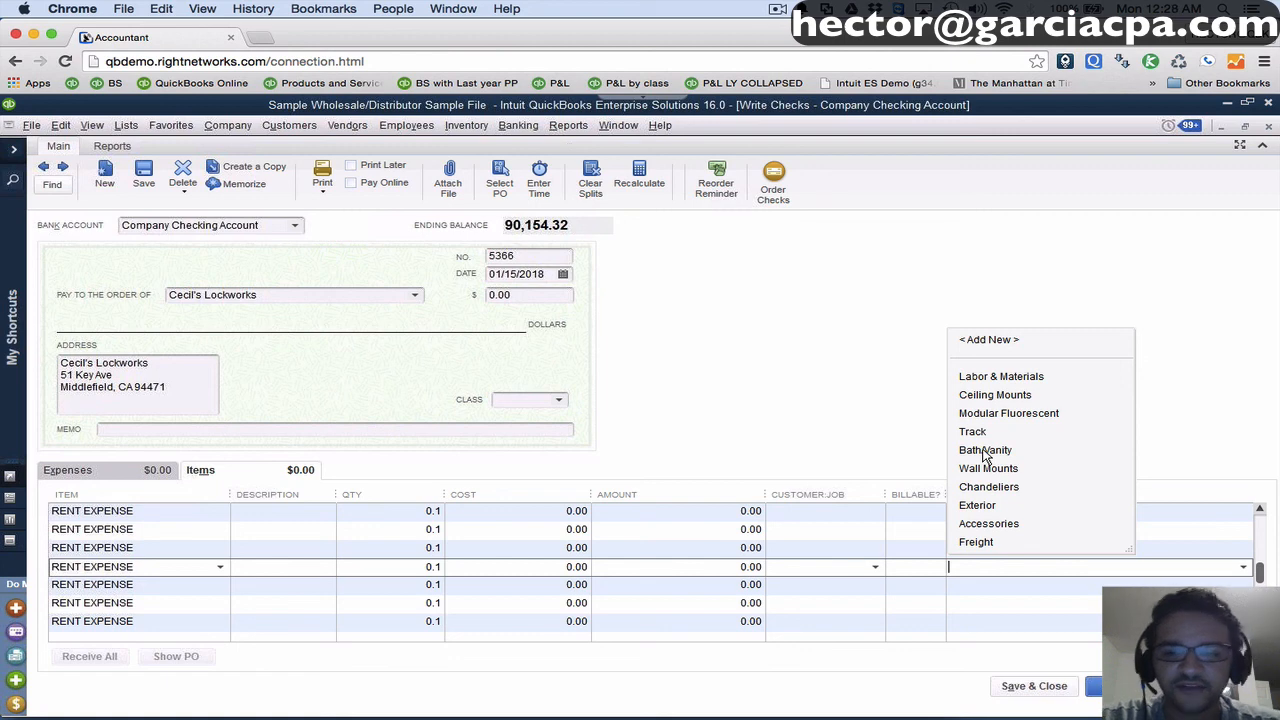
{"action": "left_click", "coordinate": [985, 451]}
{"action": "left_click", "coordinate": [1245, 573]}
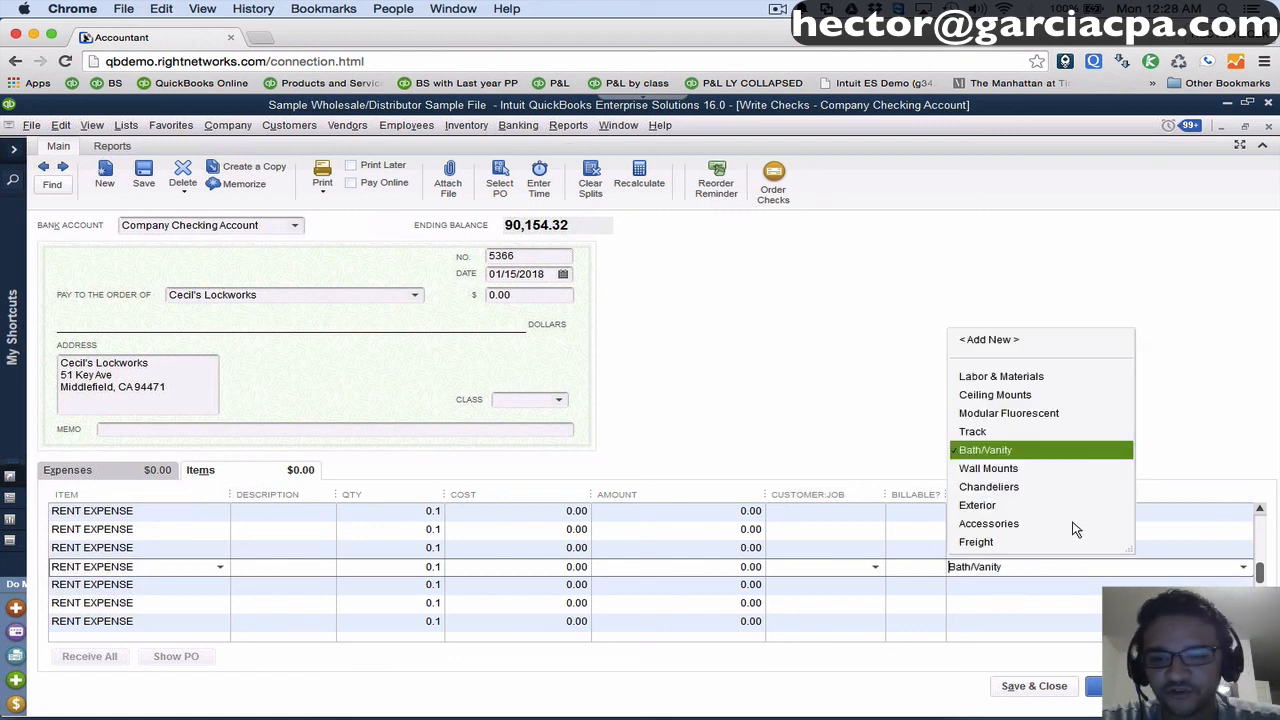
{"action": "left_click", "coordinate": [1018, 470]}
{"action": "left_click", "coordinate": [1244, 581]}
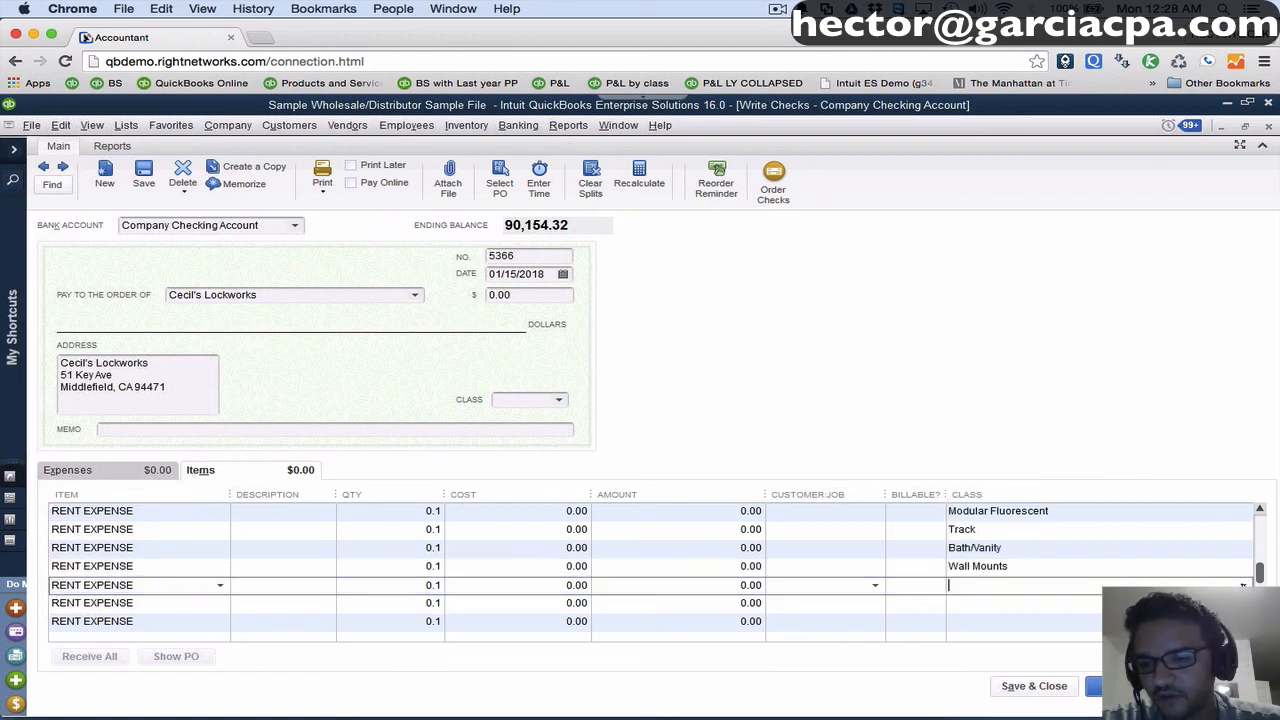
{"action": "left_click", "coordinate": [1243, 584]}
{"action": "left_click", "coordinate": [990, 506]}
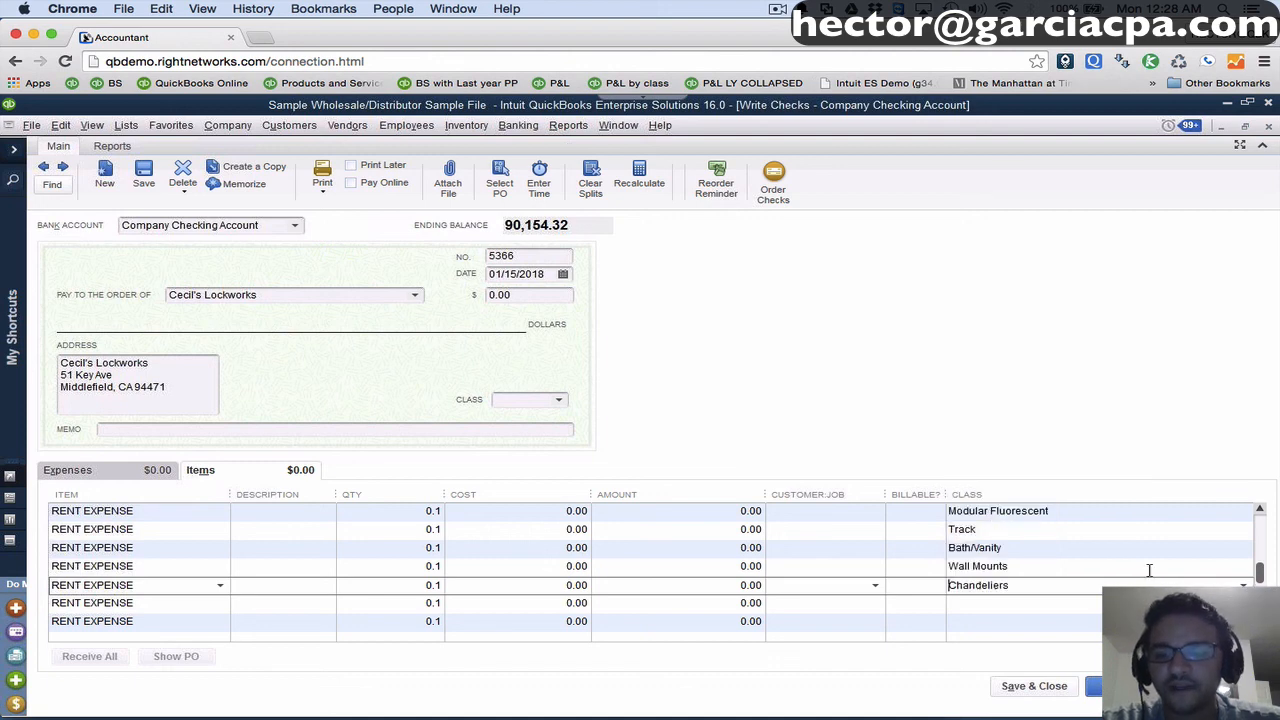
Assign the classes Exterior, Accessories and Freight to the last three RENT EXPENSE lines.
{"action": "left_click", "coordinate": [1243, 603]}
{"action": "left_click", "coordinate": [1243, 603]}
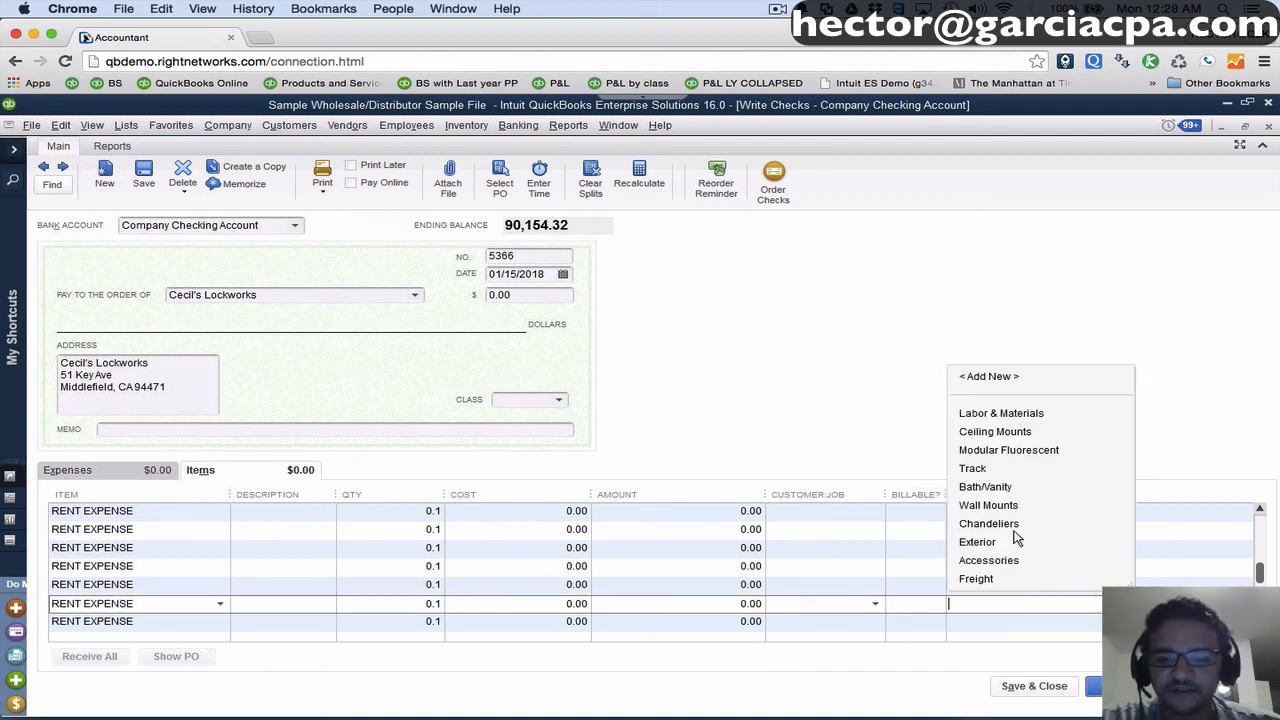
{"action": "left_click", "coordinate": [976, 542]}
{"action": "scroll", "coordinate": [651, 572], "scroll_direction": "down", "scroll_amount": 2}
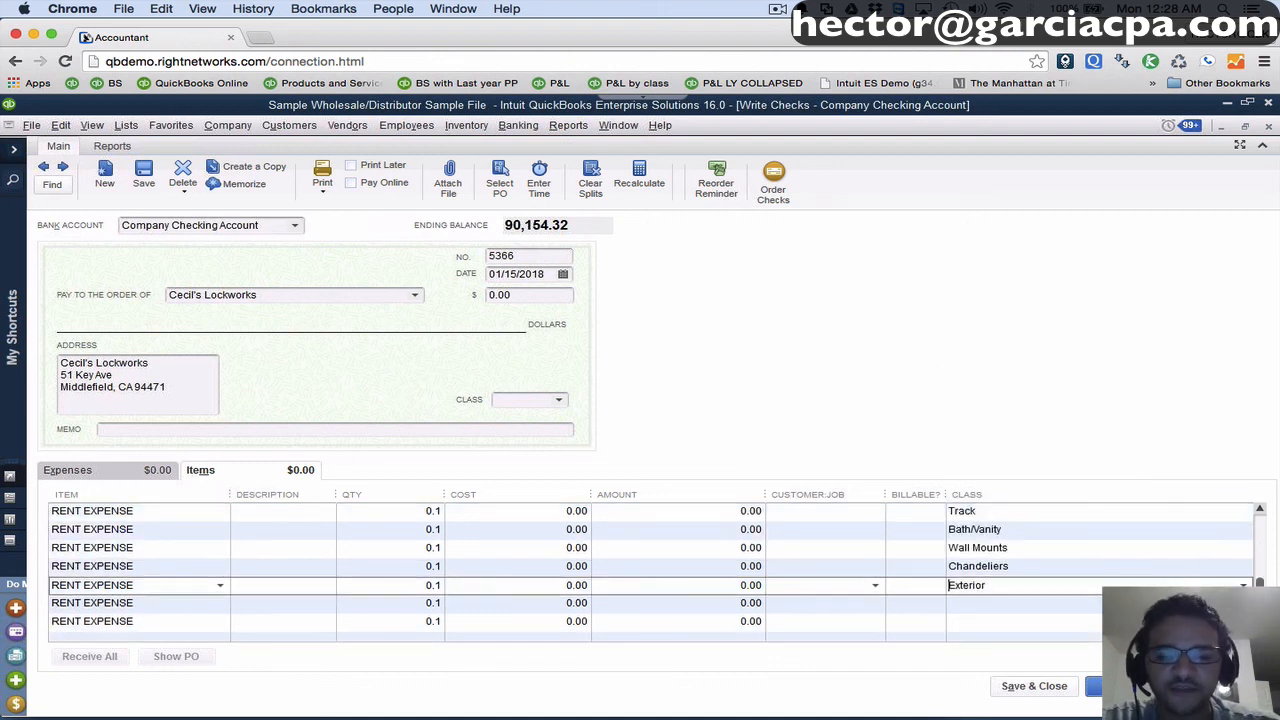
{"action": "left_click", "coordinate": [1245, 584]}
{"action": "left_click", "coordinate": [1243, 585]}
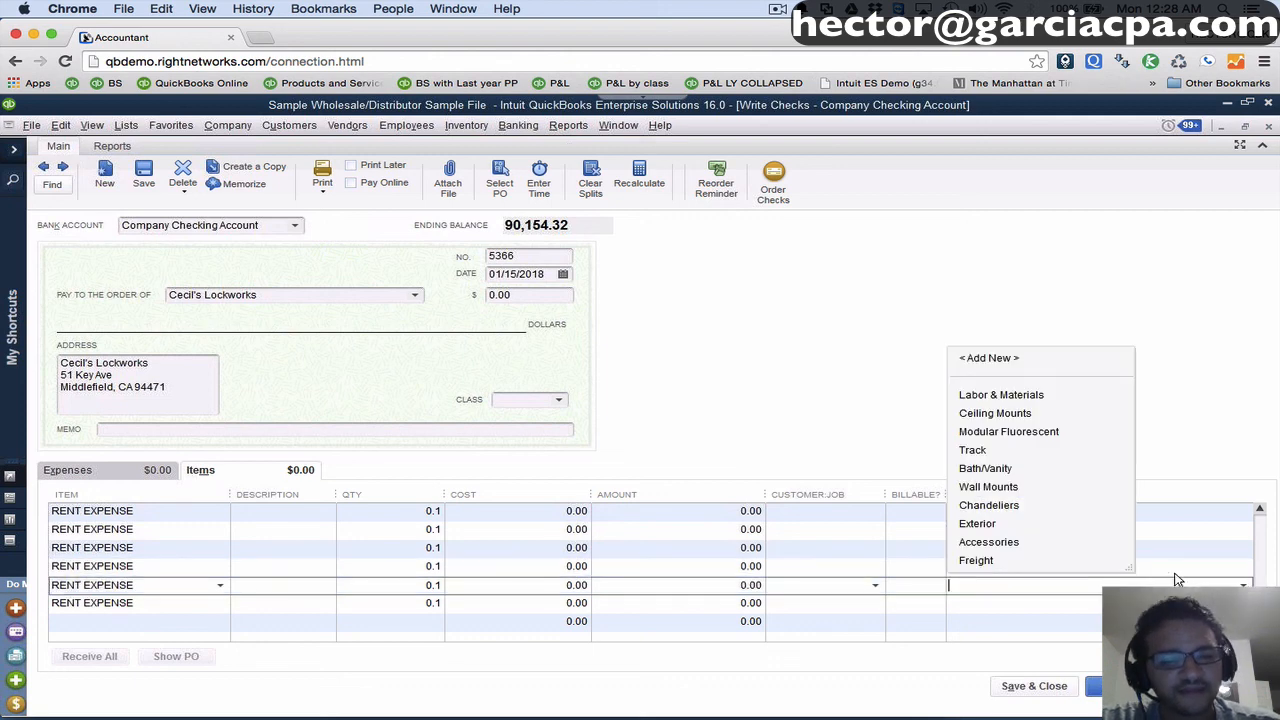
{"action": "left_click", "coordinate": [1004, 540]}
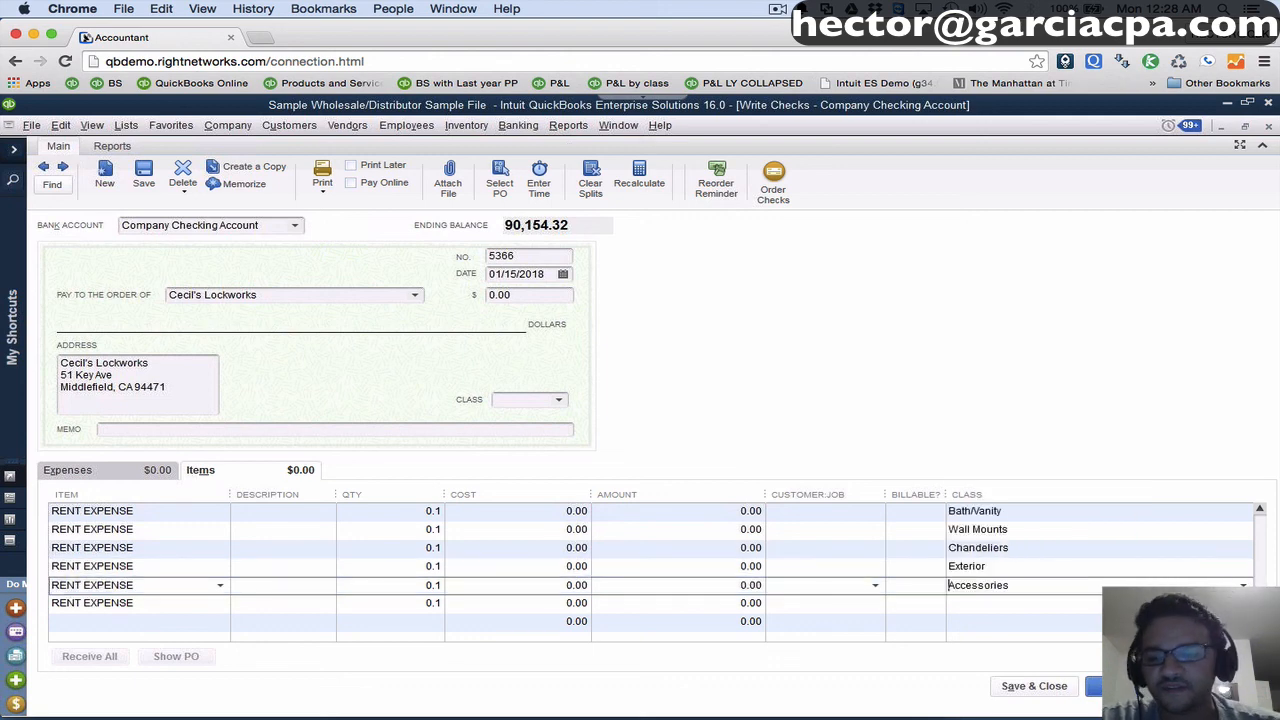
{"action": "left_click", "coordinate": [1243, 603]}
{"action": "left_click", "coordinate": [1243, 604]}
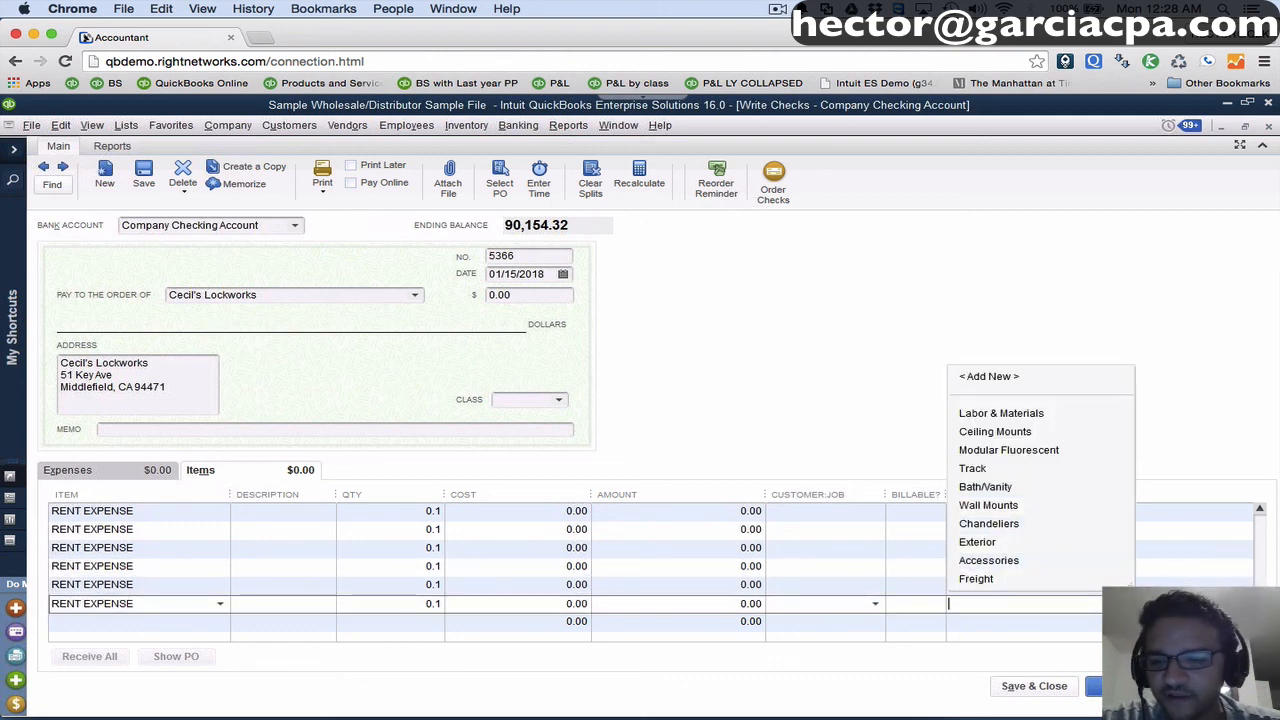
{"action": "left_click", "coordinate": [1004, 577]}
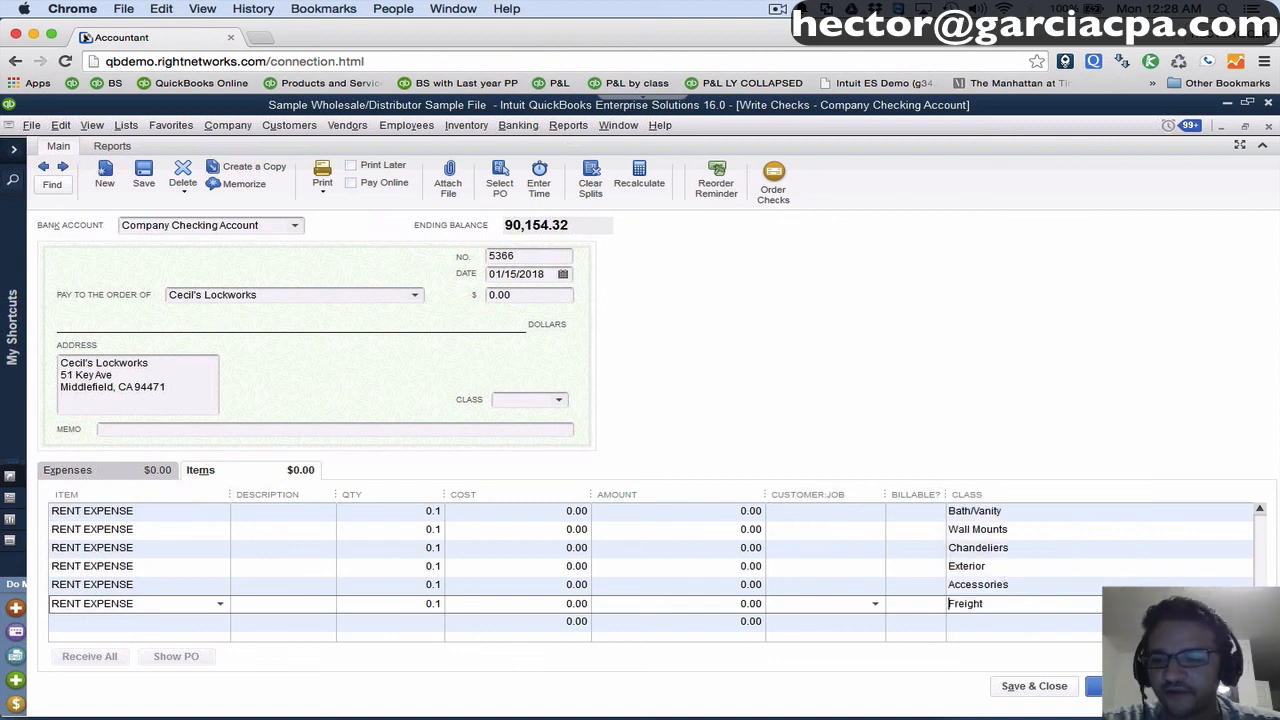
{"action": "scroll", "coordinate": [1180, 603], "scroll_direction": "down", "scroll_amount": 1}
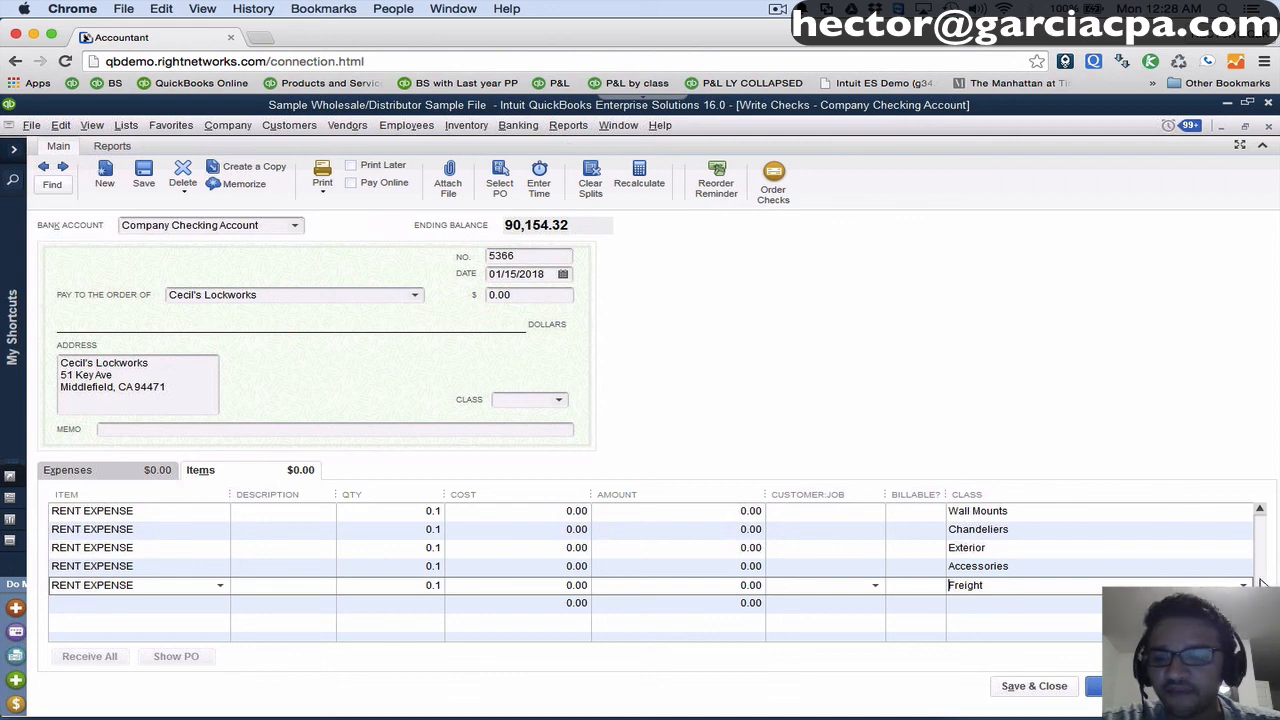
{"action": "scroll", "coordinate": [1262, 585], "scroll_direction": "up", "scroll_amount": 6}
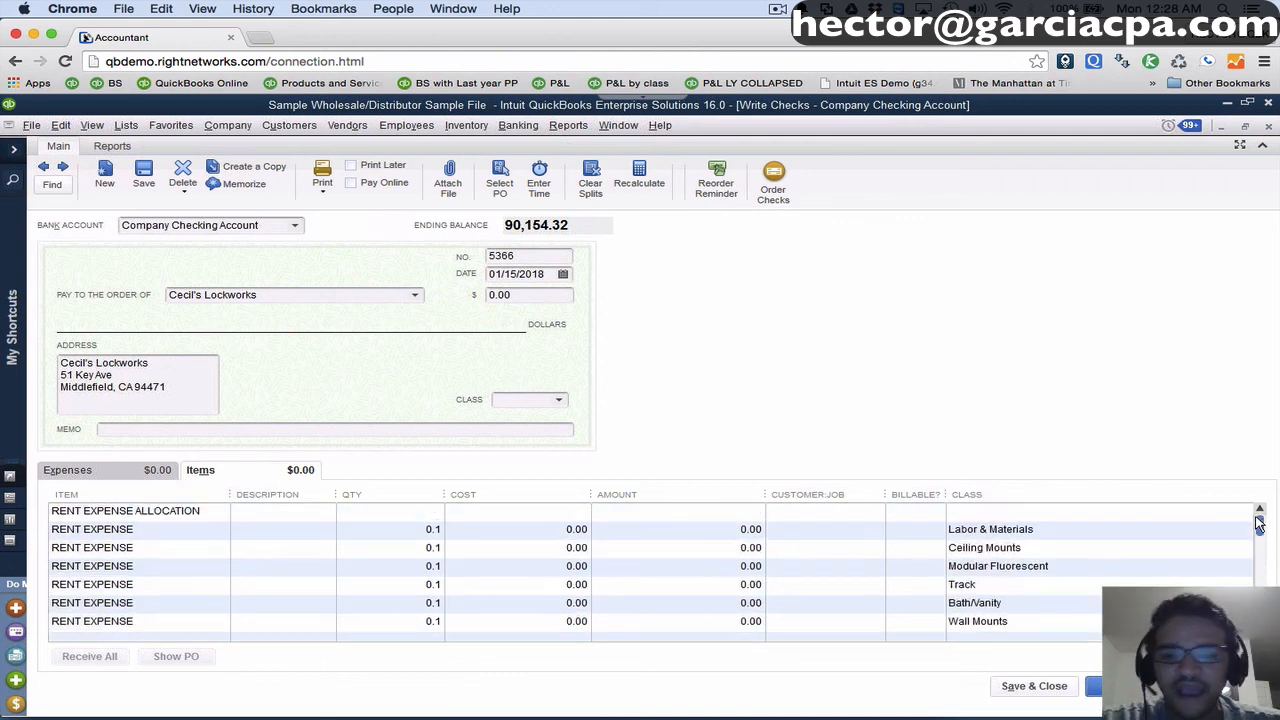
Find the RENT EXPENSE service item in the item list and open it for editing.
{"action": "left_click", "coordinate": [556, 530]}
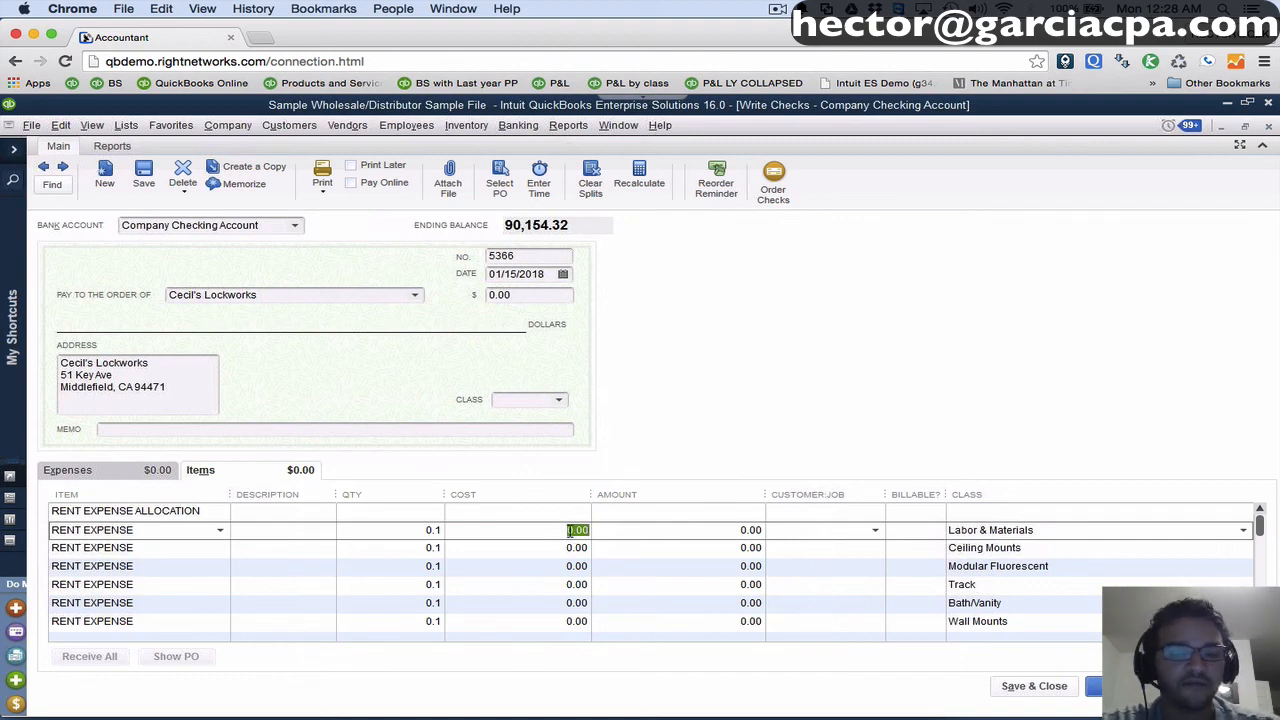
{"action": "left_click", "coordinate": [126, 125]}
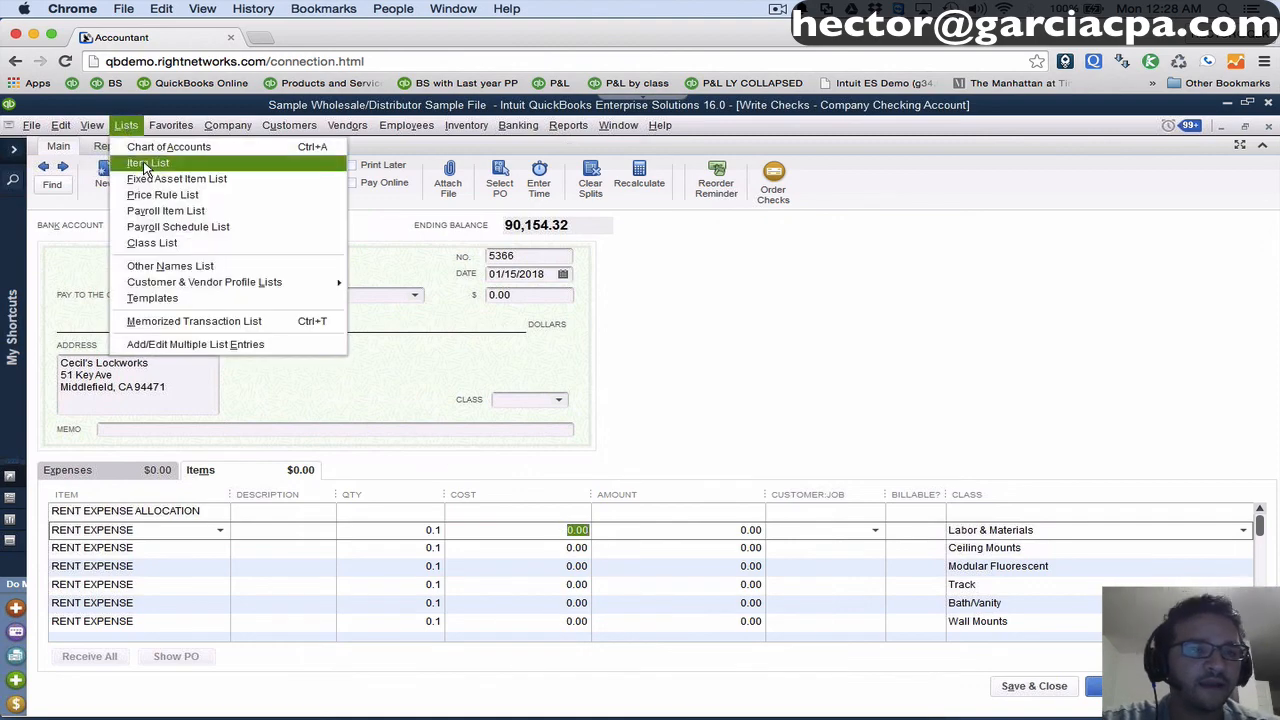
{"action": "left_click", "coordinate": [147, 166]}
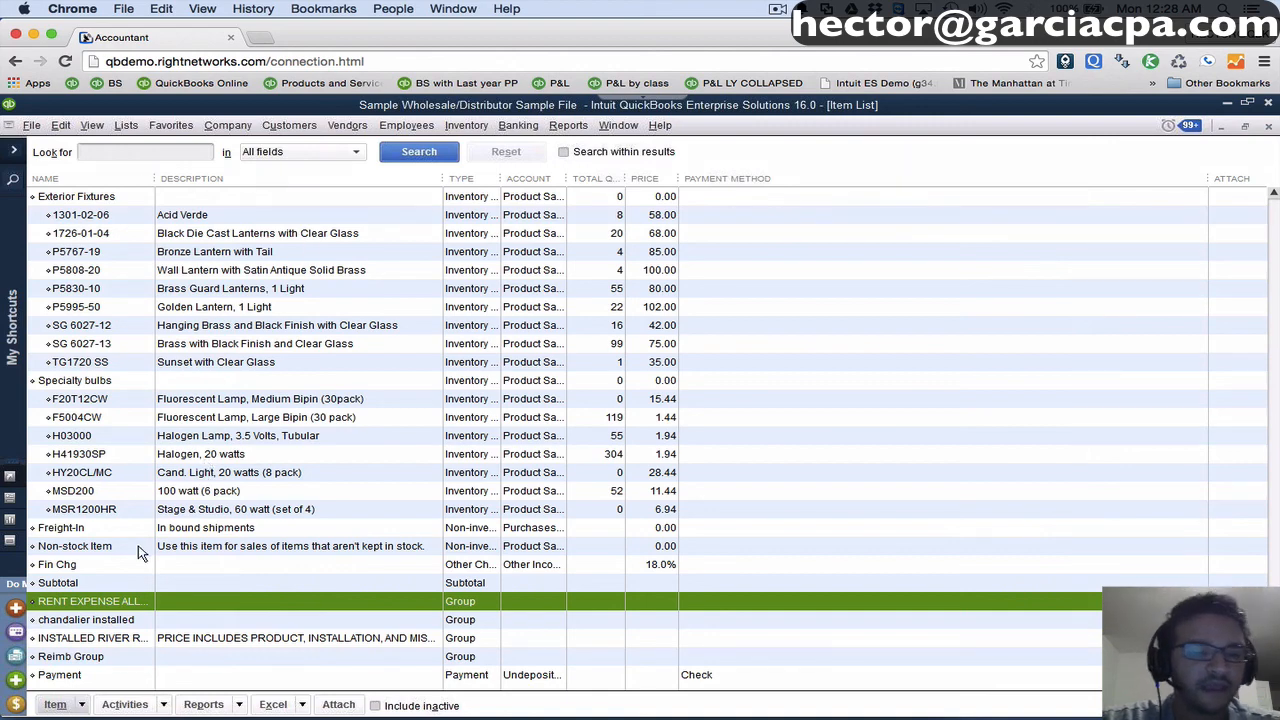
{"action": "left_click", "coordinate": [87, 563]}
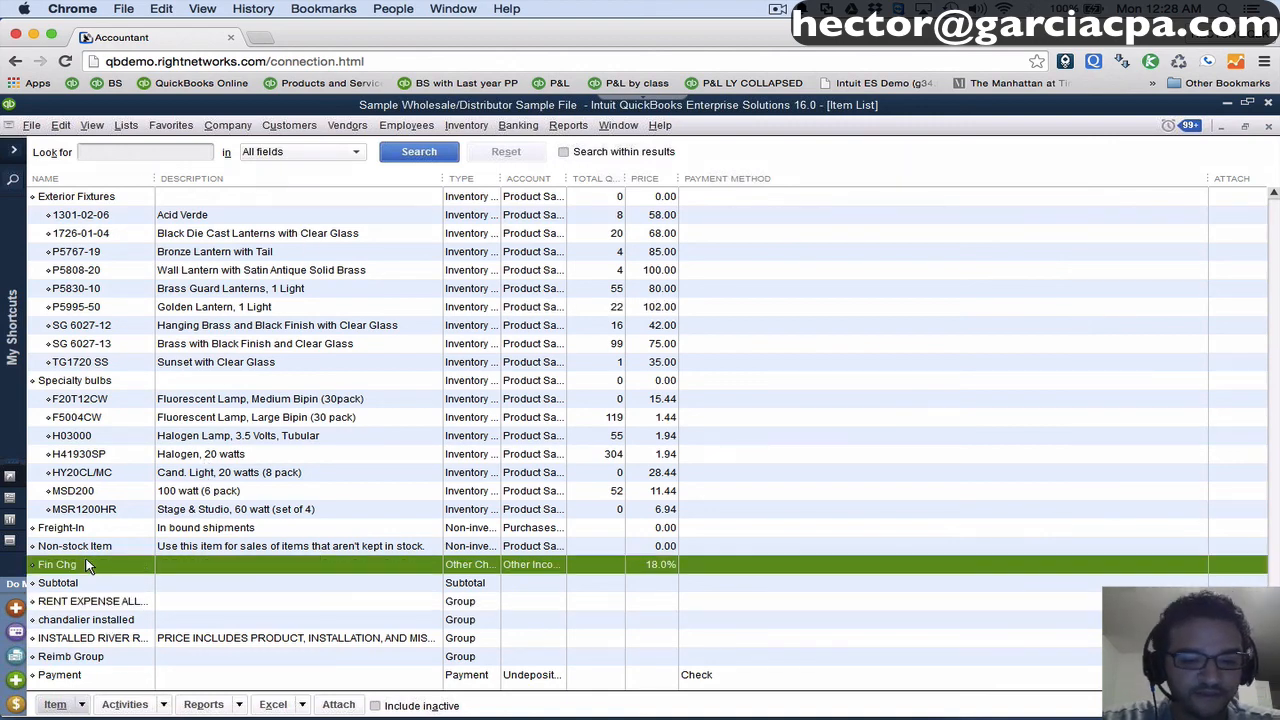
{"action": "key", "text": "Home"}
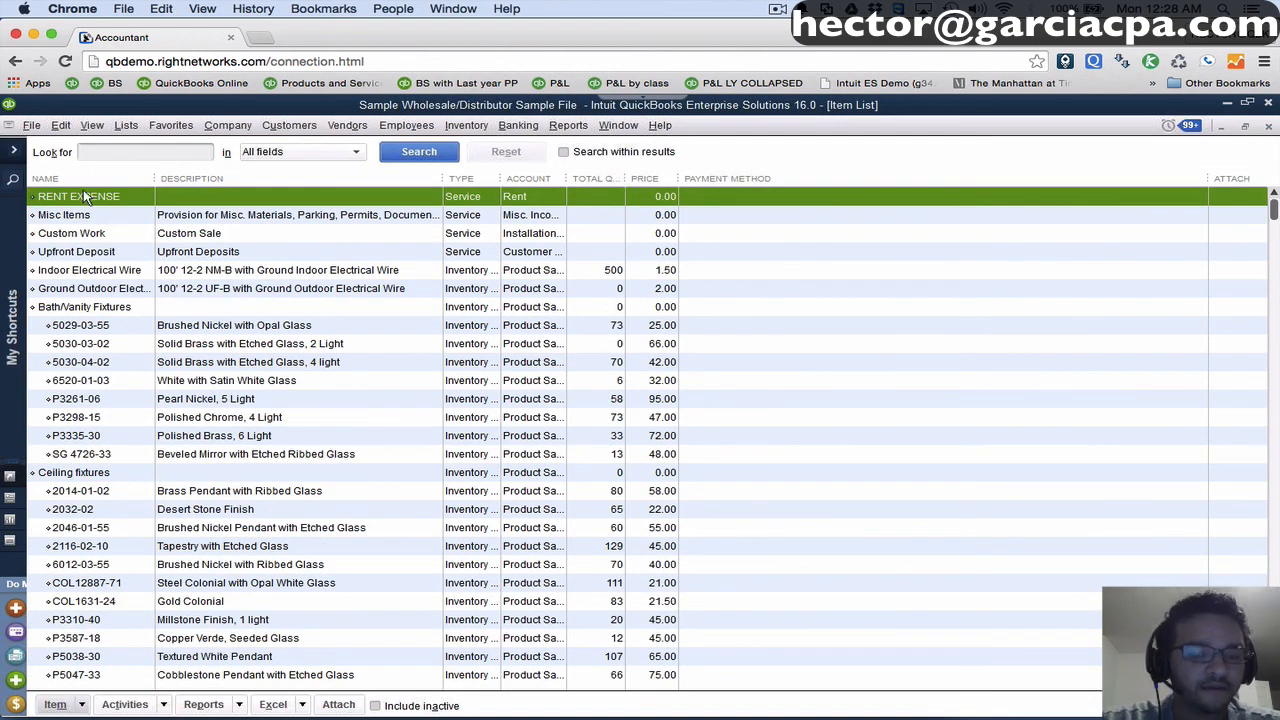
{"action": "right_click", "coordinate": [83, 194]}
{"action": "left_click", "coordinate": [118, 253]}
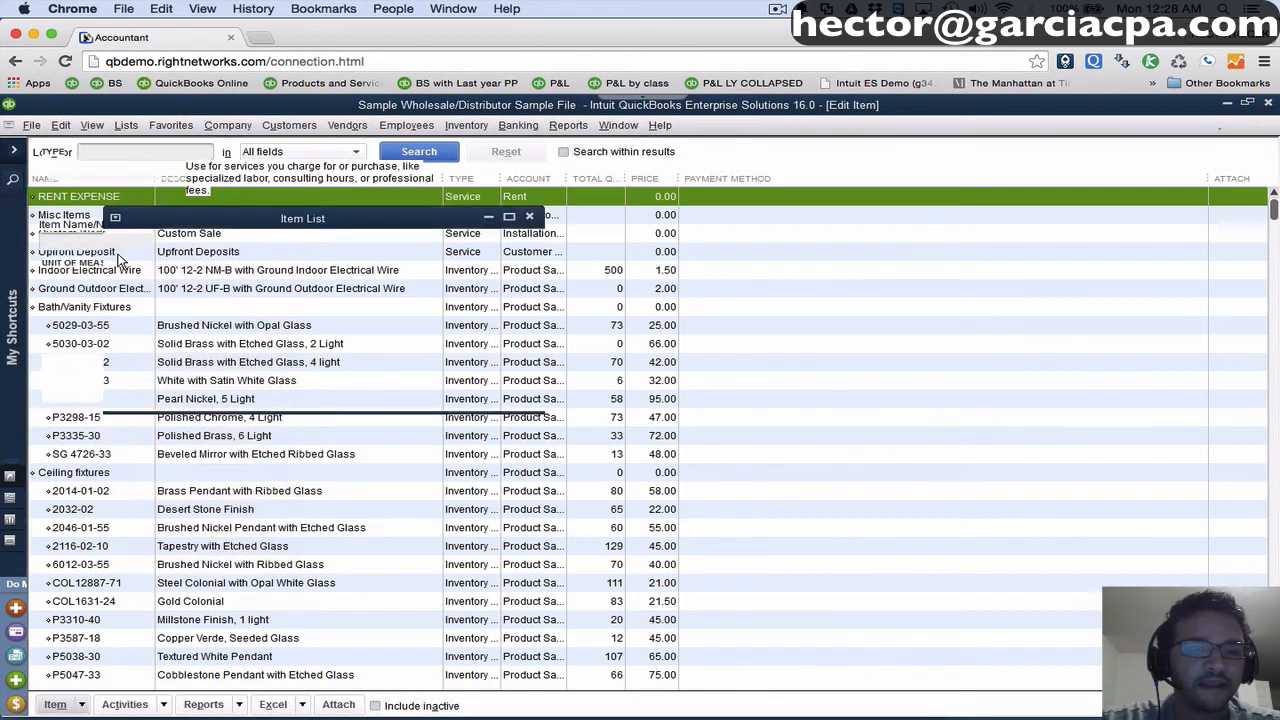
Set the RENT EXPENSE item's rate to 1, save it, and select the first RENT EXPENSE line's cost on the check.
{"action": "left_click", "coordinate": [400, 345]}
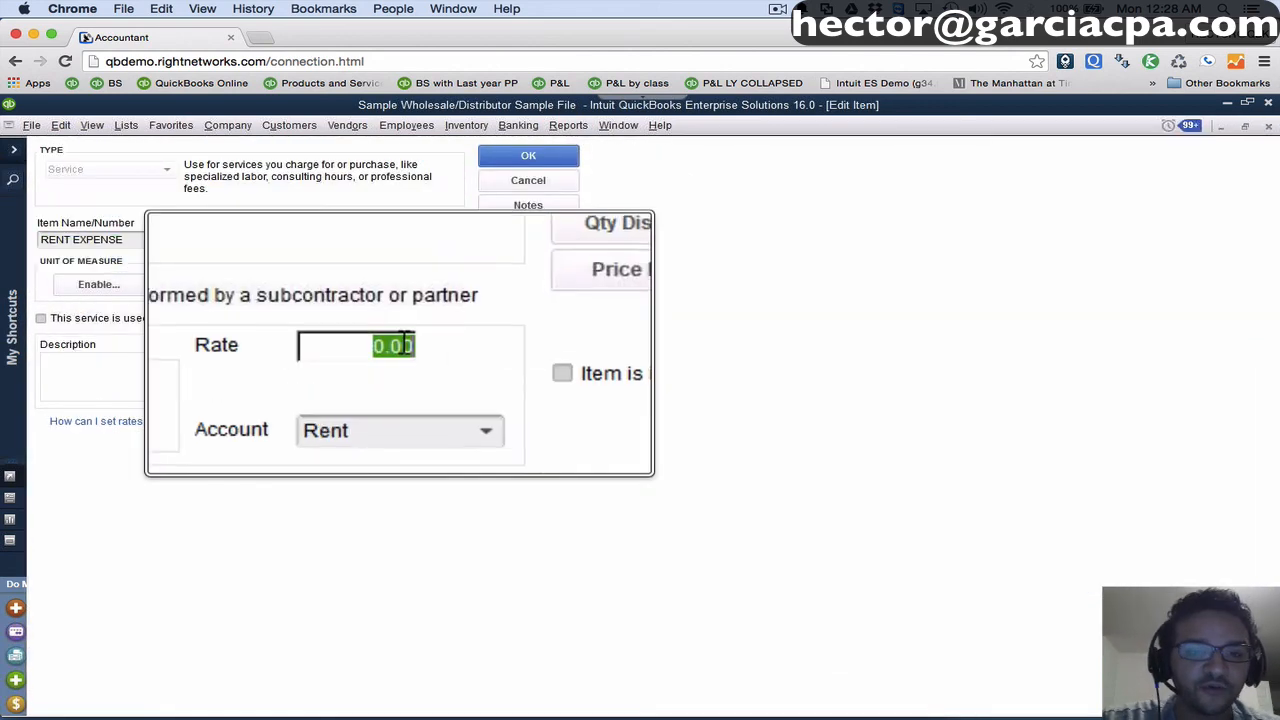
{"action": "key", "text": "BackSpace"}
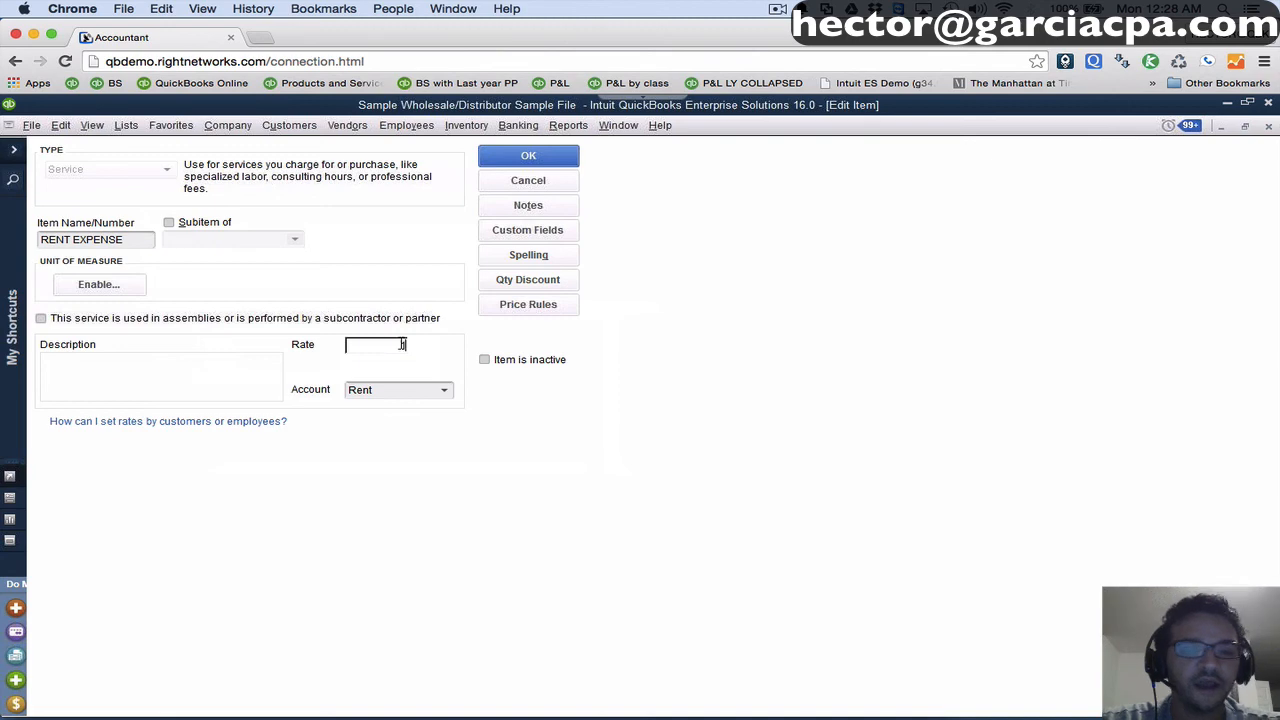
{"action": "type", "text": "1"}
{"action": "left_click", "coordinate": [536, 156]}
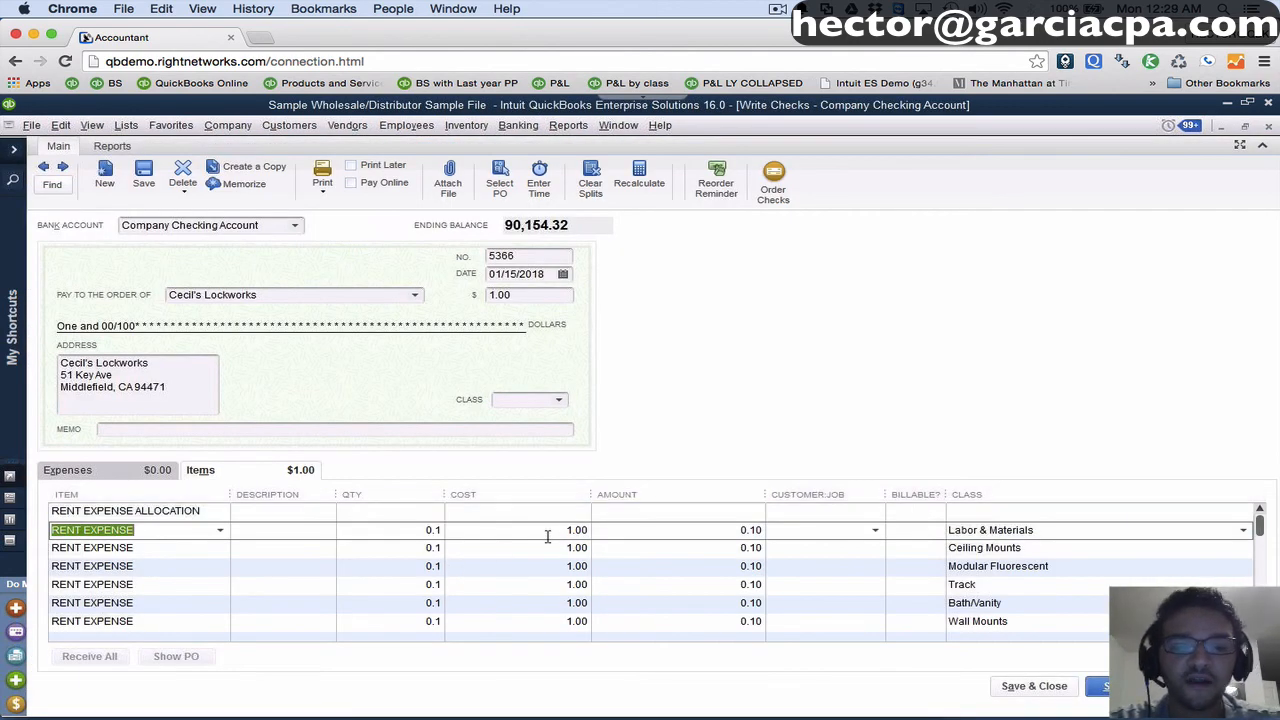
{"action": "left_click", "coordinate": [578, 530]}
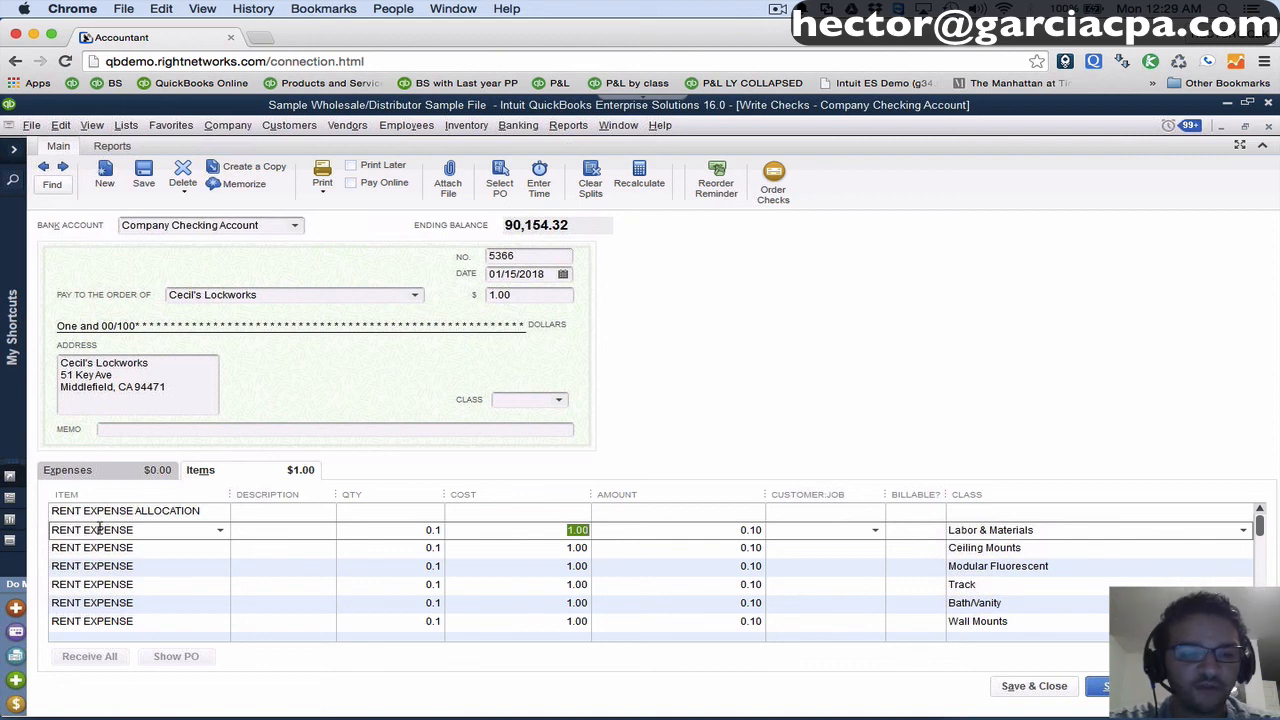
Set the check's amount to 2,867.00.
{"action": "left_click", "coordinate": [430, 530]}
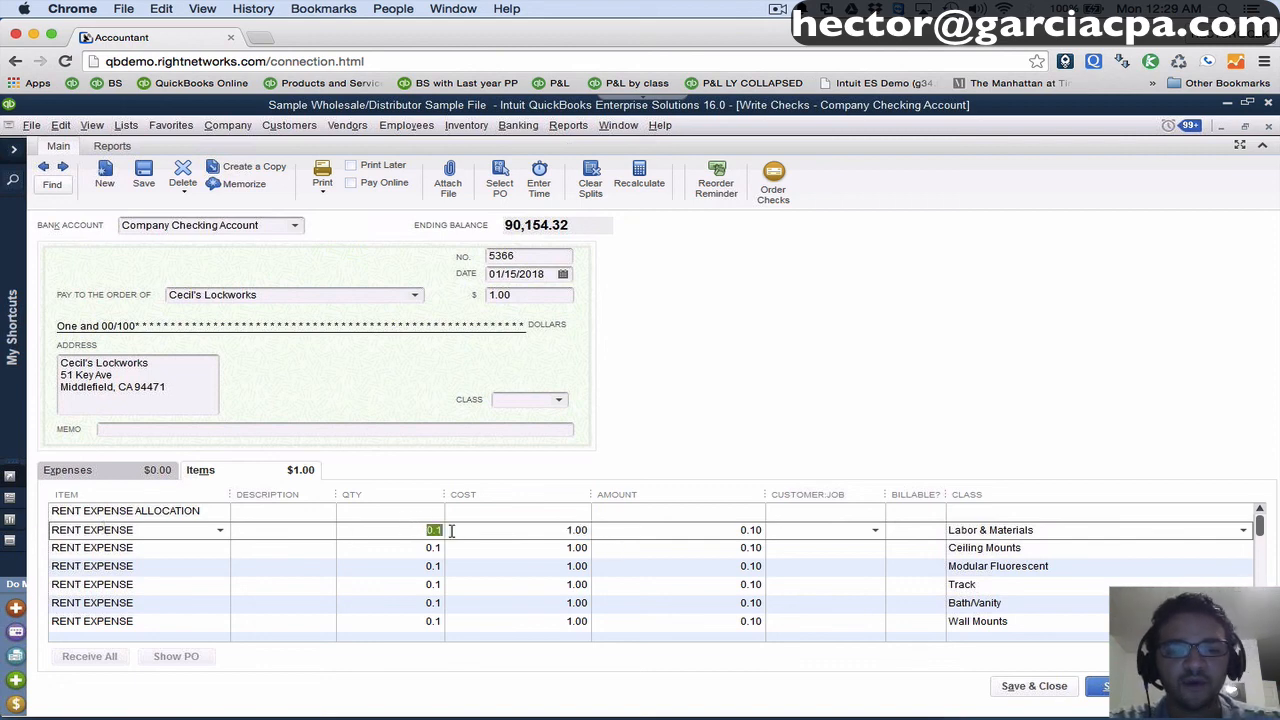
{"action": "left_click", "coordinate": [547, 294]}
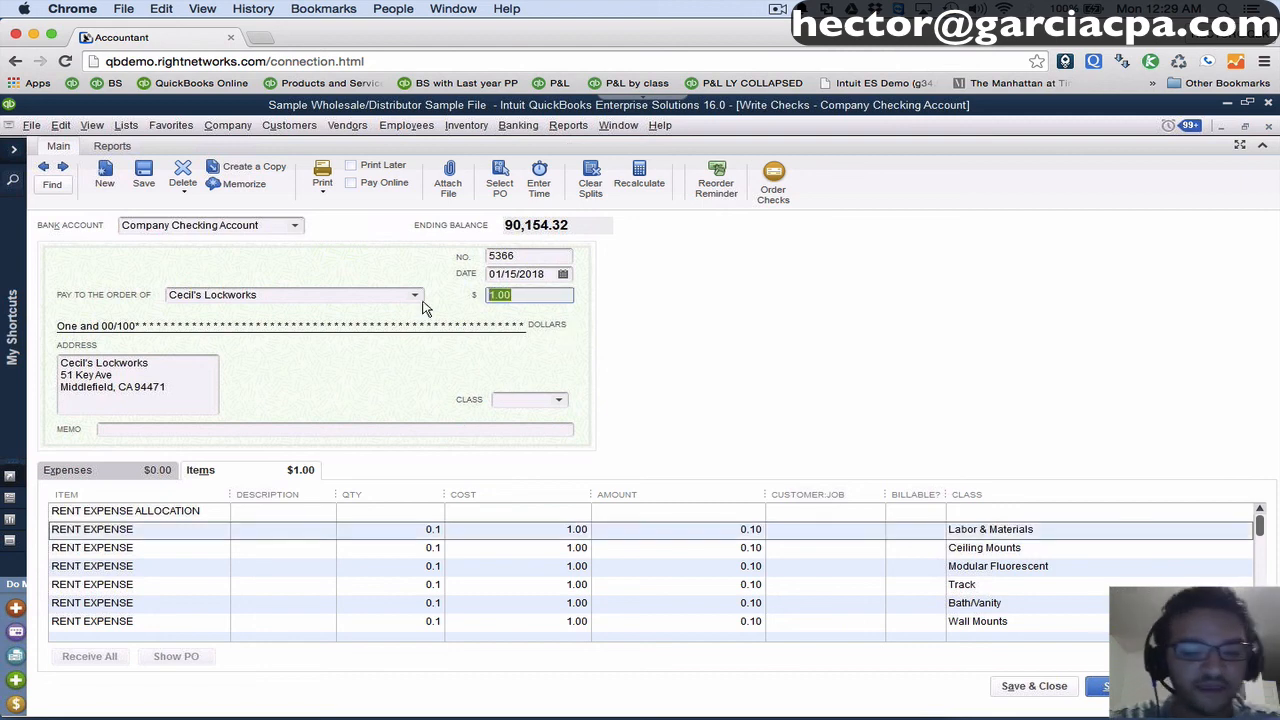
{"action": "type", "text": "2867"}
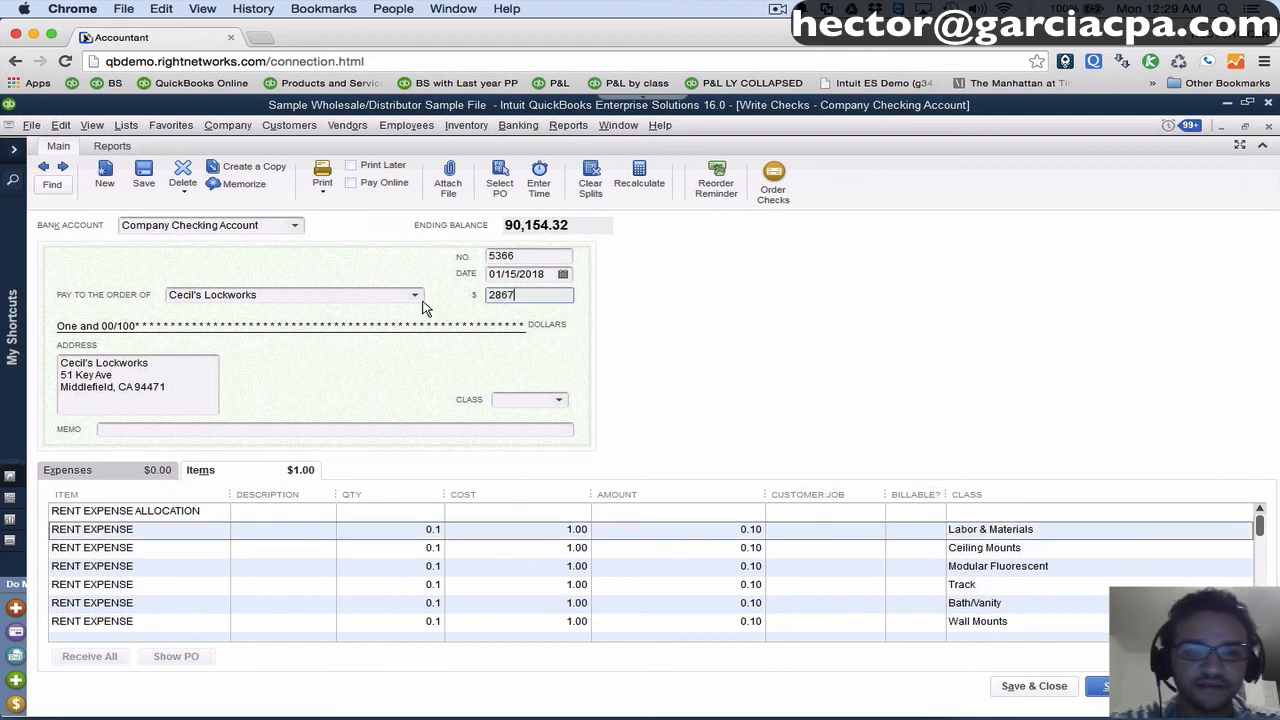
{"action": "key", "text": "Tab"}
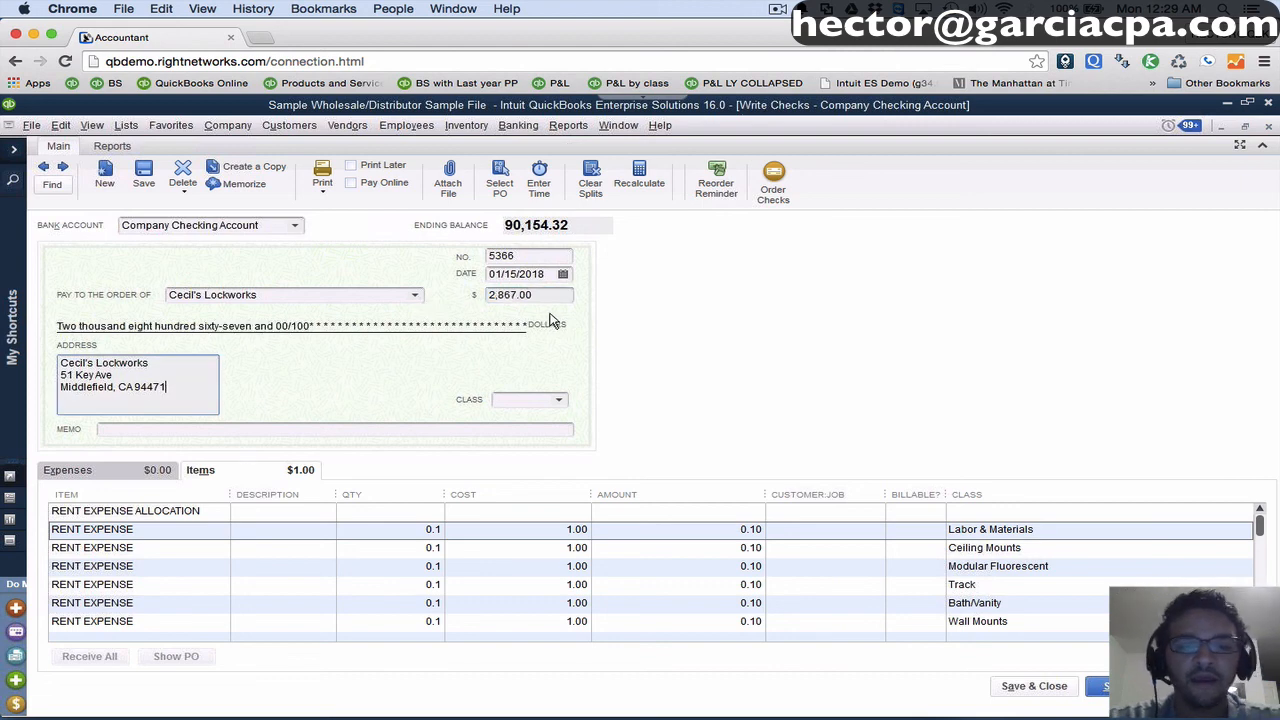
Copy the check amount into the RENT EXPENSE ALLOCATION line's quantity as 2,867, widening the Item column to show the full group name.
{"action": "left_click_drag", "start_coordinate": [538, 295], "coordinate": [445, 297]}
{"action": "key", "text": "ctrl+c"}
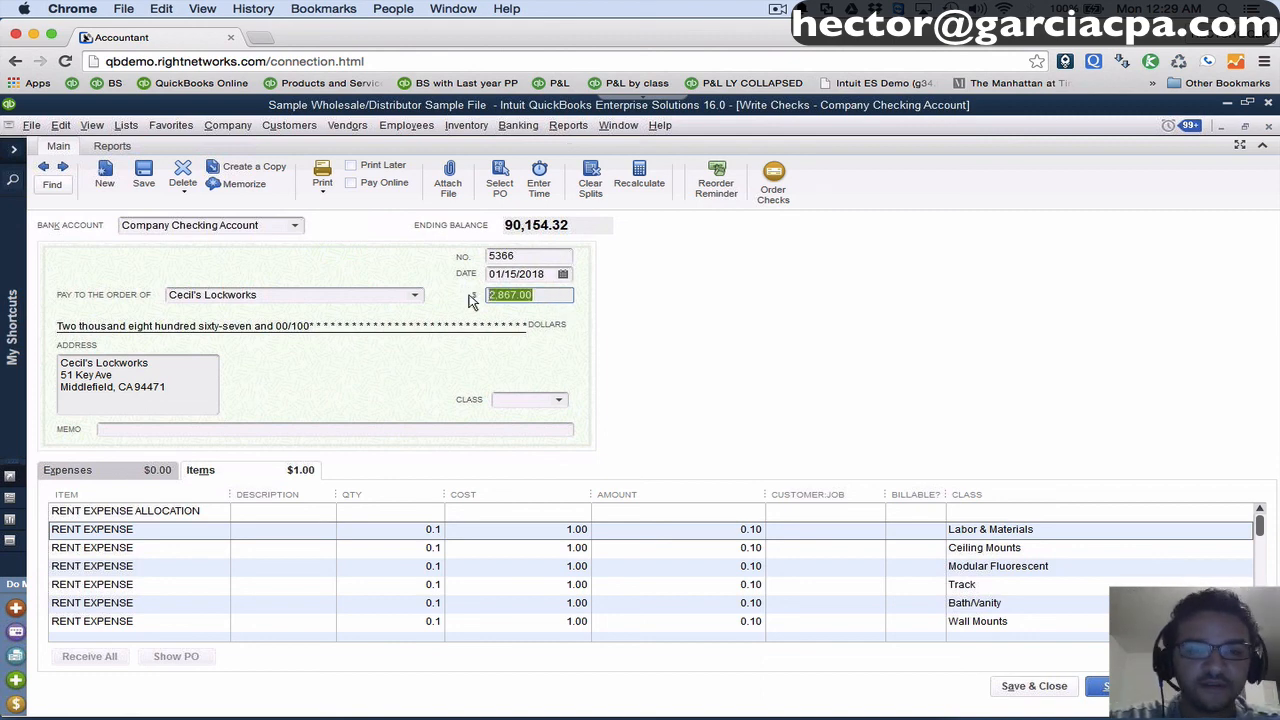
{"action": "left_click", "coordinate": [418, 514]}
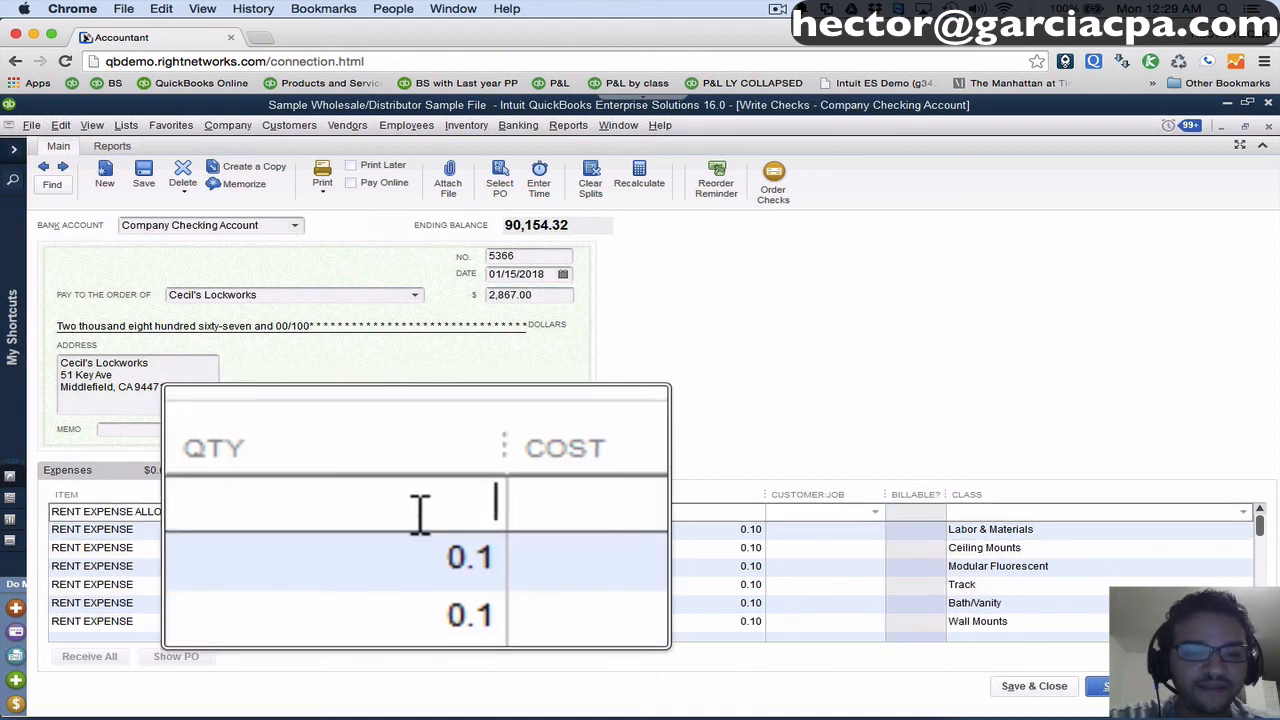
{"action": "left_click_drag", "start_coordinate": [230, 495], "coordinate": [260, 494]}
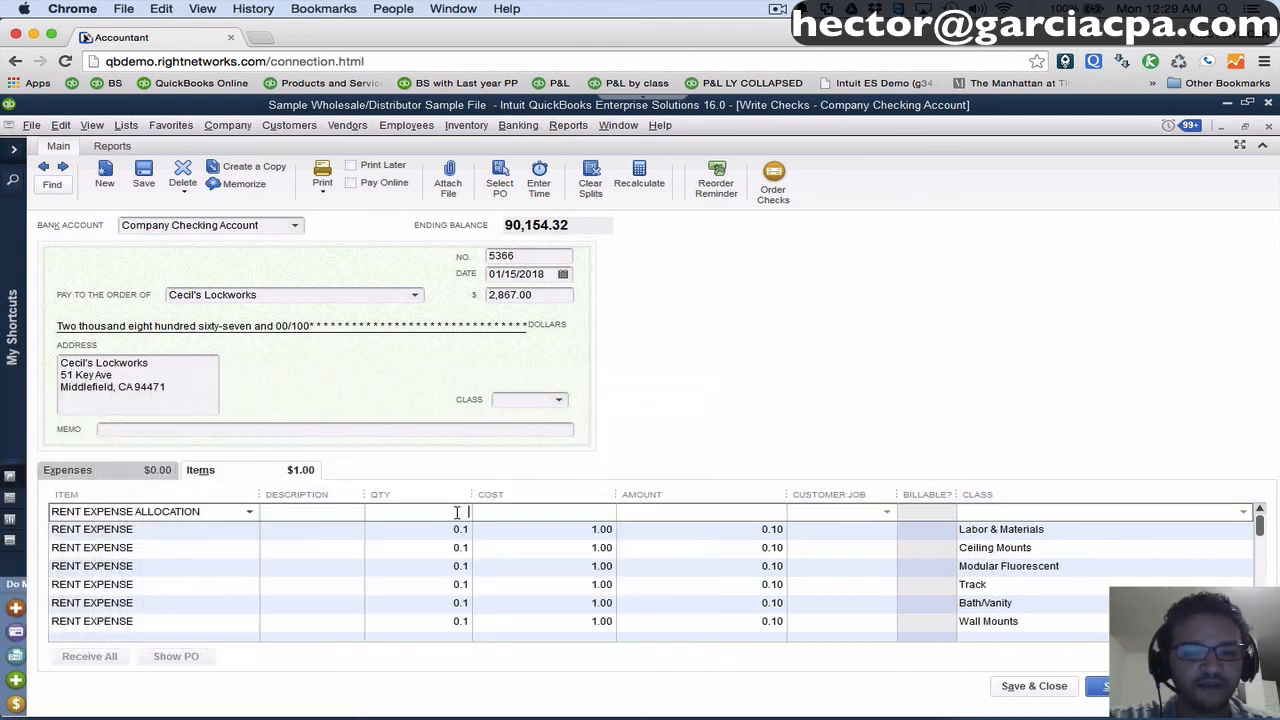
{"action": "key", "text": "ctrl+v"}
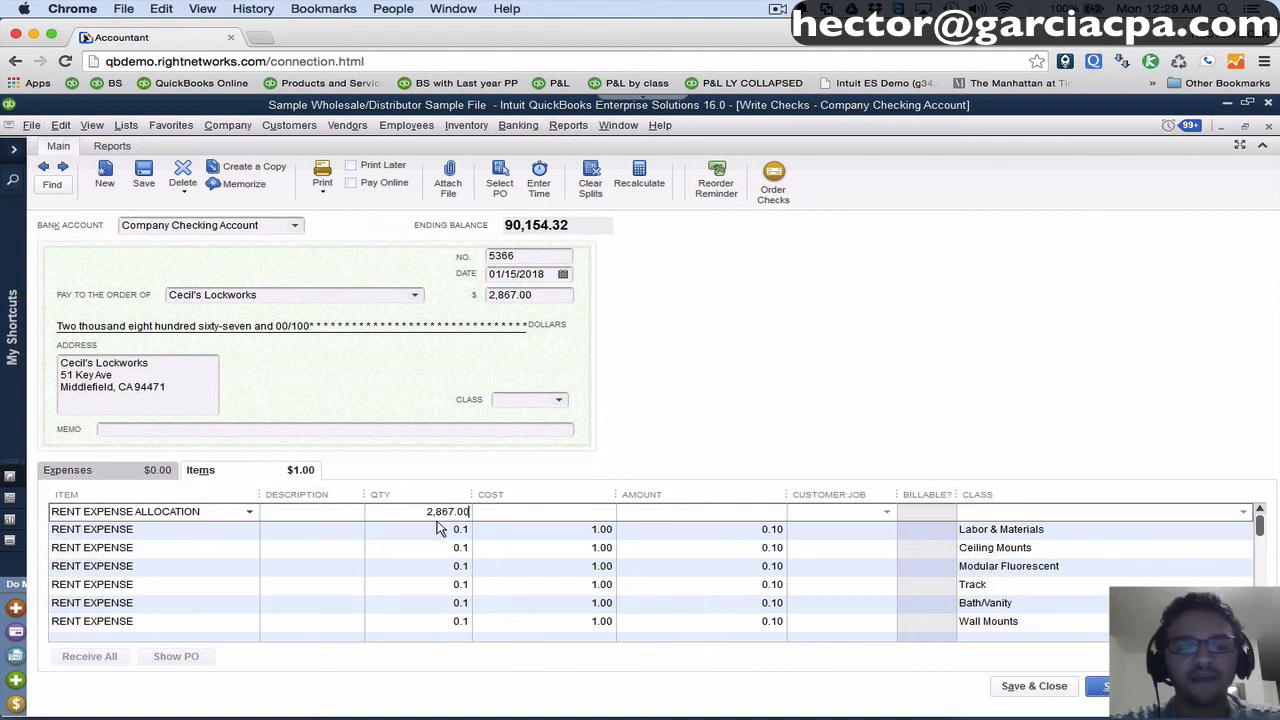
{"action": "left_click_drag", "start_coordinate": [456, 511], "coordinate": [500, 511]}
{"action": "key", "text": "BackSpace"}
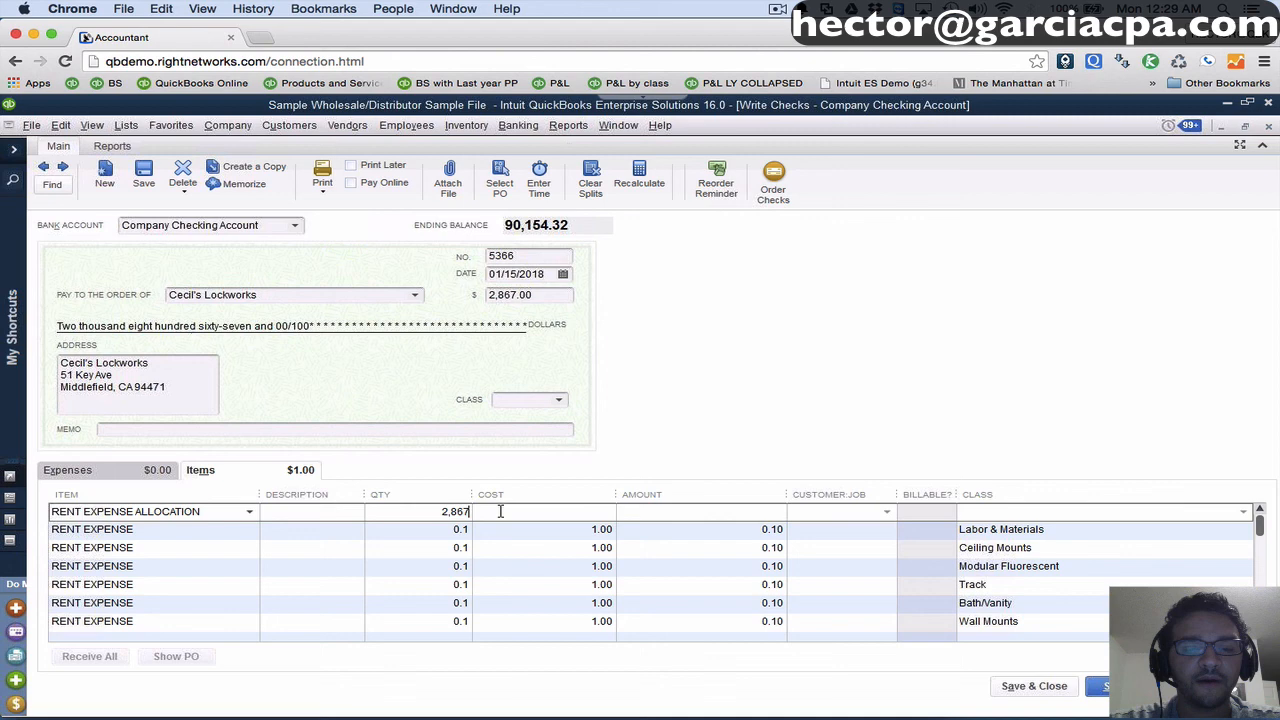
{"action": "left_click", "coordinate": [442, 529]}
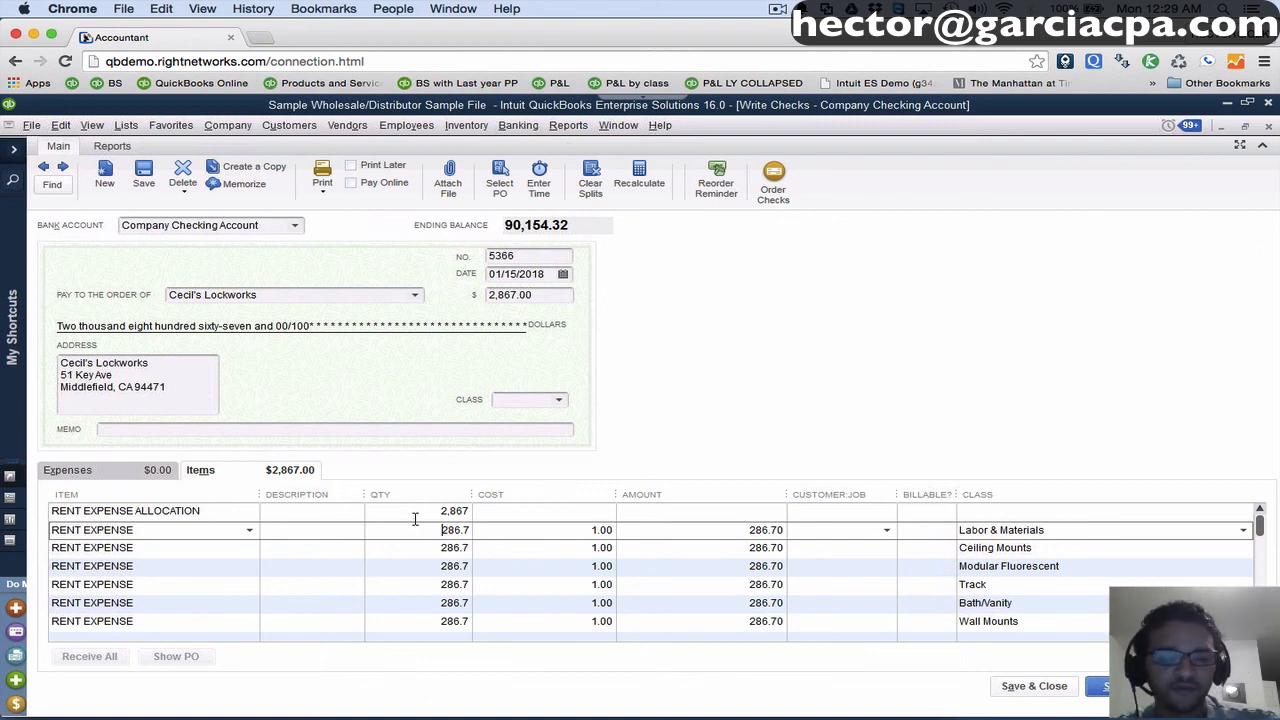
Assign the customer Kern Lighting Warehouse to the first RENT EXPENSE line and Stern Commercial Contractor's to the second.
{"action": "left_click", "coordinate": [759, 532]}
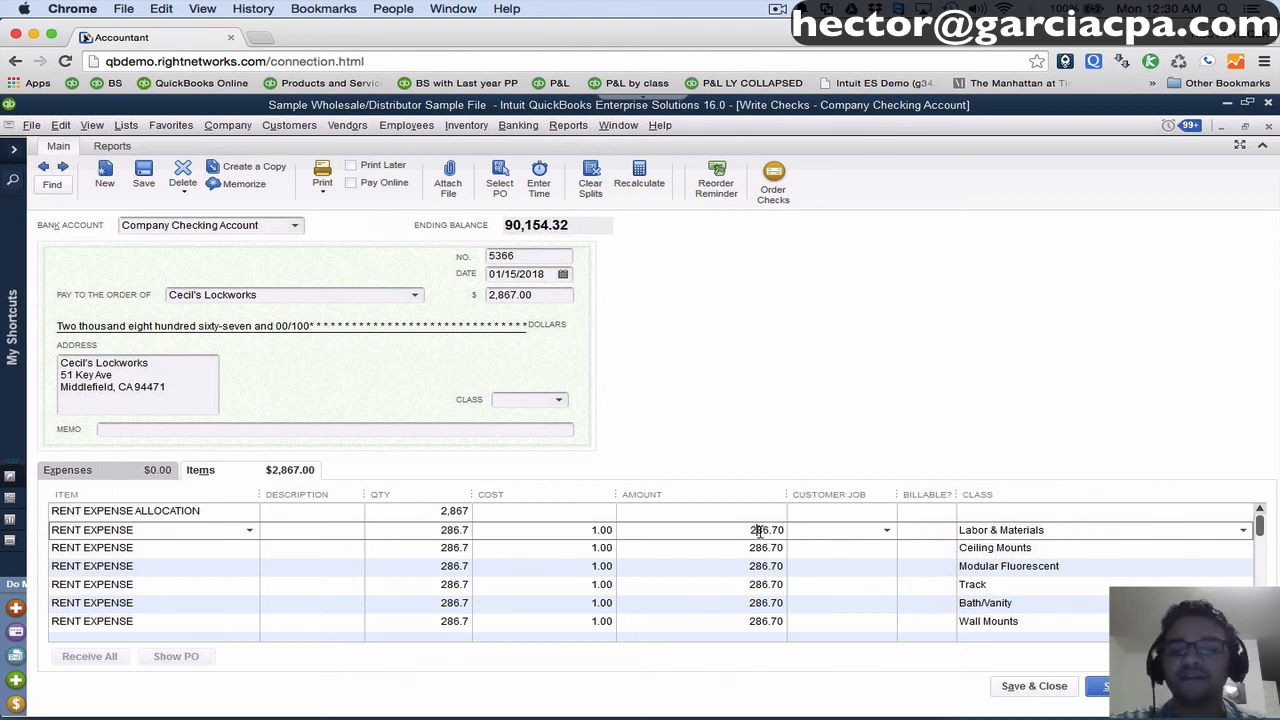
{"action": "left_click", "coordinate": [887, 531]}
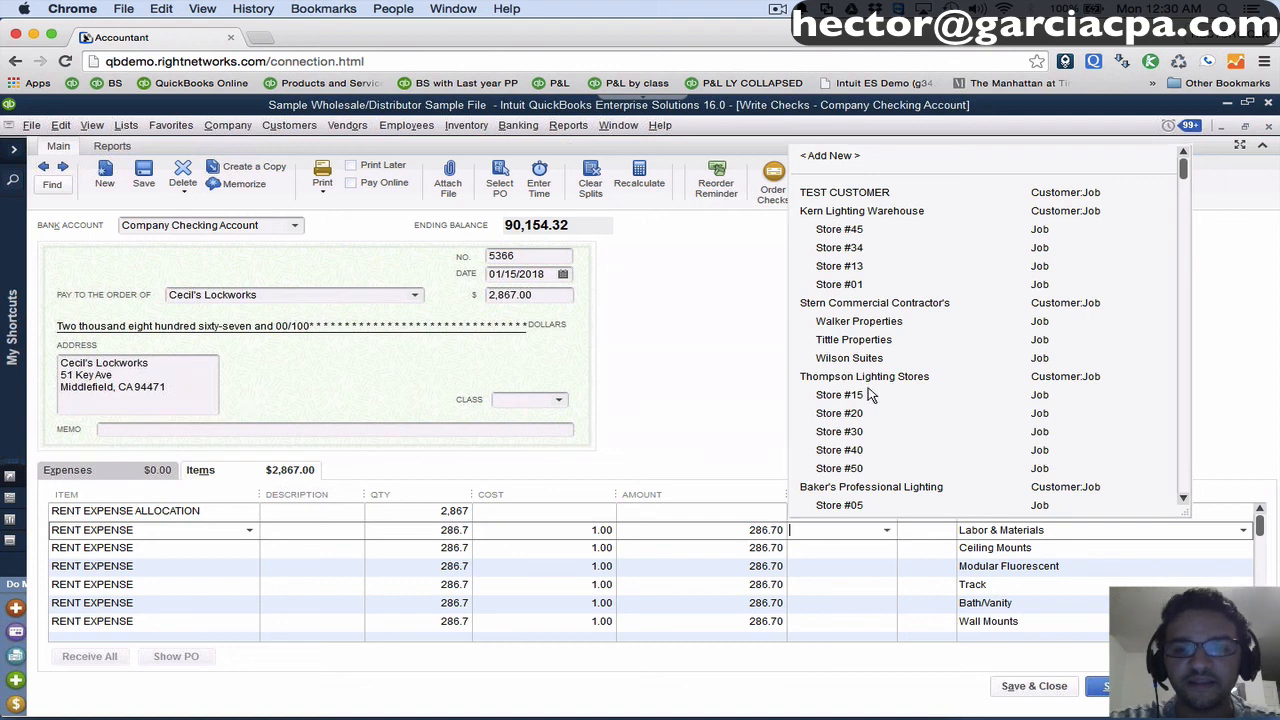
{"action": "left_click", "coordinate": [852, 213]}
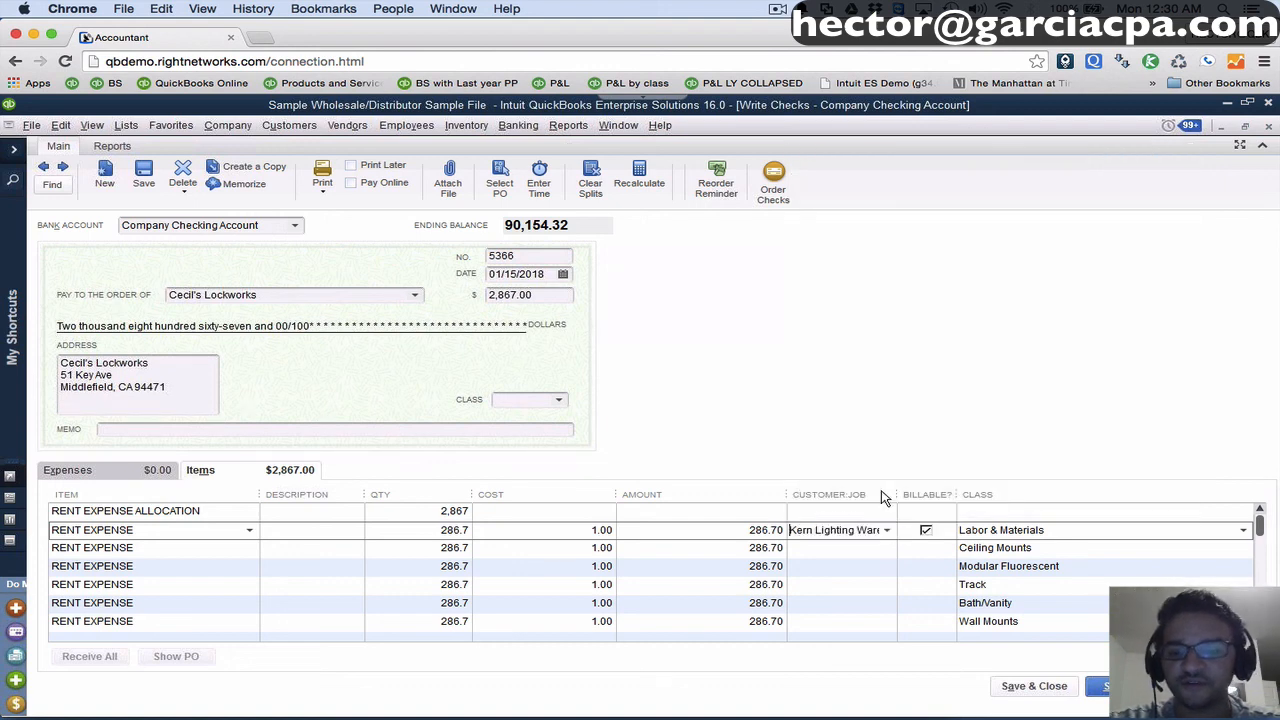
{"action": "left_click", "coordinate": [879, 552]}
{"action": "left_click", "coordinate": [887, 548]}
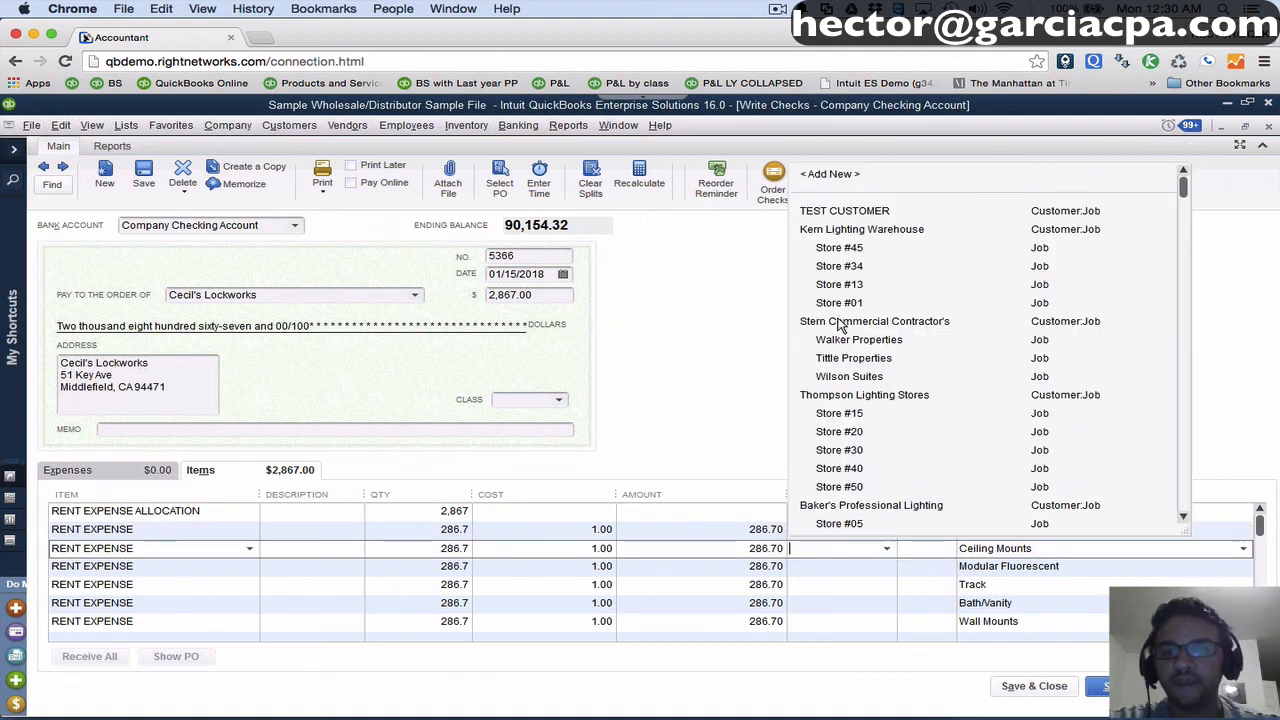
{"action": "left_click", "coordinate": [840, 325]}
Make the first two RENT EXPENSE lines non-billable and widen the Customer:Job column.
{"action": "left_click", "coordinate": [926, 530]}
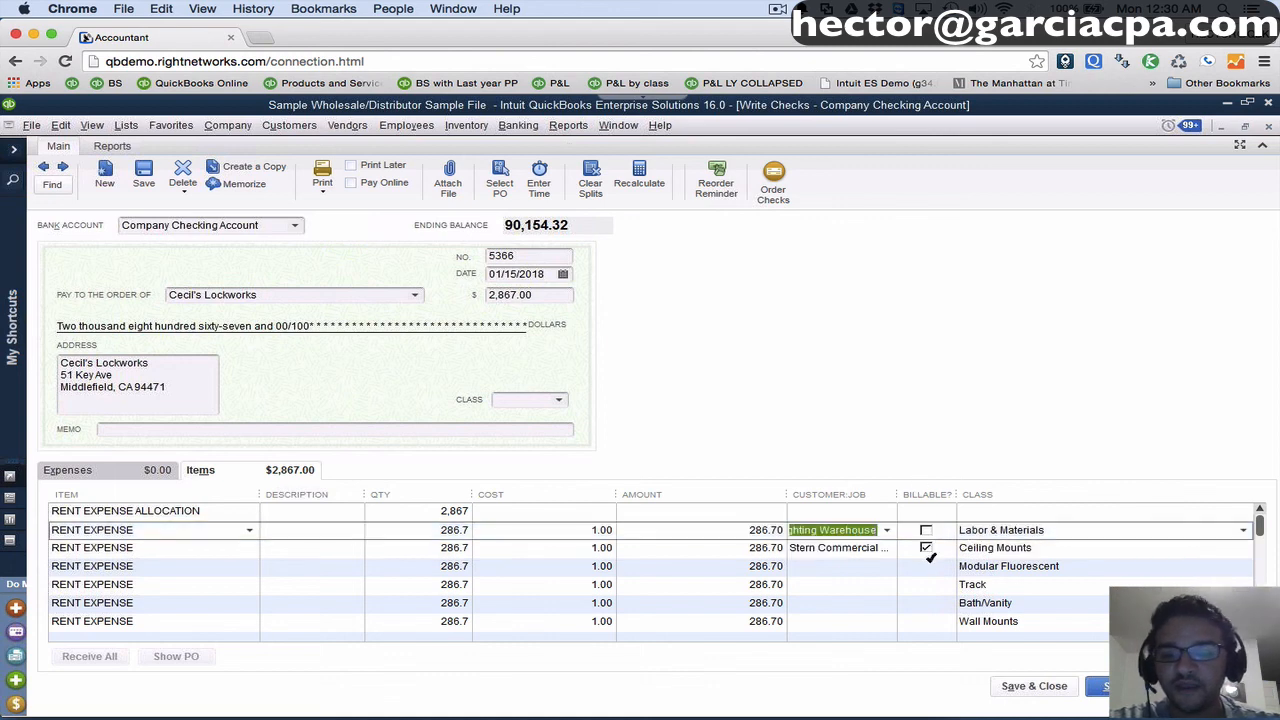
{"action": "left_click", "coordinate": [926, 548]}
{"action": "left_click_drag", "start_coordinate": [899, 493], "coordinate": [921, 524]}
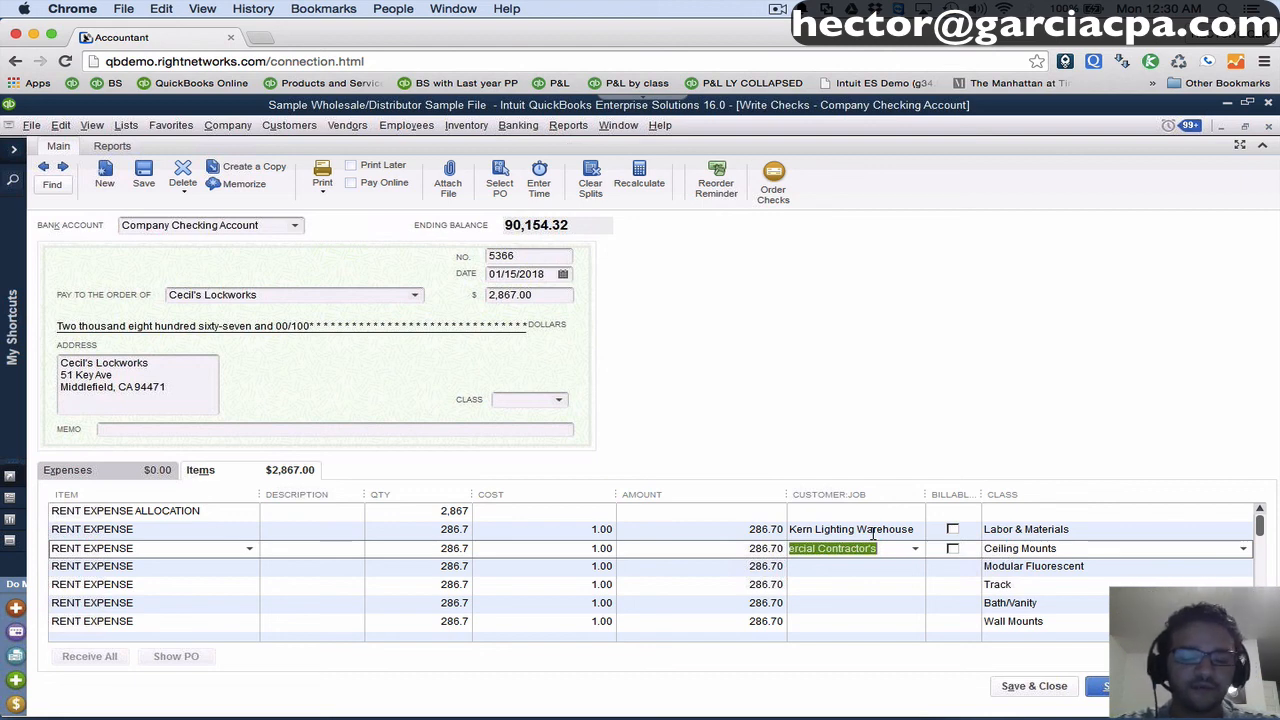
Save and close the rent check, keeping its future date of 01/15/2018.
{"action": "left_click", "coordinate": [122, 530]}
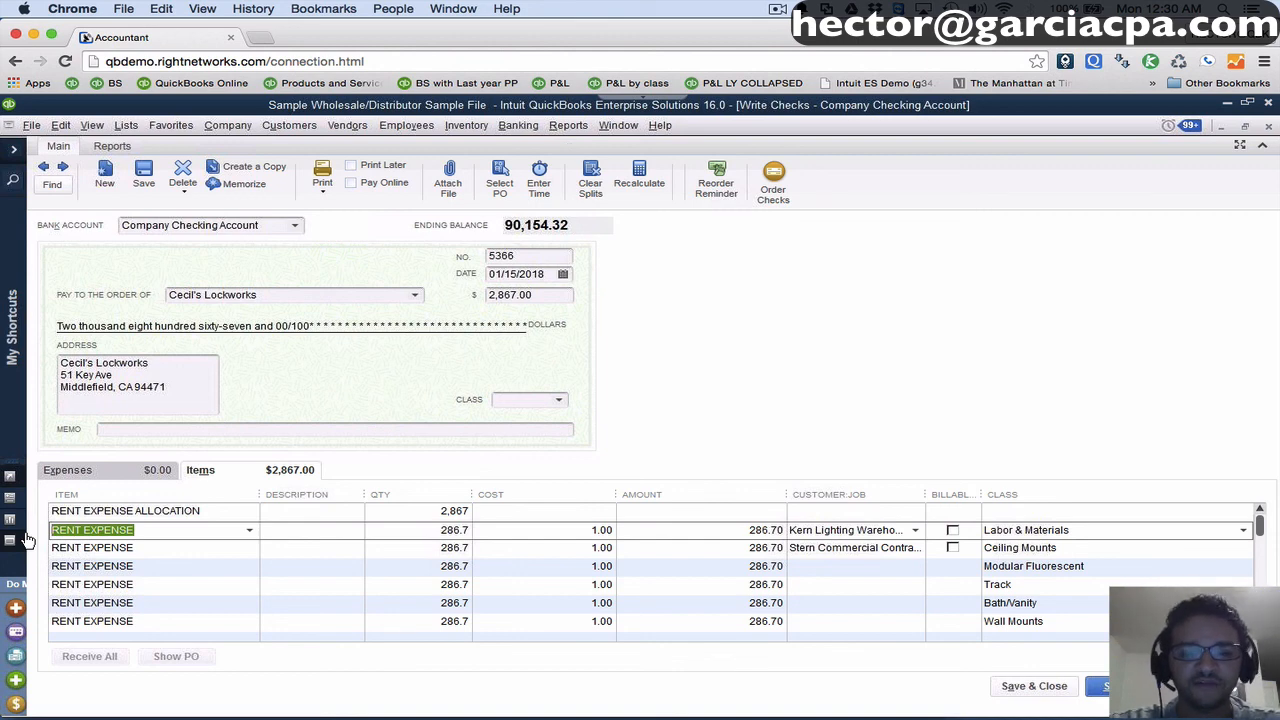
{"action": "left_click", "coordinate": [1028, 690]}
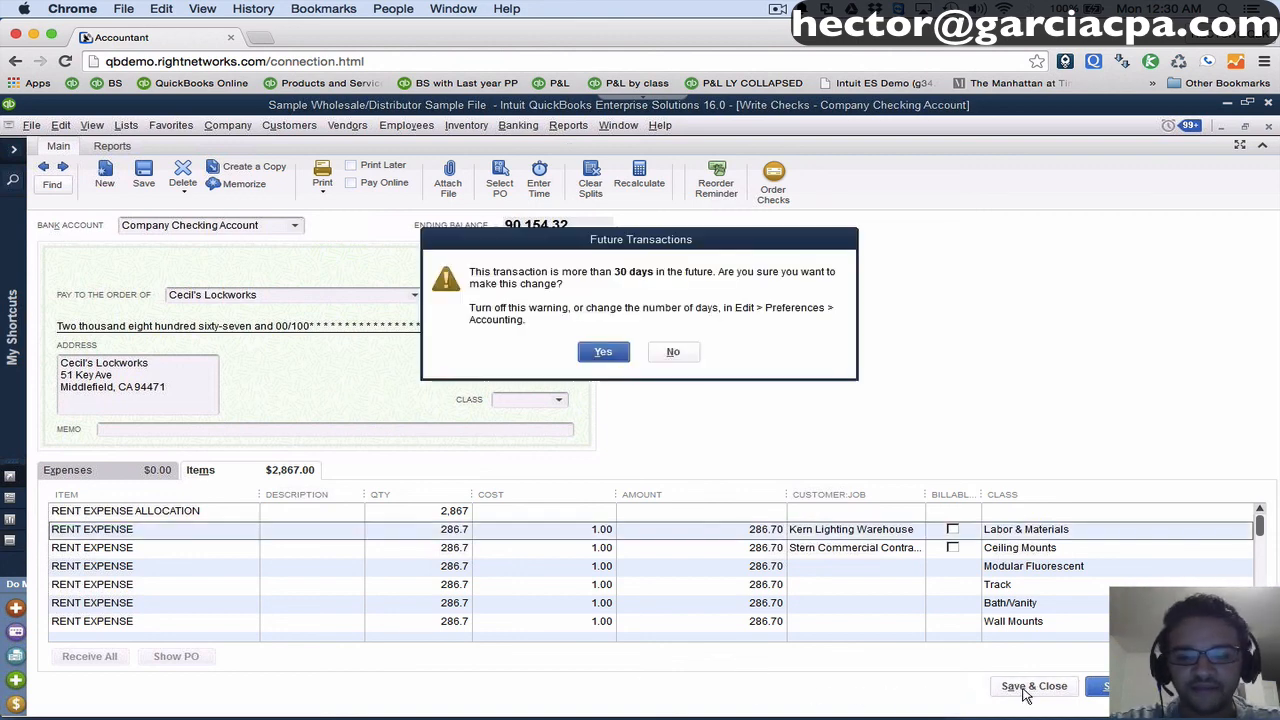
{"action": "left_click", "coordinate": [688, 352]}
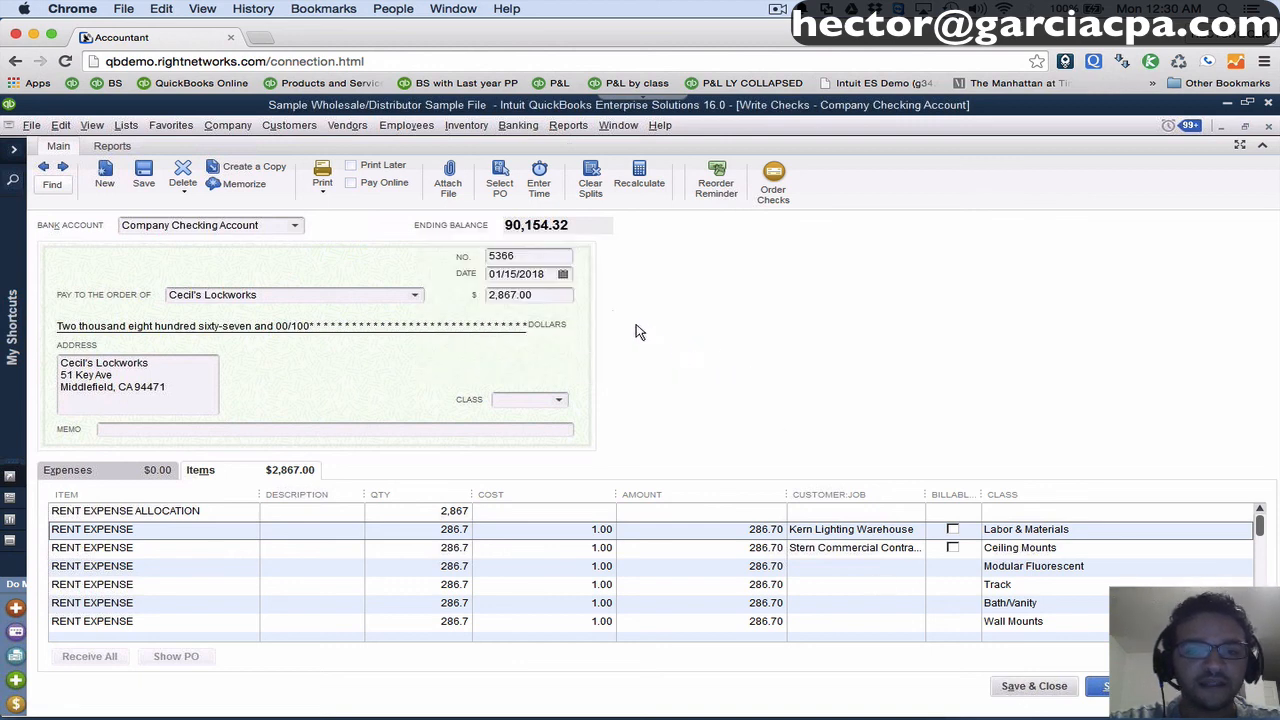
{"action": "left_click", "coordinate": [533, 276]}
{"action": "left_click", "coordinate": [1045, 686]}
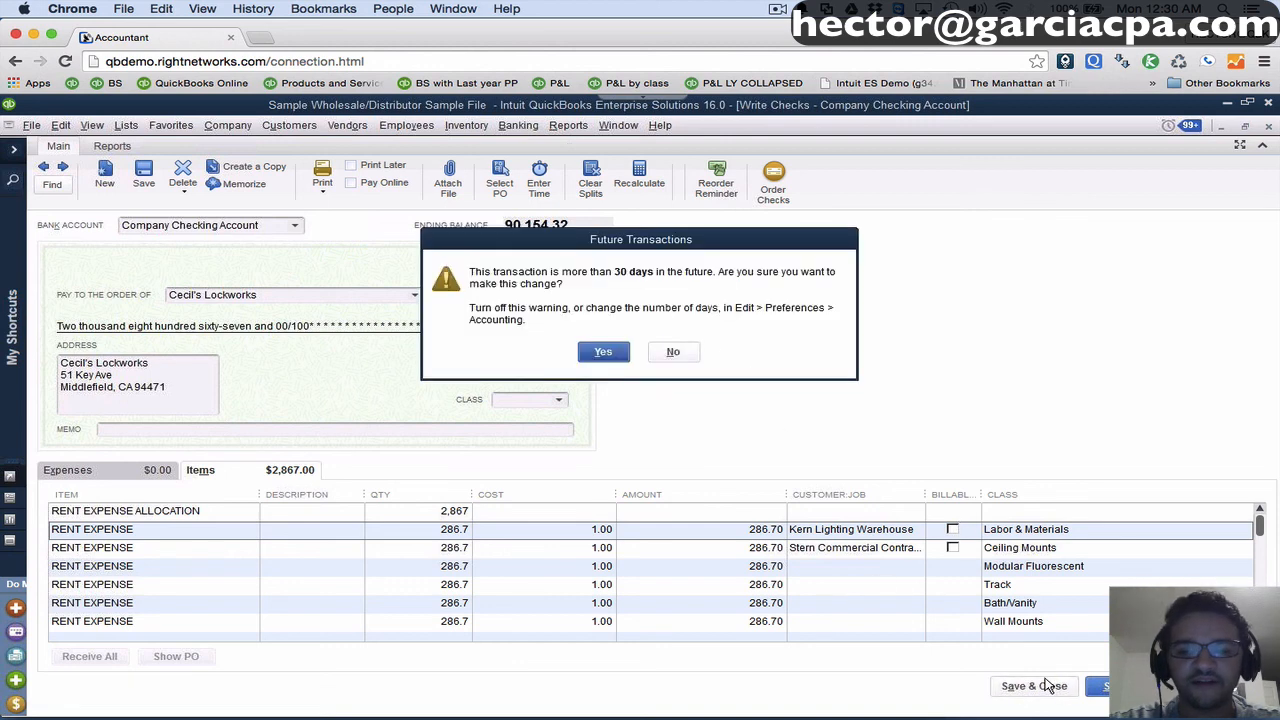
{"action": "left_click", "coordinate": [606, 354]}
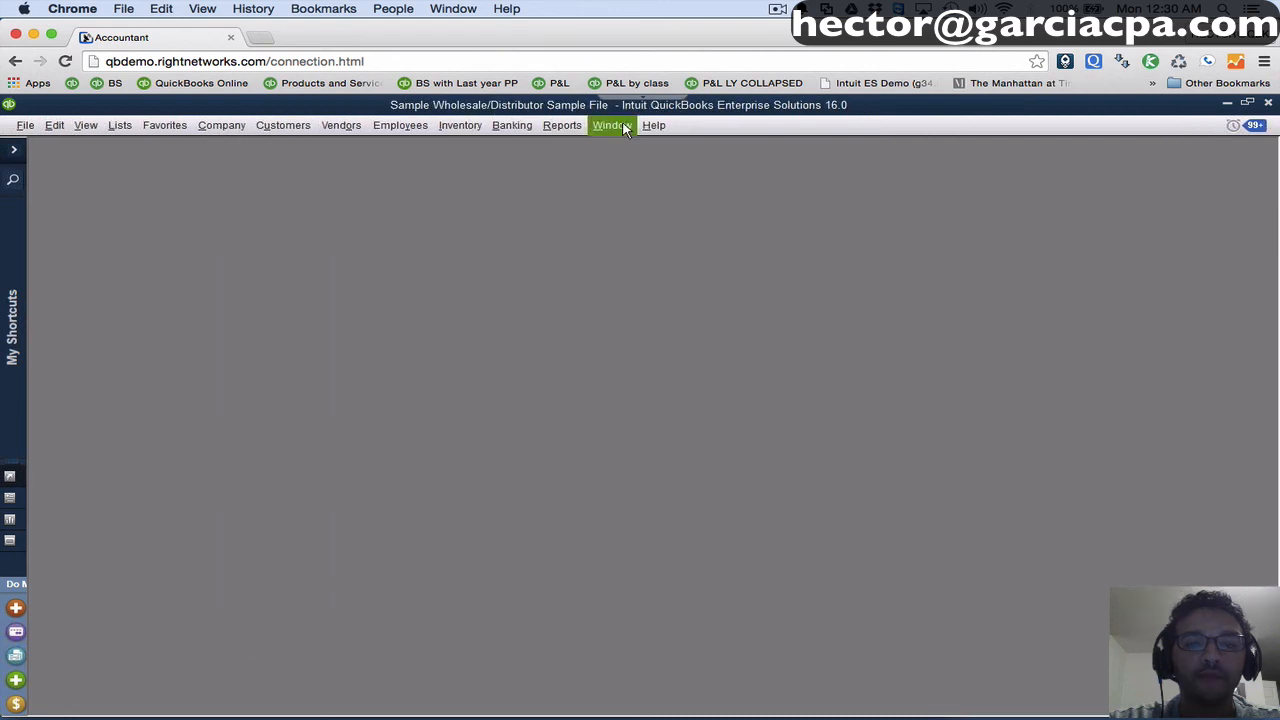
Open the Profit & Loss report and refresh it for the single day 01/15/2018.
{"action": "left_click", "coordinate": [625, 128]}
{"action": "mouse_move", "coordinate": [568, 126]}
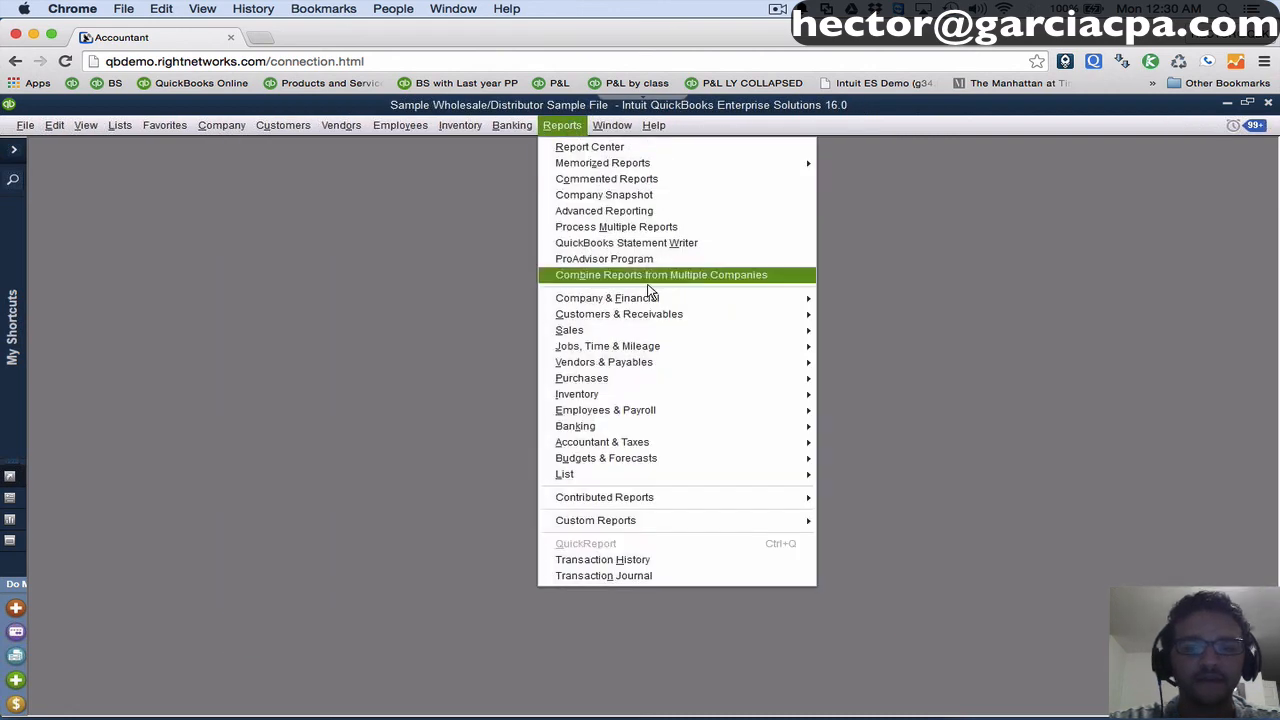
{"action": "mouse_move", "coordinate": [651, 296]}
{"action": "left_click", "coordinate": [900, 299]}
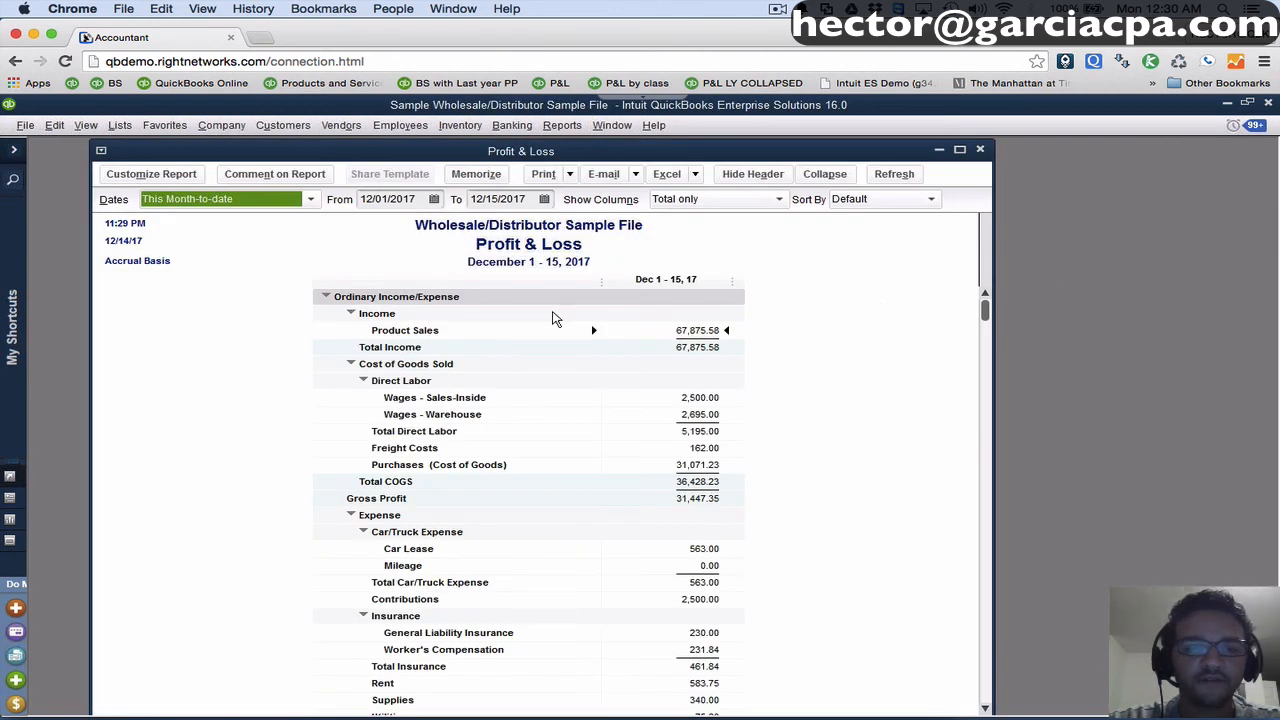
{"action": "left_click", "coordinate": [403, 198]}
{"action": "key", "text": "t"}
{"action": "key", "text": "bracketright"}
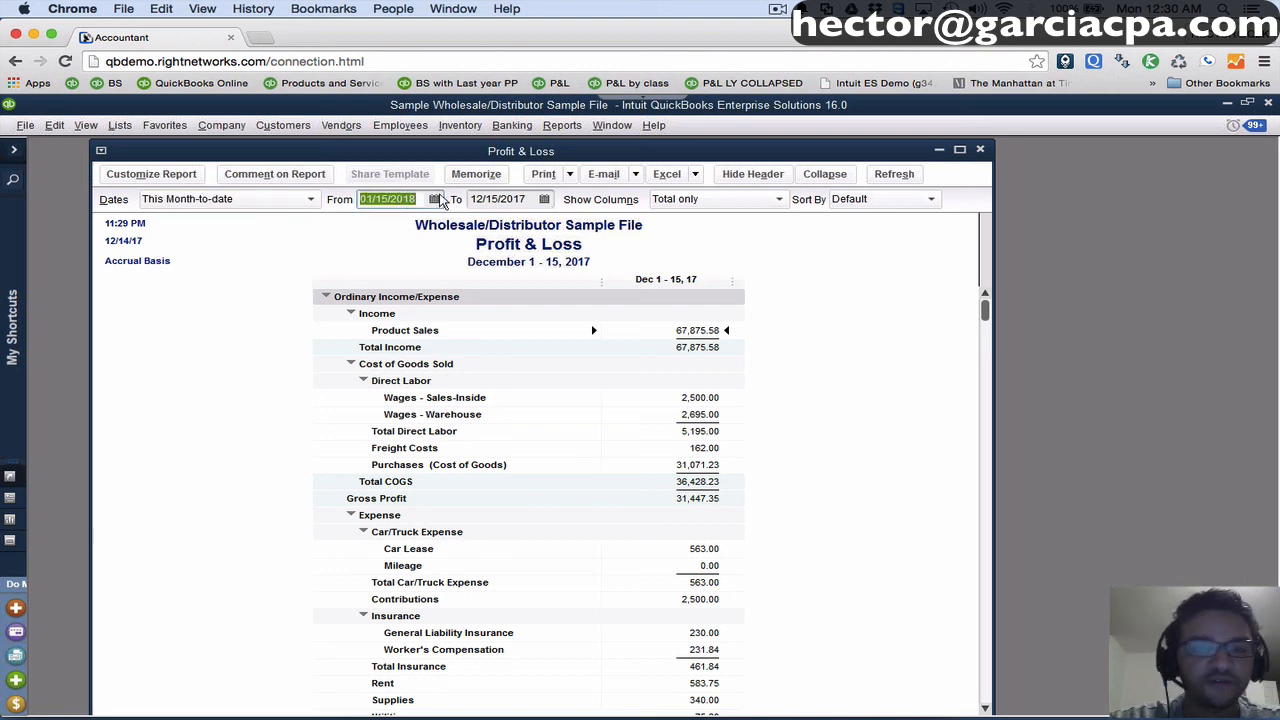
{"action": "left_click", "coordinate": [500, 198]}
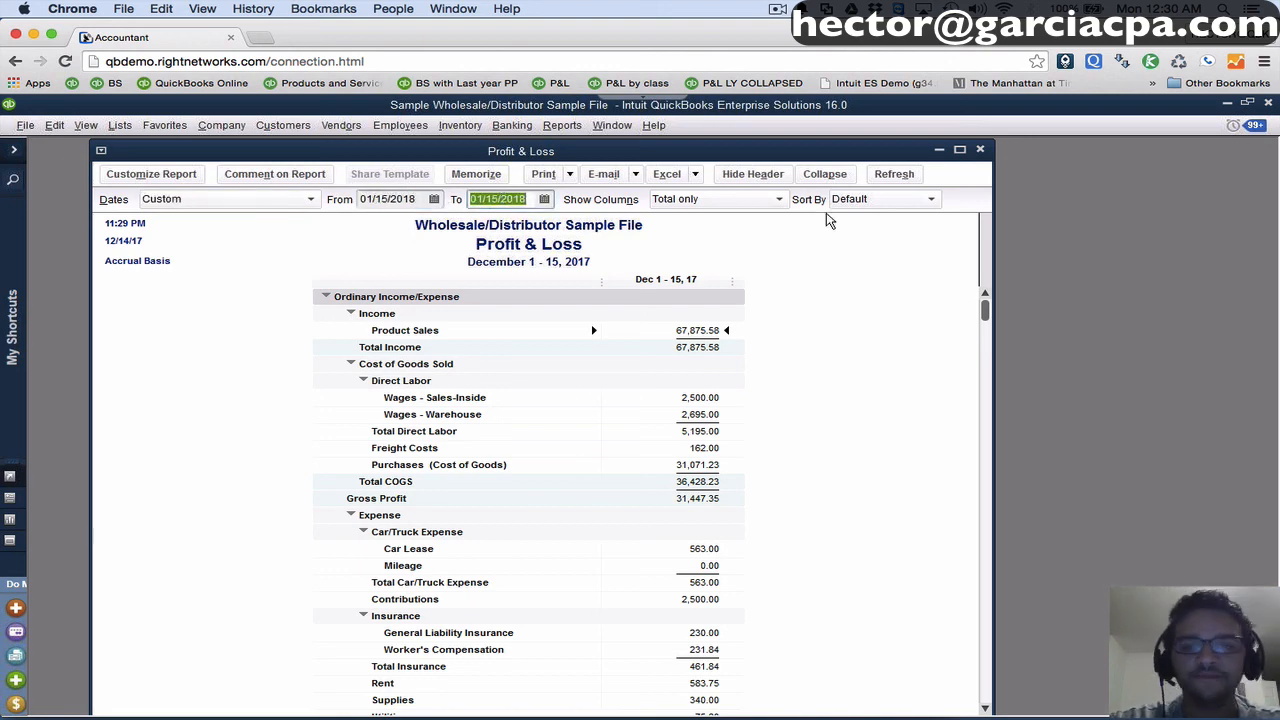
{"action": "left_click", "coordinate": [894, 174]}
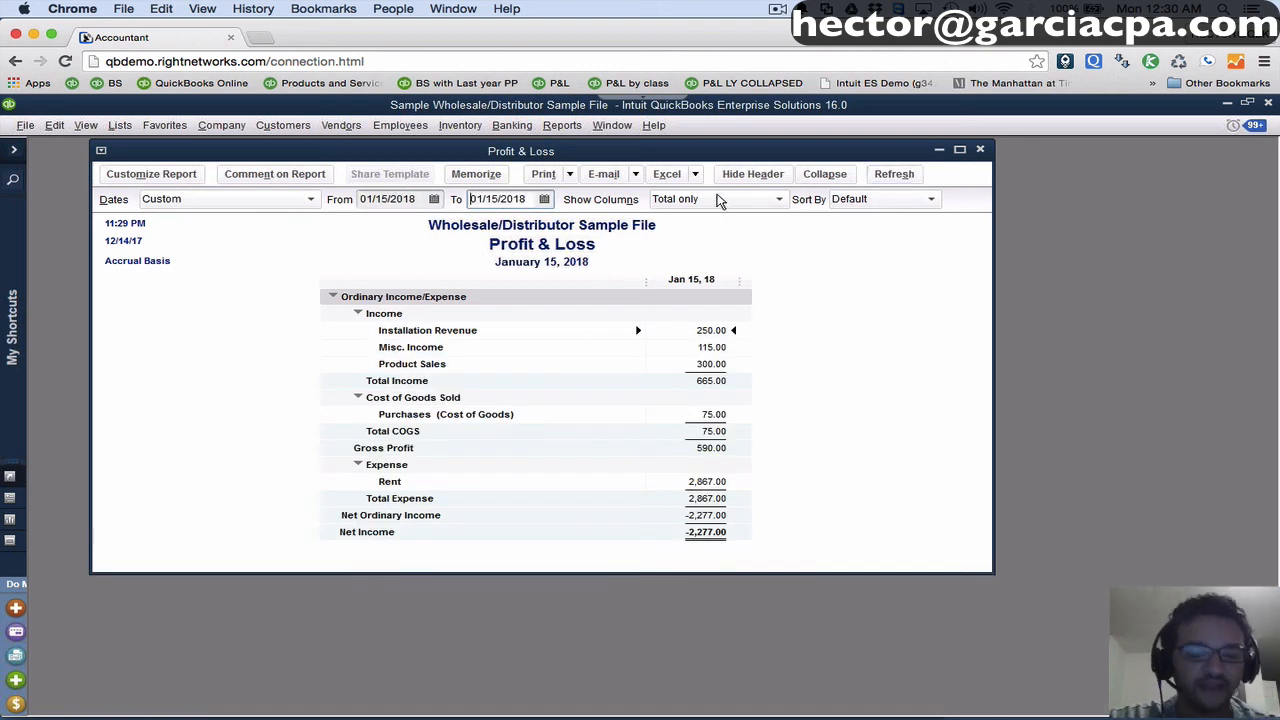
Show the Profit & Loss columns by Class and examine the Rent amounts across the classes.
{"action": "left_click", "coordinate": [719, 199]}
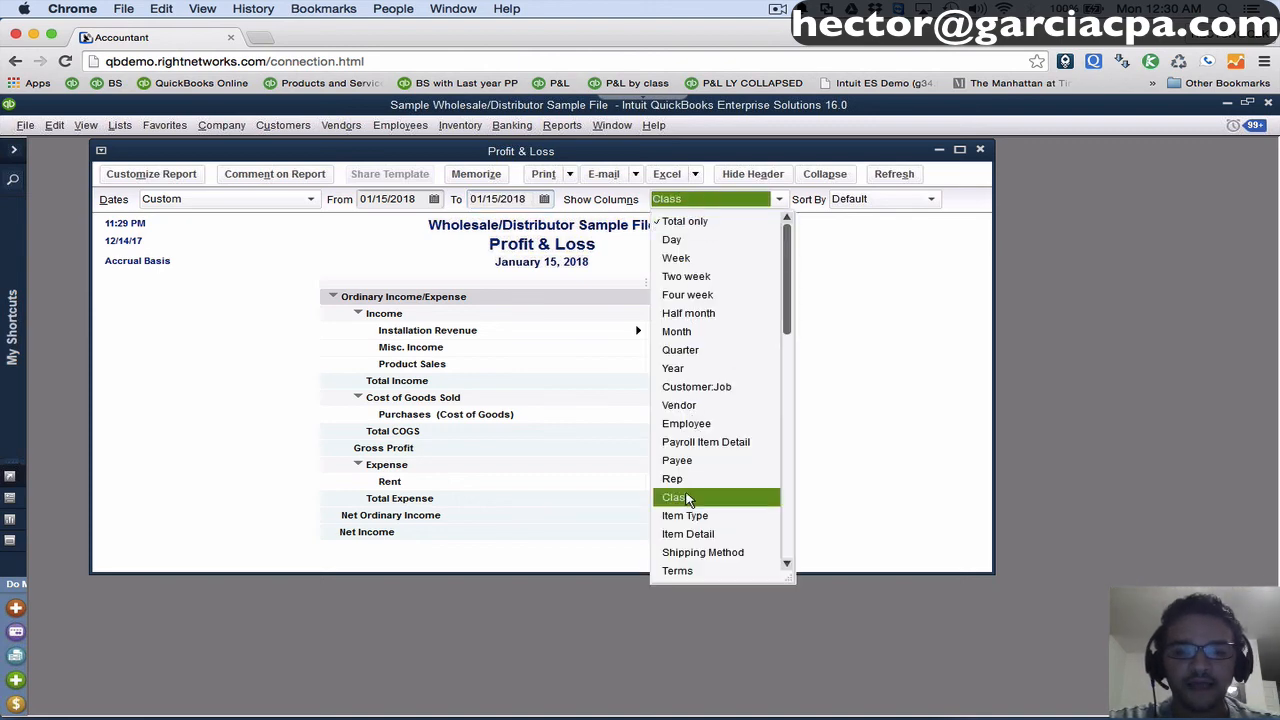
{"action": "left_click", "coordinate": [680, 497]}
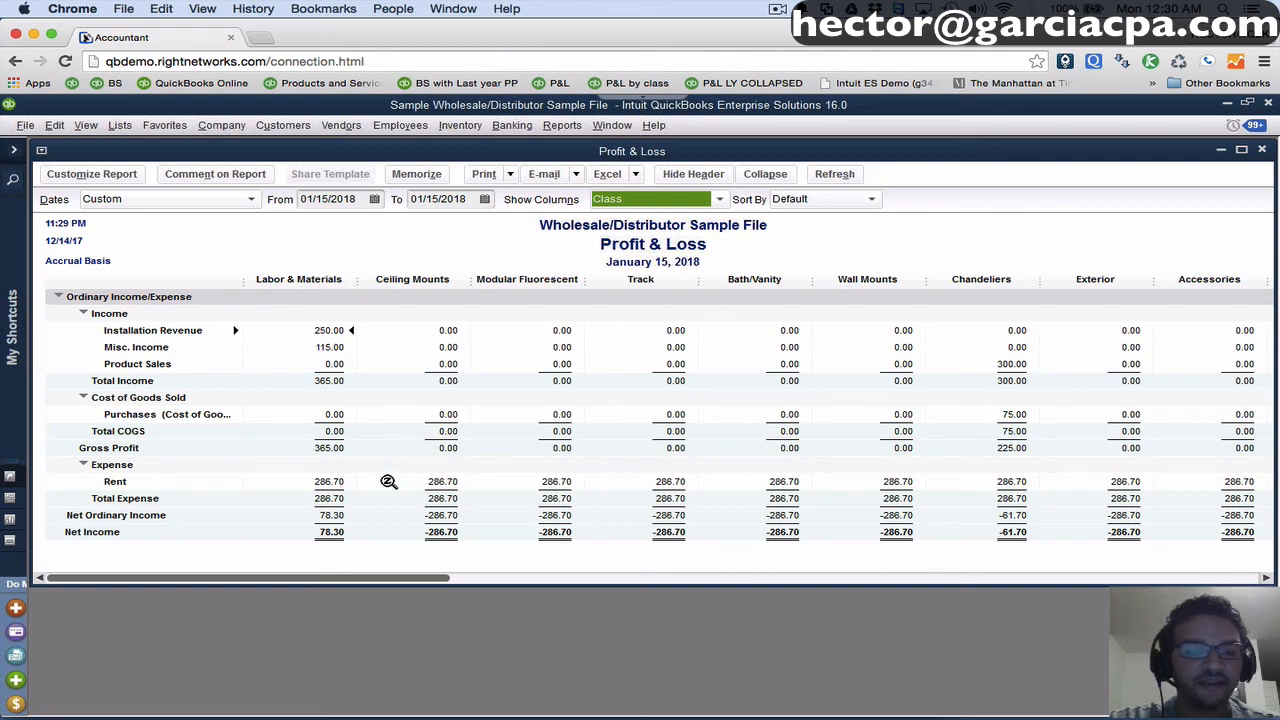
{"action": "key", "text": "alt+super+8"}
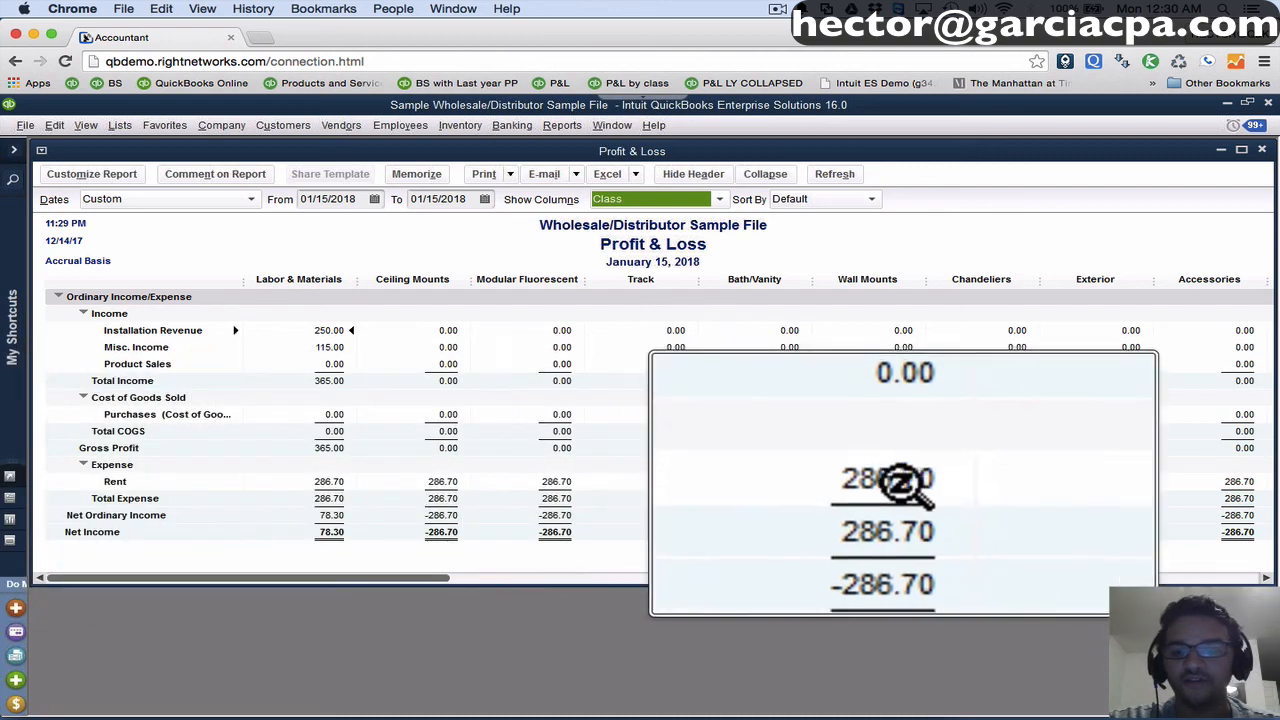
{"action": "key", "text": "alt+super+8"}
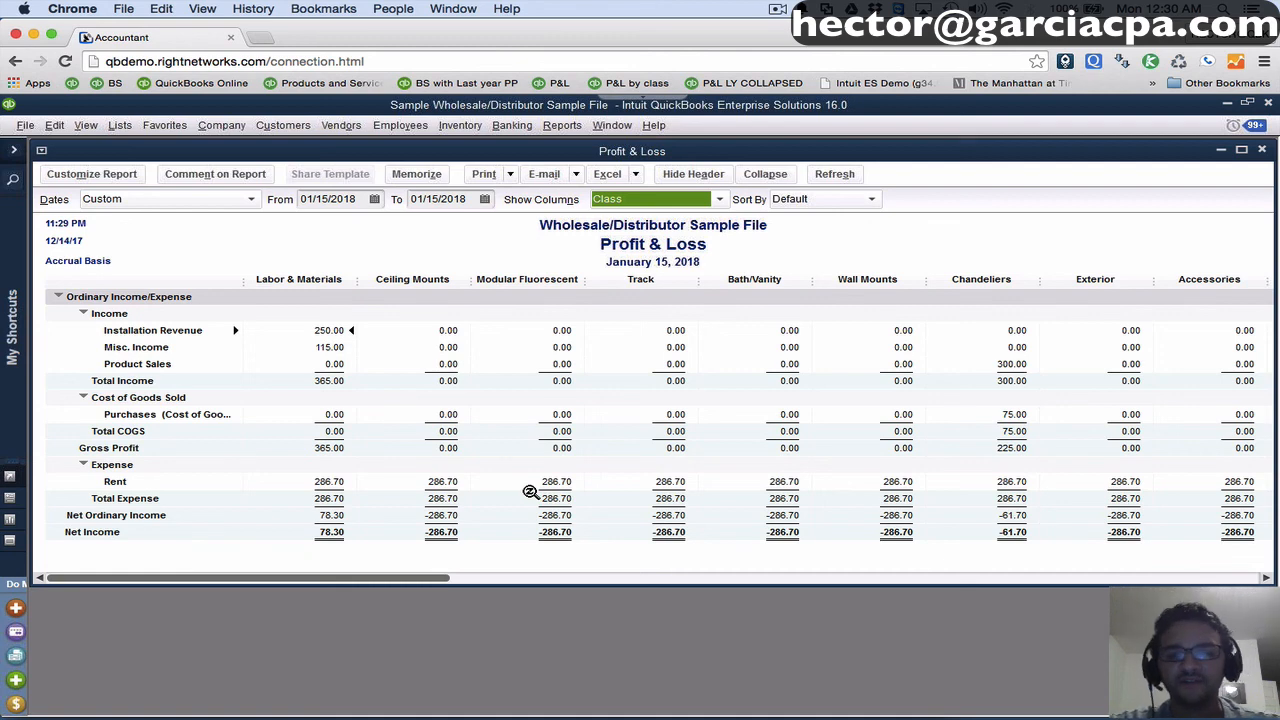
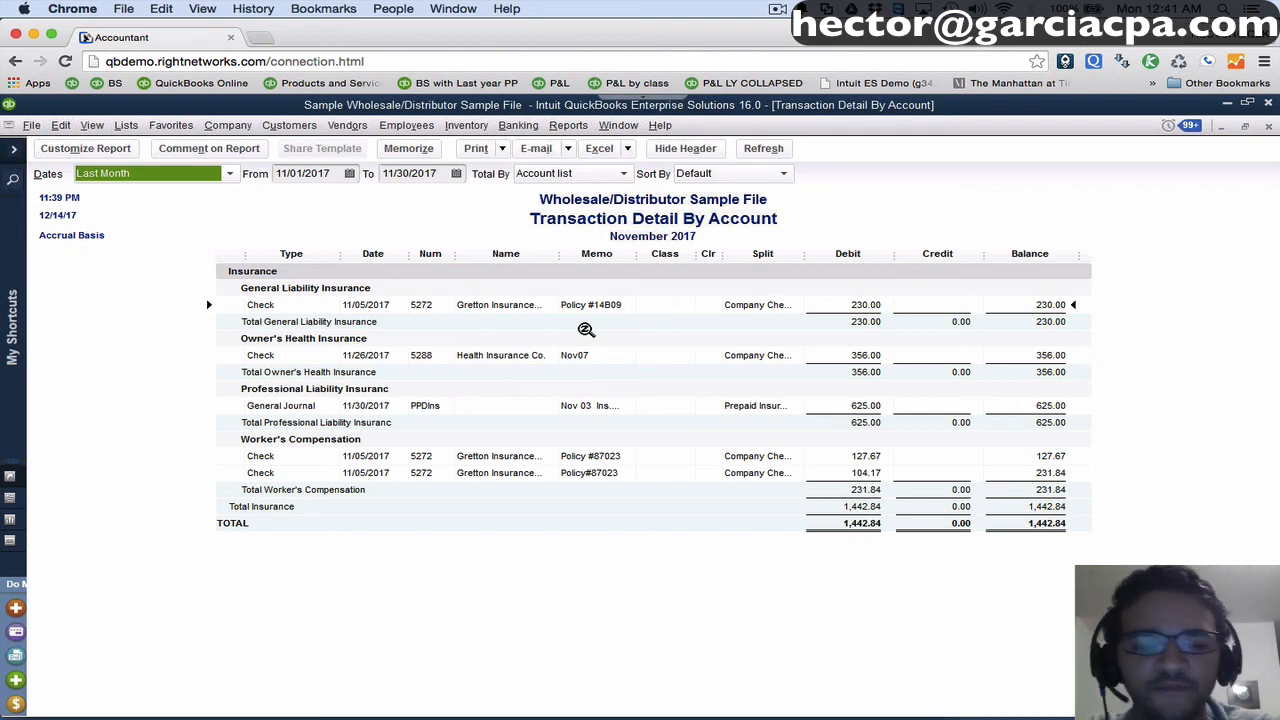
Close the insurance Transaction Detail By Account report and open the Item List.
{"action": "key", "text": "Escape"}
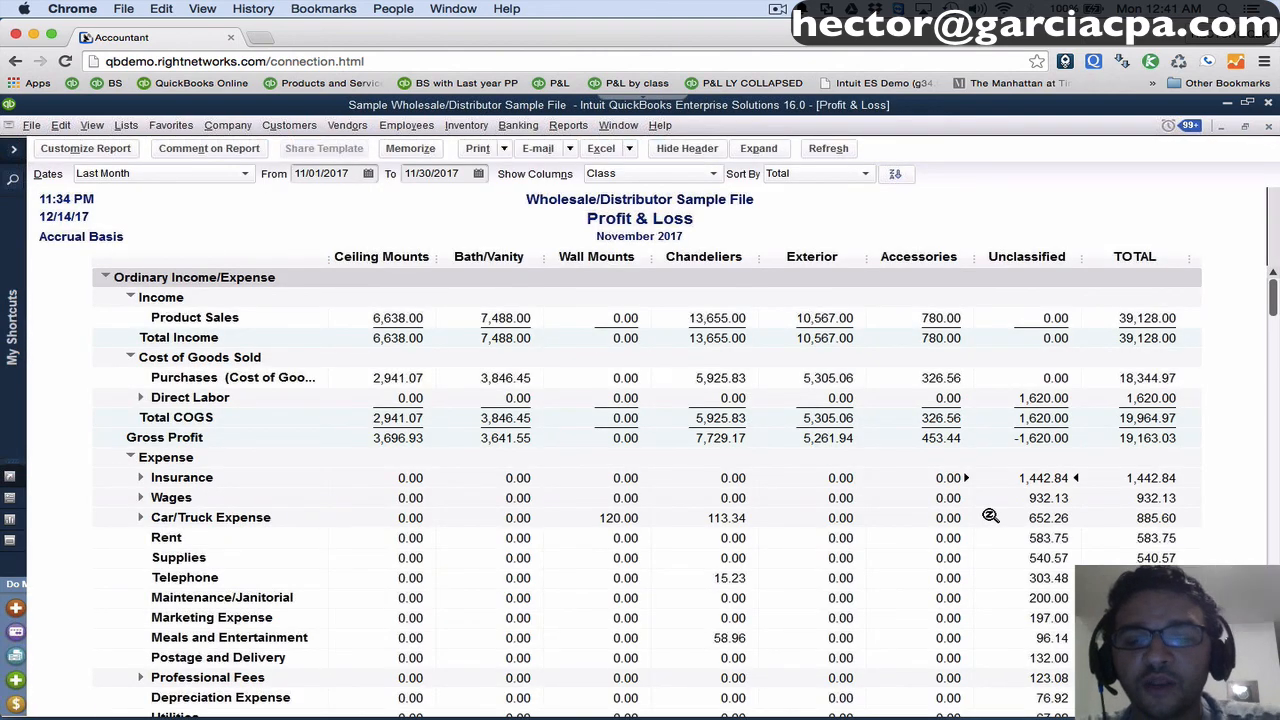
{"action": "key", "text": "alt+super+8"}
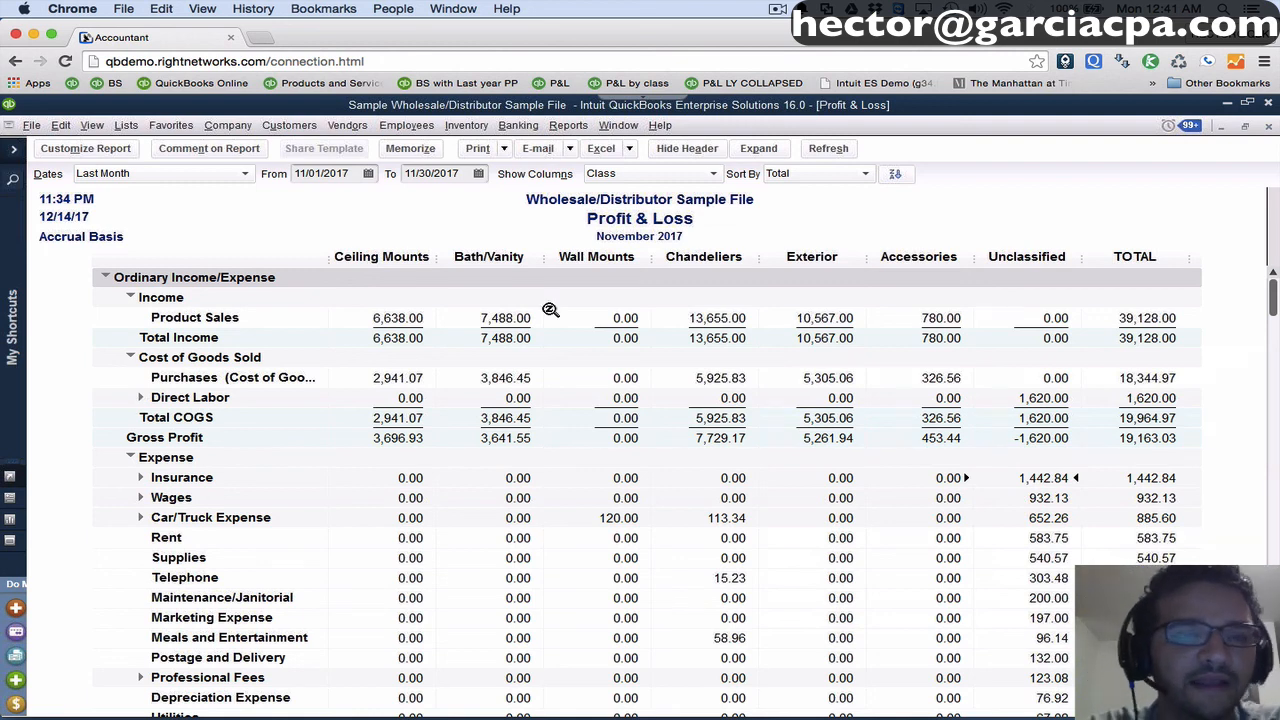
{"action": "left_click", "coordinate": [134, 127]}
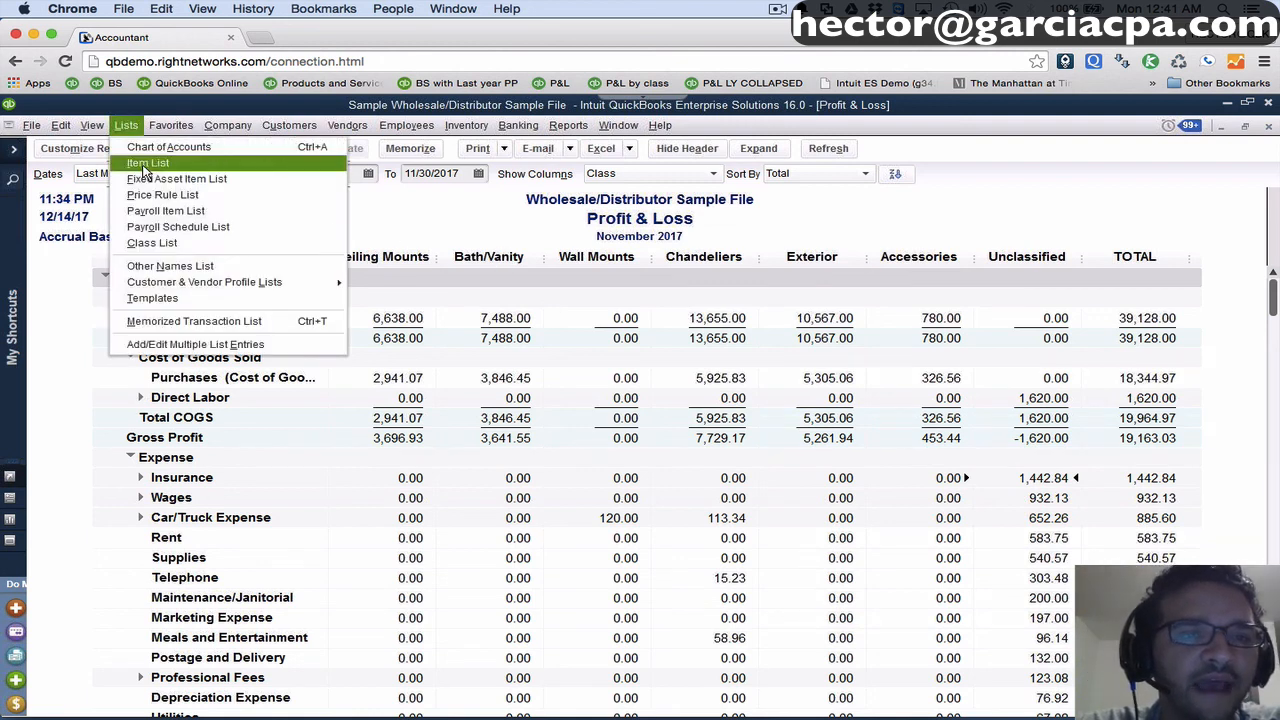
{"action": "left_click", "coordinate": [145, 162]}
Create a service item named INSURANCE EXPENSE with a rate of 1, linked to the Insurance account.
{"action": "left_click", "coordinate": [83, 705]}
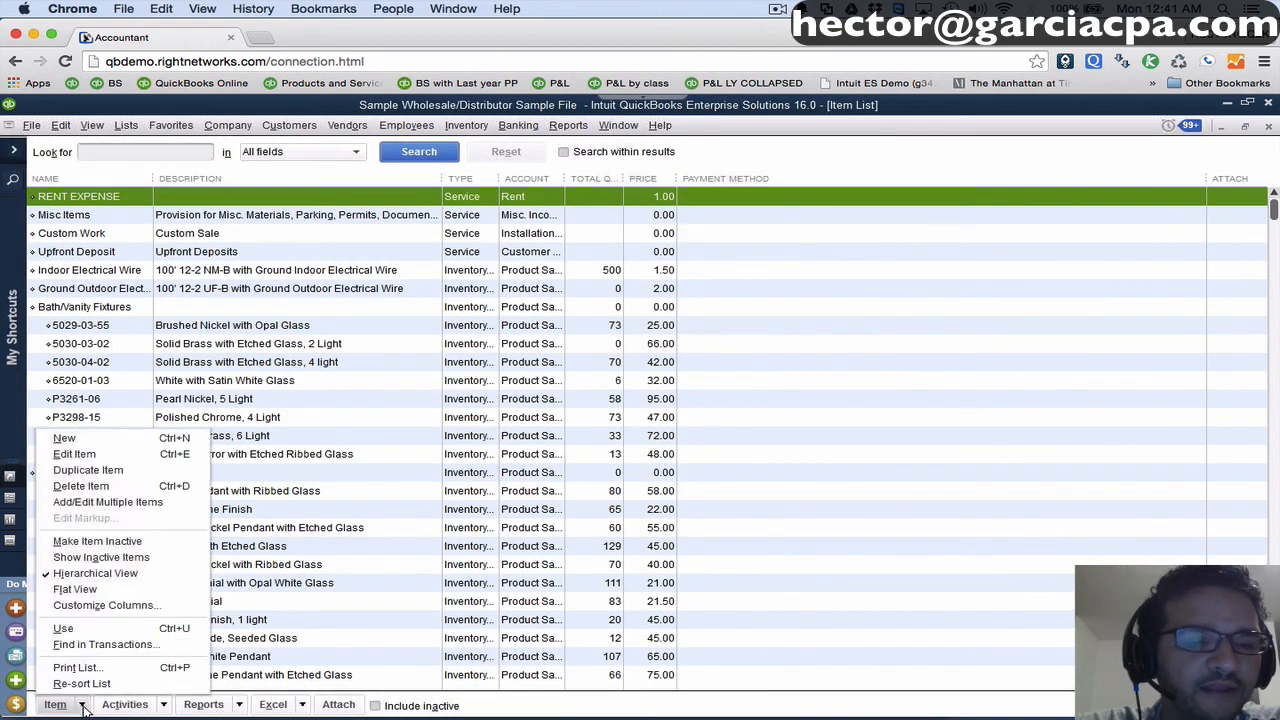
{"action": "left_click", "coordinate": [100, 440]}
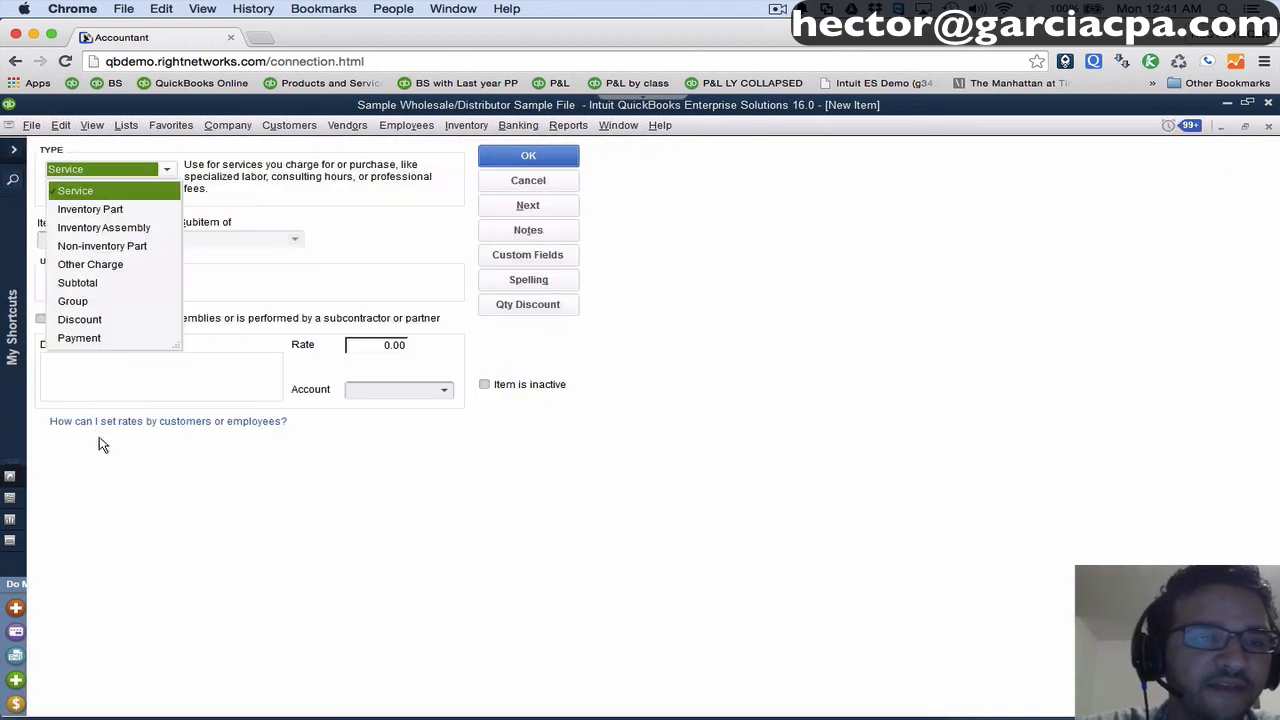
{"action": "left_click", "coordinate": [74, 191]}
{"action": "left_click", "coordinate": [72, 240]}
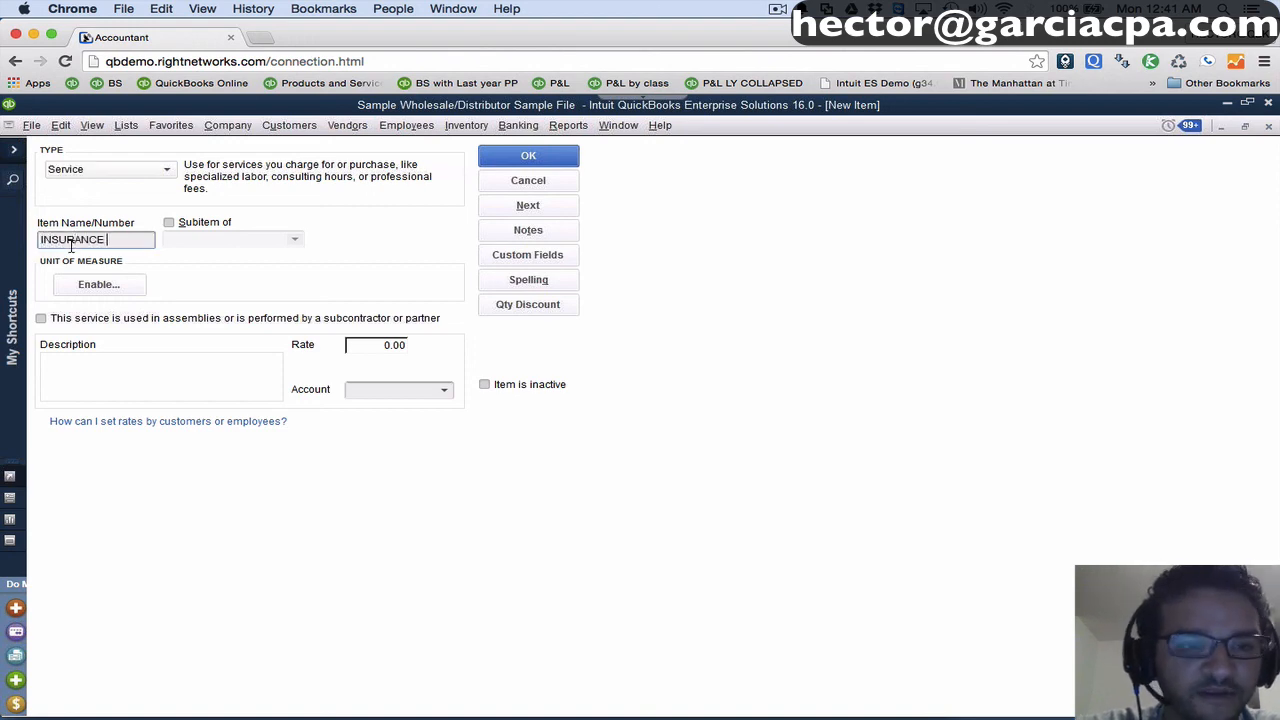
{"action": "type", "text": "INSURANCE EXPENSE"}
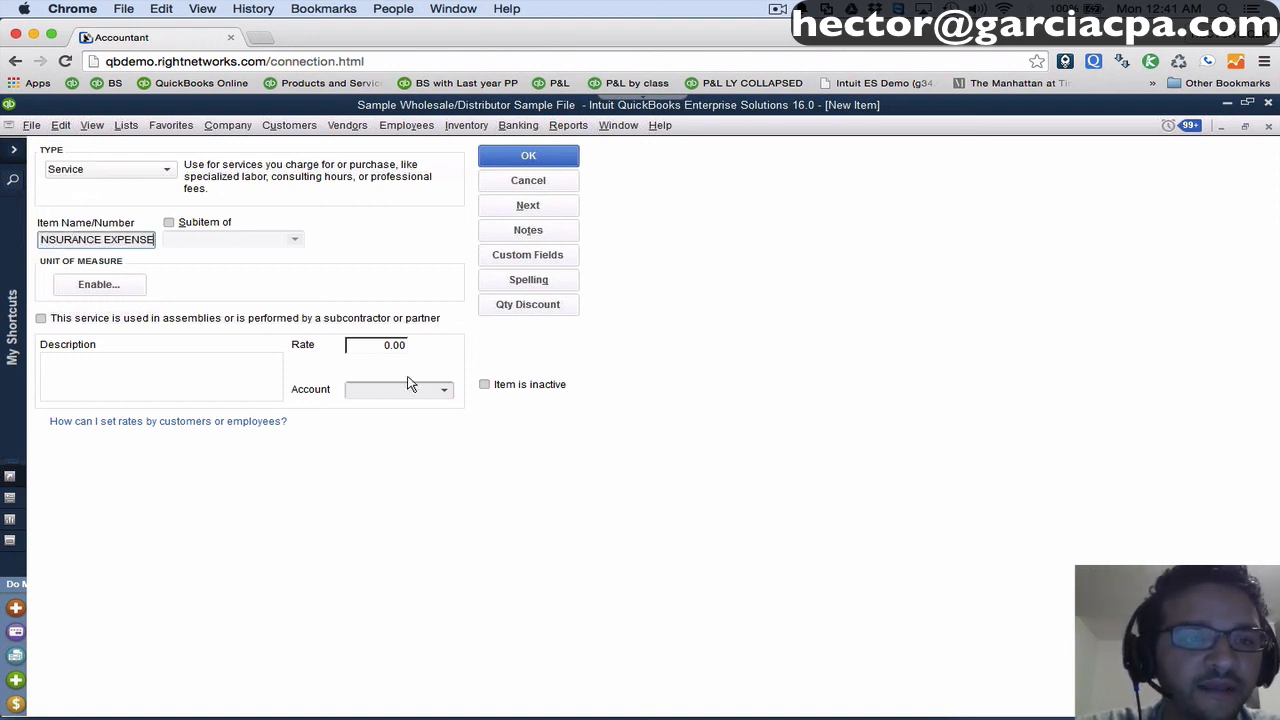
{"action": "left_click", "coordinate": [376, 389]}
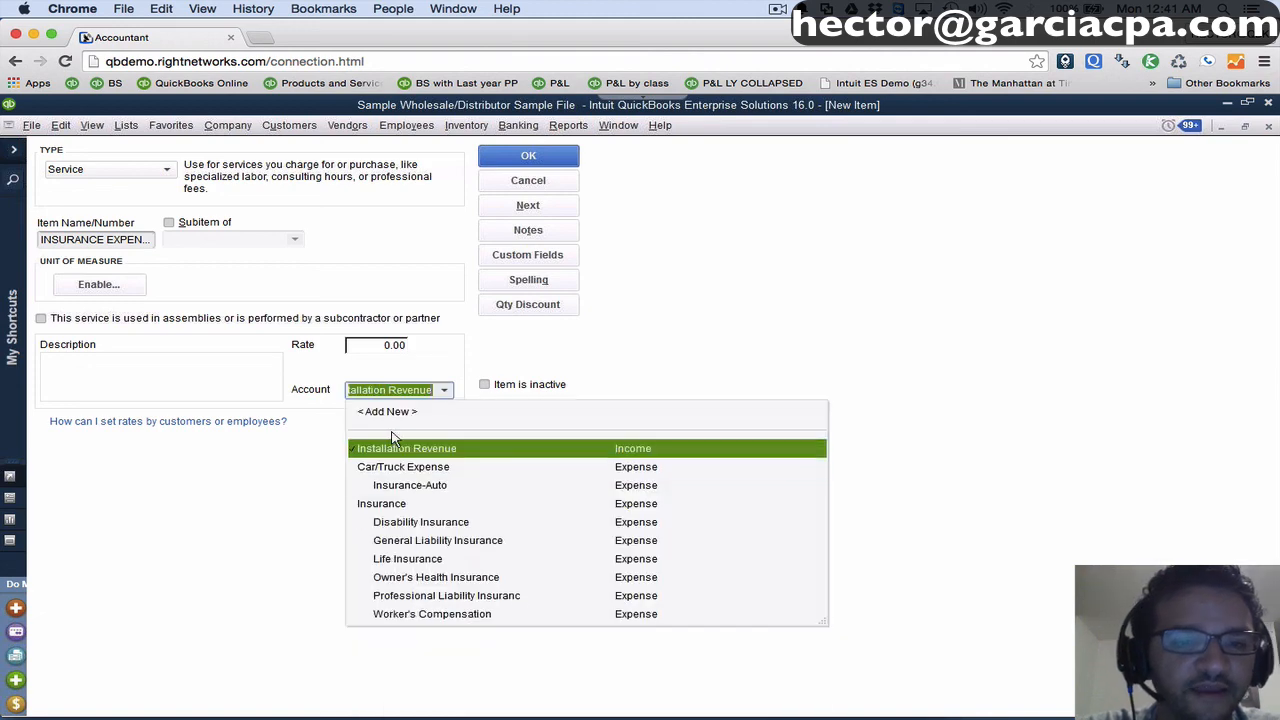
{"action": "left_click", "coordinate": [402, 520]}
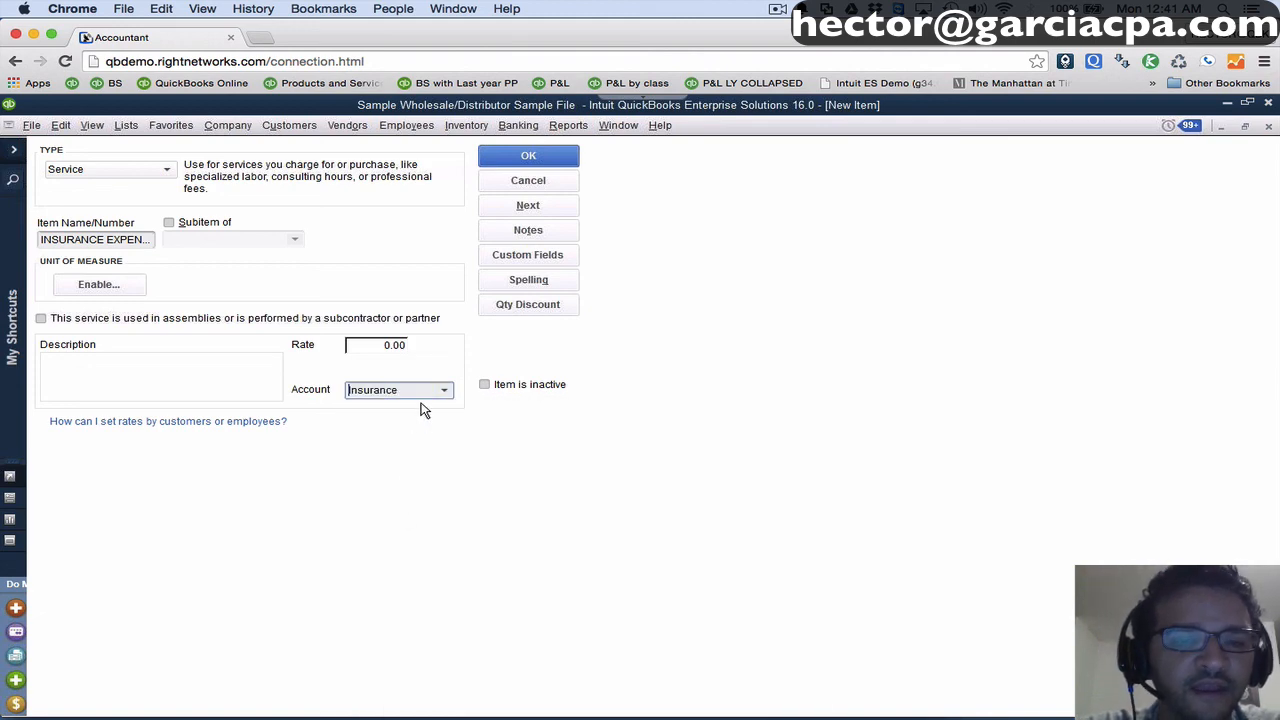
{"action": "left_click", "coordinate": [384, 345]}
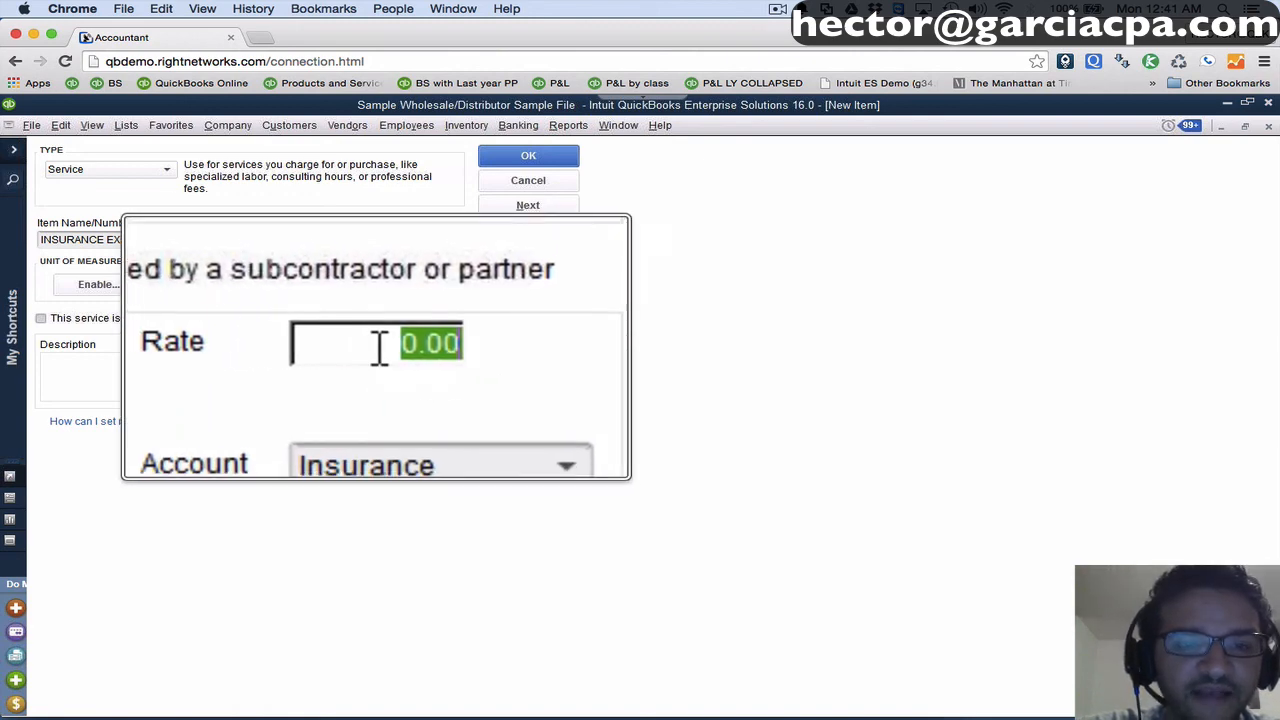
{"action": "type", "text": "1"}
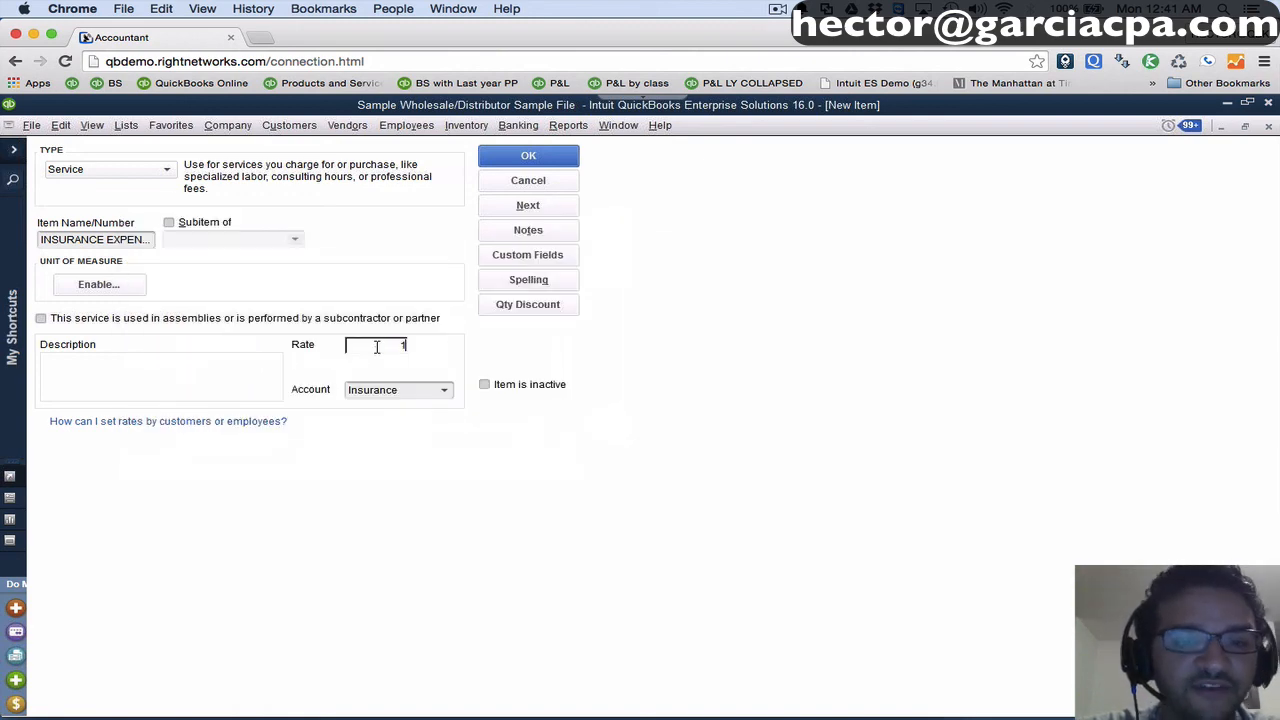
{"action": "left_click", "coordinate": [520, 158]}
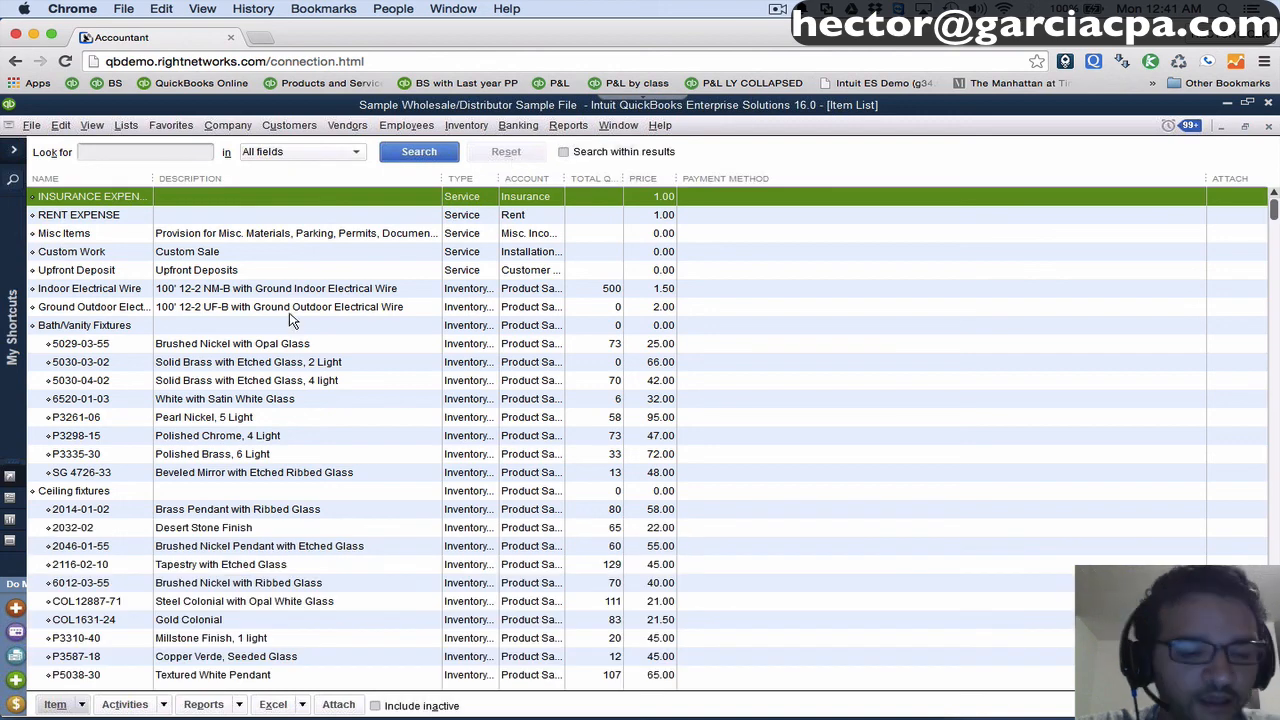
Start a new Group item and name it INSRANCE EXPENSE ALLOCATON.
{"action": "key", "text": "ctrl+n"}
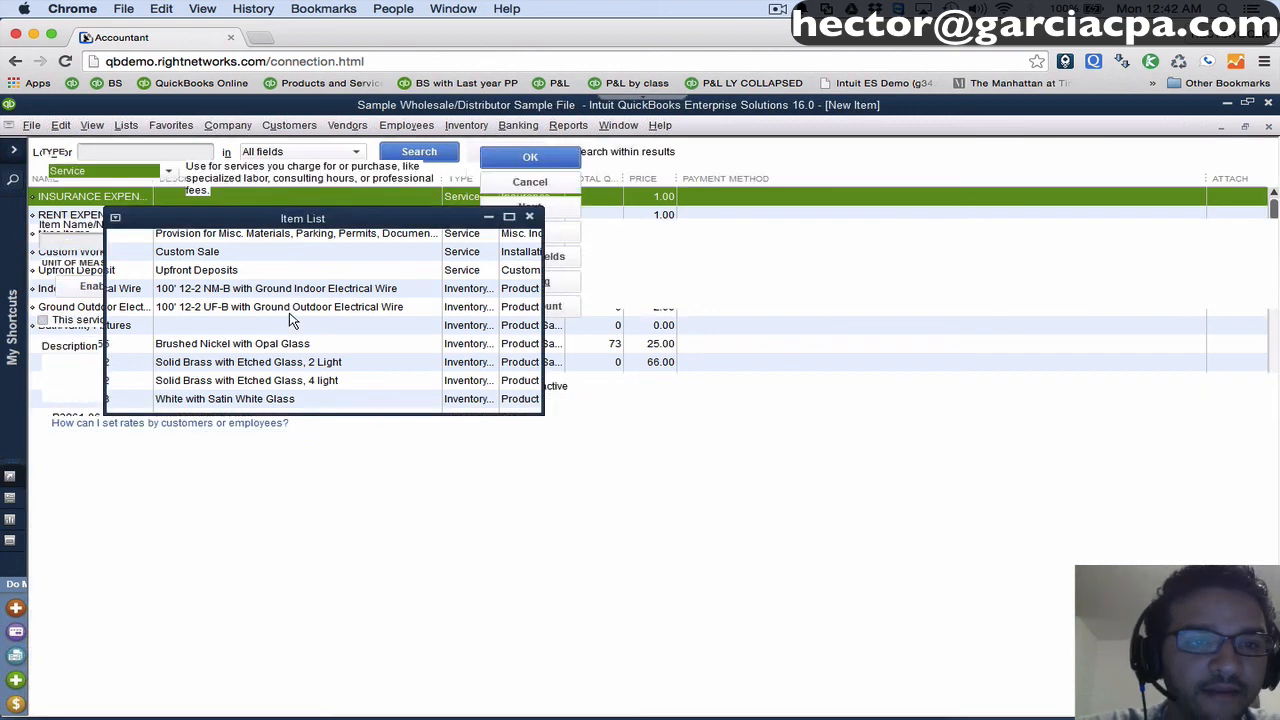
{"action": "left_click", "coordinate": [73, 301]}
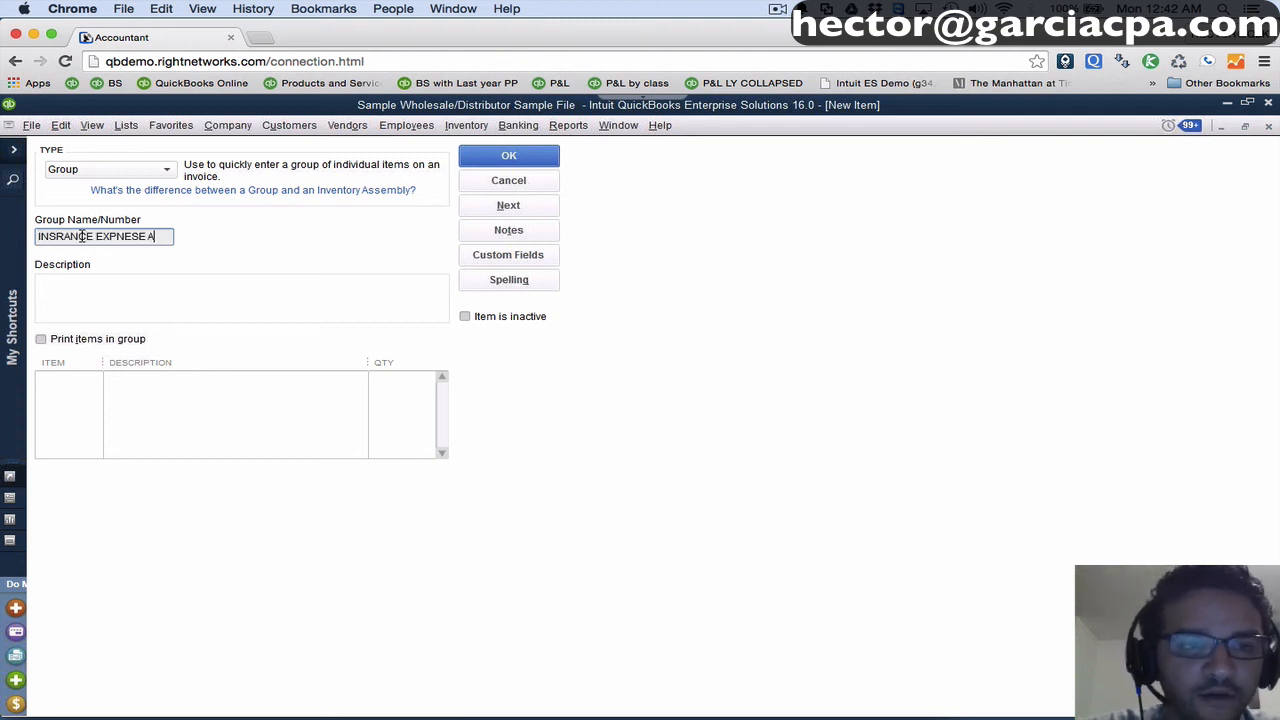
{"action": "type", "text": "INSRANCE EXPNESE ALLOCATON"}
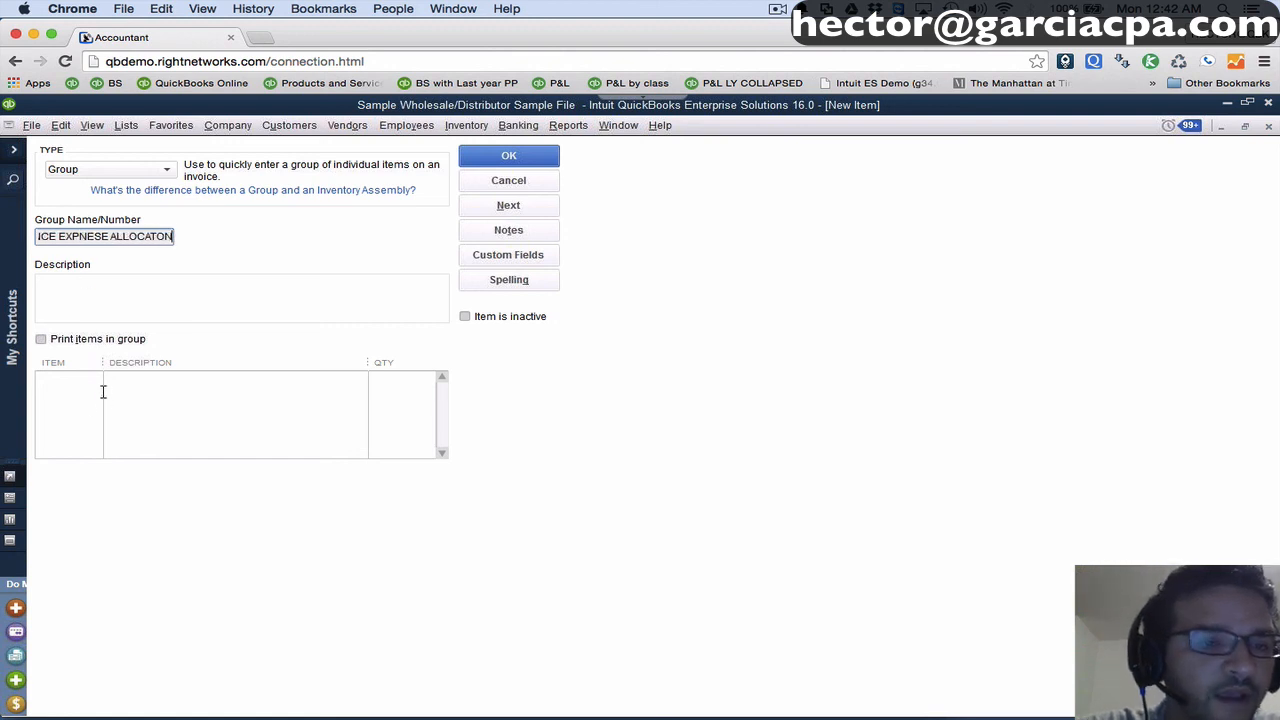
{"action": "left_click", "coordinate": [85, 382]}
{"action": "left_click", "coordinate": [118, 236]}
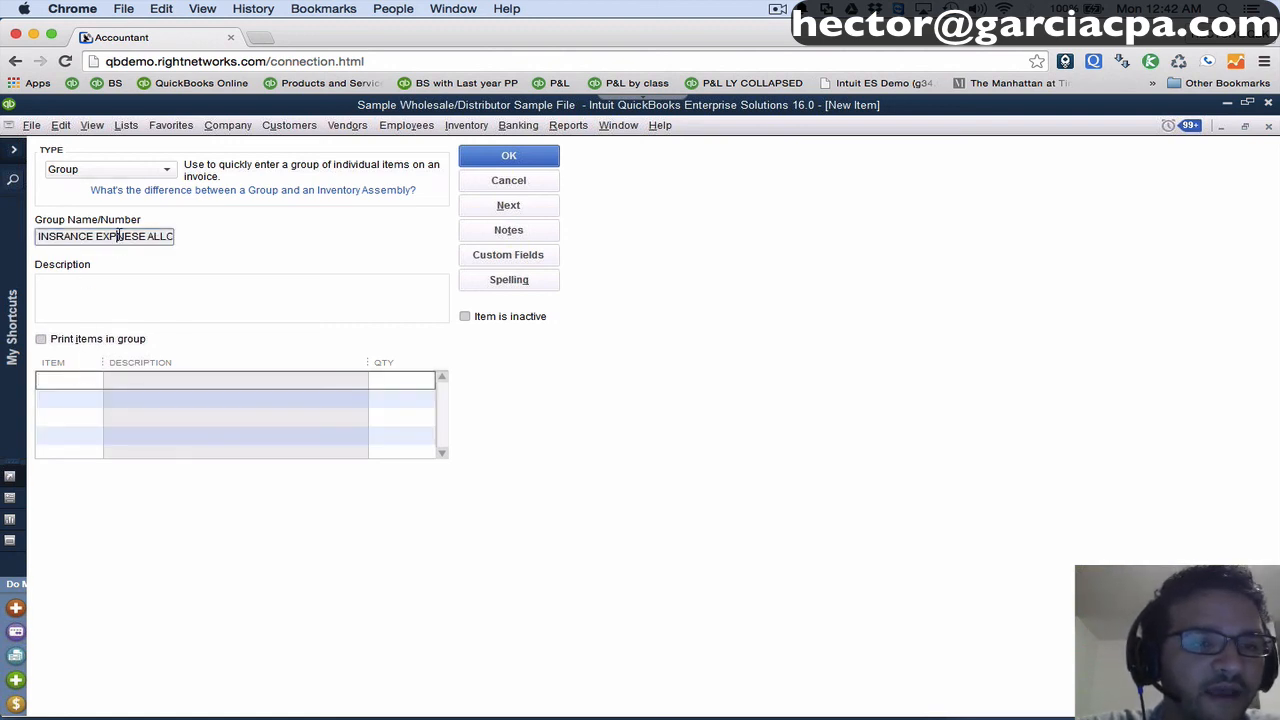
{"action": "type", "text": "E"}
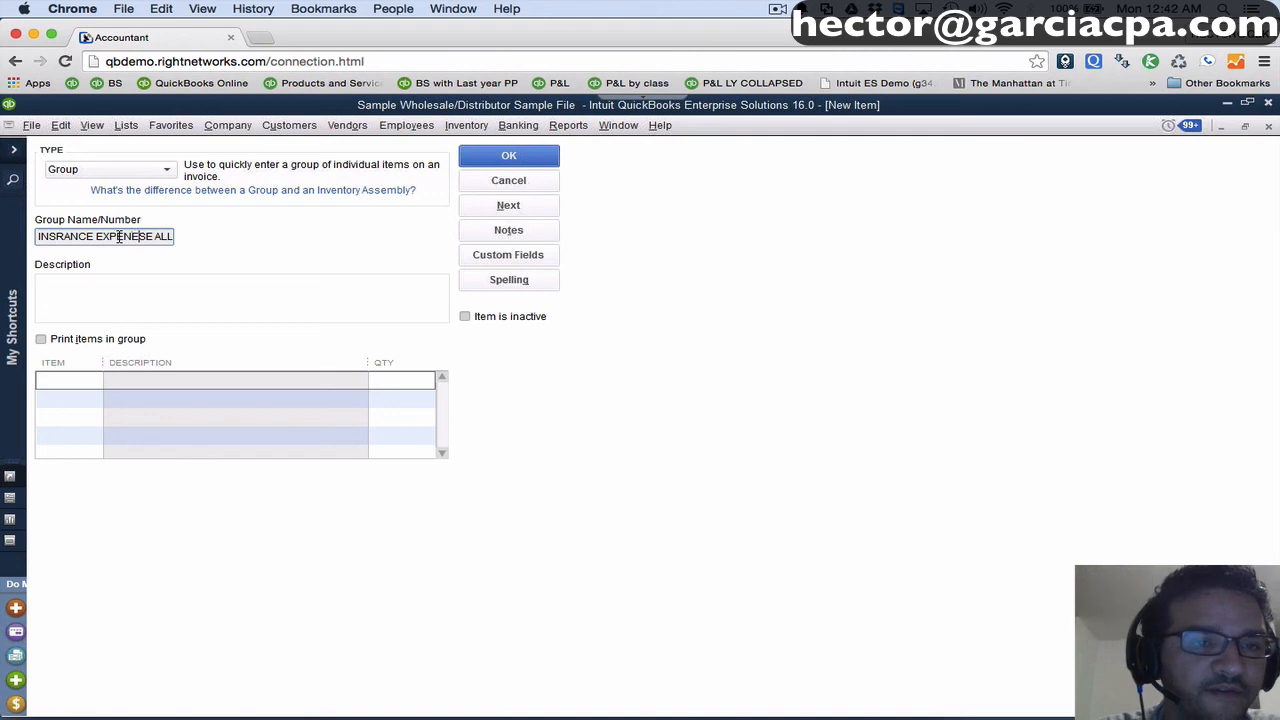
{"action": "key", "text": "Delete"}
Widen the group's Item column and add the INSURANCE EXPENSE item on the first four lines.
{"action": "left_click", "coordinate": [67, 385]}
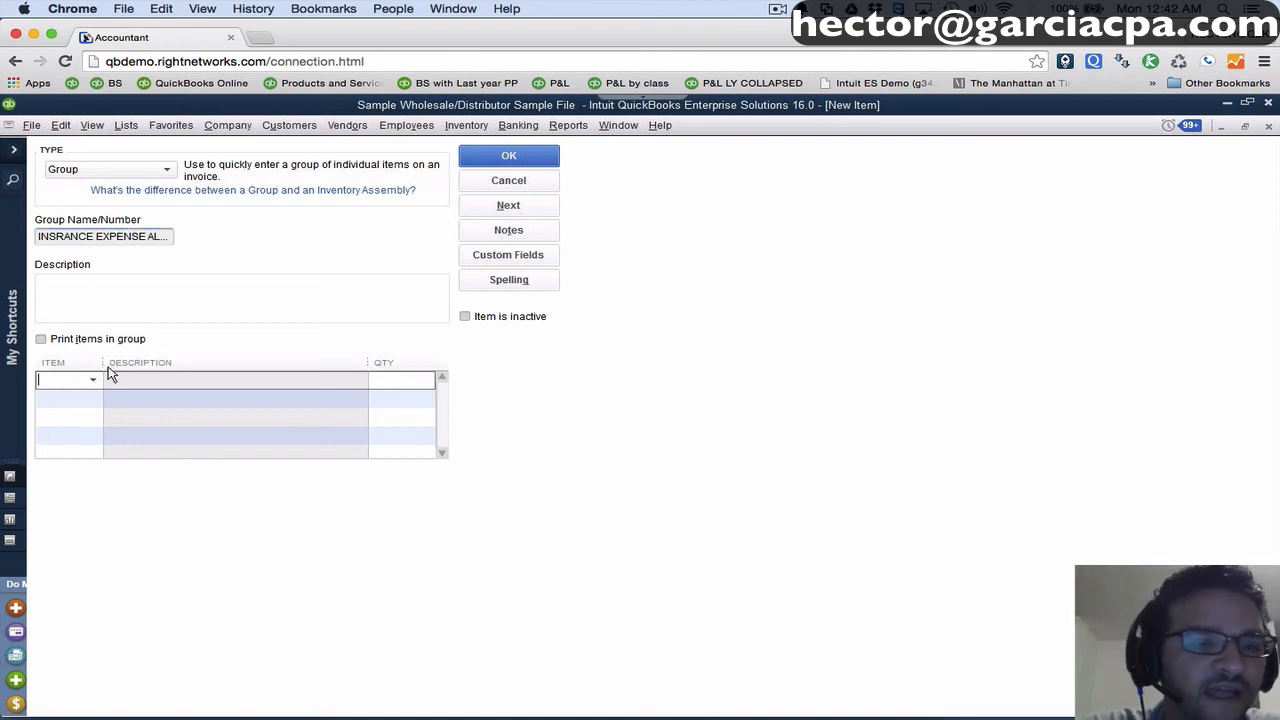
{"action": "left_click_drag", "start_coordinate": [105, 370], "coordinate": [181, 363]}
{"action": "type", "text": "INS"}
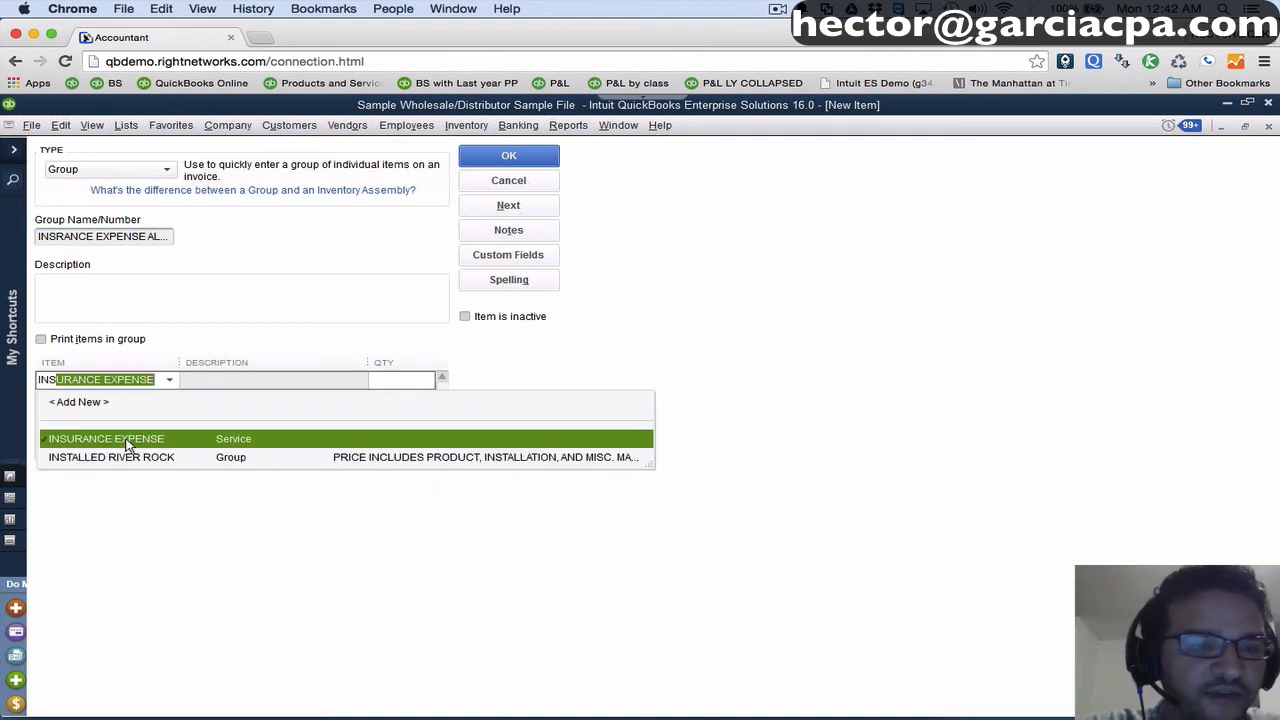
{"action": "left_click", "coordinate": [127, 440]}
{"action": "left_click", "coordinate": [80, 398]}
{"action": "type", "text": "INSURANCE EXPENSE"}
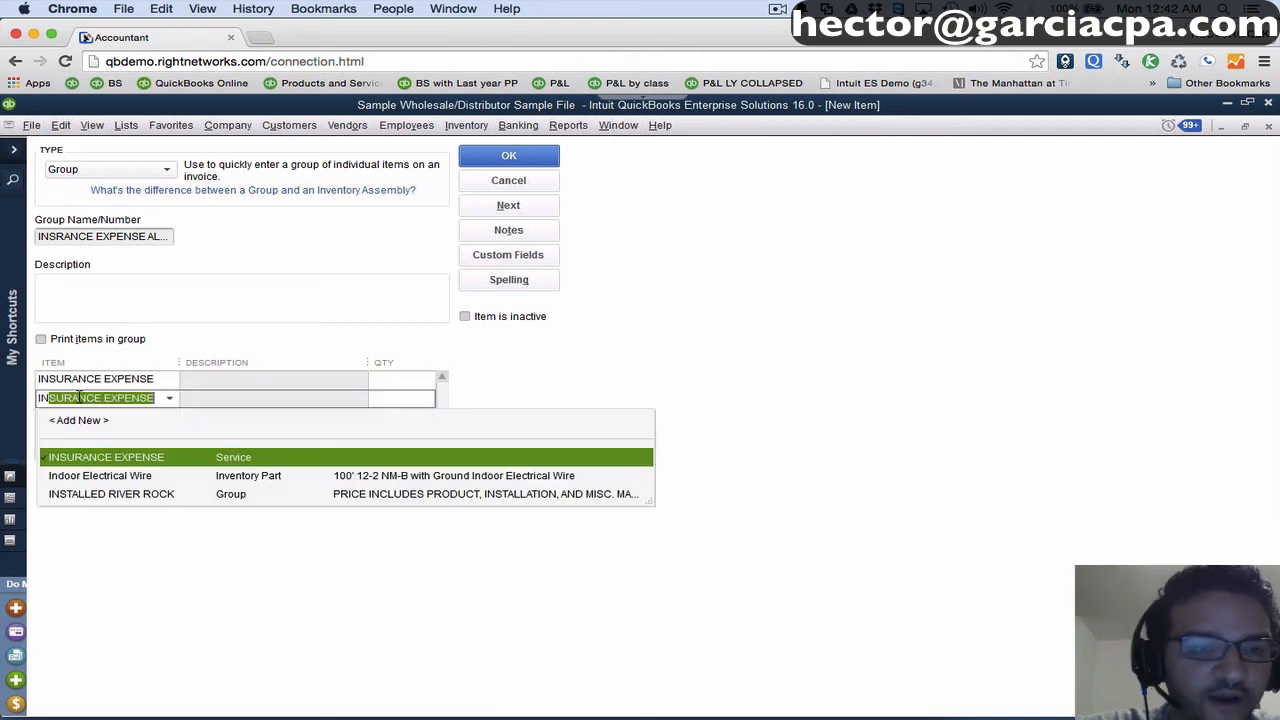
{"action": "left_click", "coordinate": [73, 454]}
{"action": "left_click", "coordinate": [69, 418]}
{"action": "type", "text": "INSURANCE EXPENSE"}
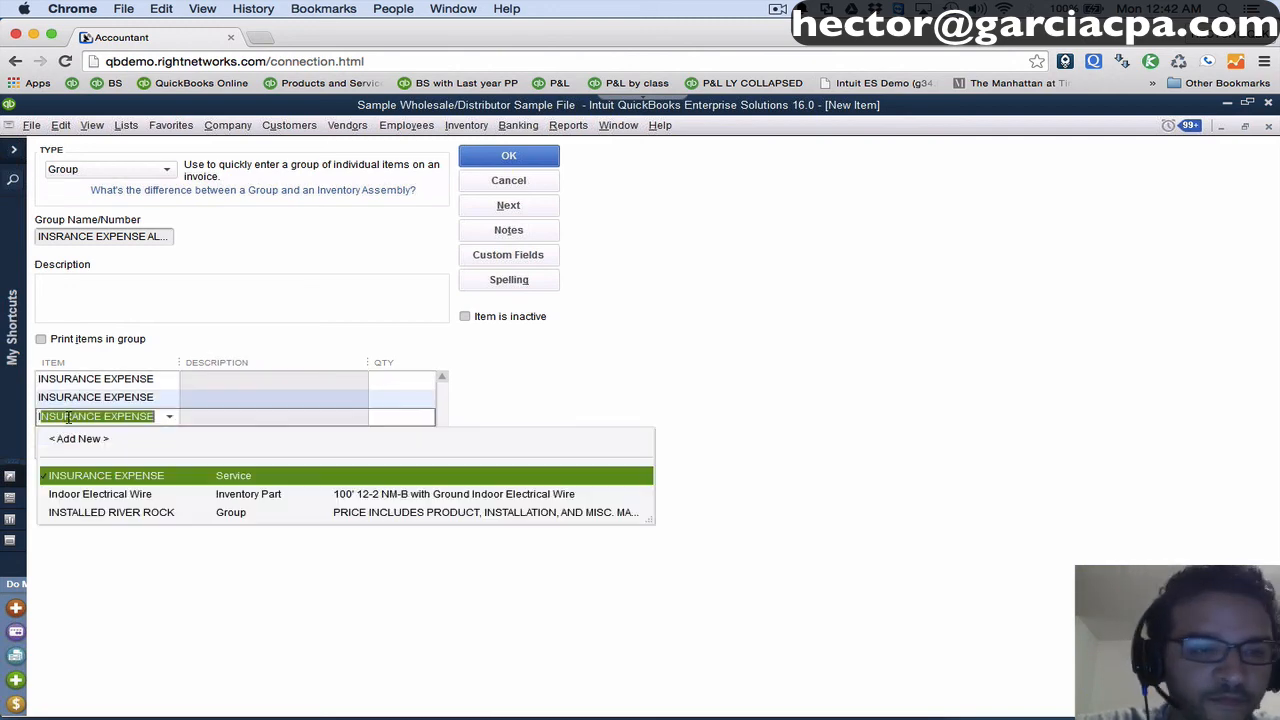
{"action": "left_click", "coordinate": [73, 475]}
{"action": "left_click", "coordinate": [77, 434]}
{"action": "type", "text": "INSURANCE EXPENSE"}
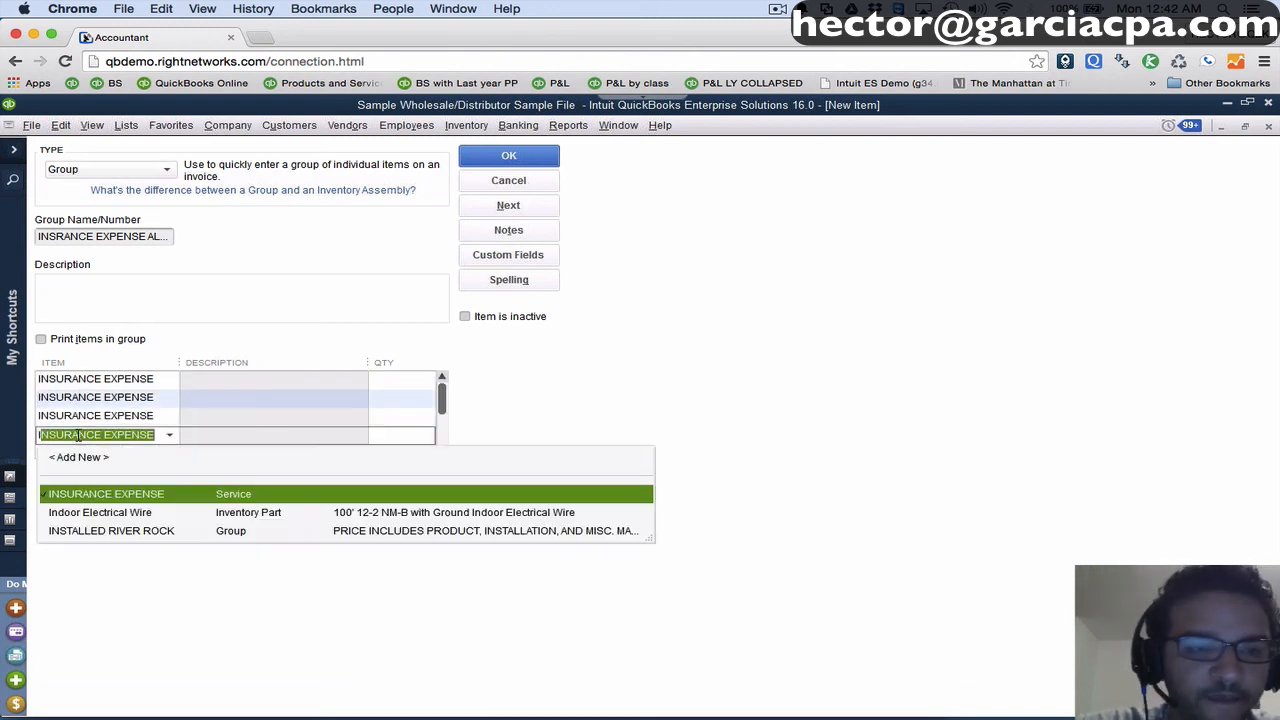
{"action": "left_click", "coordinate": [86, 493]}
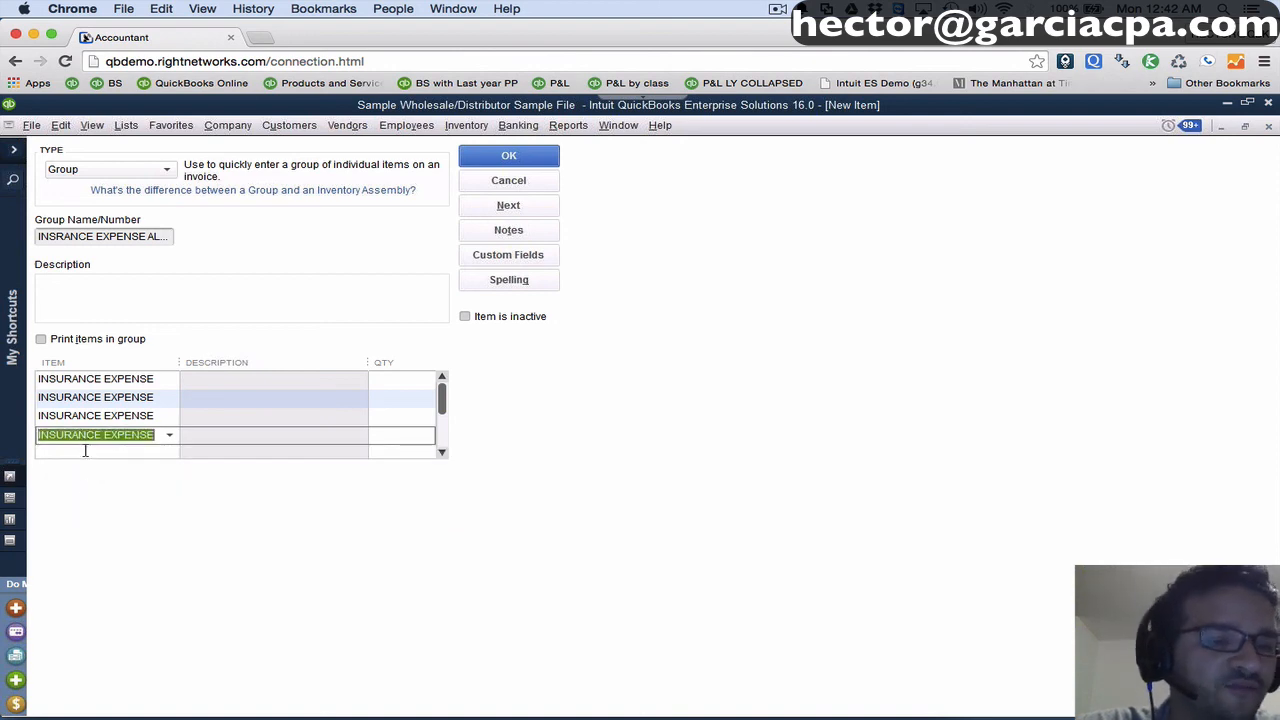
Add INSURANCE EXPENSE on three more lines of the group, for seven lines in all.
{"action": "left_click", "coordinate": [85, 452]}
{"action": "type", "text": "INS"}
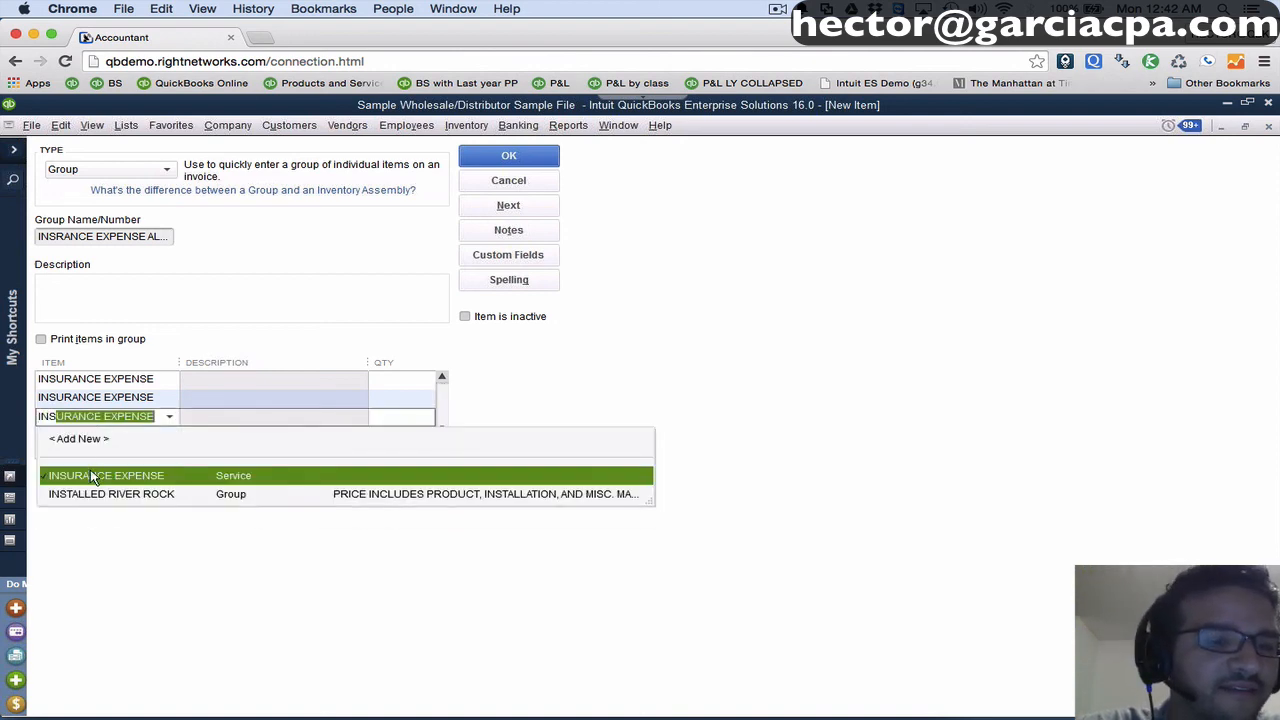
{"action": "left_click", "coordinate": [90, 469]}
{"action": "left_click", "coordinate": [88, 451]}
{"action": "type", "text": "INSURANCE EXPENSE"}
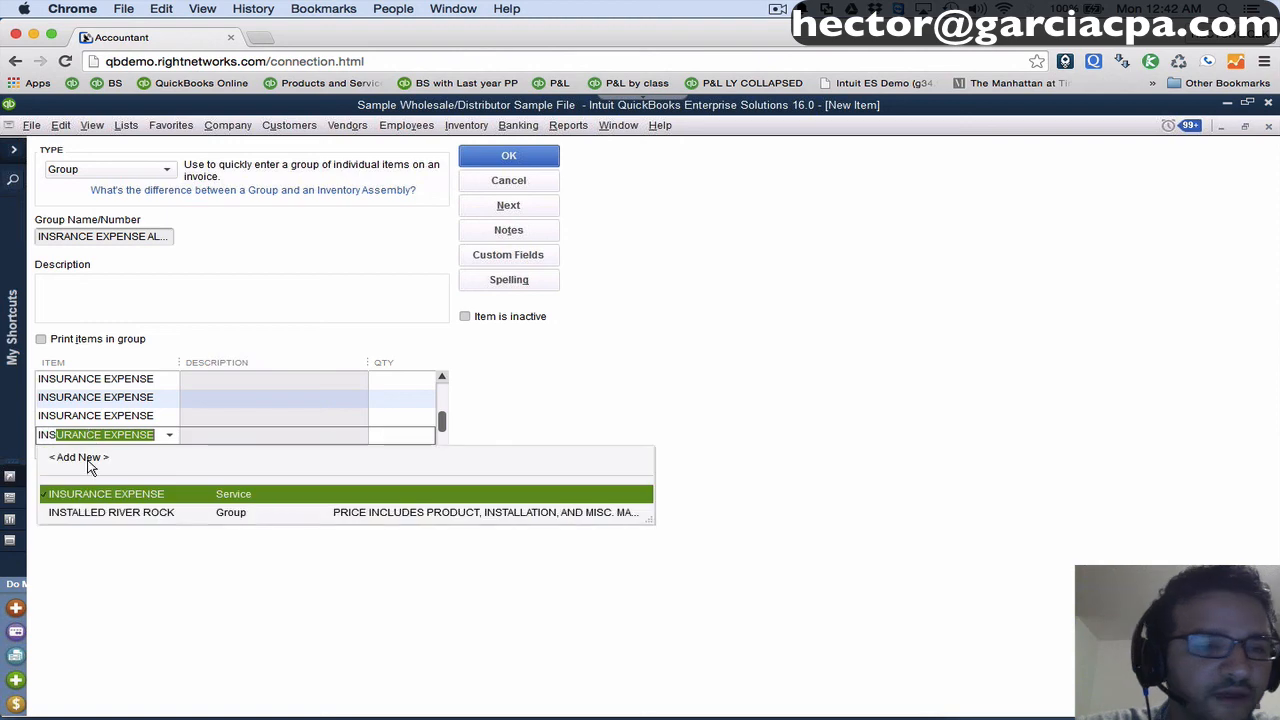
{"action": "left_click", "coordinate": [86, 491]}
{"action": "left_click", "coordinate": [74, 449]}
{"action": "type", "text": "INSURANCE EXPENSE"}
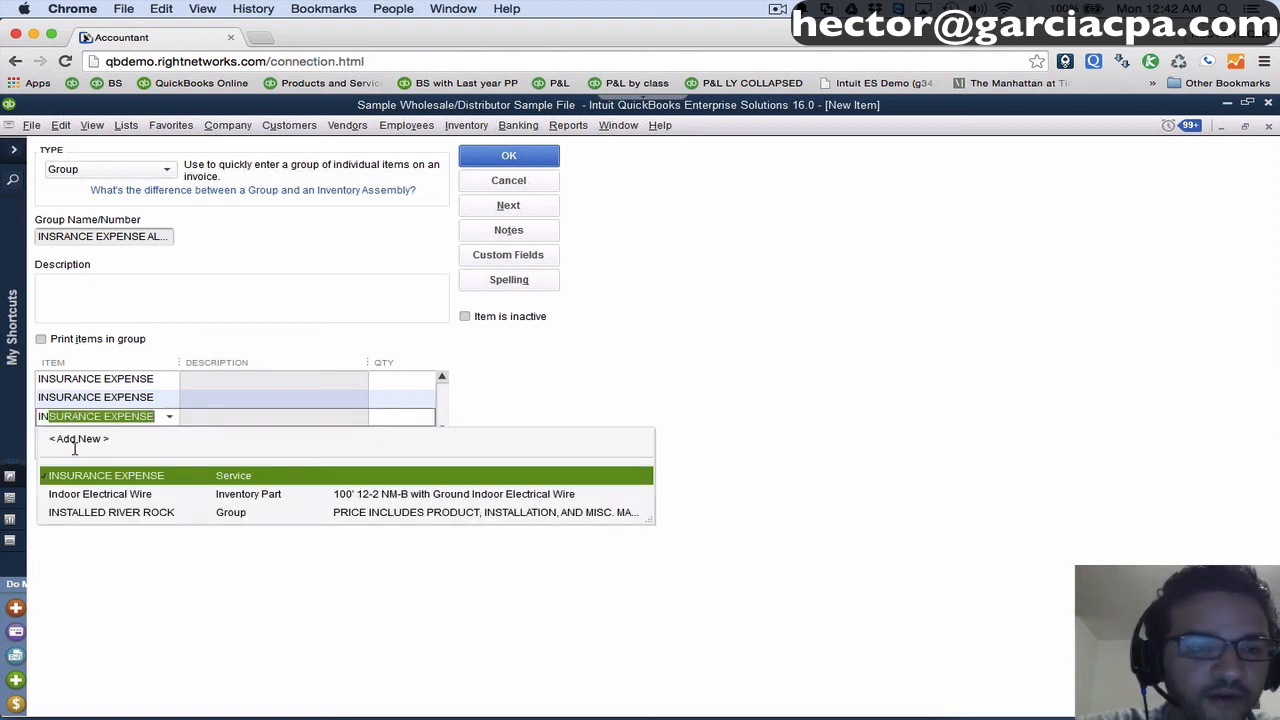
{"action": "left_click", "coordinate": [86, 474]}
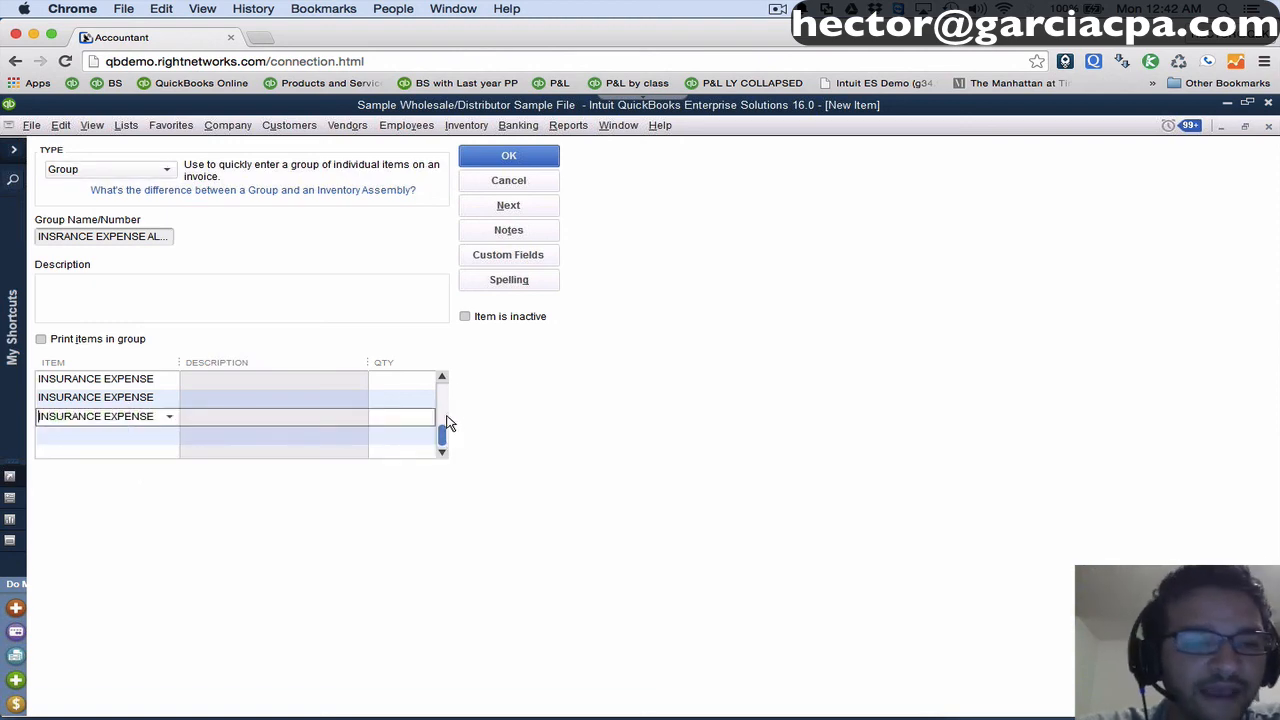
Set the quantities of the group's first four INSURANCE EXPENSE lines to 0.2, 0.15, 0.1 and 0.25.
{"action": "left_click_drag", "start_coordinate": [443, 428], "coordinate": [443, 374]}
{"action": "left_click", "coordinate": [408, 377]}
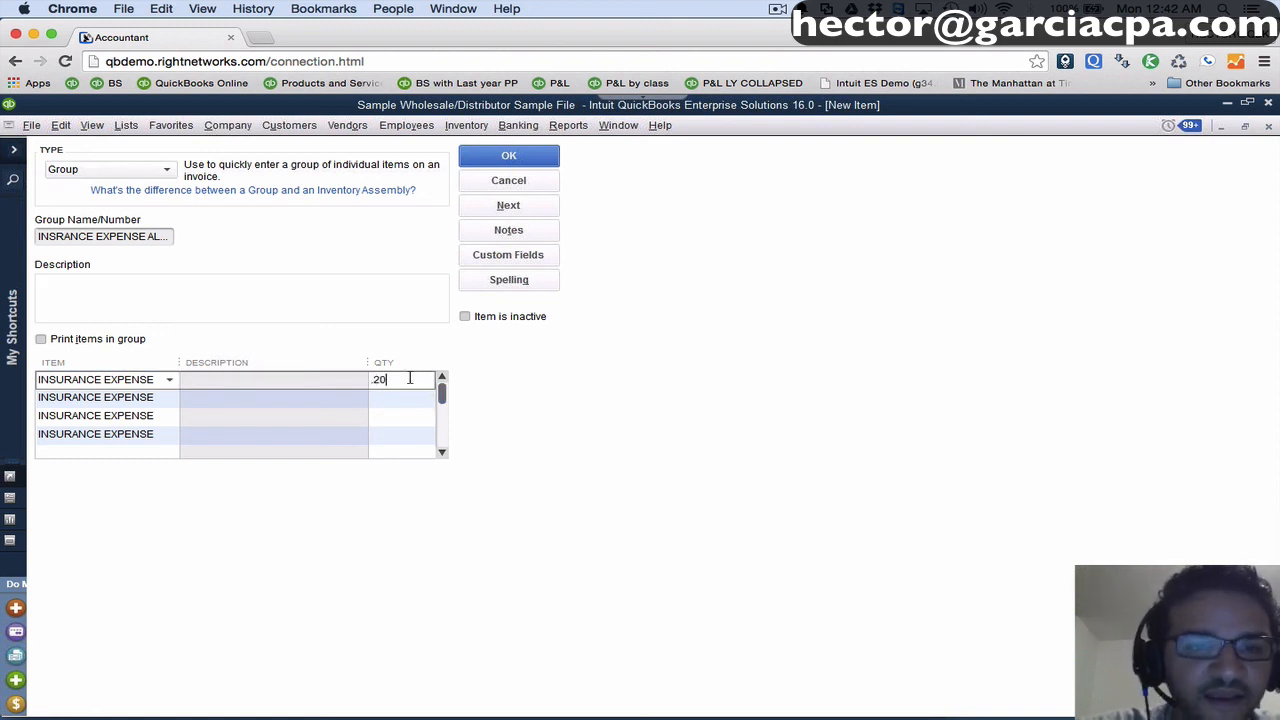
{"action": "left_click", "coordinate": [399, 400]}
{"action": "type", "text": ".1"}
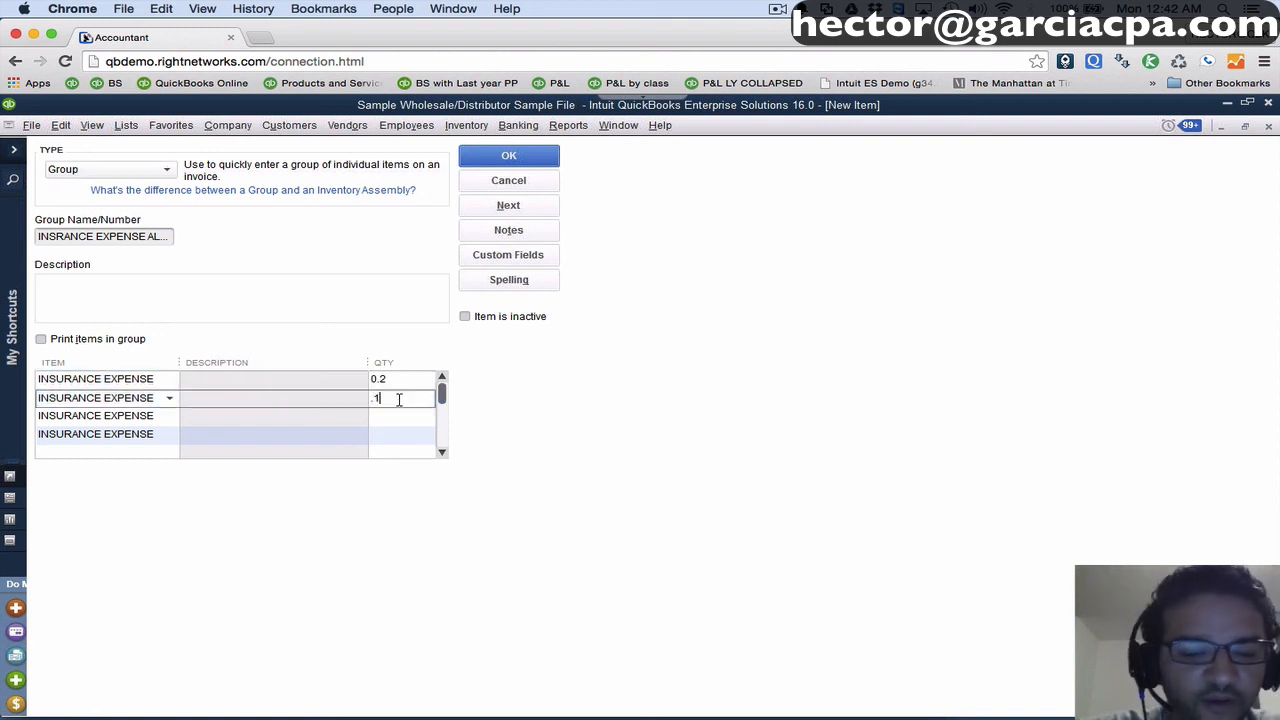
{"action": "type", "text": "5"}
{"action": "left_click", "coordinate": [384, 420]}
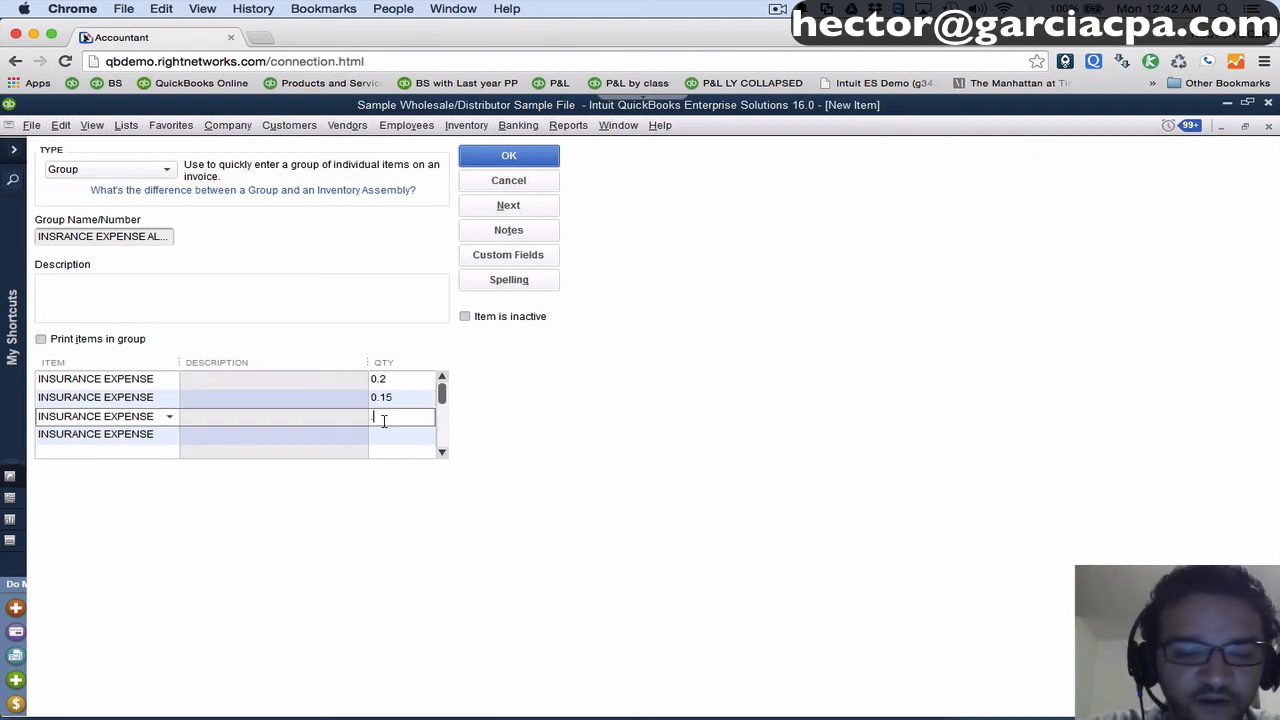
{"action": "left_click", "coordinate": [384, 435]}
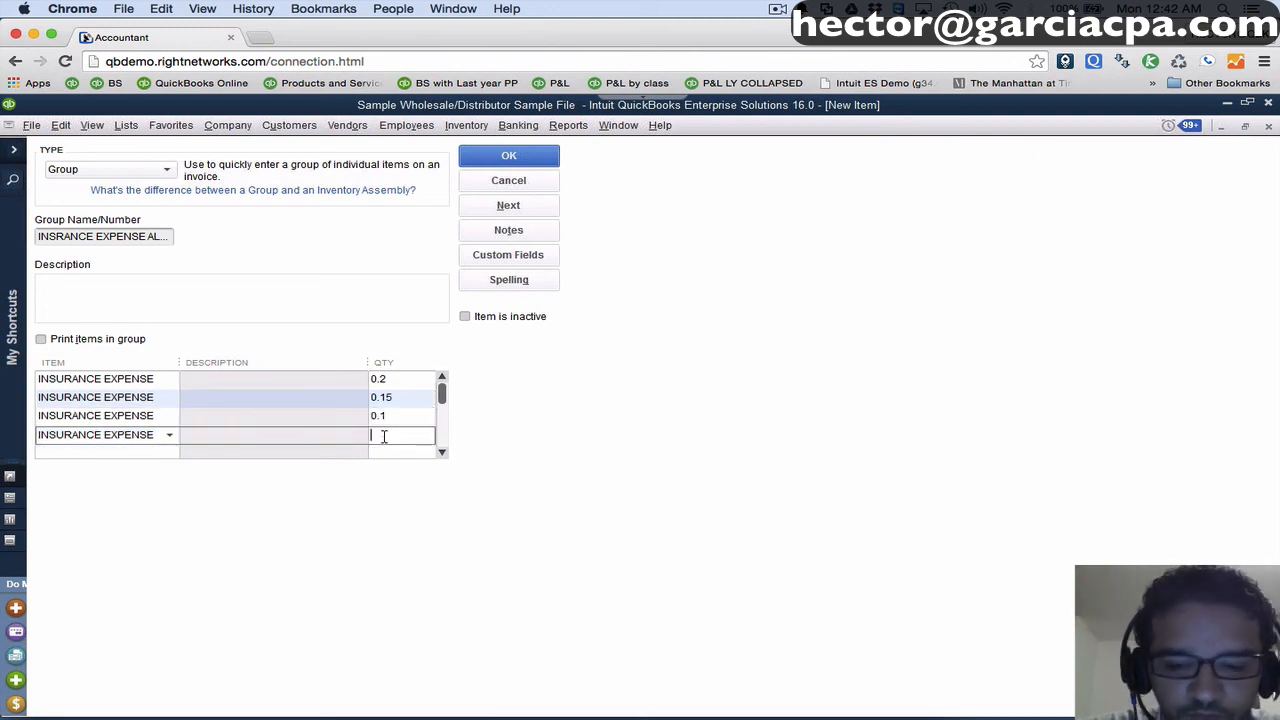
{"action": "left_click", "coordinate": [409, 385]}
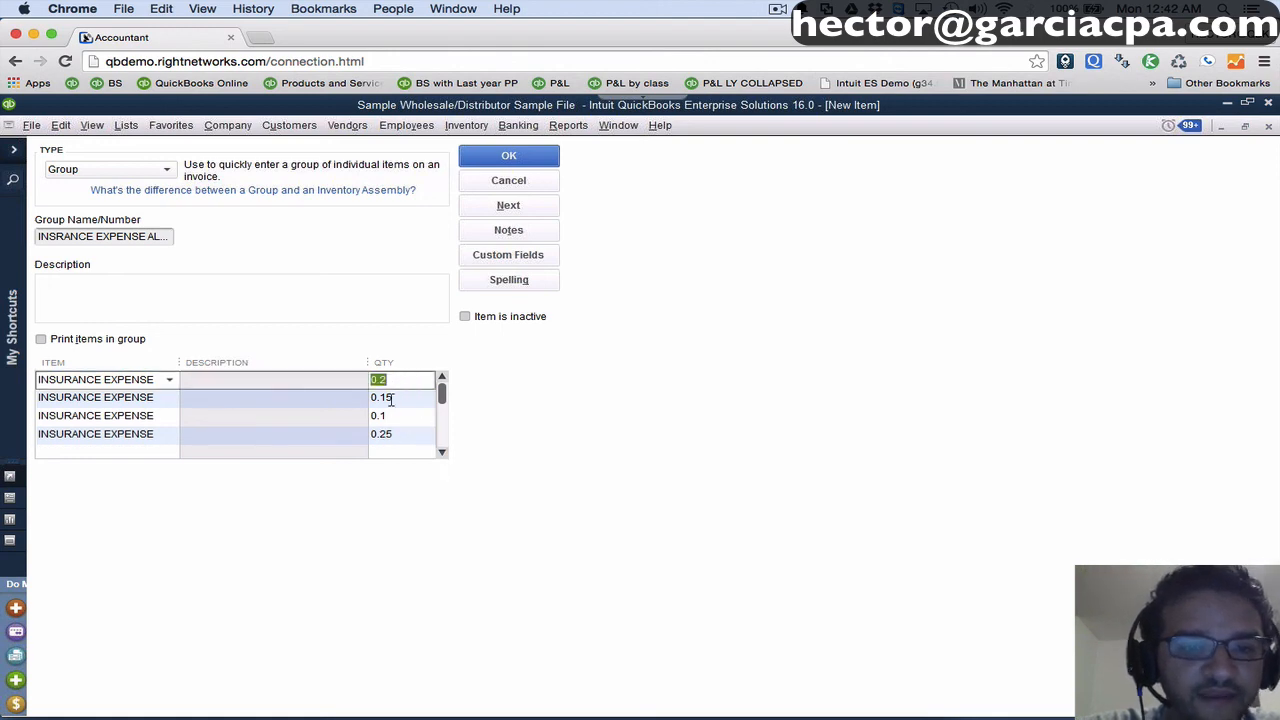
Set the quantities of the group's fifth, sixth and seventh INSURANCE EXPENSE lines to 0.15, 0.15 and 0.5.
{"action": "left_click", "coordinate": [442, 455]}
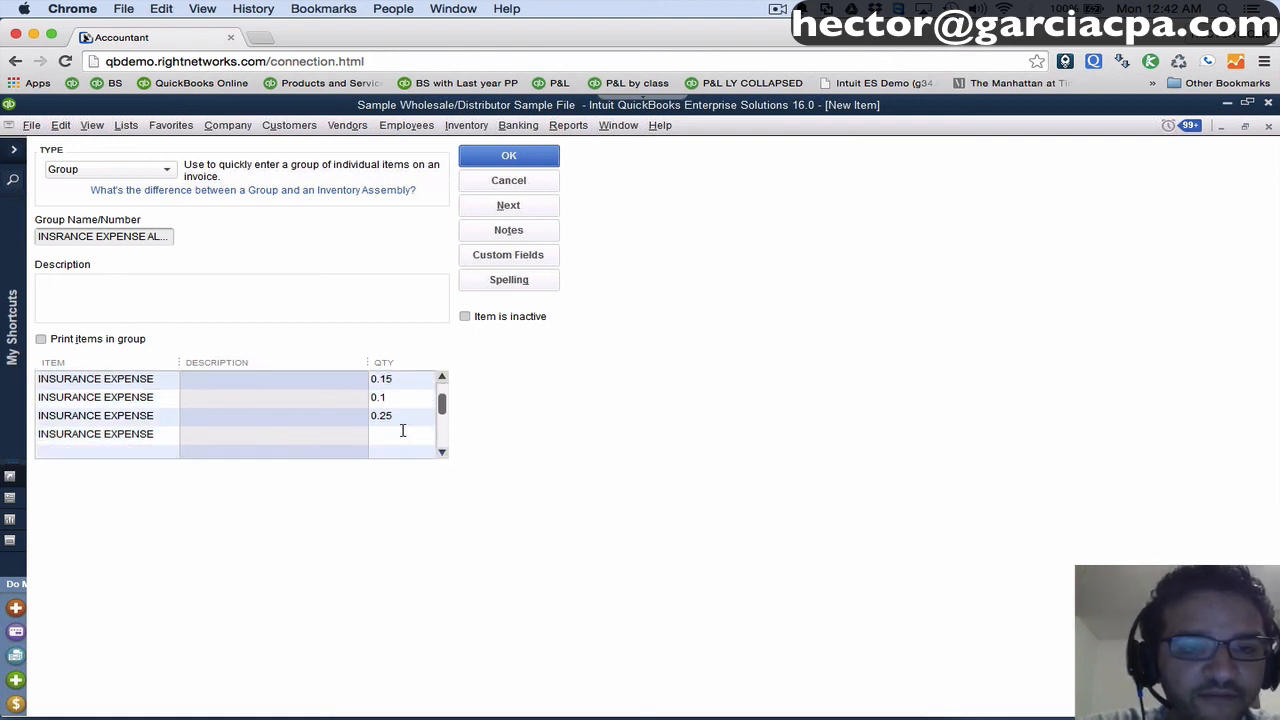
{"action": "left_click", "coordinate": [402, 432]}
{"action": "type", "text": ".15"}
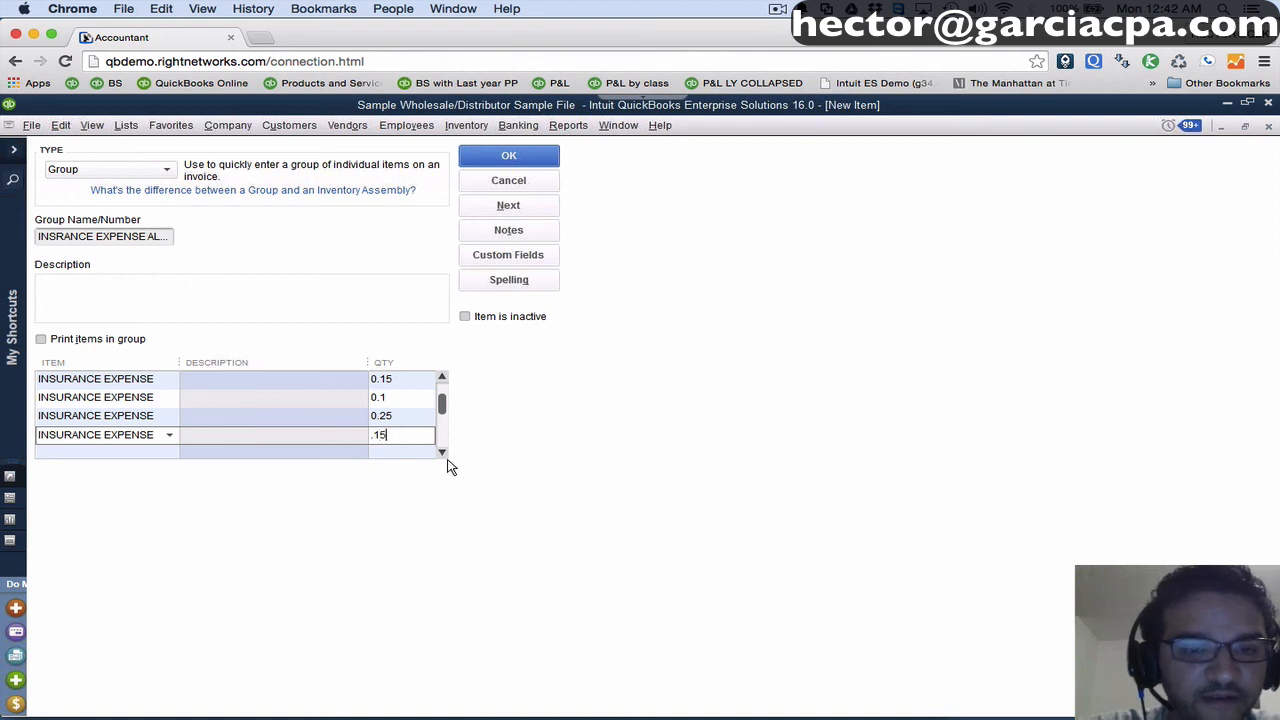
{"action": "left_click", "coordinate": [442, 453]}
{"action": "left_click", "coordinate": [414, 435]}
{"action": "type", "text": ".15"}
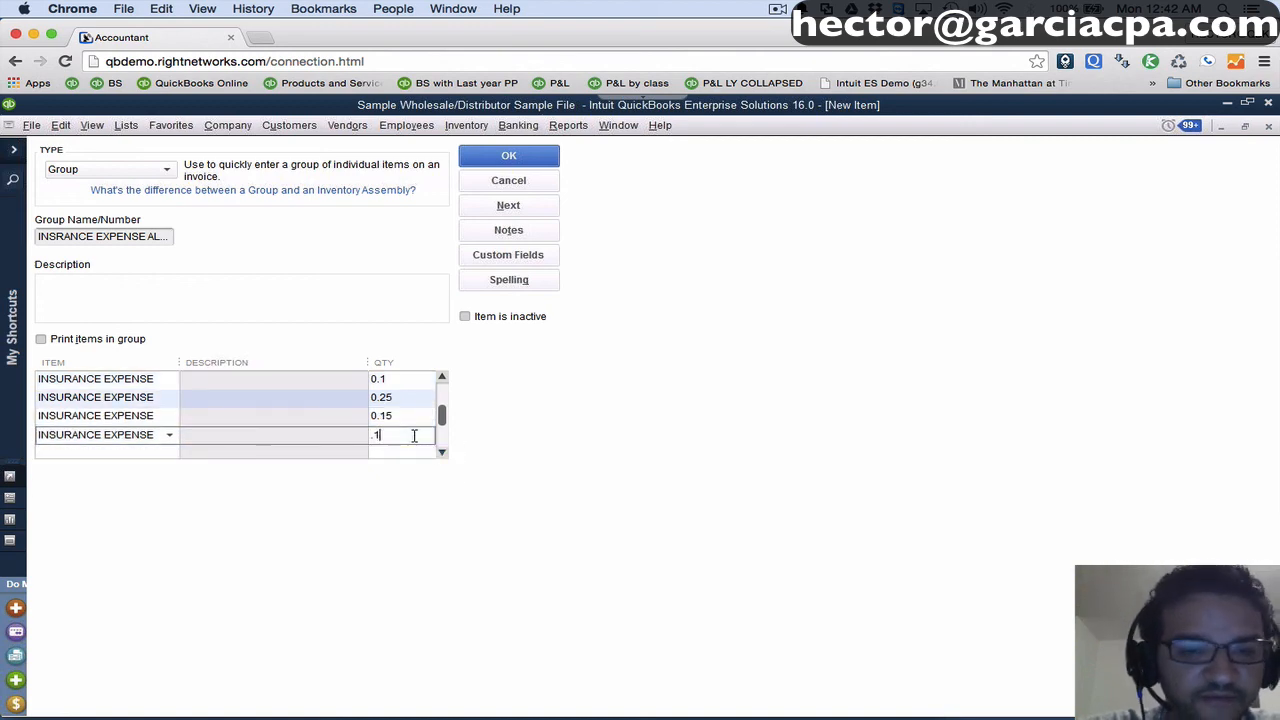
{"action": "left_click", "coordinate": [442, 453]}
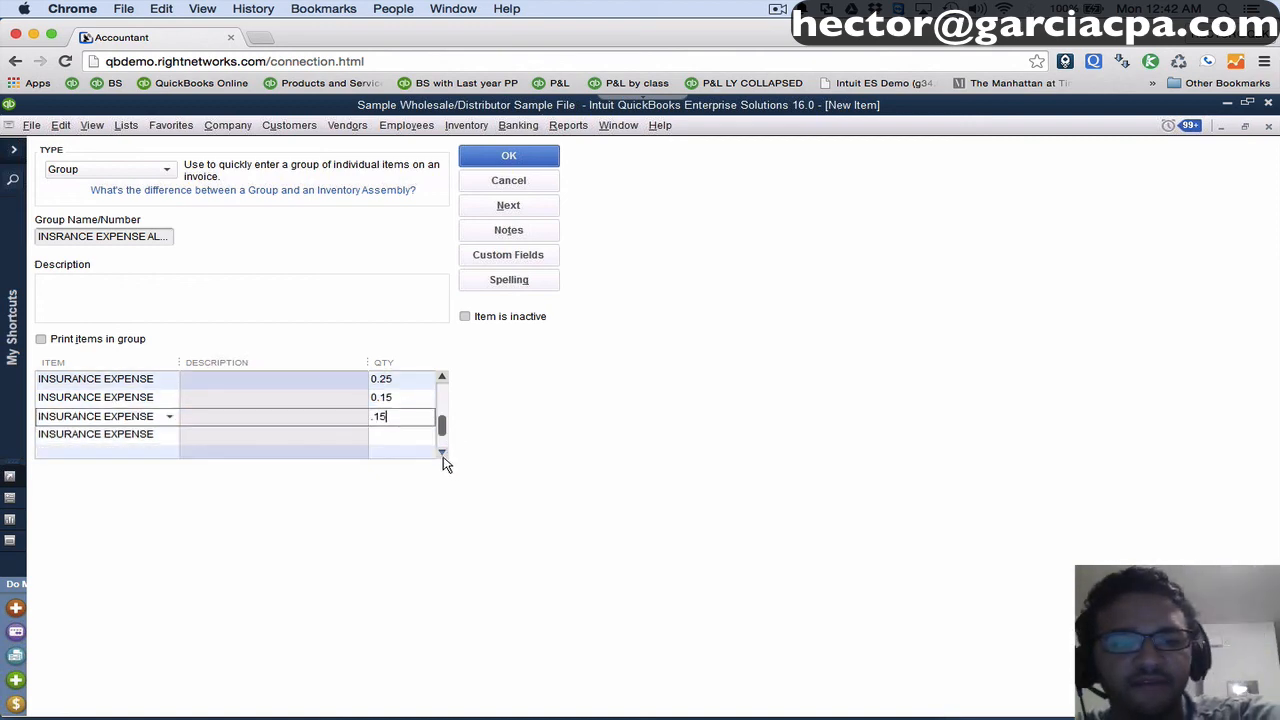
{"action": "left_click", "coordinate": [402, 436]}
{"action": "type", "text": ".5"}
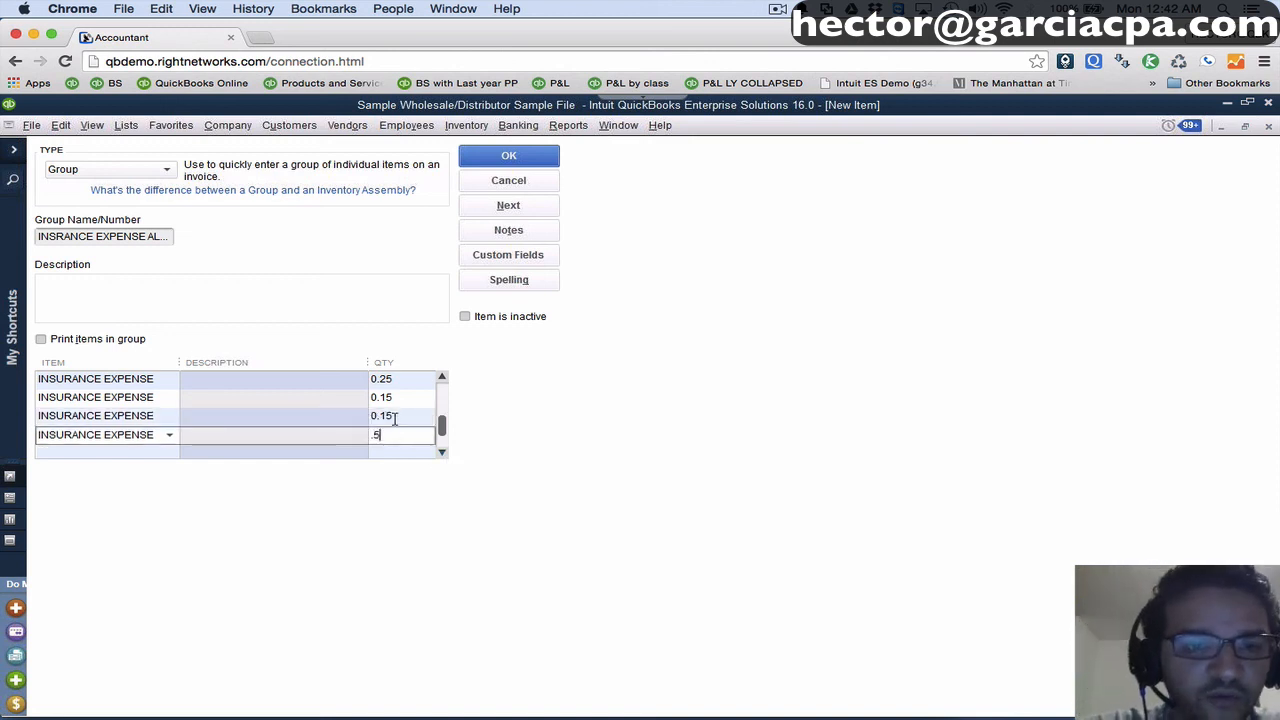
Correct the sixth line's quantity to 0.10 and the seventh's to 0.05, and save the group item.
{"action": "left_click", "coordinate": [395, 418]}
{"action": "type", "text": ".1"}
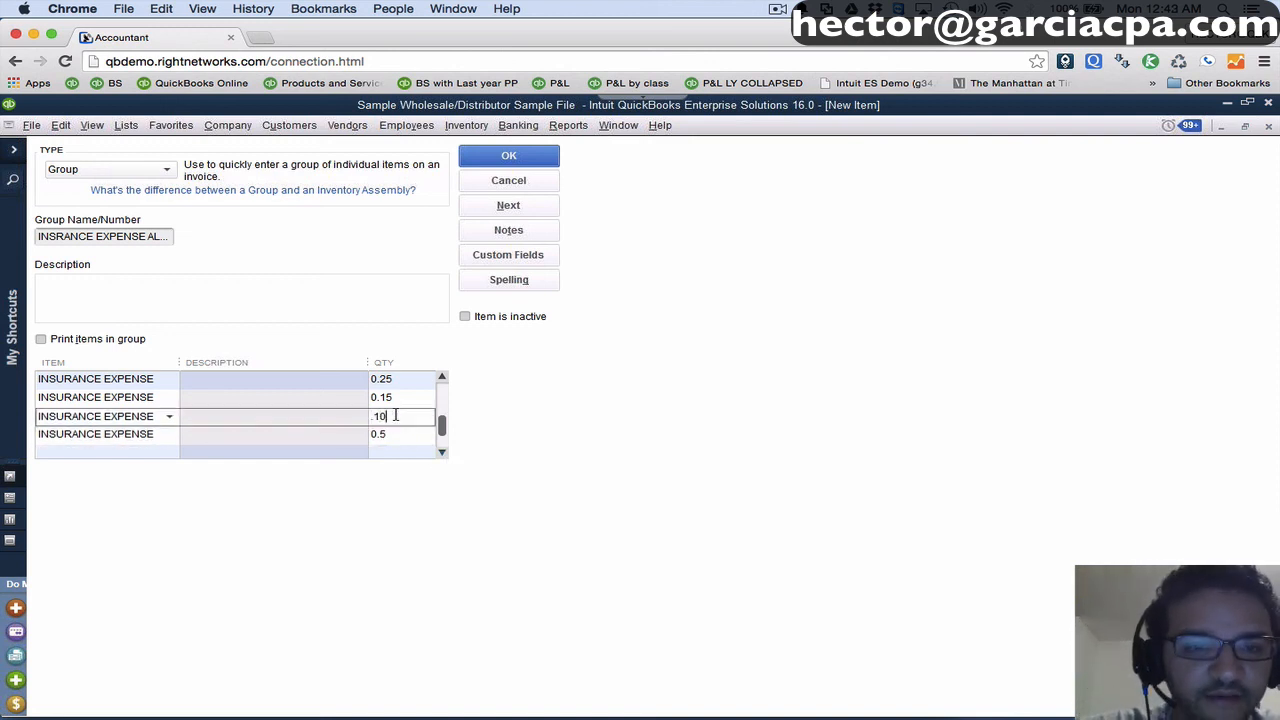
{"action": "left_click", "coordinate": [410, 379]}
{"action": "left_click", "coordinate": [508, 159]}
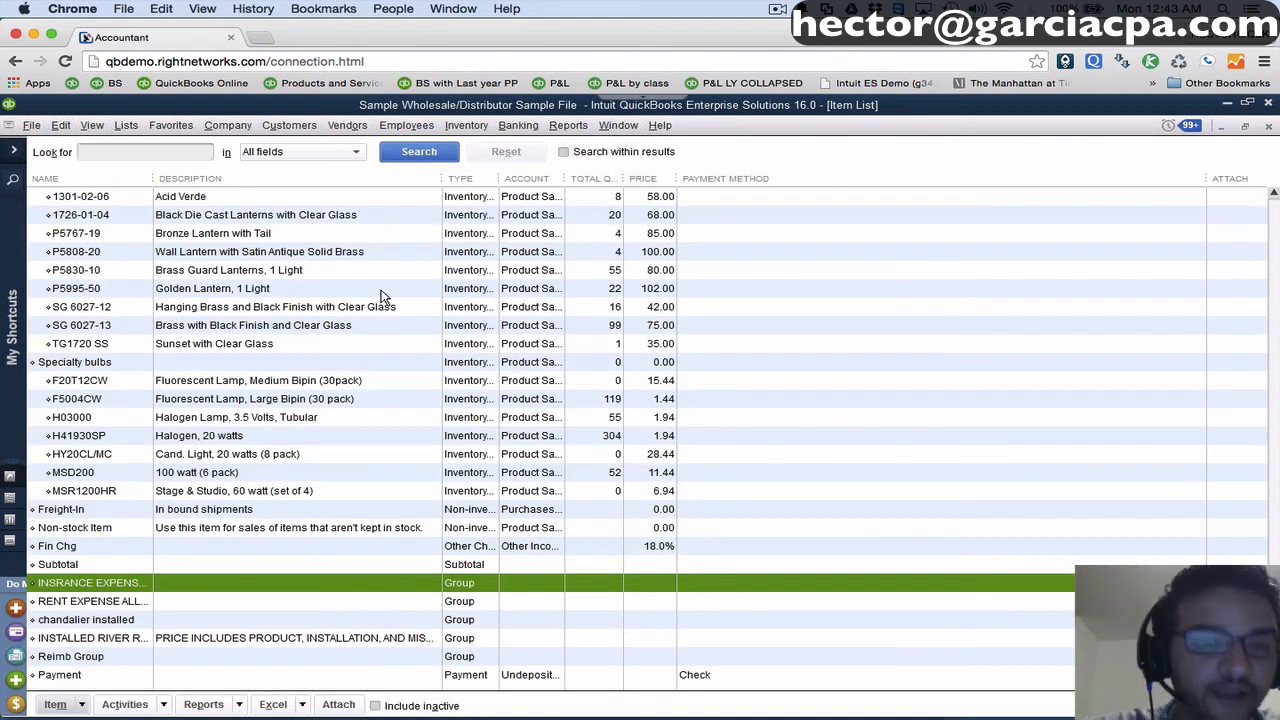
Open a new vendor bill, add the INSRANCE EXPENSE ALLOCATON group as its item, and widen the Item column slightly.
{"action": "left_click", "coordinate": [350, 128]}
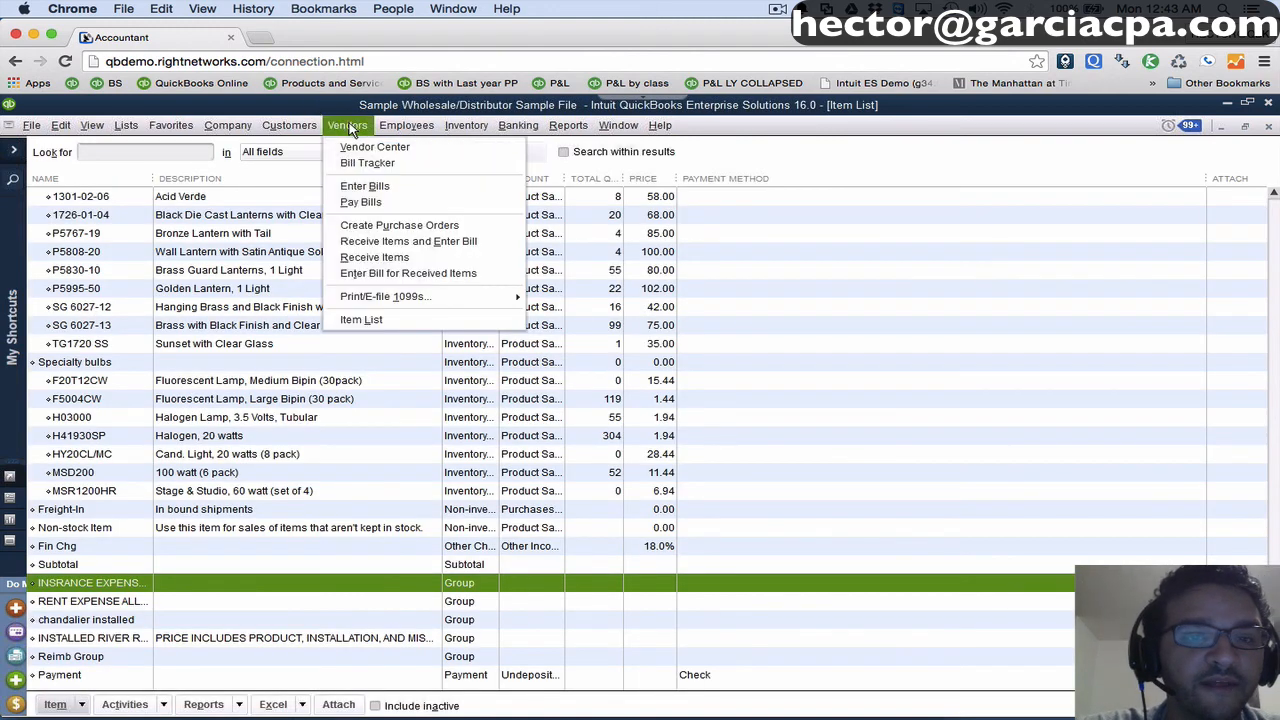
{"action": "left_click", "coordinate": [362, 190]}
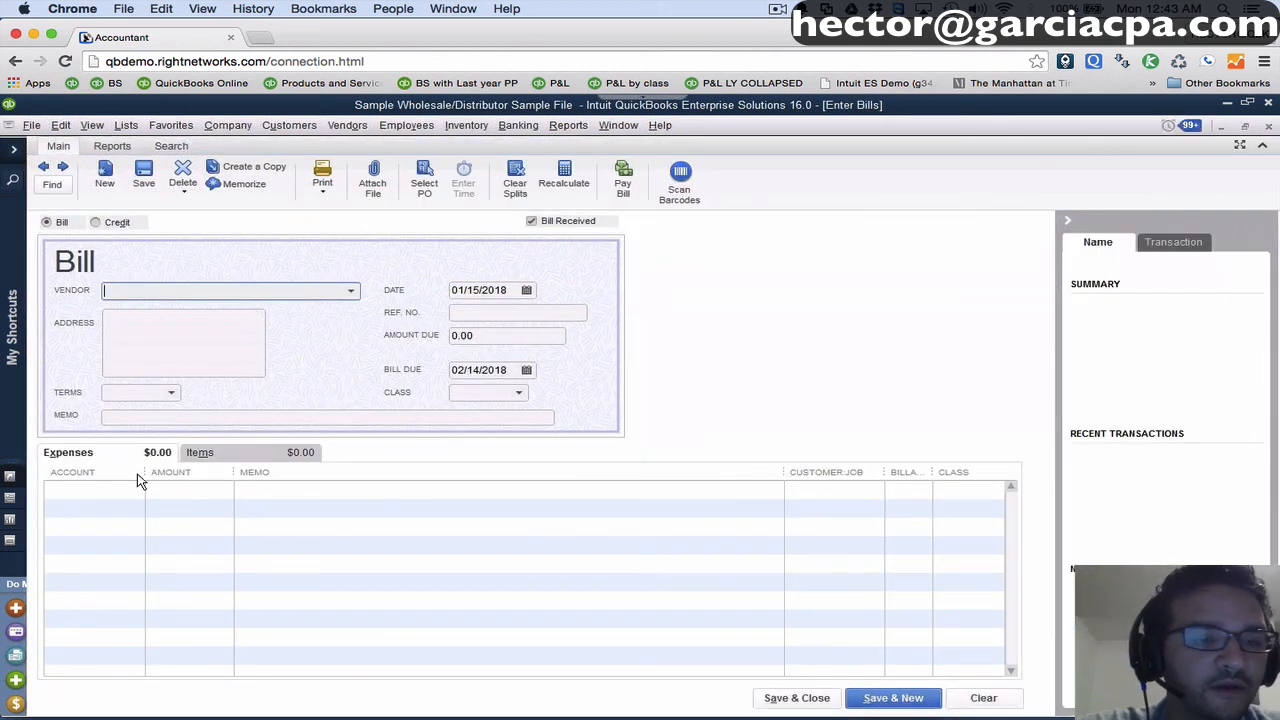
{"action": "left_click", "coordinate": [220, 454]}
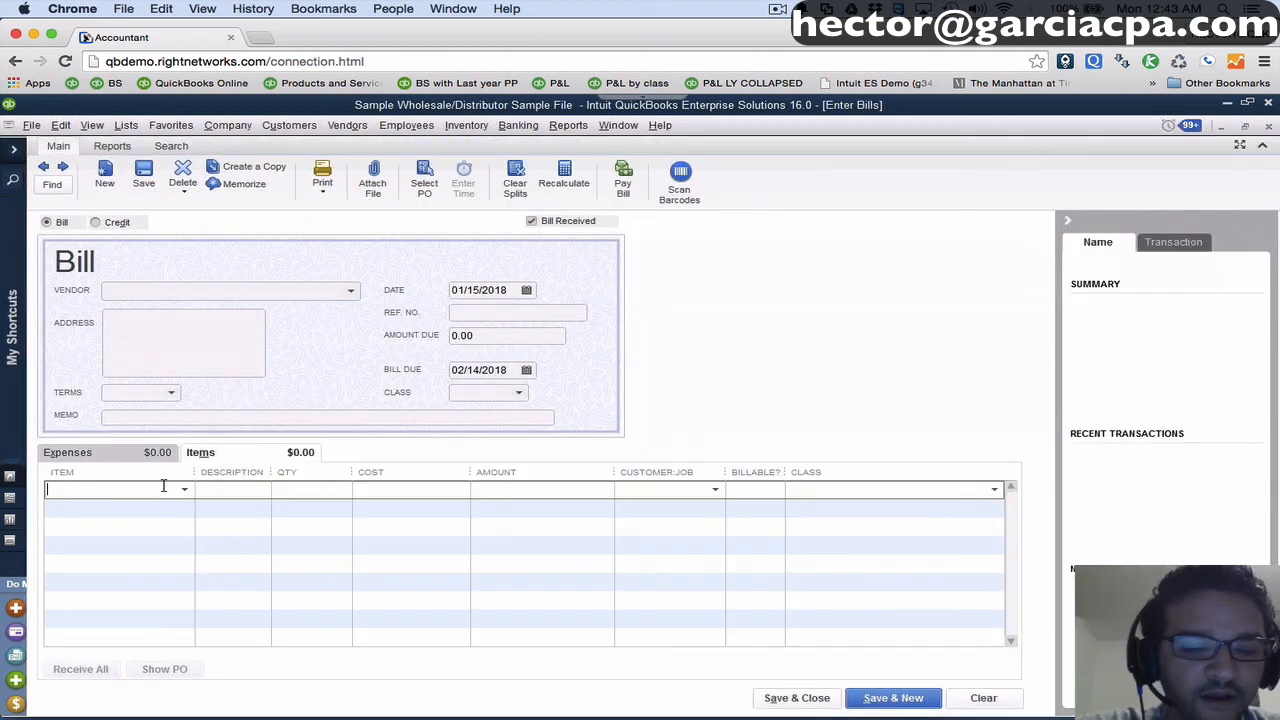
{"action": "type", "text": "Indoor Electrical Wire"}
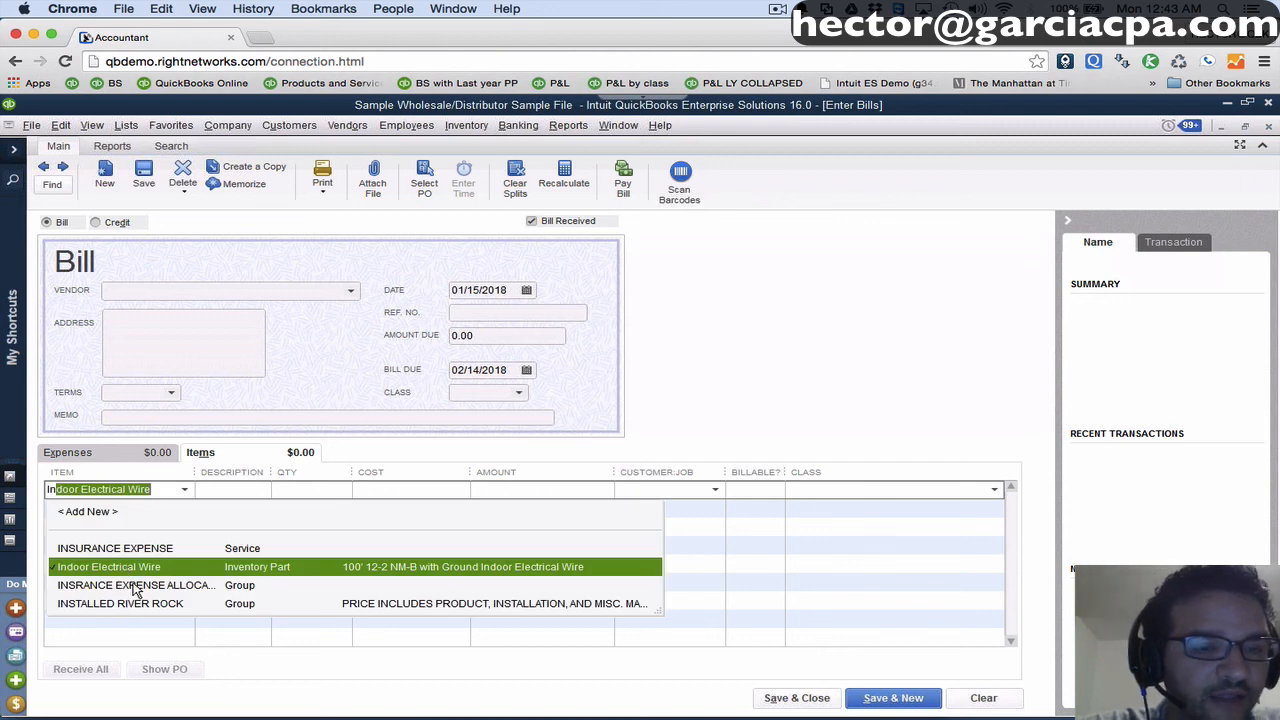
{"action": "left_click", "coordinate": [130, 585]}
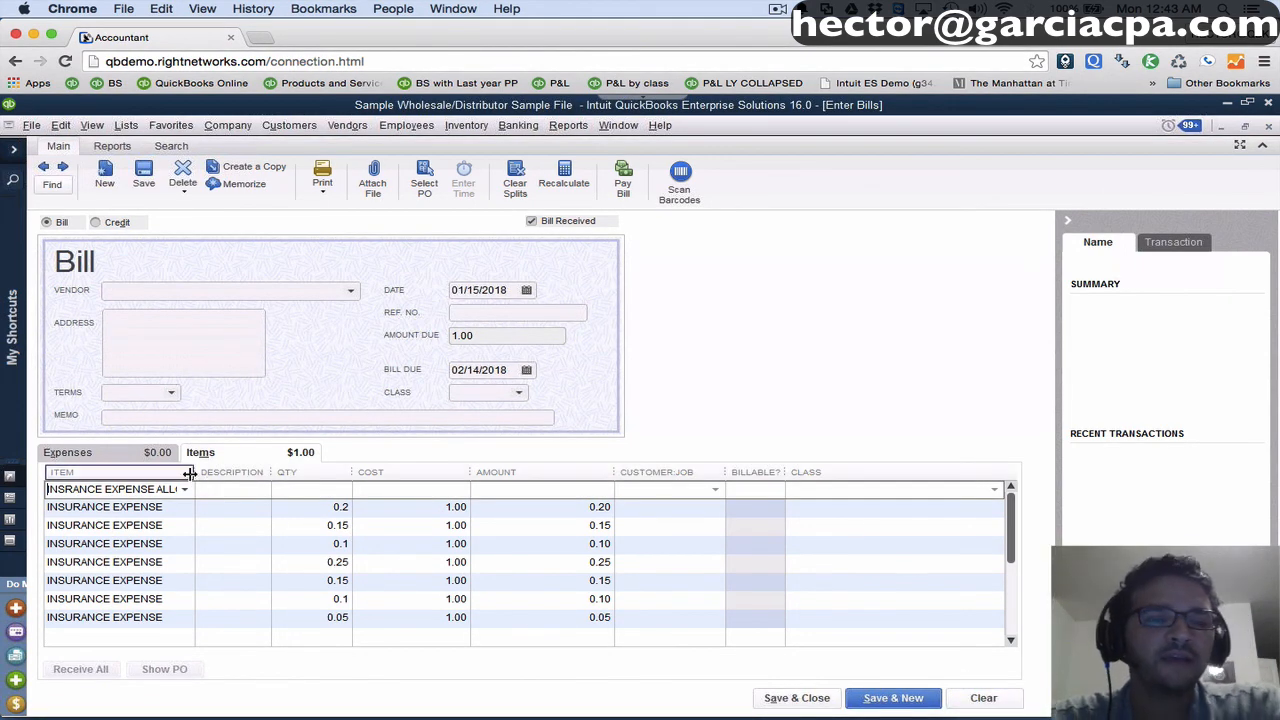
{"action": "left_click_drag", "start_coordinate": [195, 472], "coordinate": [205, 472]}
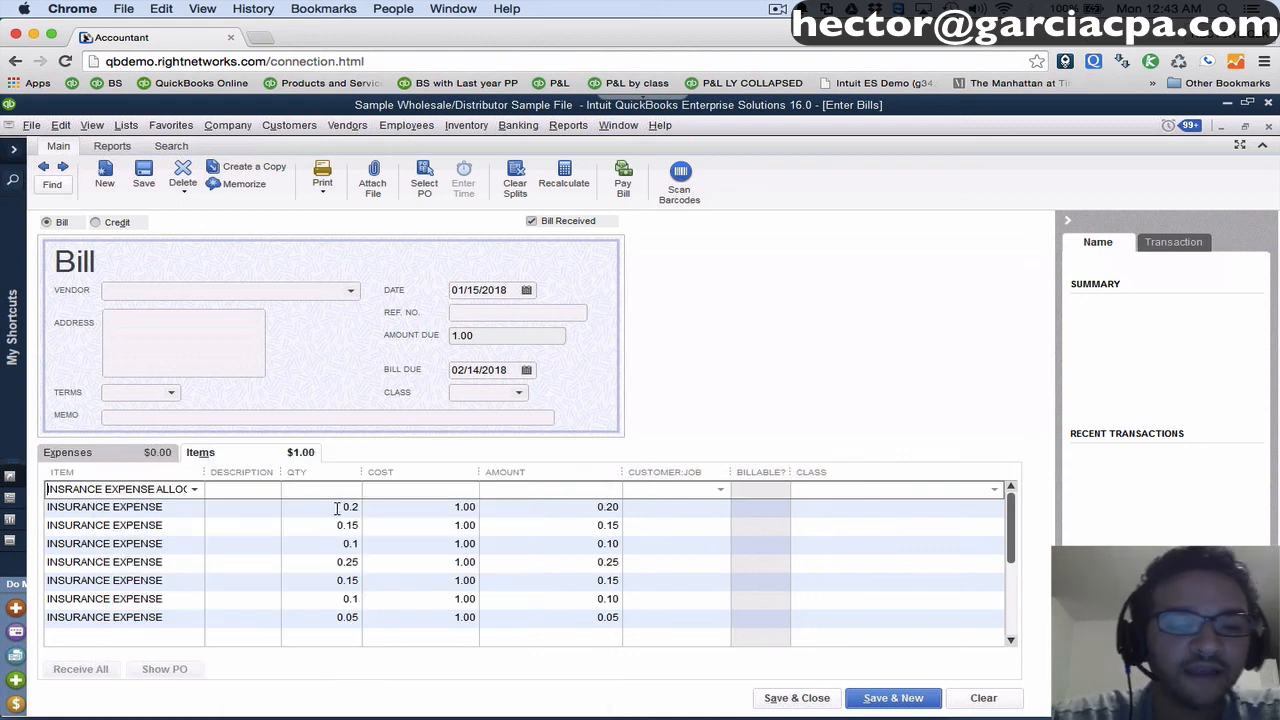
{"action": "left_click", "coordinate": [333, 508]}
{"action": "left_click", "coordinate": [326, 528]}
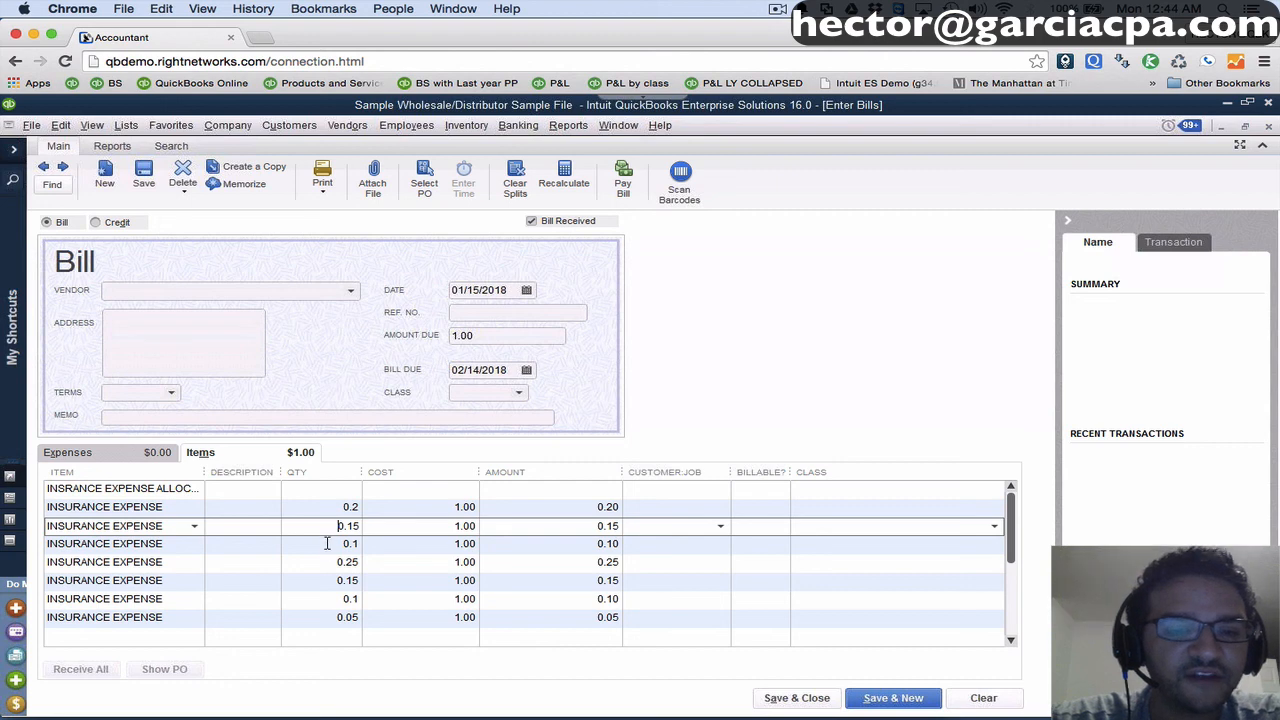
{"action": "left_click", "coordinate": [325, 564]}
{"action": "left_click", "coordinate": [330, 508]}
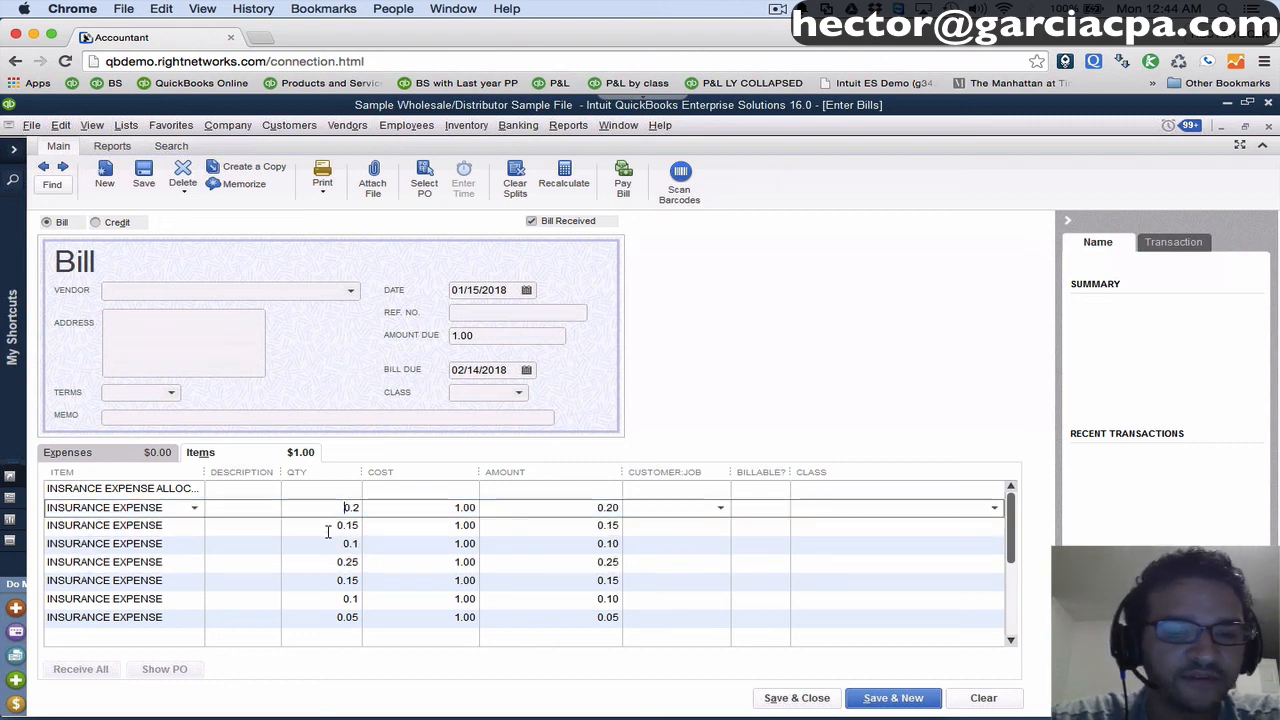
{"action": "left_click", "coordinate": [327, 526]}
{"action": "left_click", "coordinate": [326, 544]}
Assign the classes Ceiling Mounts and Modular Fluorescent to the bill's first two INSURANCE EXPENSE lines.
{"action": "left_click", "coordinate": [916, 521]}
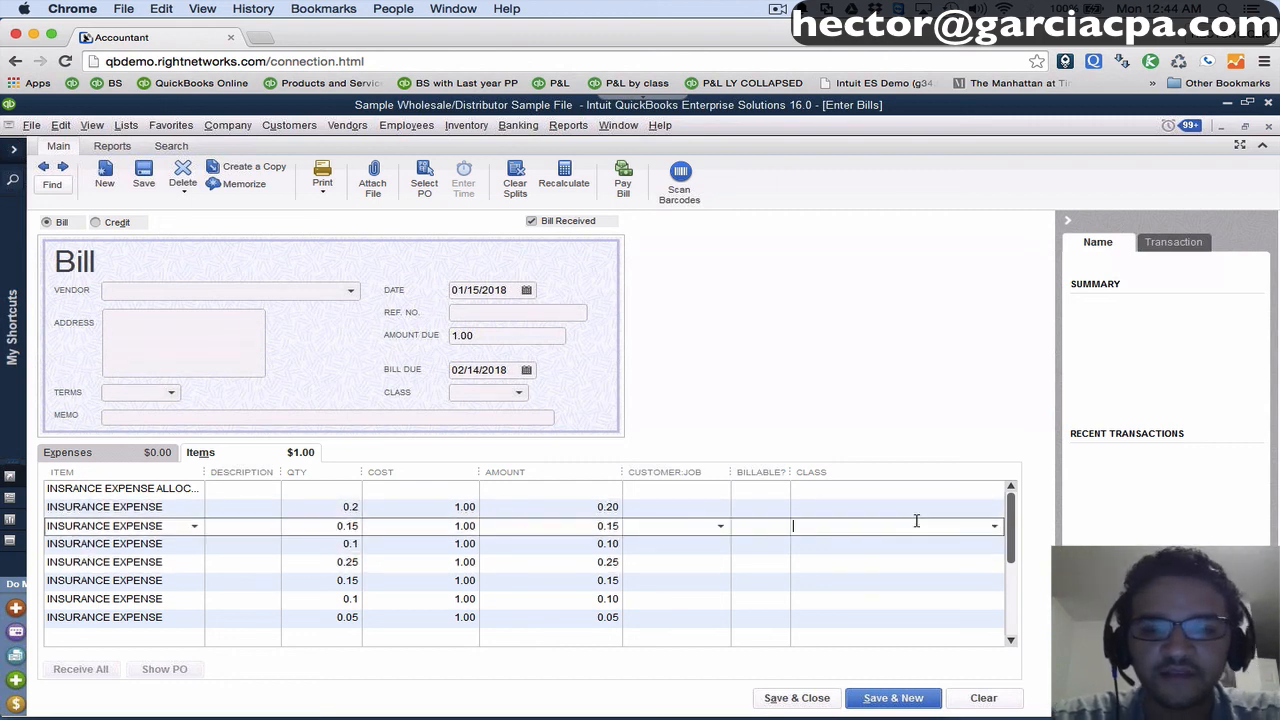
{"action": "left_click", "coordinate": [979, 509]}
{"action": "left_click", "coordinate": [997, 511]}
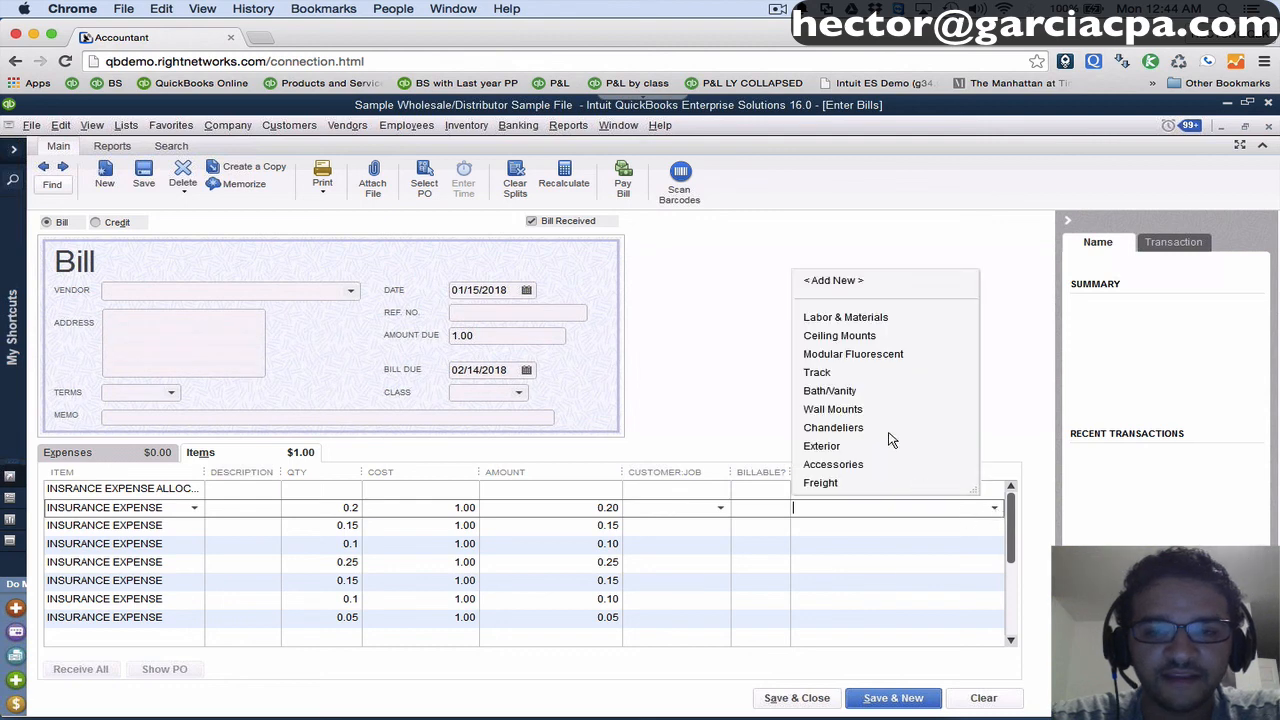
{"action": "left_click", "coordinate": [845, 336]}
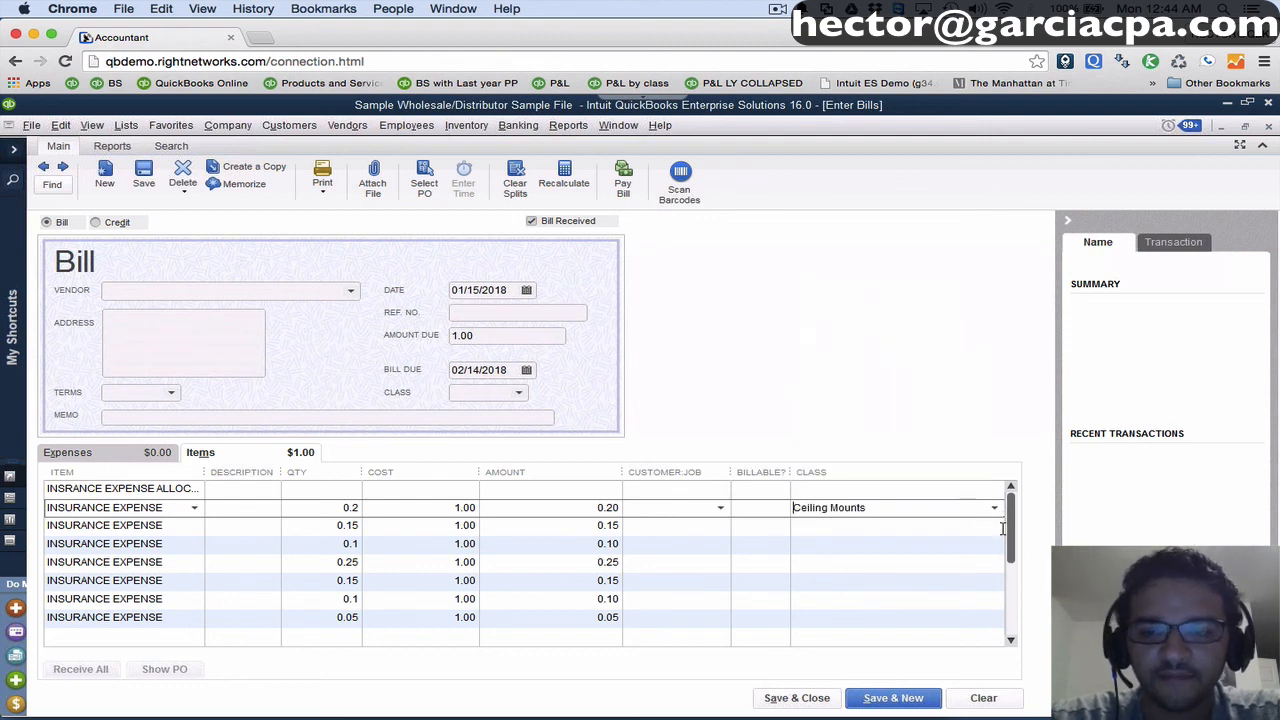
{"action": "left_click", "coordinate": [1002, 528]}
{"action": "left_click", "coordinate": [994, 525]}
{"action": "left_click", "coordinate": [845, 372]}
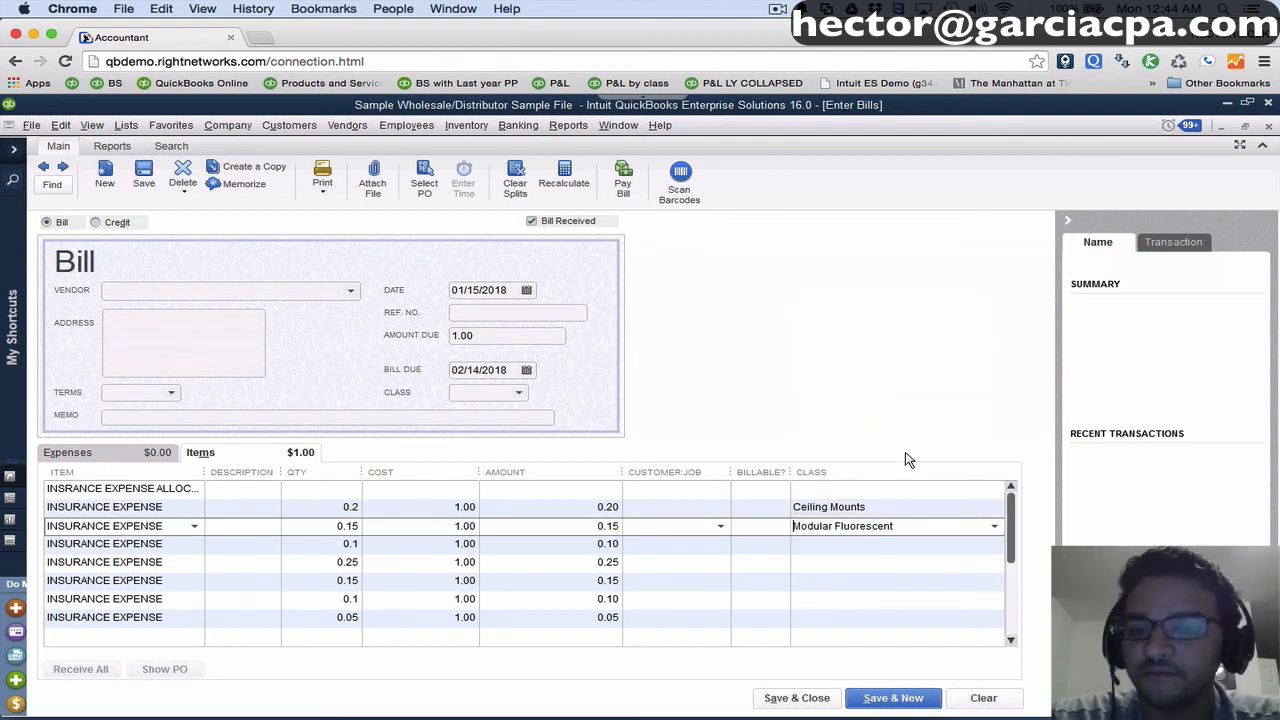
Assign the classes Track and Bath/Vanity to the bill's third and fourth INSURANCE EXPENSE lines.
{"action": "left_click", "coordinate": [996, 546]}
{"action": "left_click", "coordinate": [994, 544]}
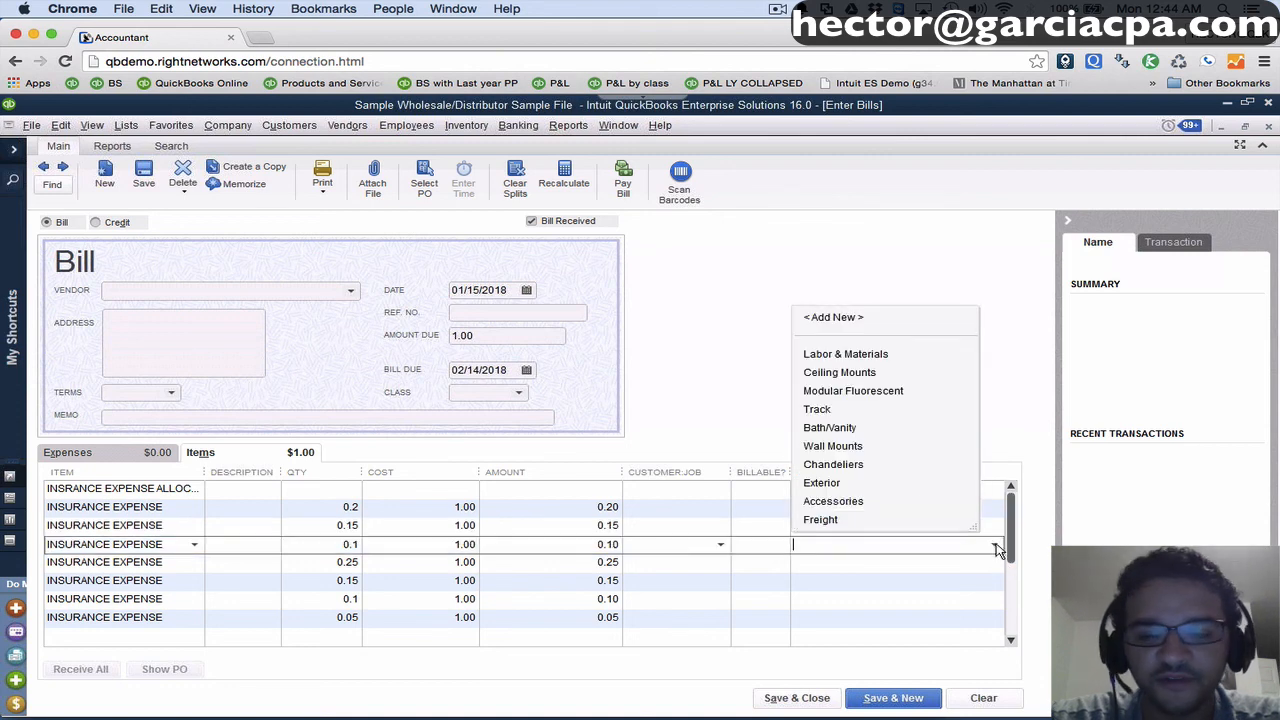
{"action": "left_click", "coordinate": [830, 410]}
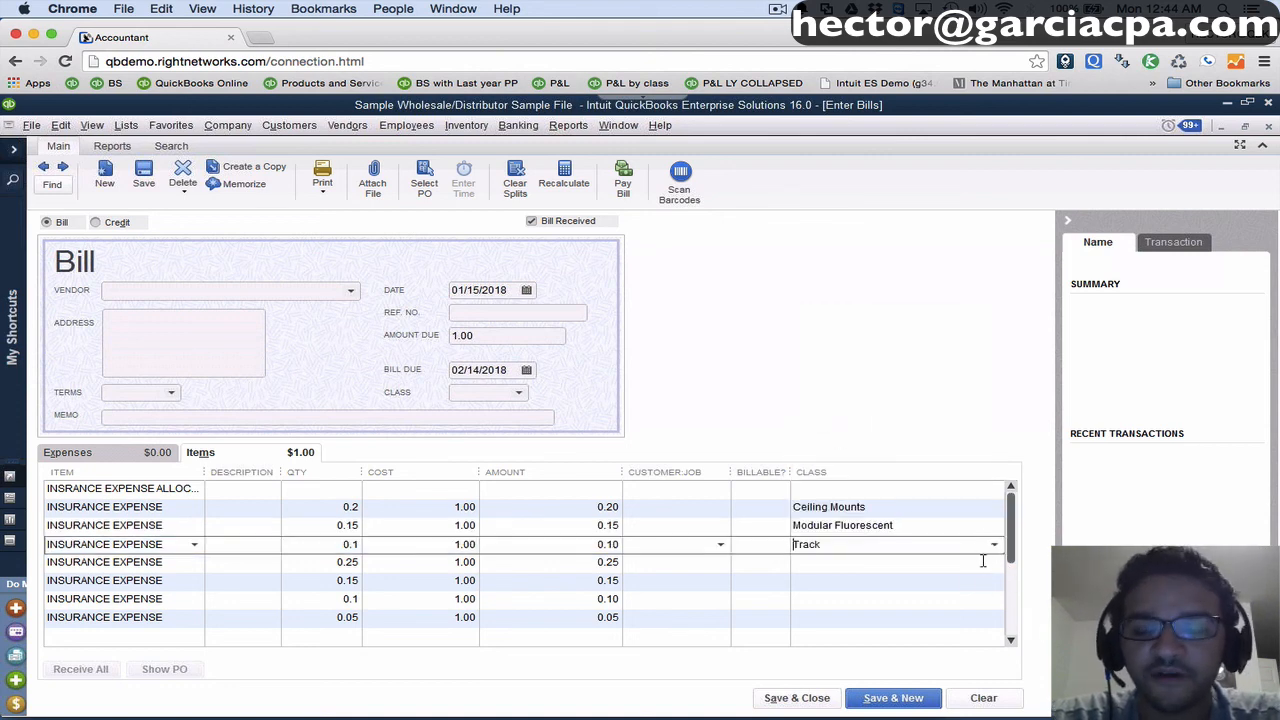
{"action": "left_click", "coordinate": [983, 562]}
{"action": "left_click", "coordinate": [994, 563]}
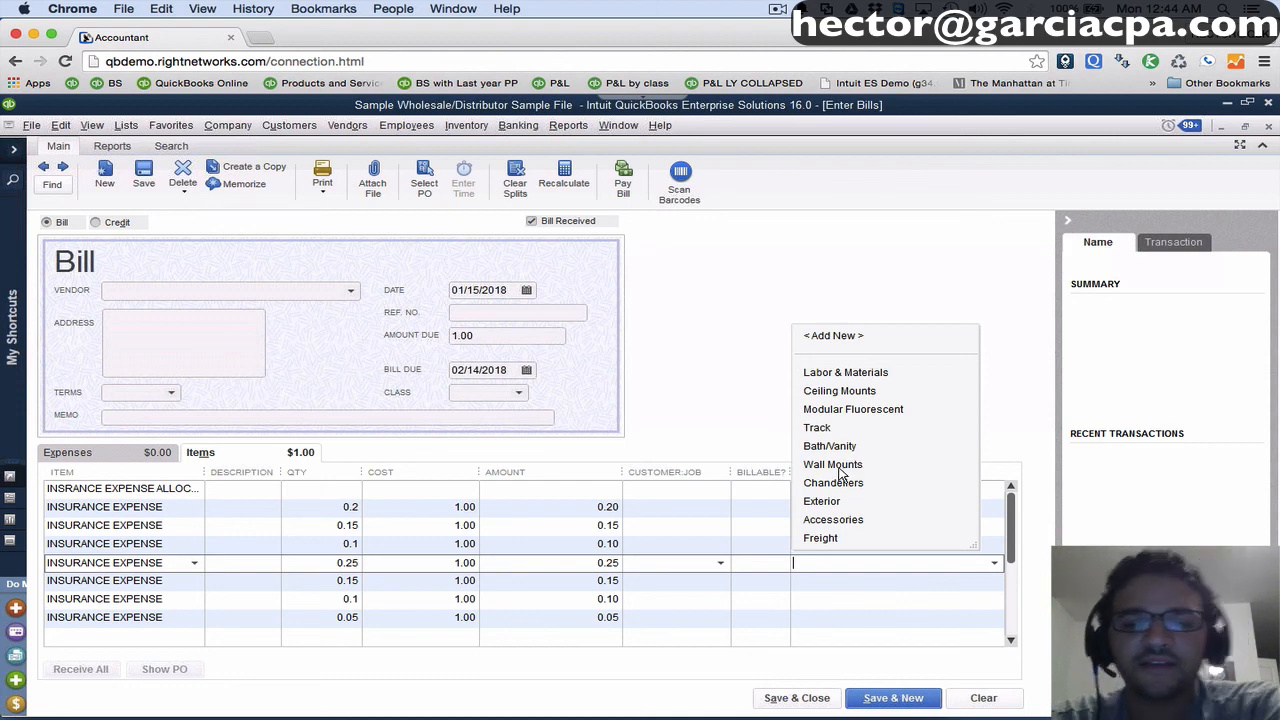
{"action": "left_click", "coordinate": [828, 446]}
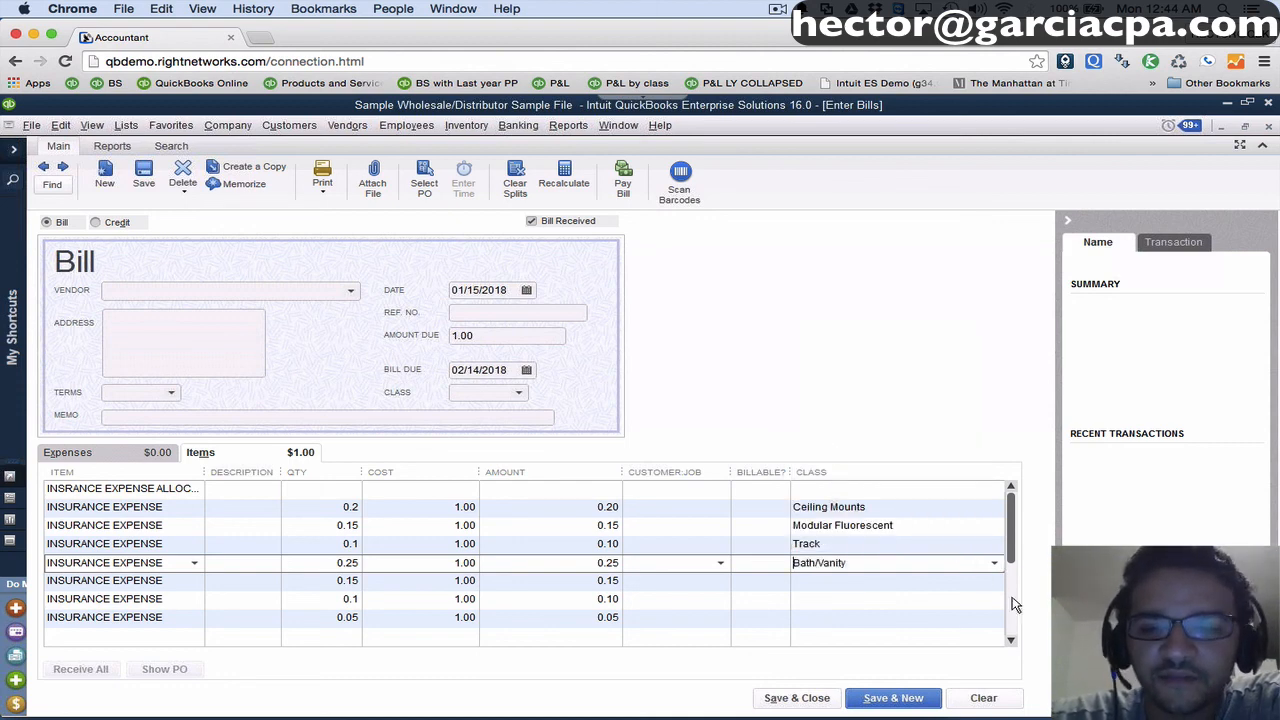
Assign the classes Wall Mounts, Chandeliers and Accessories to the bill's last three INSURANCE EXPENSE lines.
{"action": "left_click", "coordinate": [994, 583]}
{"action": "left_click", "coordinate": [994, 581]}
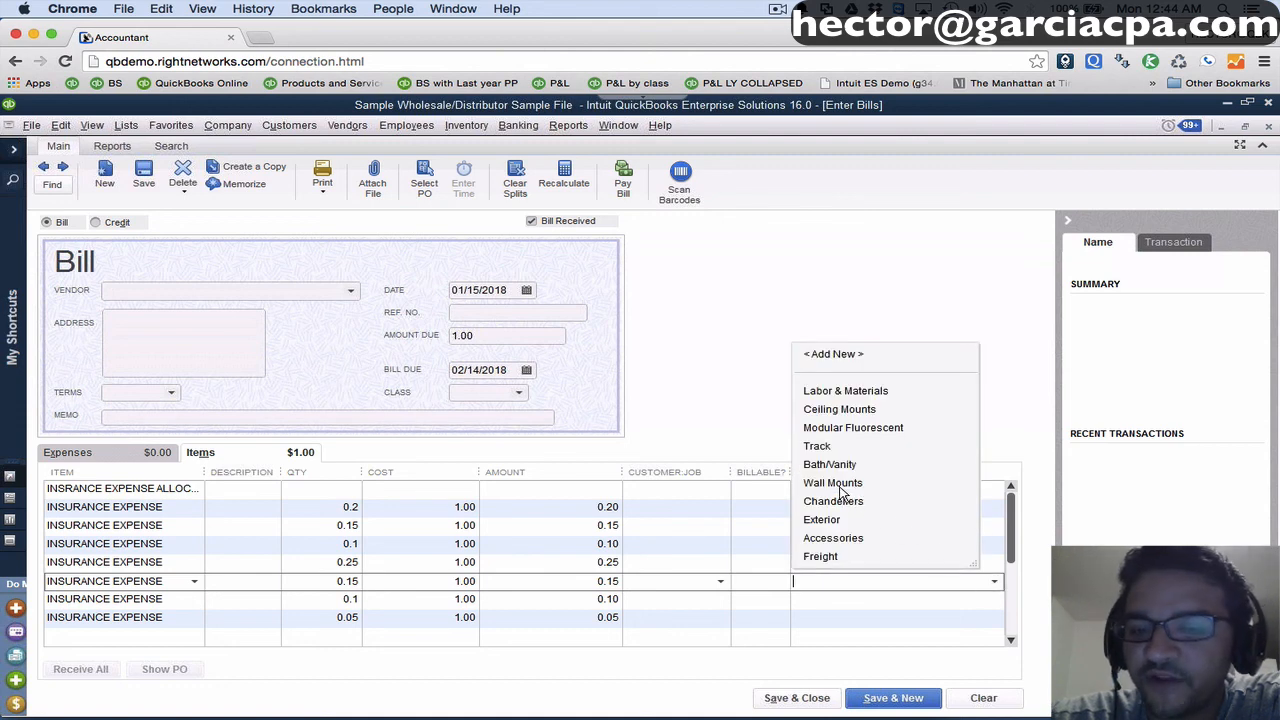
{"action": "left_click", "coordinate": [840, 487]}
{"action": "left_click", "coordinate": [990, 600]}
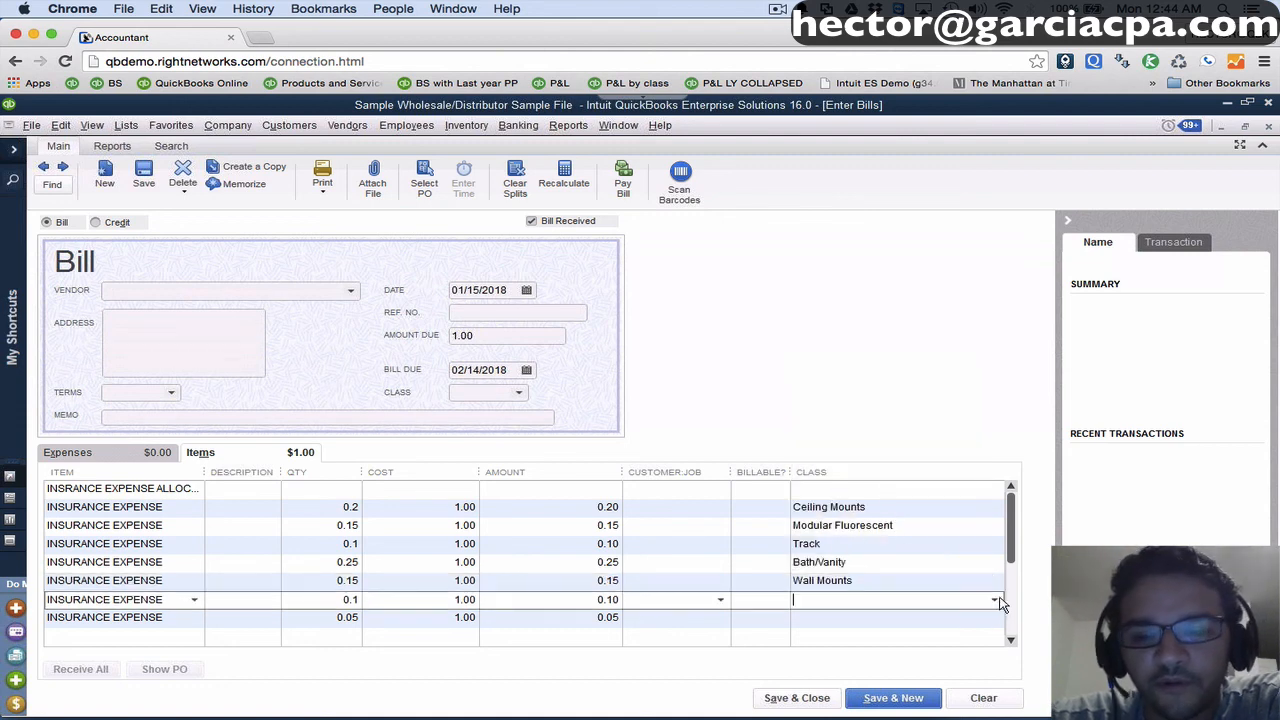
{"action": "left_click", "coordinate": [998, 600]}
{"action": "left_click", "coordinate": [838, 520]}
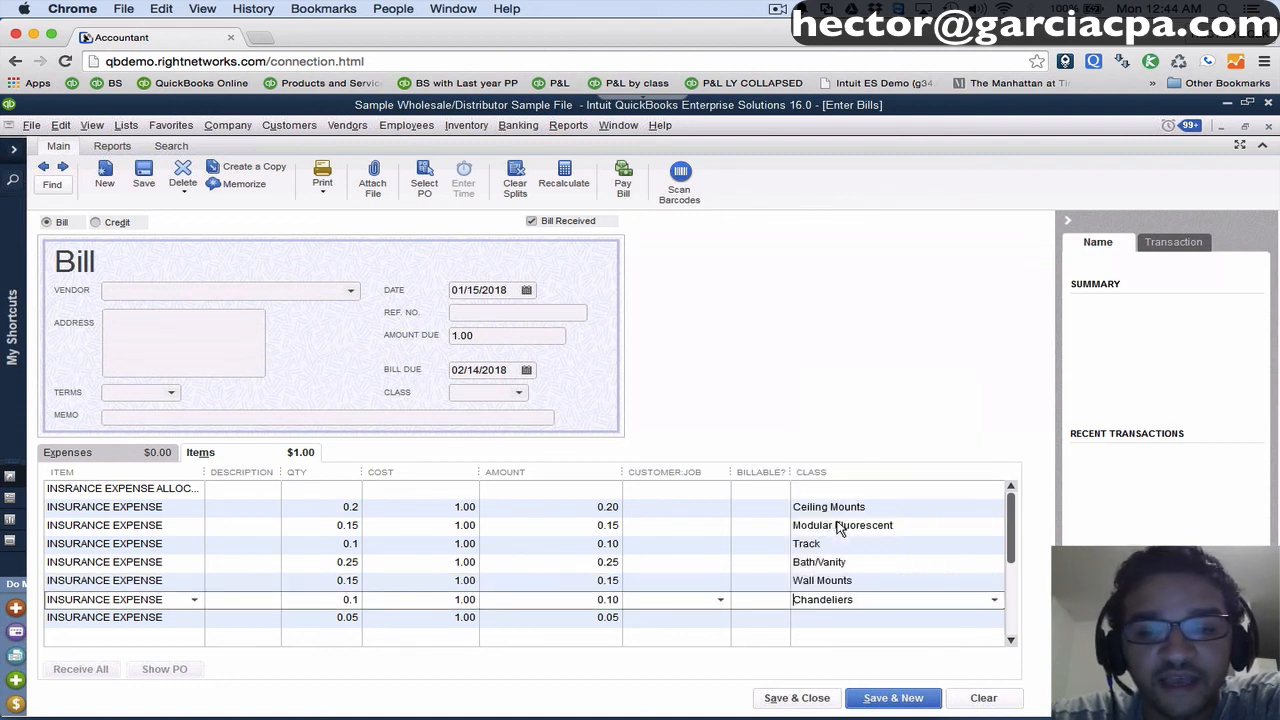
{"action": "left_click", "coordinate": [994, 620]}
{"action": "left_click", "coordinate": [995, 620]}
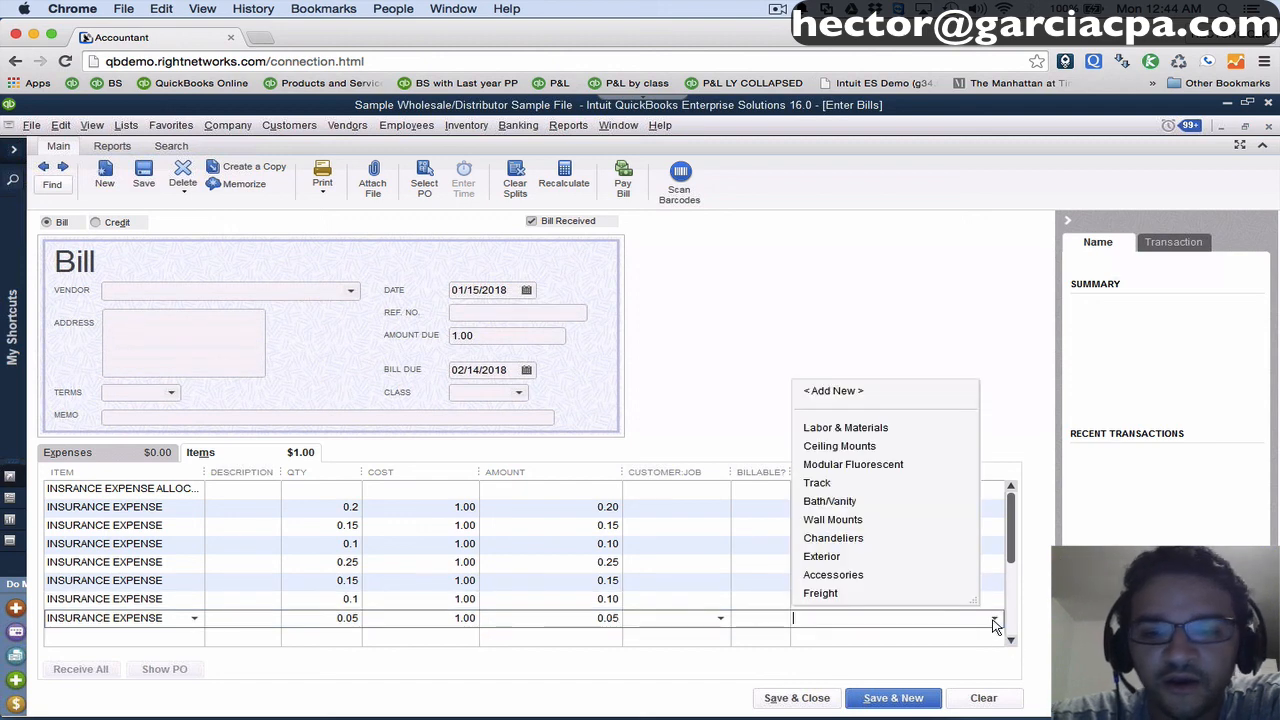
{"action": "left_click", "coordinate": [840, 575]}
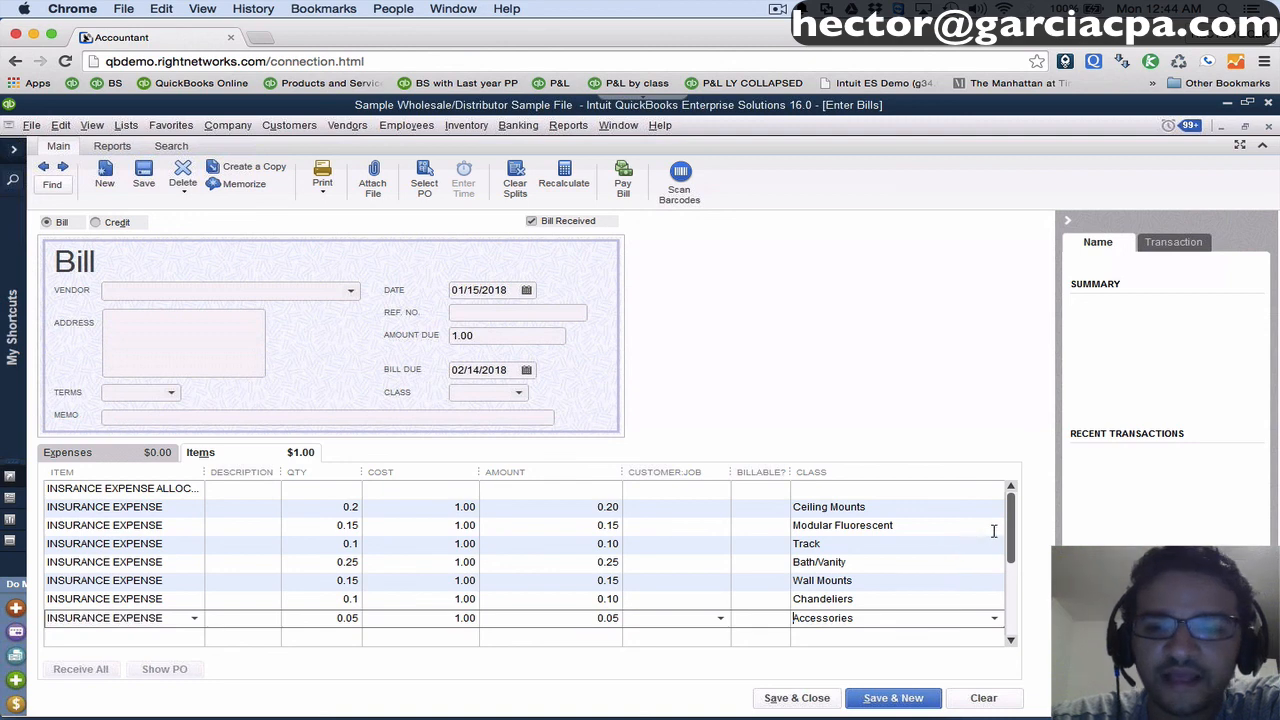
{"action": "left_click_drag", "start_coordinate": [1010, 528], "coordinate": [1016, 610]}
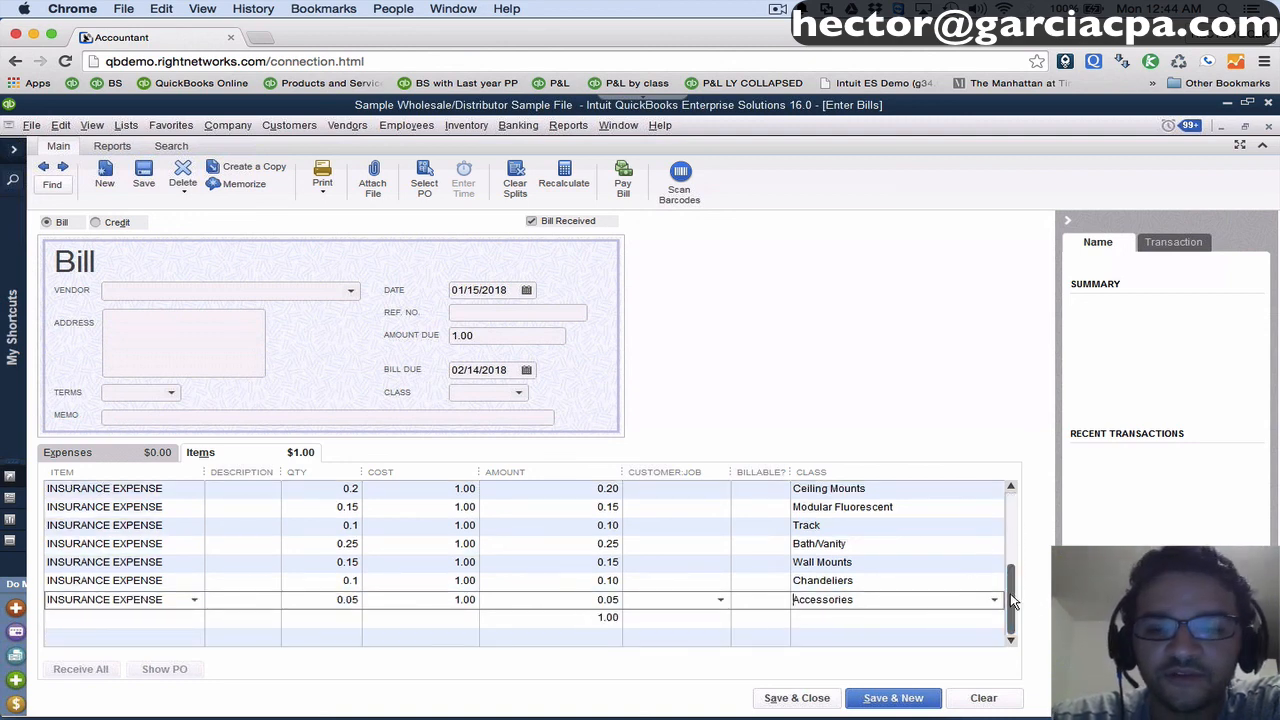
{"action": "left_click_drag", "start_coordinate": [1010, 600], "coordinate": [1010, 500]}
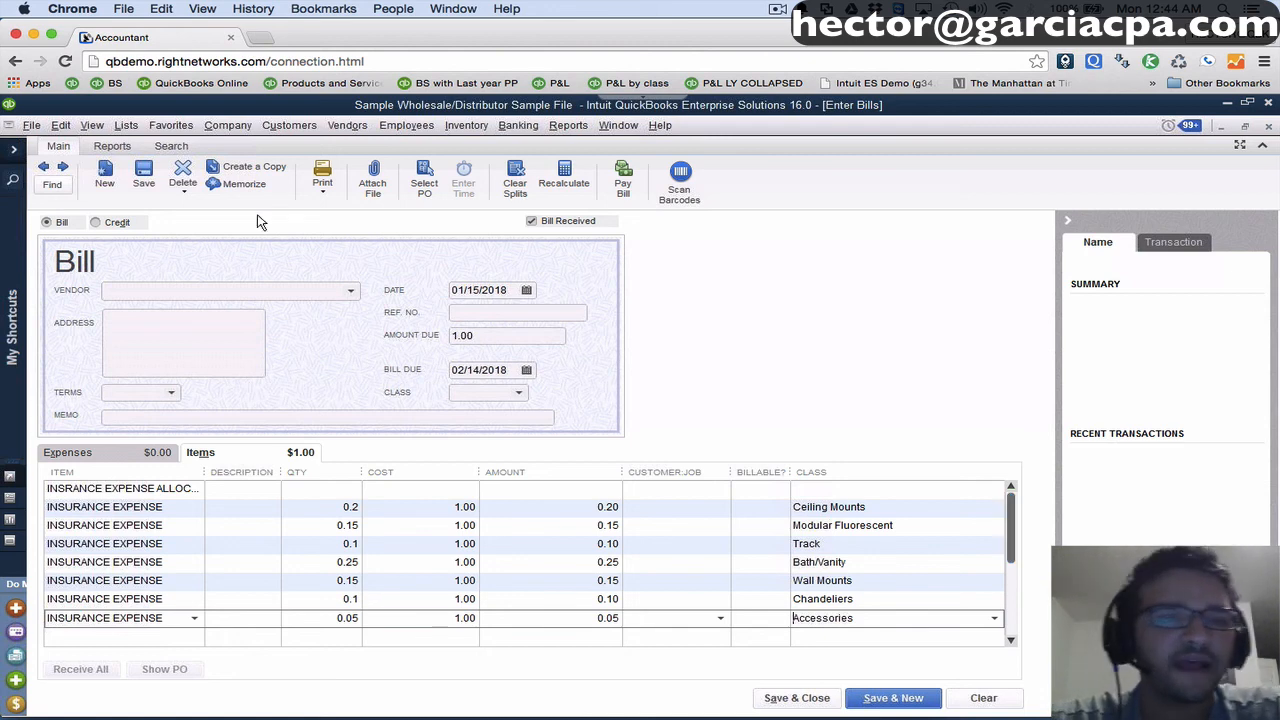
Shrink the bill window, move it clear of the Profit & Loss by class report, and examine the report's expenses across classes and Unclassified.
{"action": "left_click", "coordinate": [1245, 126]}
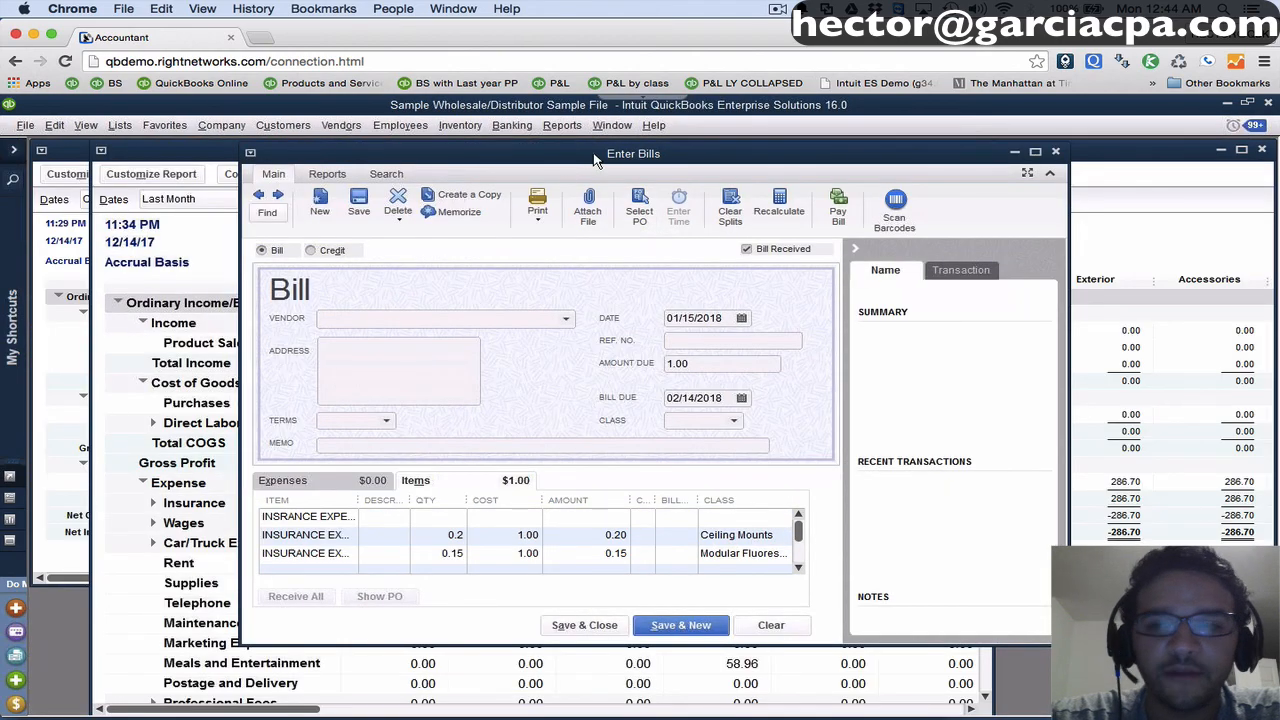
{"action": "left_click_drag", "start_coordinate": [598, 162], "coordinate": [670, 576]}
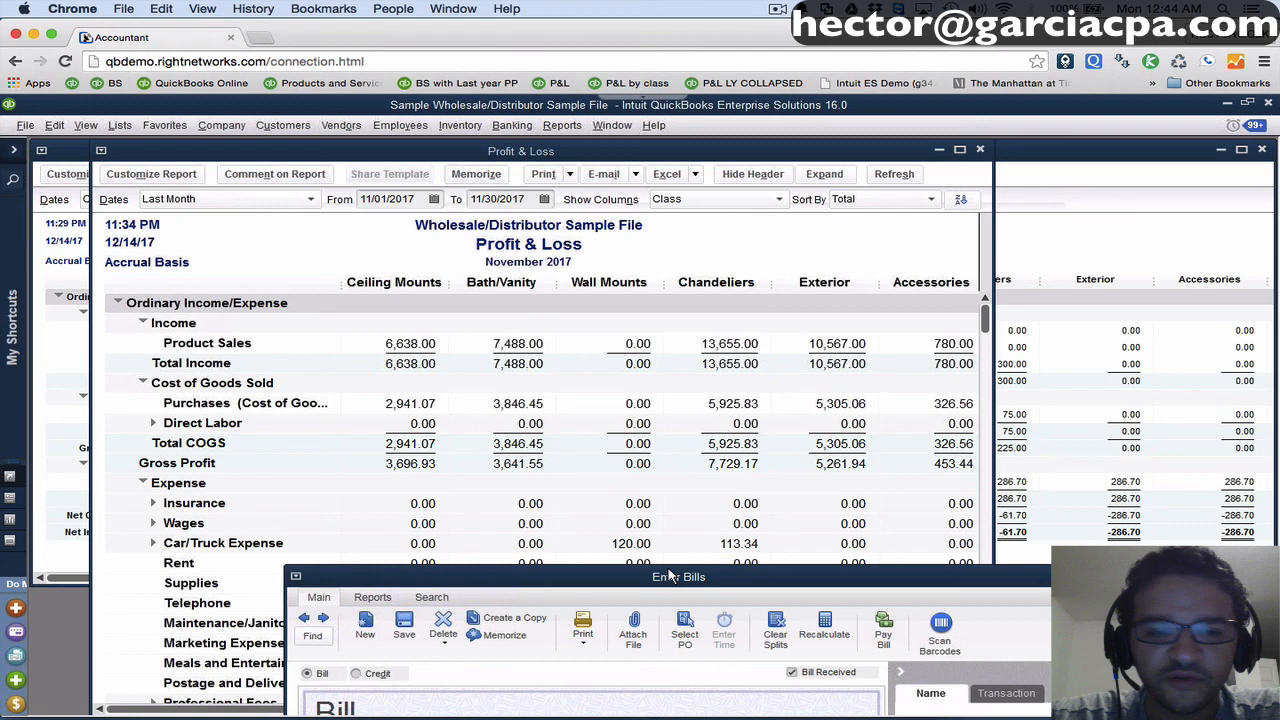
{"action": "left_click", "coordinate": [466, 500]}
{"action": "scroll", "coordinate": [466, 500], "scroll_direction": "down", "scroll_amount": 6}
{"action": "scroll", "coordinate": [466, 500], "scroll_direction": "up", "scroll_amount": 3}
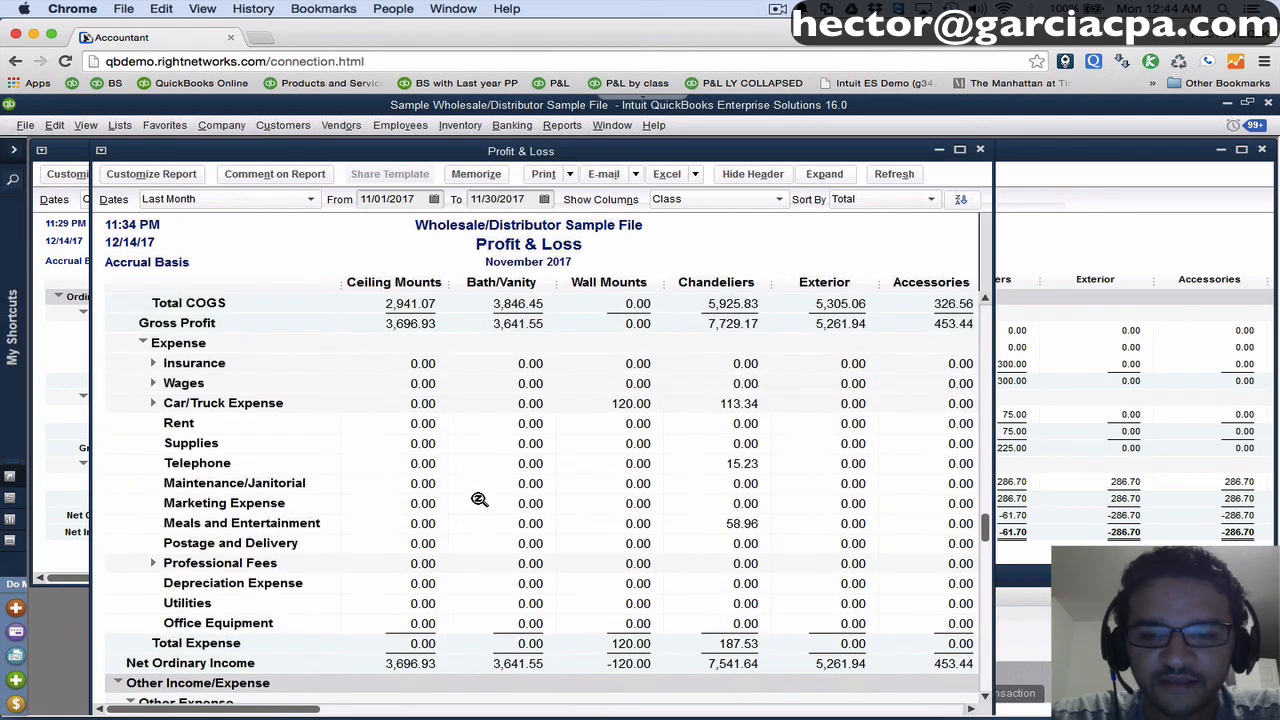
{"action": "scroll", "coordinate": [466, 500], "scroll_direction": "down", "scroll_amount": 3}
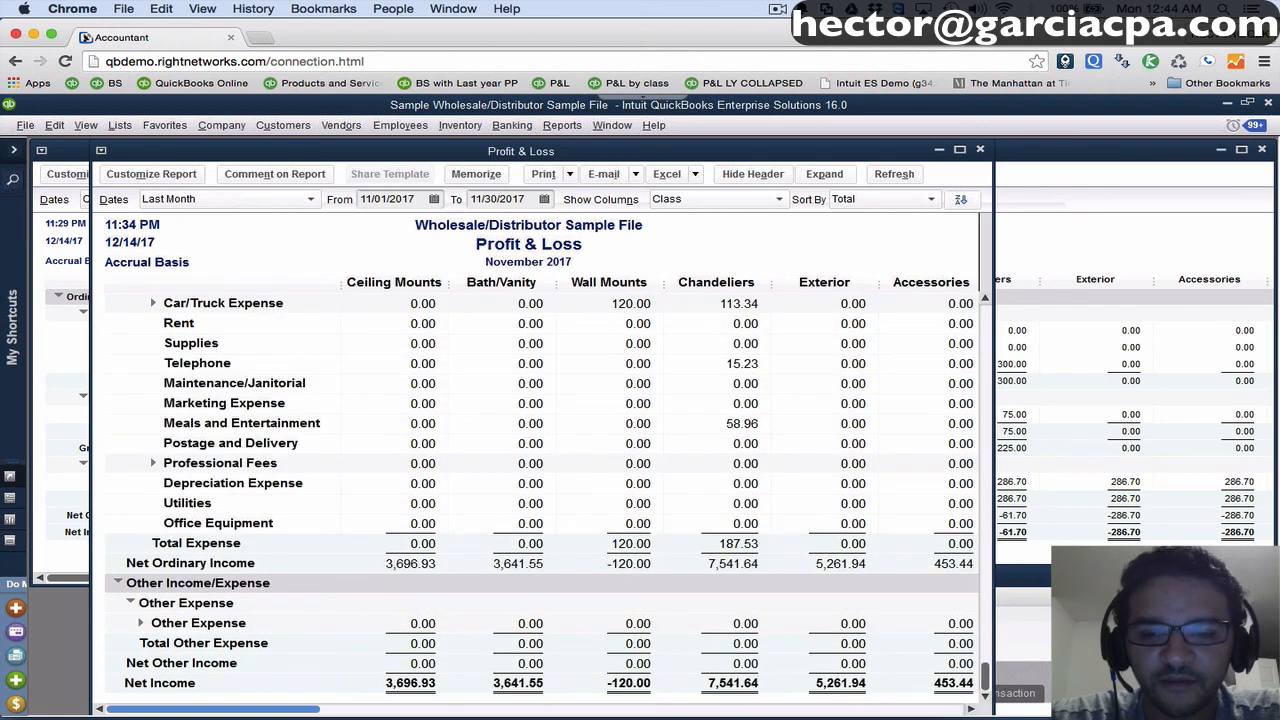
{"action": "left_click", "coordinate": [948, 711]}
{"action": "scroll", "coordinate": [924, 563], "scroll_direction": "up", "scroll_amount": 3}
{"action": "scroll", "coordinate": [924, 563], "scroll_direction": "up", "scroll_amount": 3}
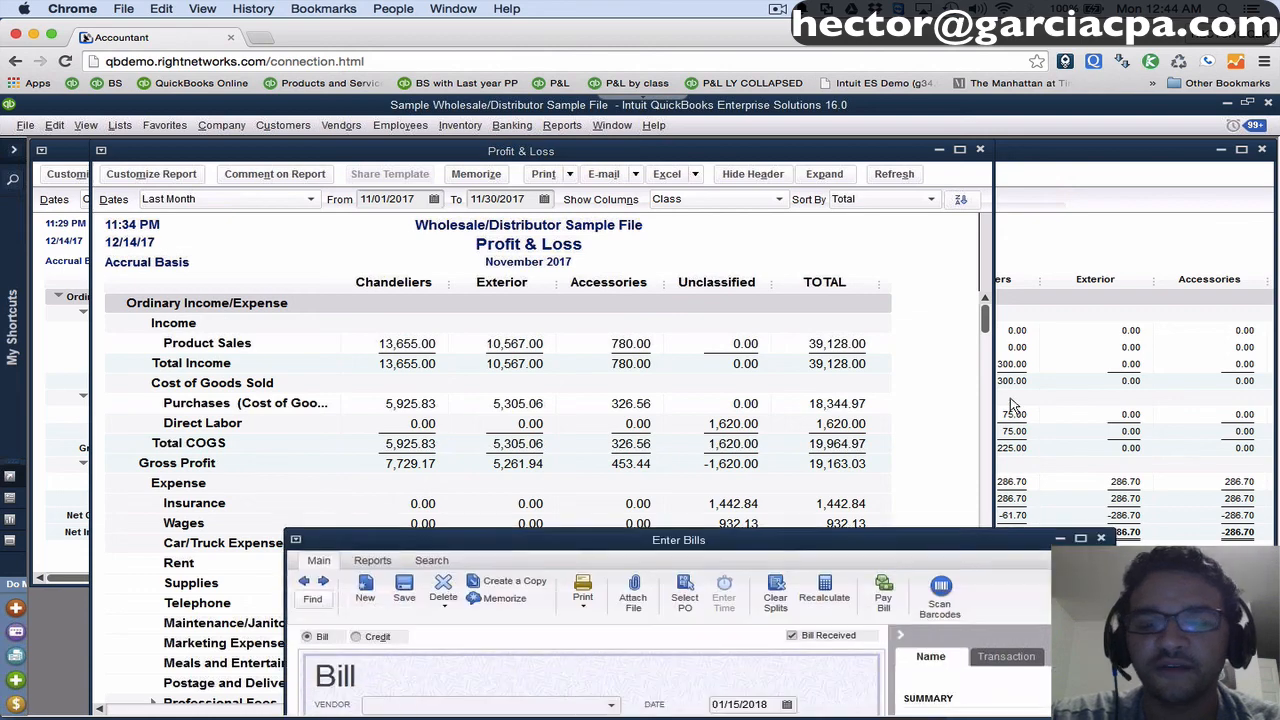
Bring the bill window back into full view, set its amount due to 0, and maximize it.
{"action": "left_click_drag", "start_coordinate": [1014, 547], "coordinate": [983, 163]}
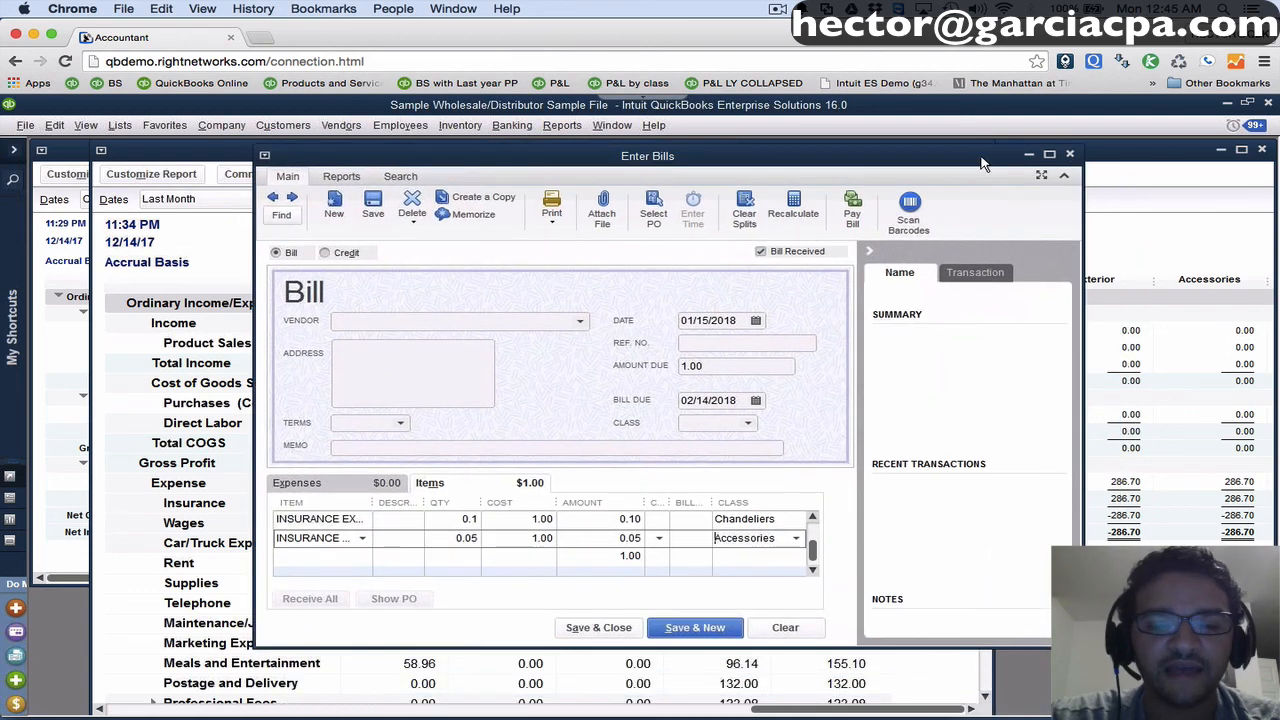
{"action": "left_click_drag", "start_coordinate": [716, 366], "coordinate": [614, 374]}
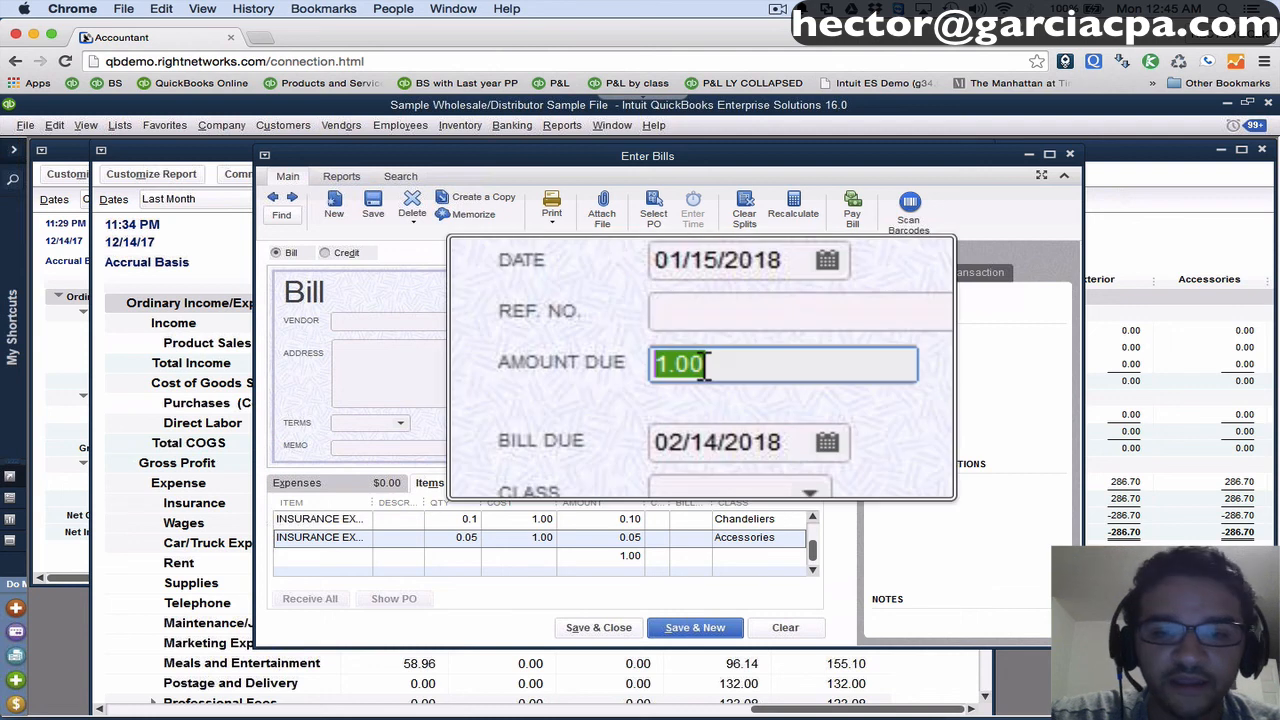
{"action": "type", "text": "0"}
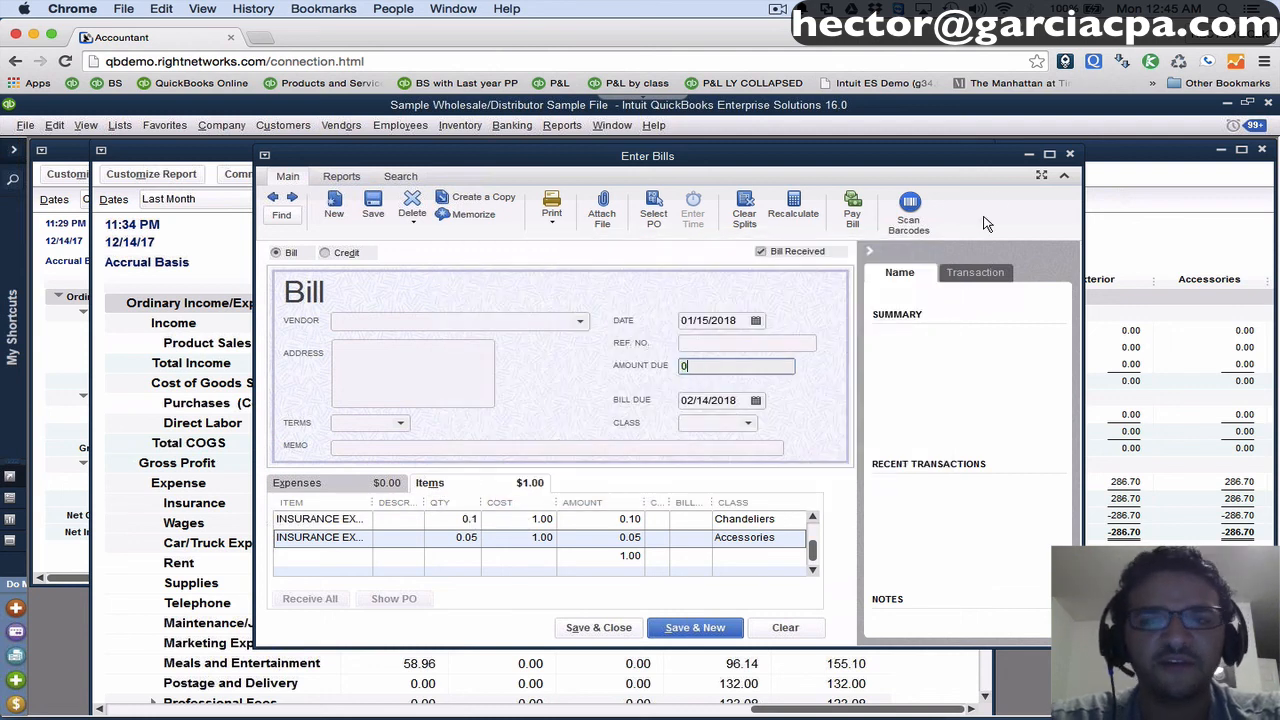
{"action": "left_click", "coordinate": [1050, 155]}
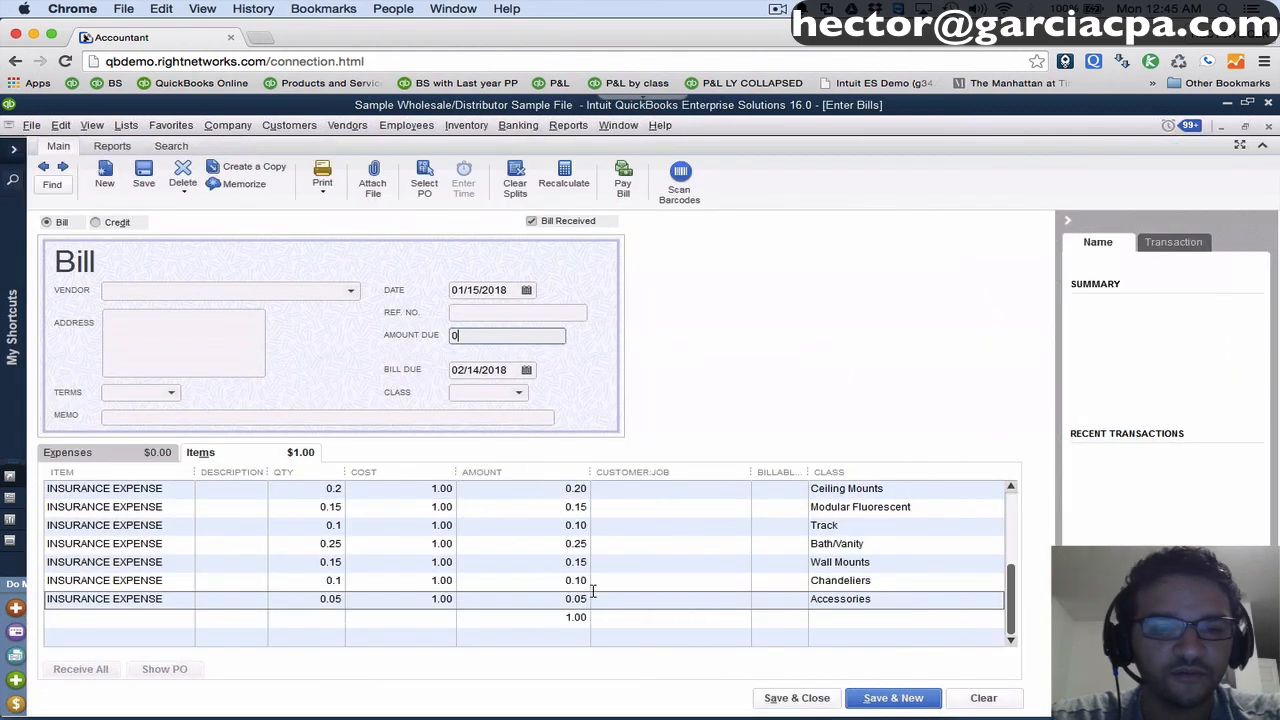
Add a standalone INSURANCE EXPENSE line without a class below the allocation group, with a cost of -1442.82.
{"action": "left_click", "coordinate": [85, 623]}
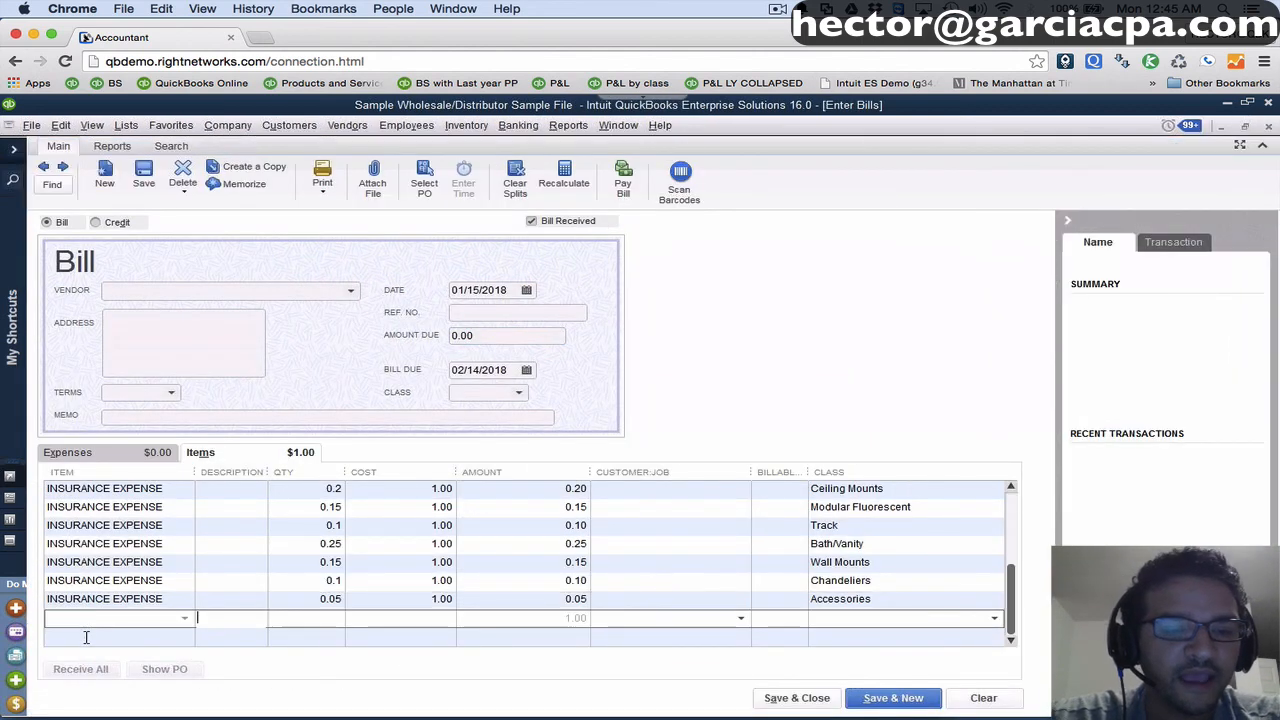
{"action": "left_click", "coordinate": [86, 637]}
{"action": "type", "text": "ins"}
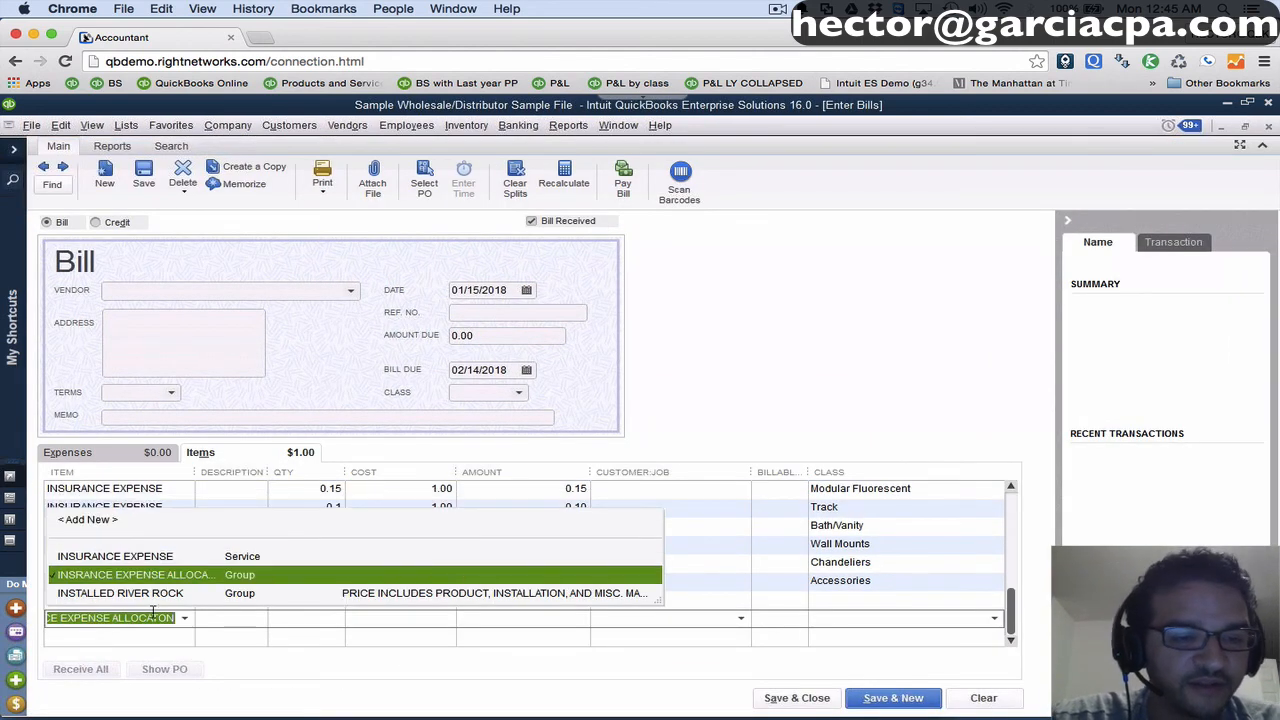
{"action": "left_click", "coordinate": [139, 558]}
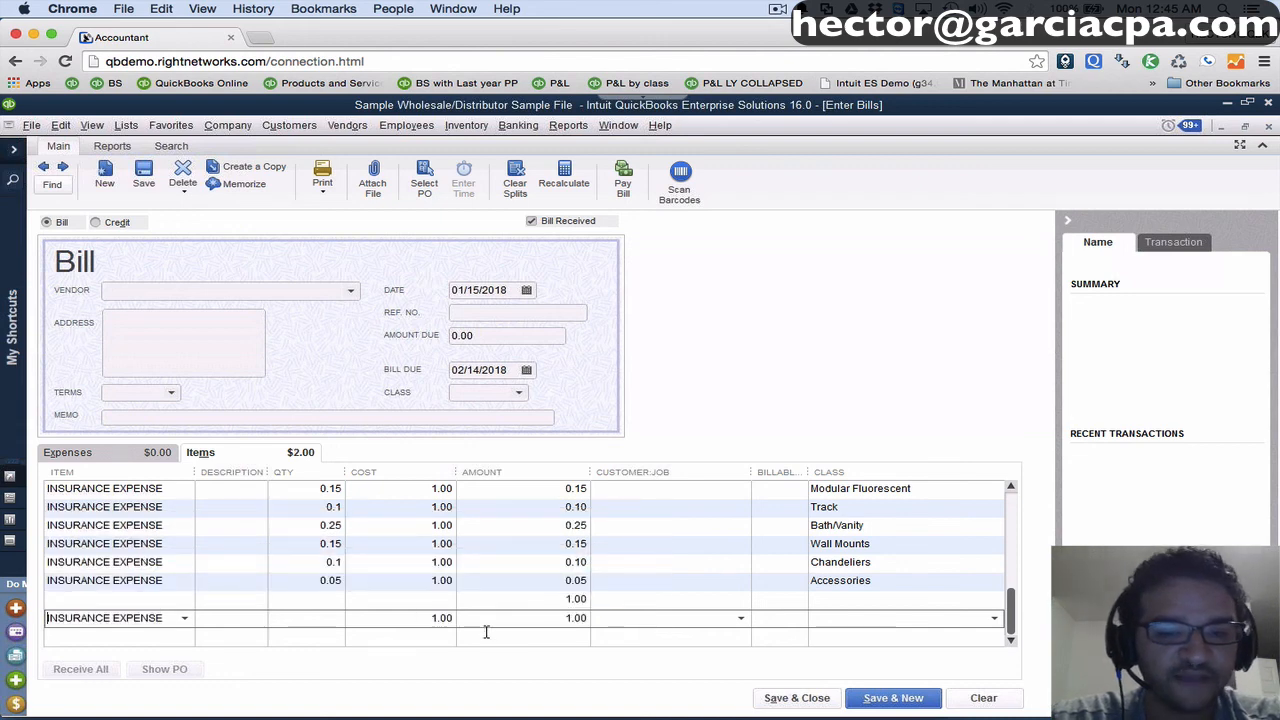
{"action": "left_click", "coordinate": [450, 617]}
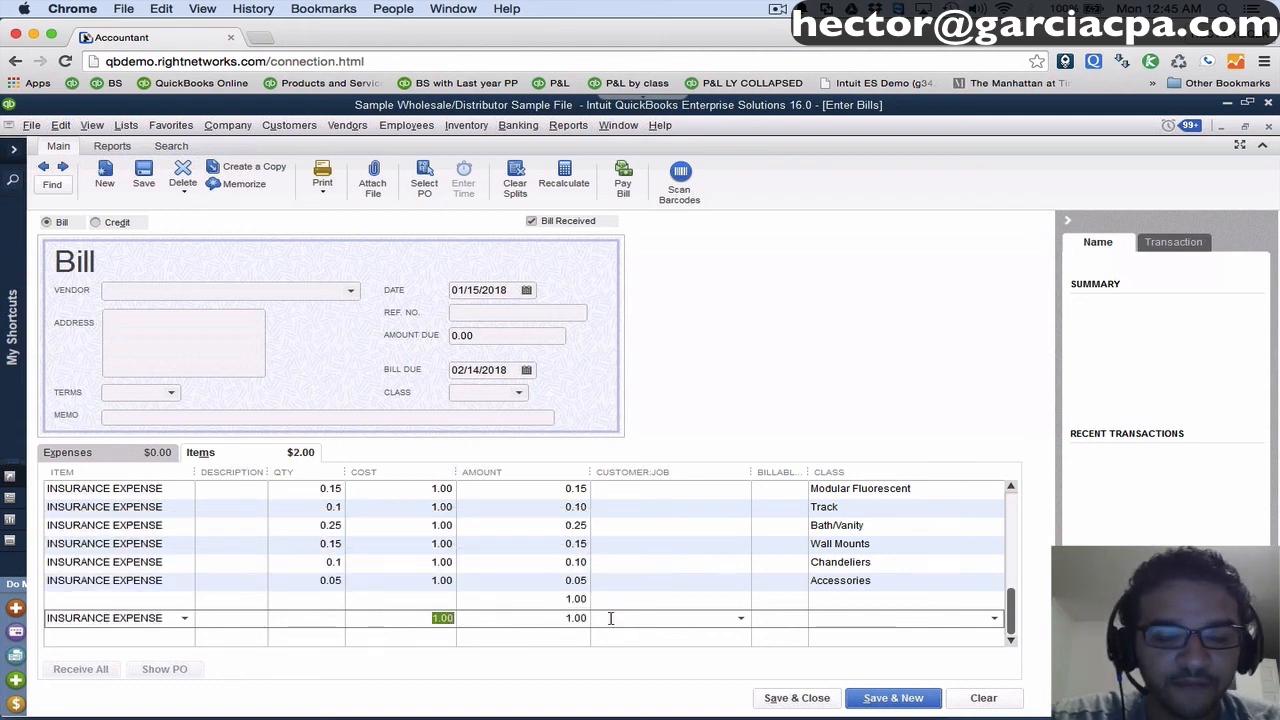
{"action": "type", "text": "-1442"}
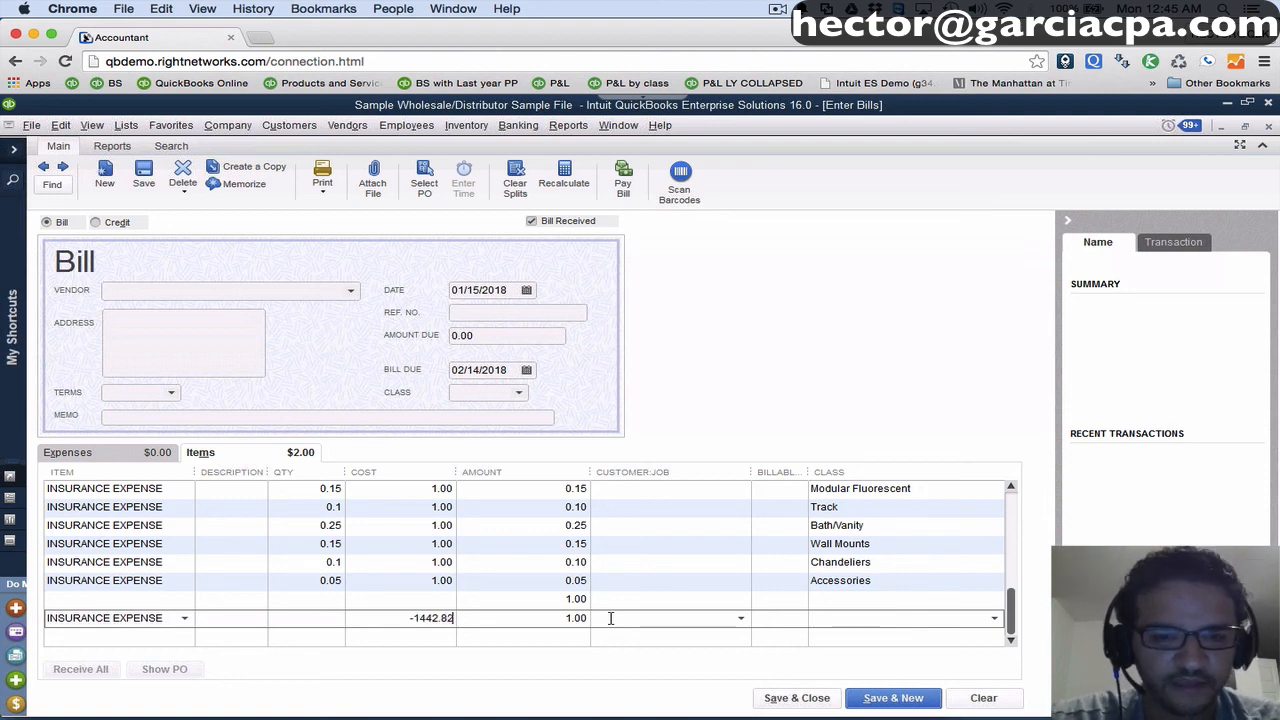
{"action": "left_click", "coordinate": [523, 606]}
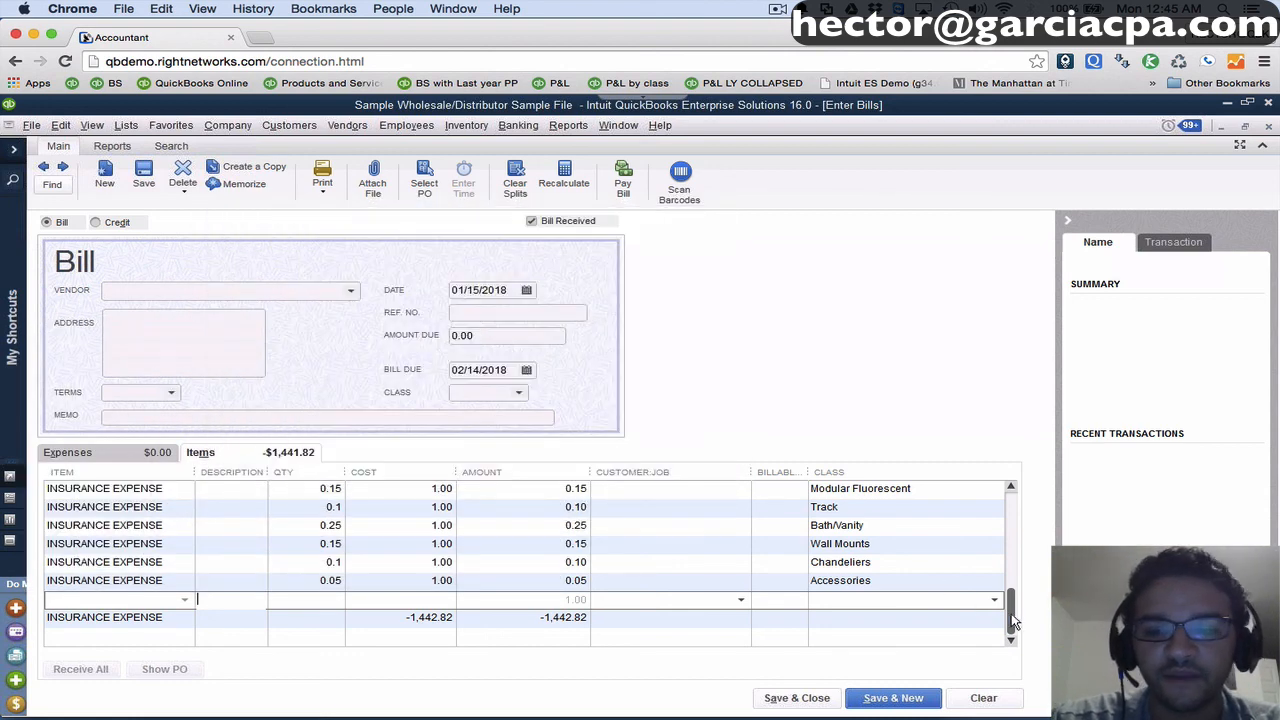
Widen the item column and set the insurance expense allocation group's quantity to 1442.82.
{"action": "left_click_drag", "start_coordinate": [1012, 616], "coordinate": [1019, 467]}
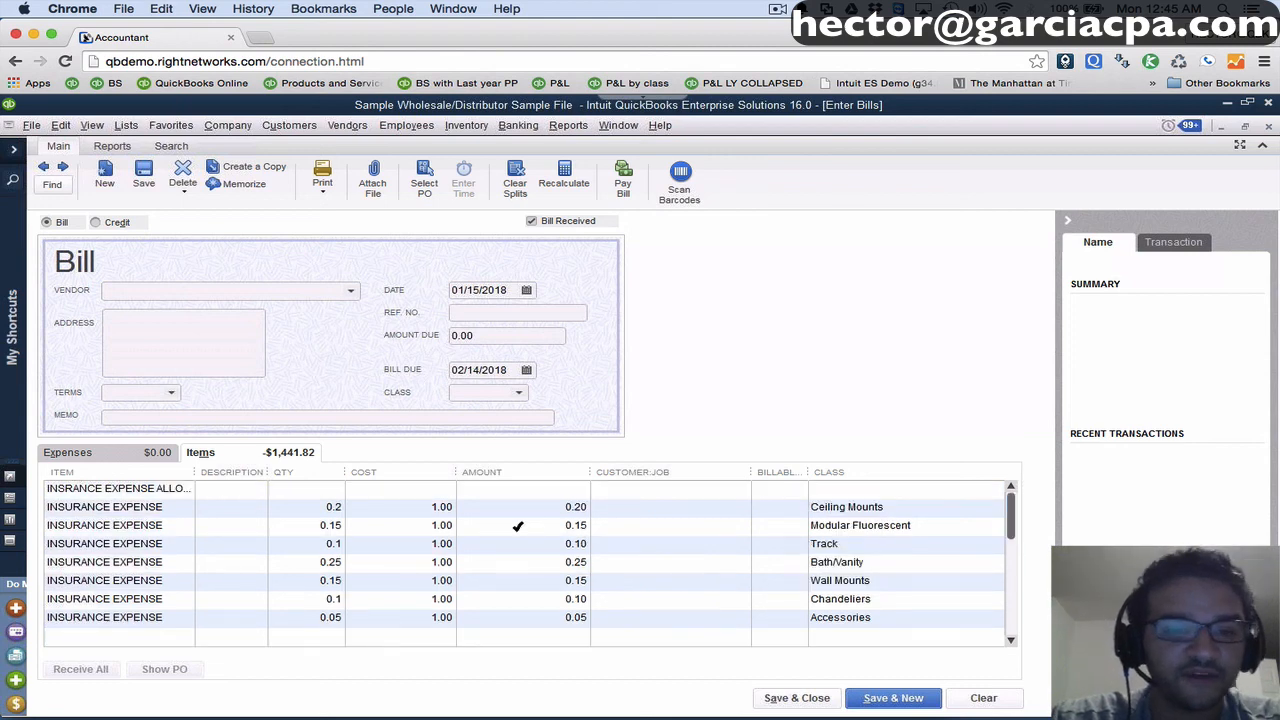
{"action": "left_click", "coordinate": [311, 492]}
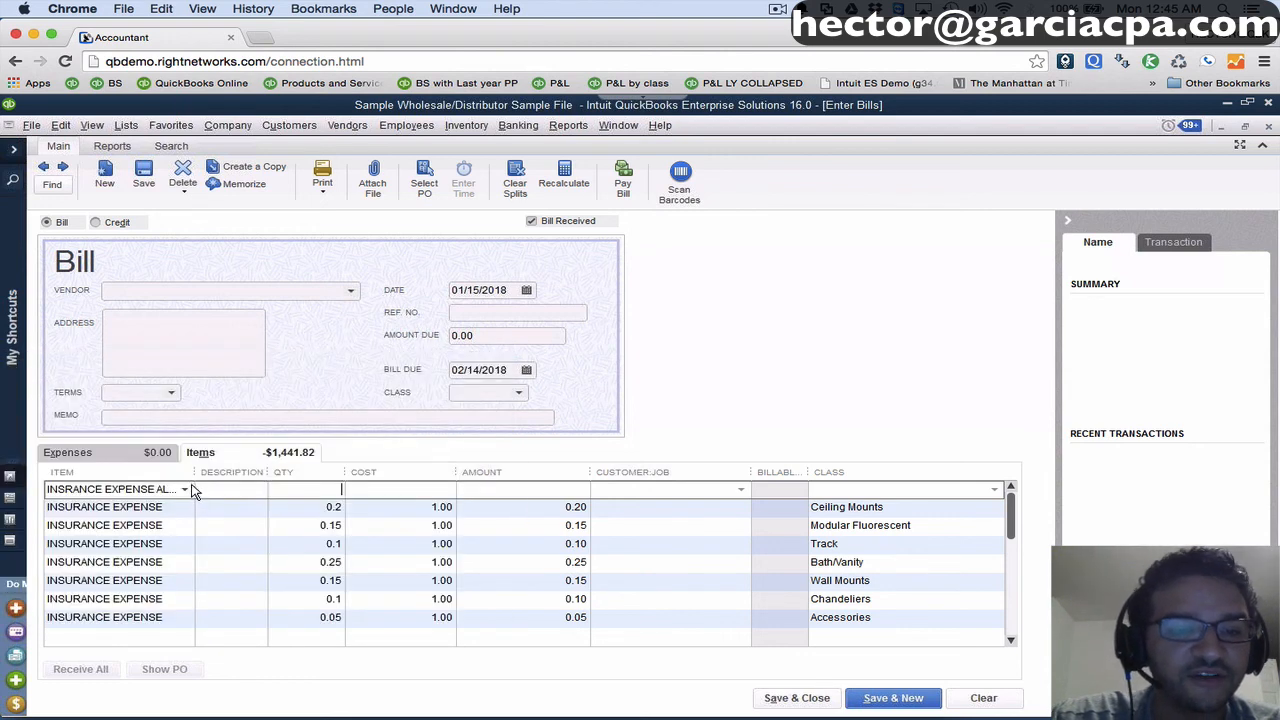
{"action": "left_click_drag", "start_coordinate": [194, 472], "coordinate": [251, 481]}
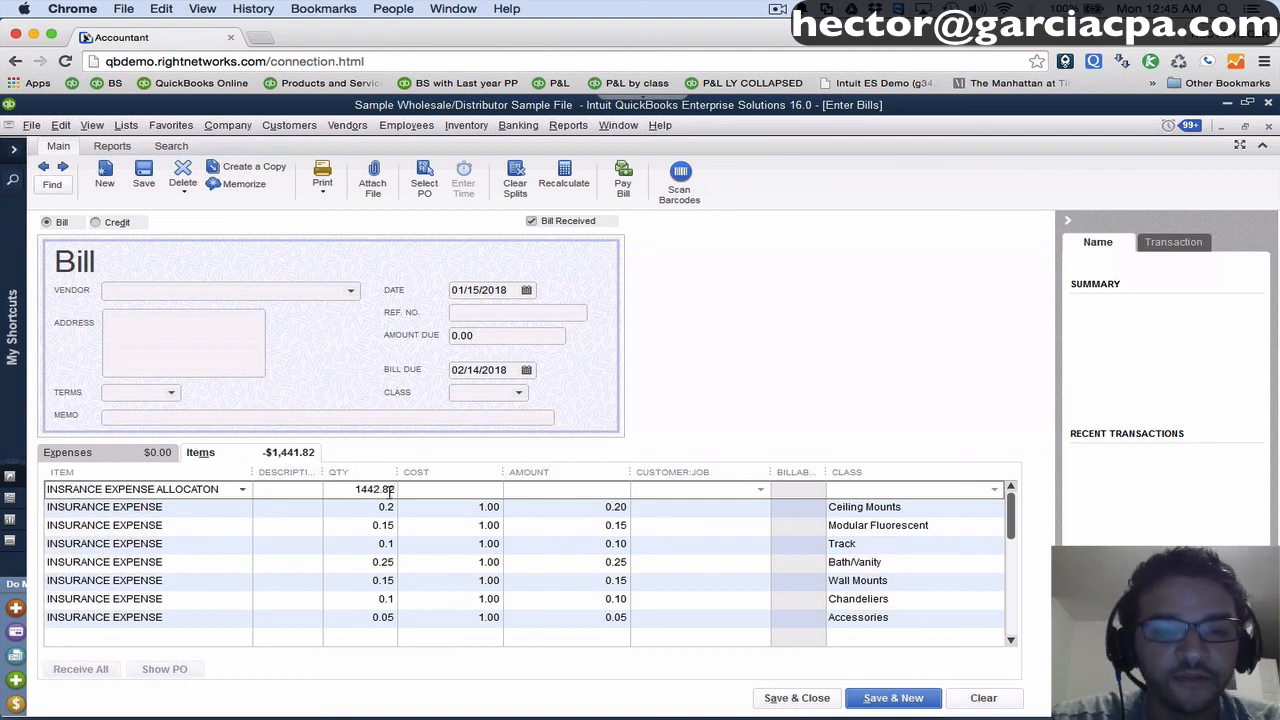
{"action": "key", "text": "Tab"}
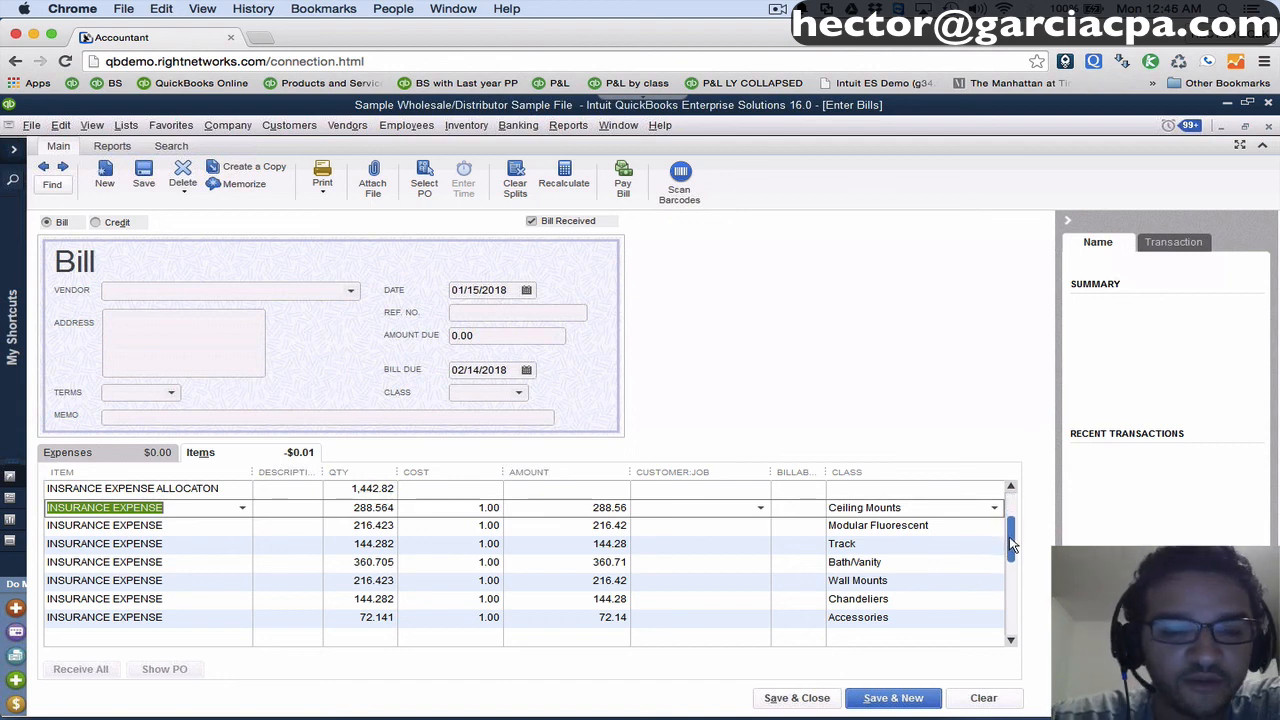
Set the cost of the negative INSURANCE EXPENSE line below the group to -1,442.81.
{"action": "scroll", "coordinate": [1012, 545], "scroll_direction": "down", "scroll_amount": 1}
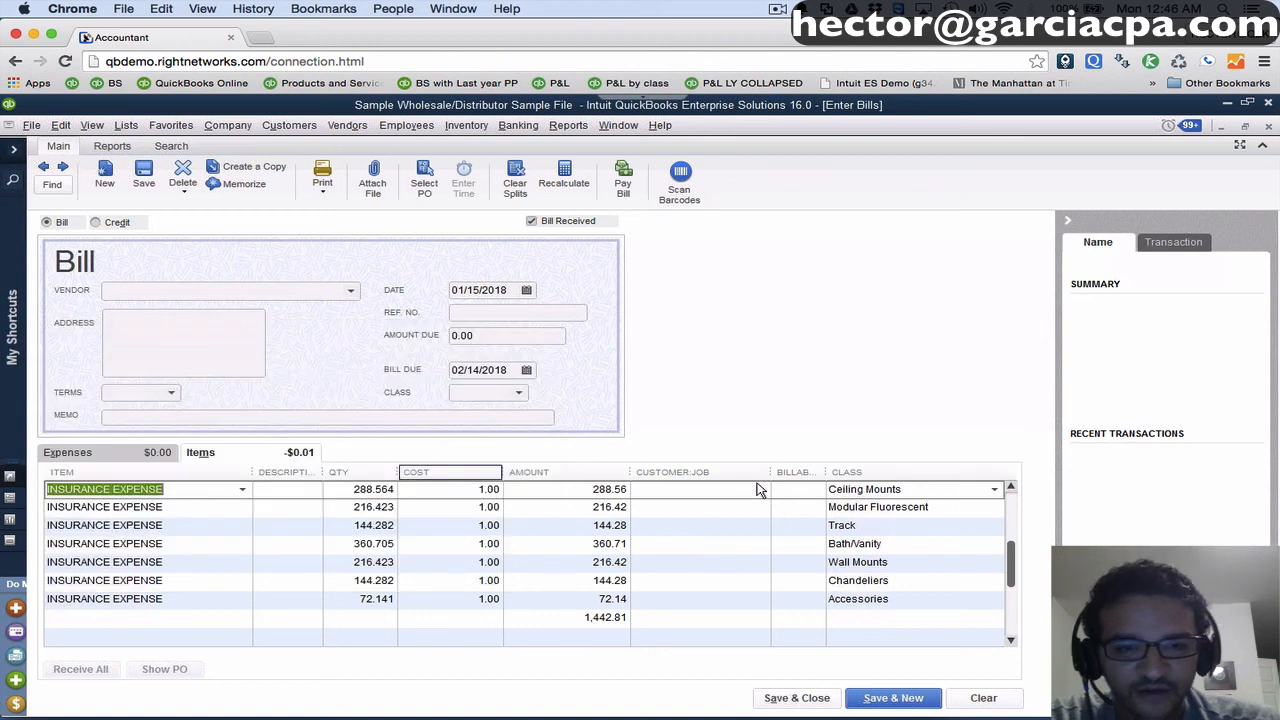
{"action": "left_click_drag", "start_coordinate": [1013, 566], "coordinate": [1016, 617]}
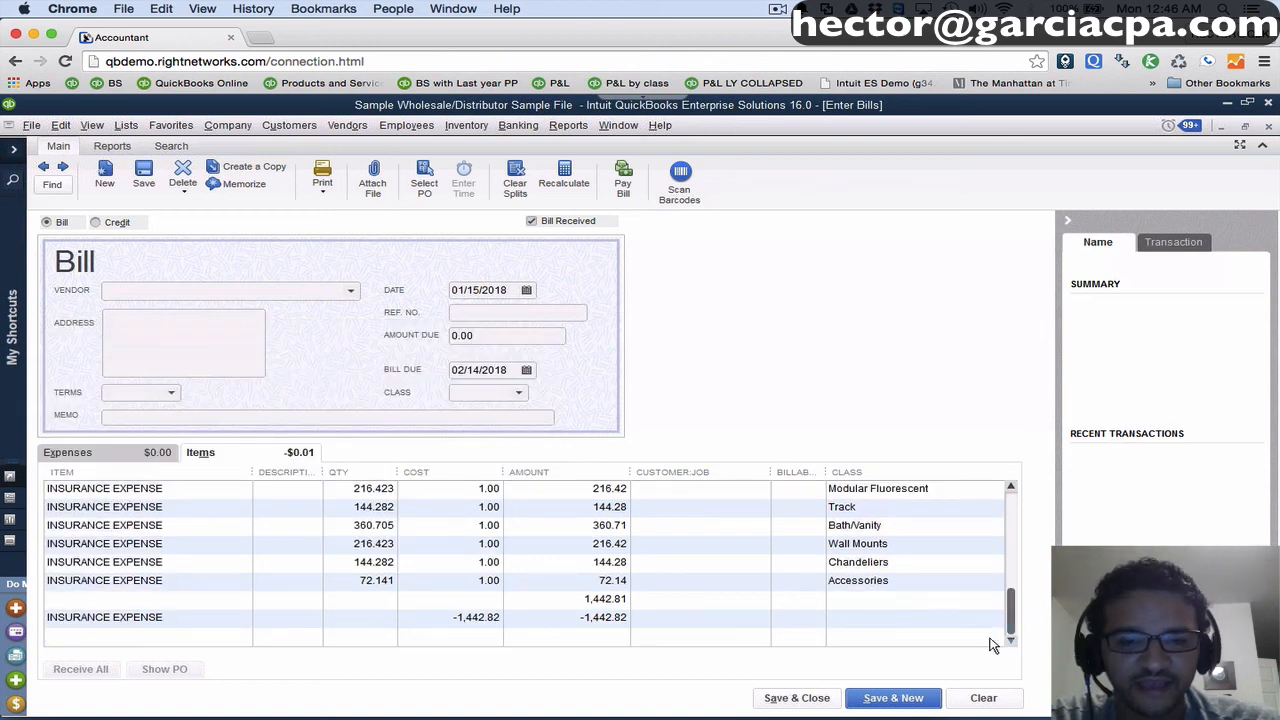
{"action": "left_click", "coordinate": [492, 617]}
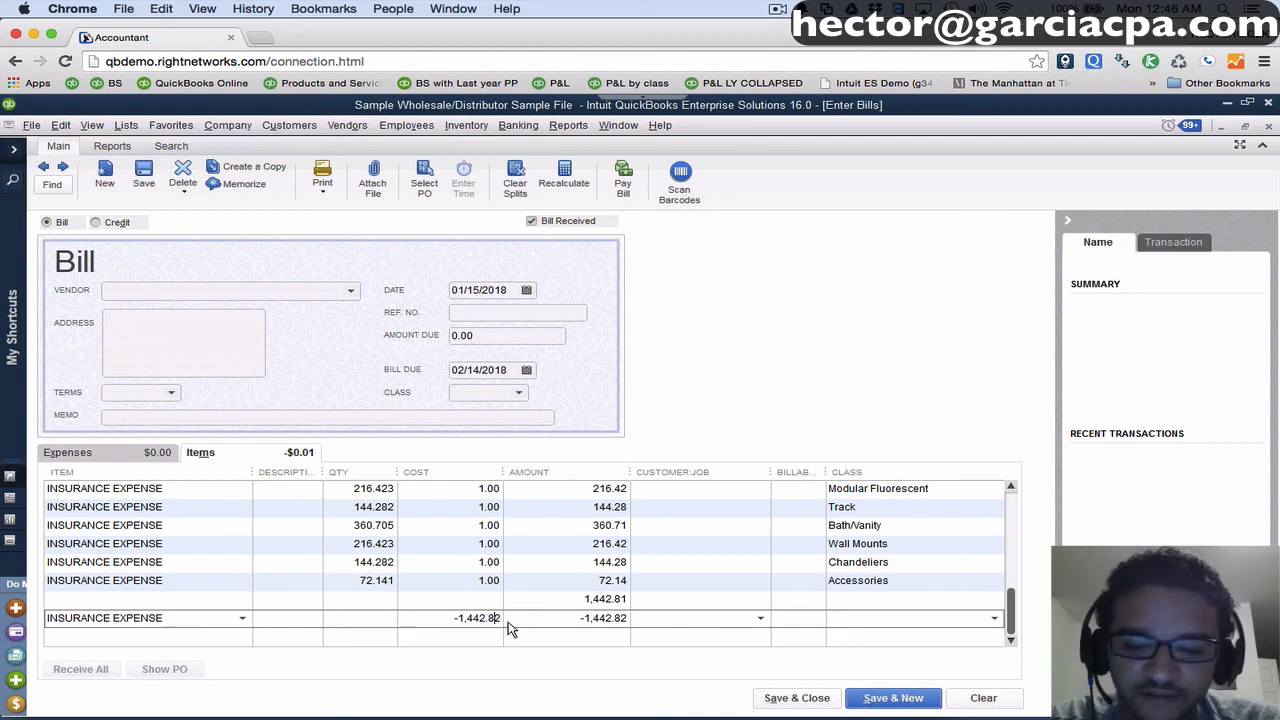
{"action": "key", "text": "BackSpace"}
{"action": "type", "text": "1"}
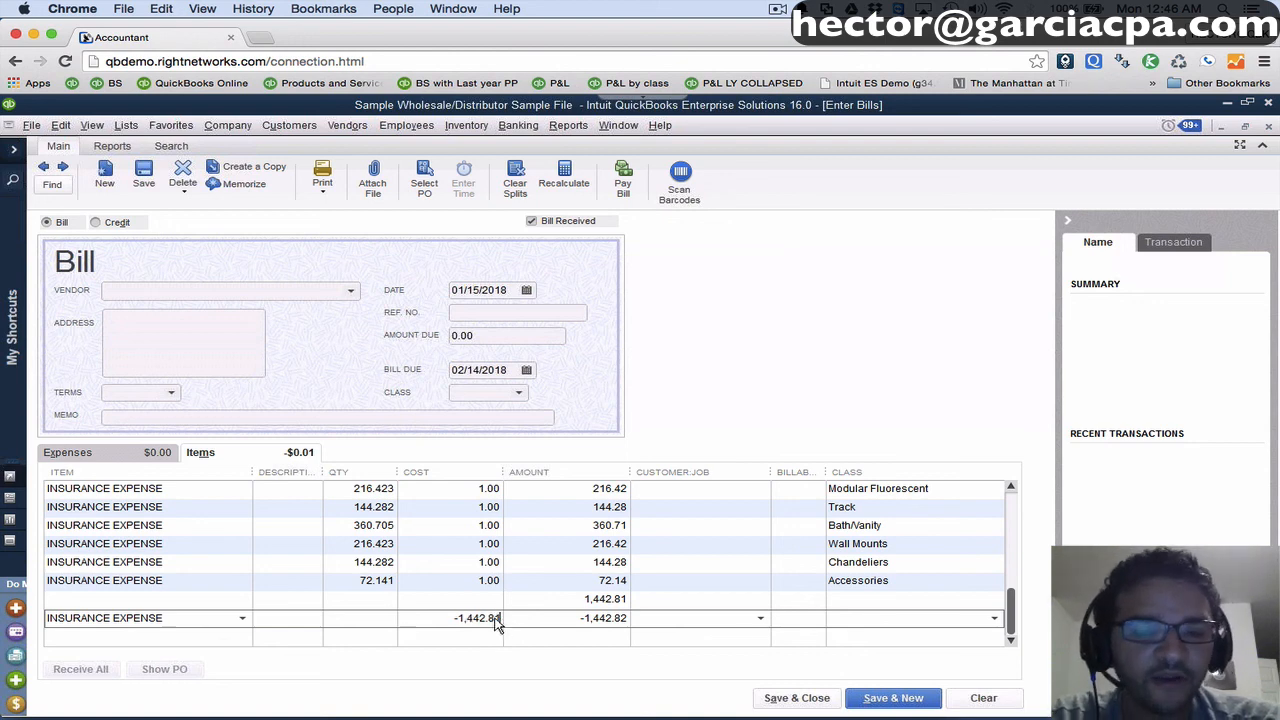
{"action": "left_click", "coordinate": [373, 578]}
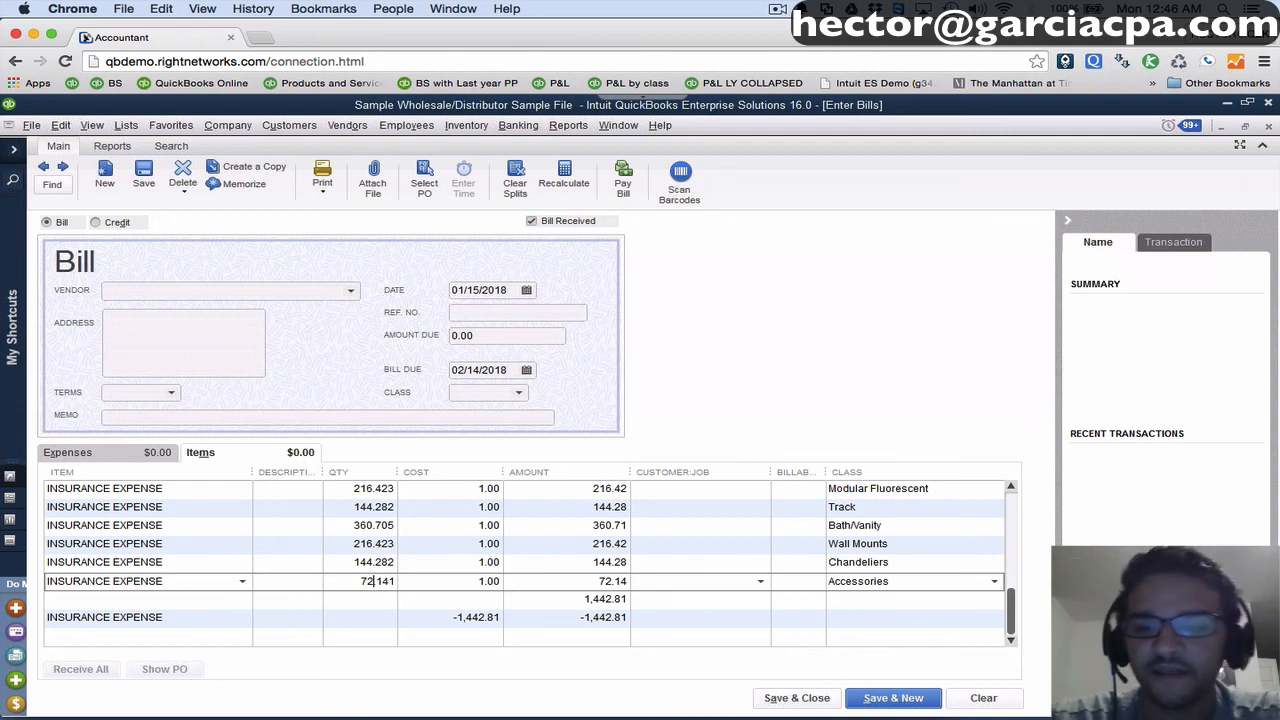
Try to save the bill without a vendor, accepting its future date.
{"action": "left_click_drag", "start_coordinate": [1011, 609], "coordinate": [1010, 484]}
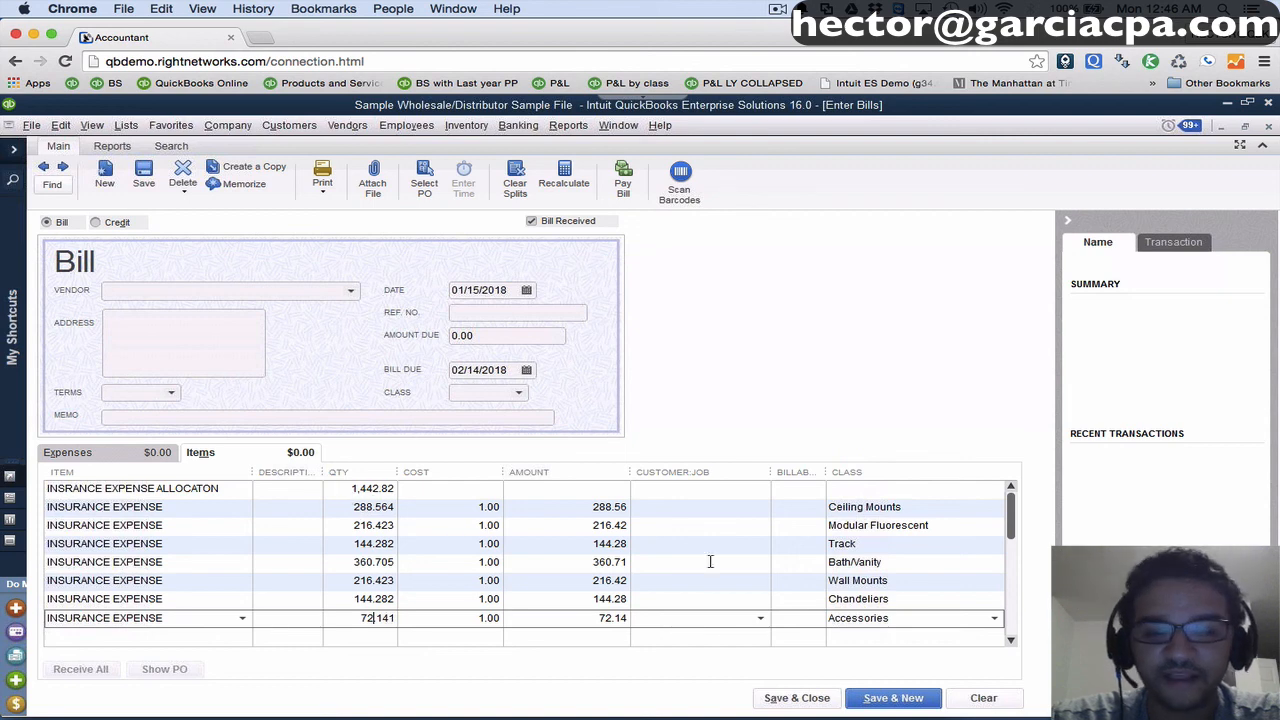
{"action": "left_click", "coordinate": [152, 176]}
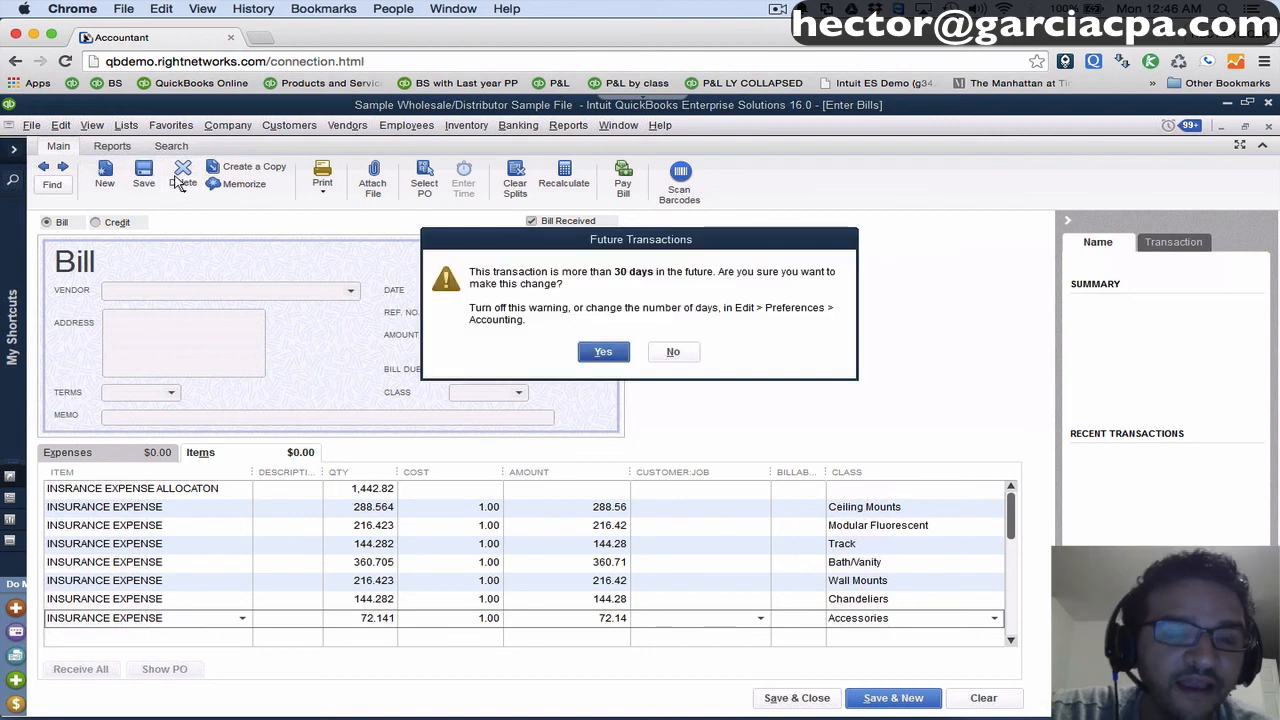
{"action": "left_click", "coordinate": [600, 353]}
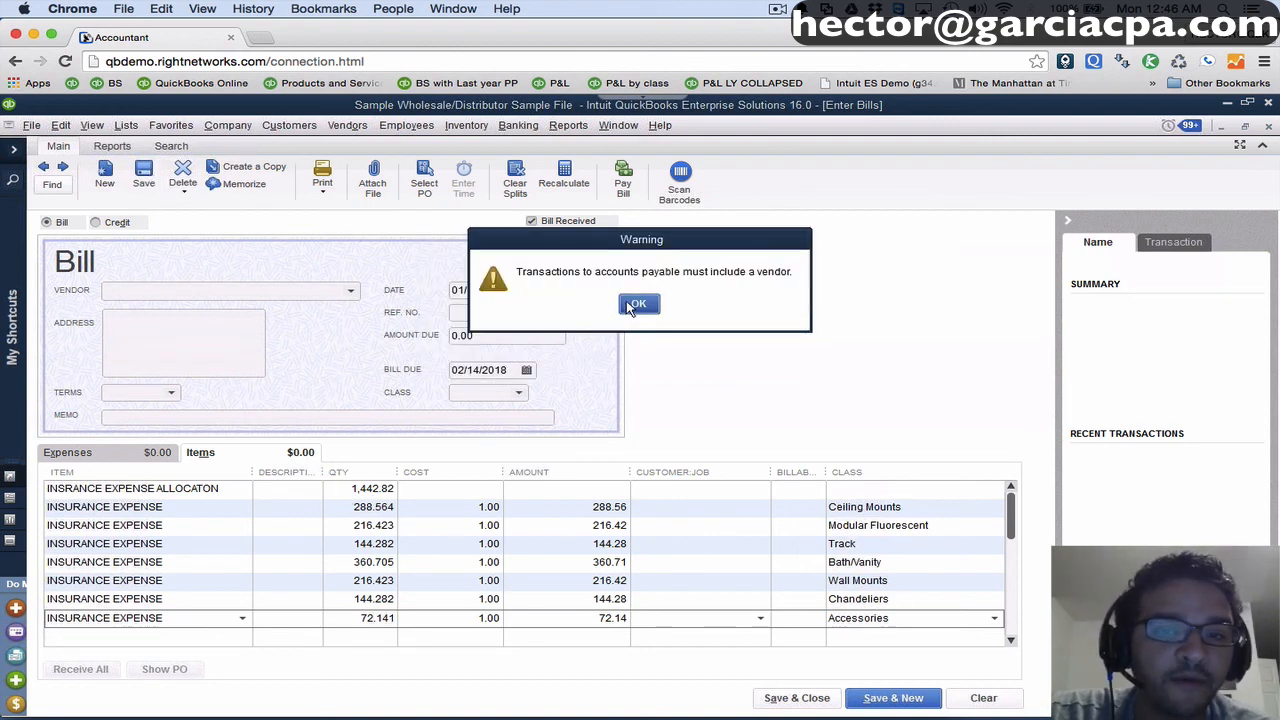
{"action": "left_click", "coordinate": [632, 301]}
Enter END OF PERIOD ALLOCATION as the bill's vendor and quick-add it to the vendor list.
{"action": "left_click", "coordinate": [190, 291]}
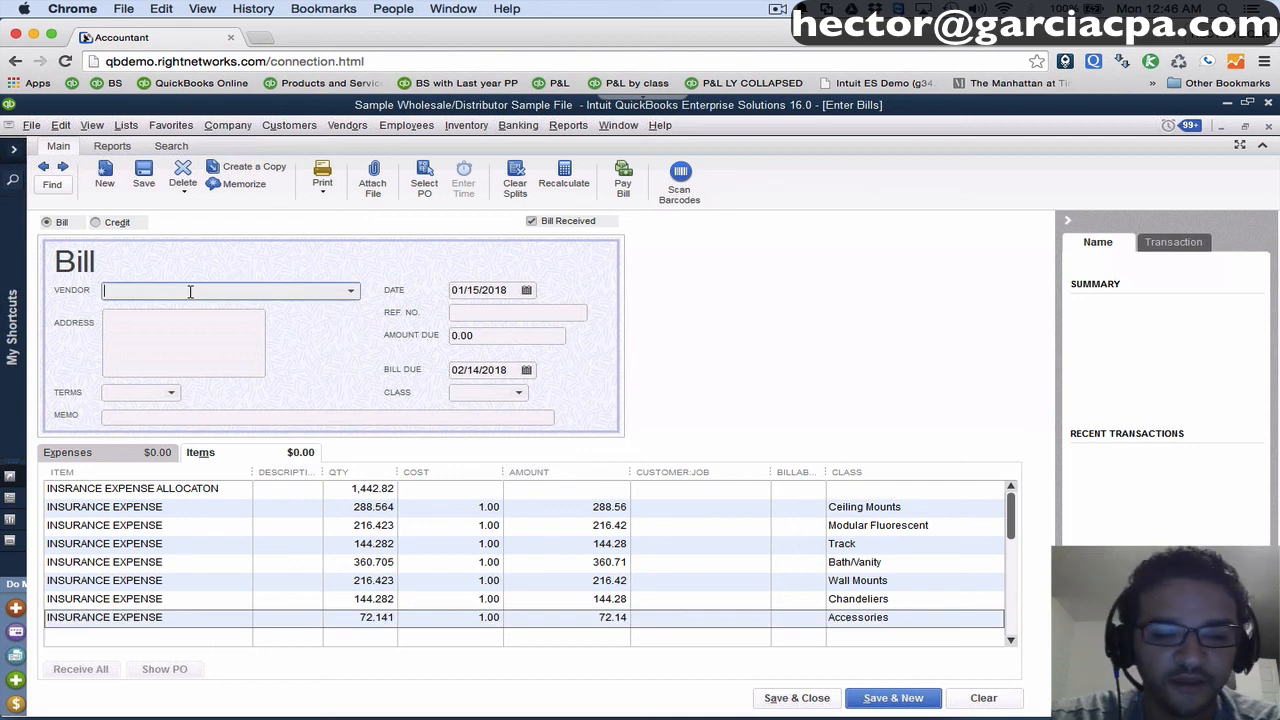
{"action": "type", "text": "END OF PERI"}
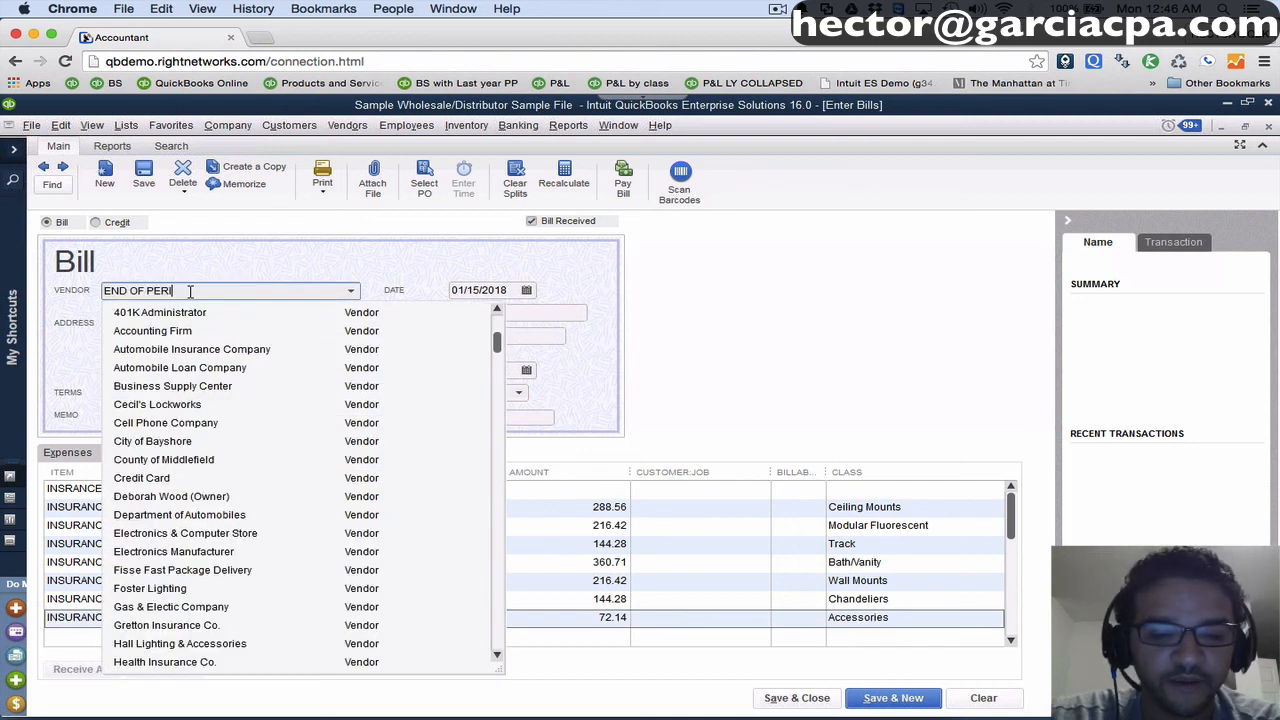
{"action": "type", "text": "OD ALLOCATION"}
{"action": "key", "text": "Tab"}
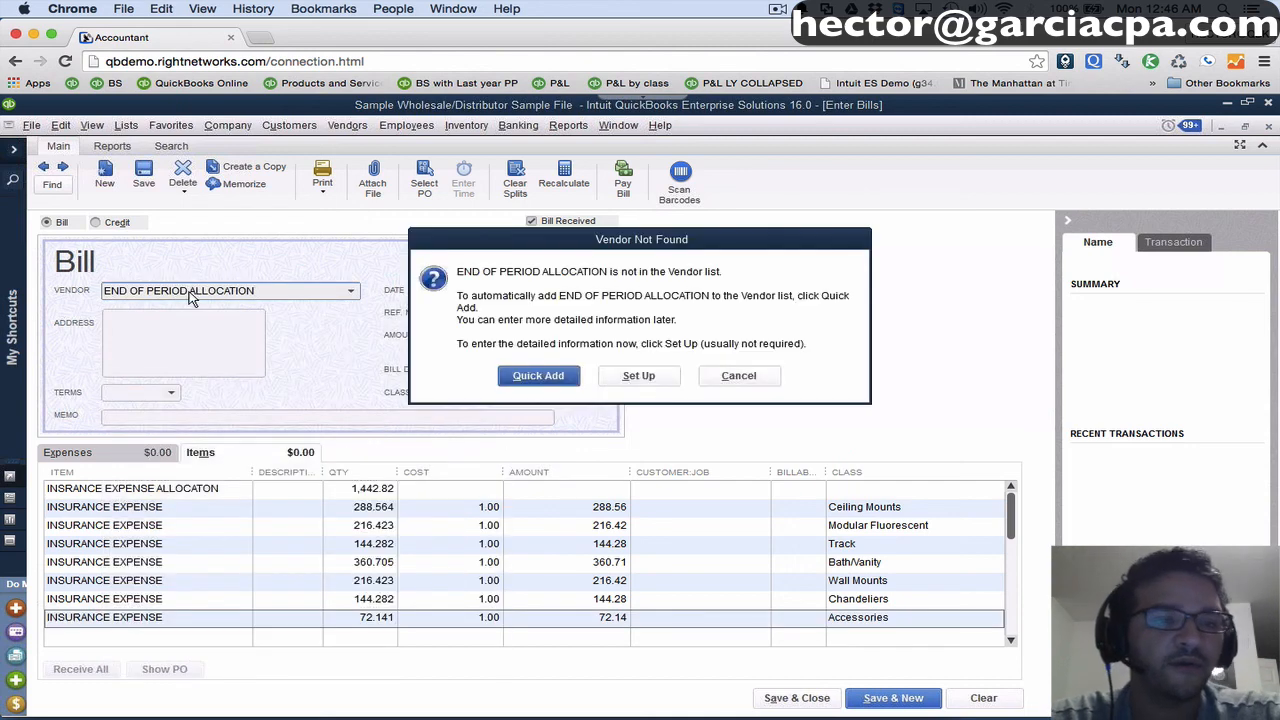
{"action": "key", "text": "Return"}
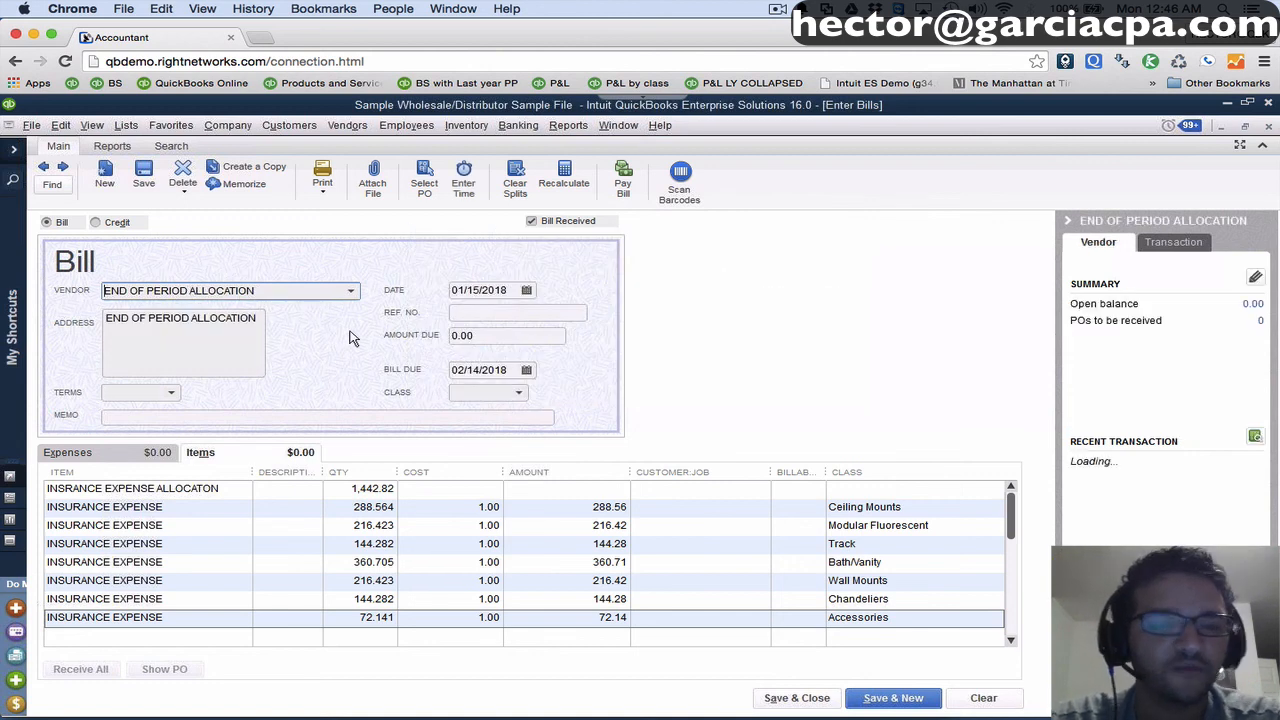
Save the bill with its future date and memorize it as END OF PERIOD ALLOCATION with the Do Not Remind Me option.
{"action": "left_click", "coordinate": [146, 178]}
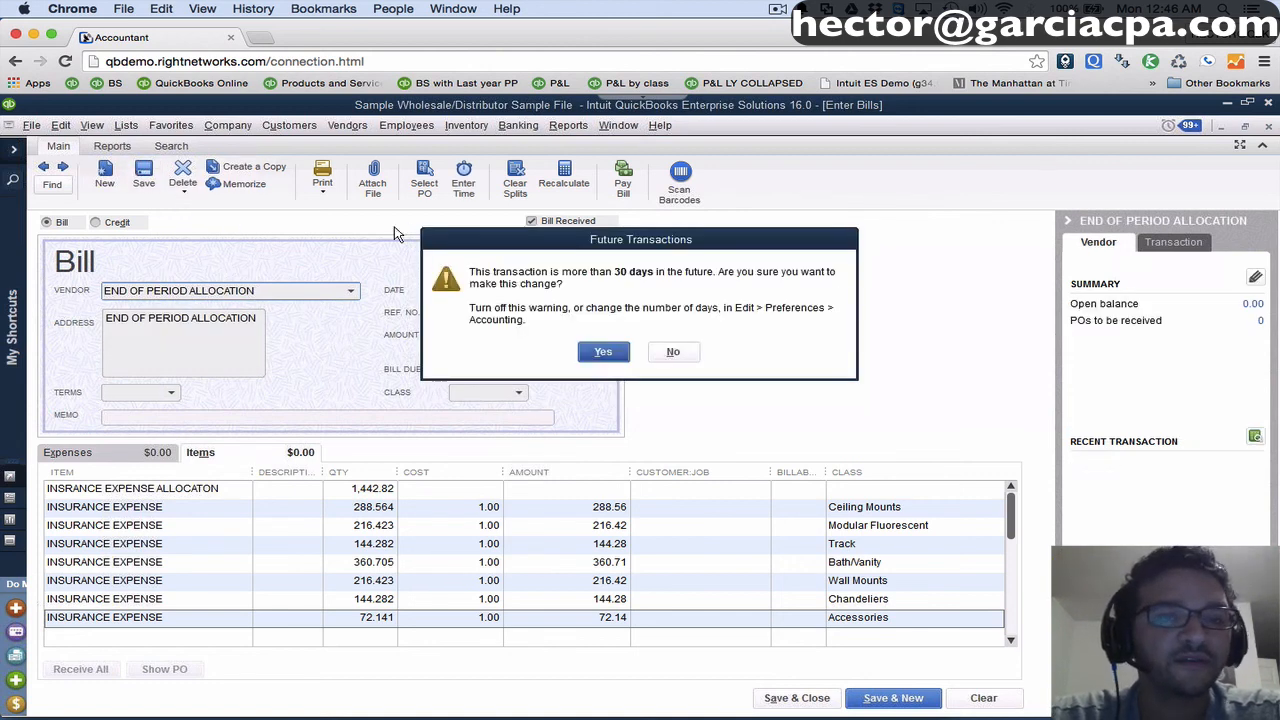
{"action": "left_click", "coordinate": [603, 354]}
{"action": "left_click", "coordinate": [244, 183]}
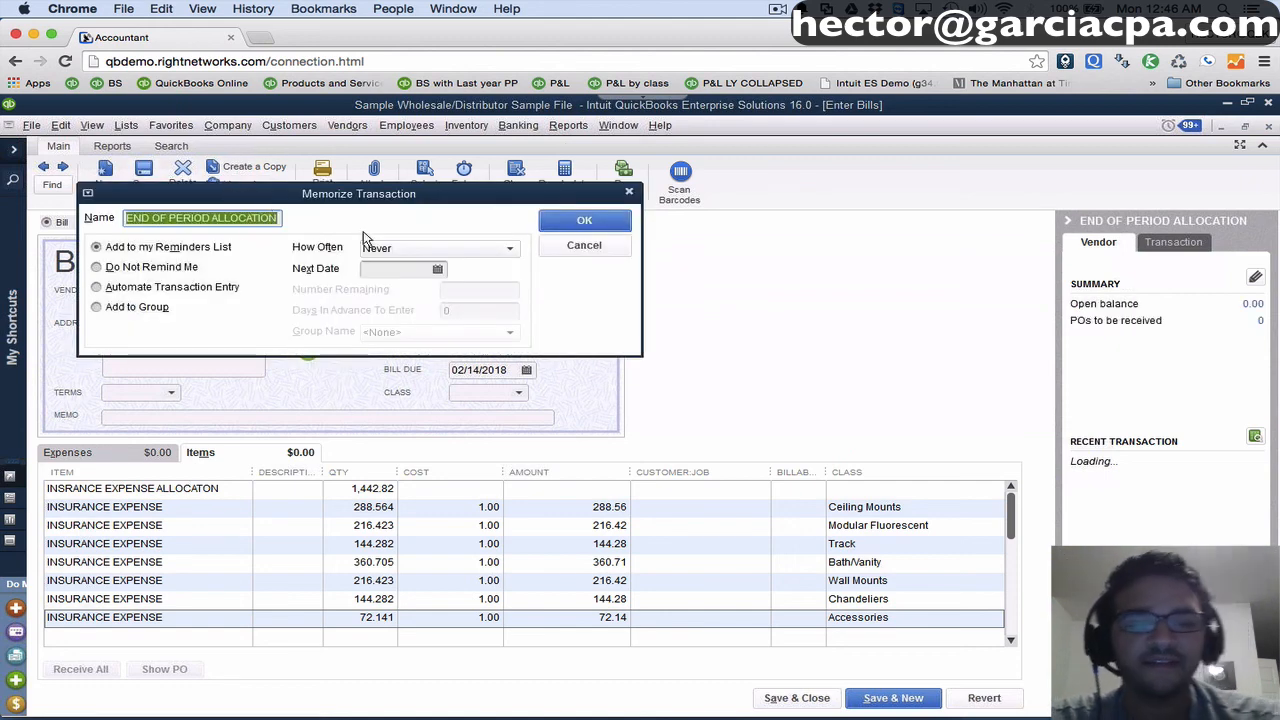
{"action": "left_click", "coordinate": [143, 268]}
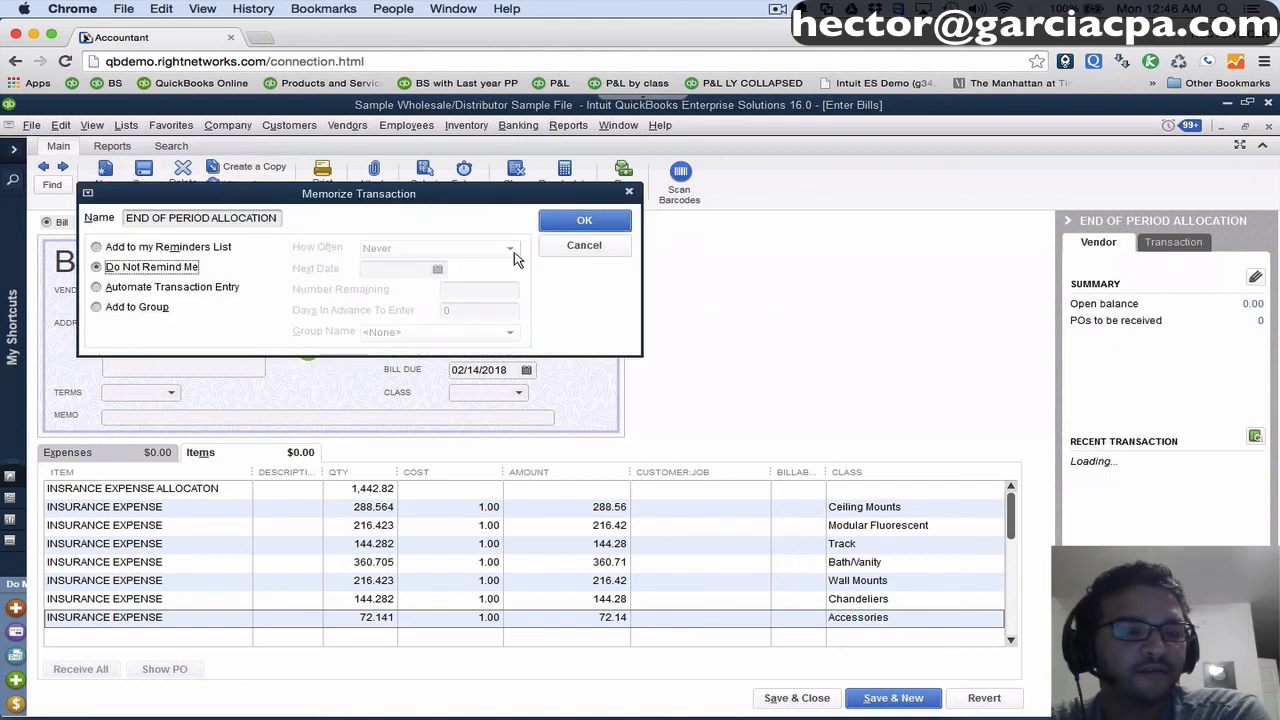
{"action": "left_click", "coordinate": [584, 220]}
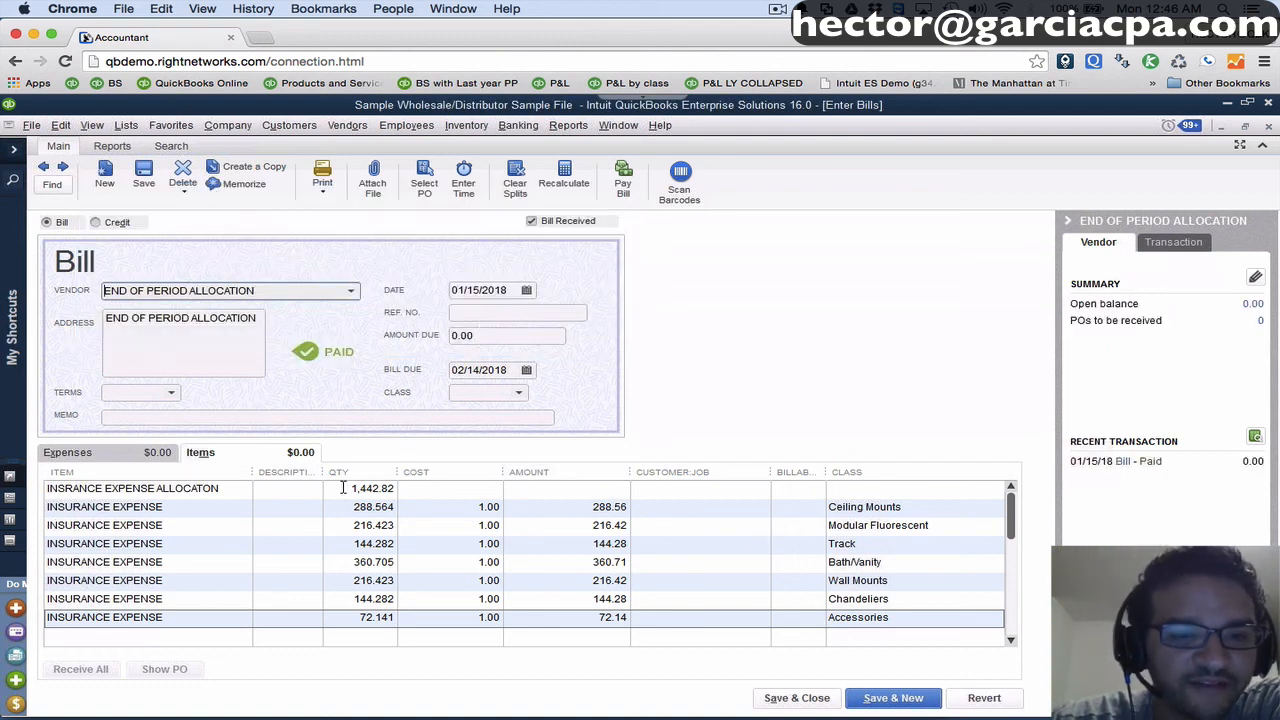
Check the group's quantity and the negative line's cost, and set the bill's date to 11/30/2017.
{"action": "left_click", "coordinate": [385, 488]}
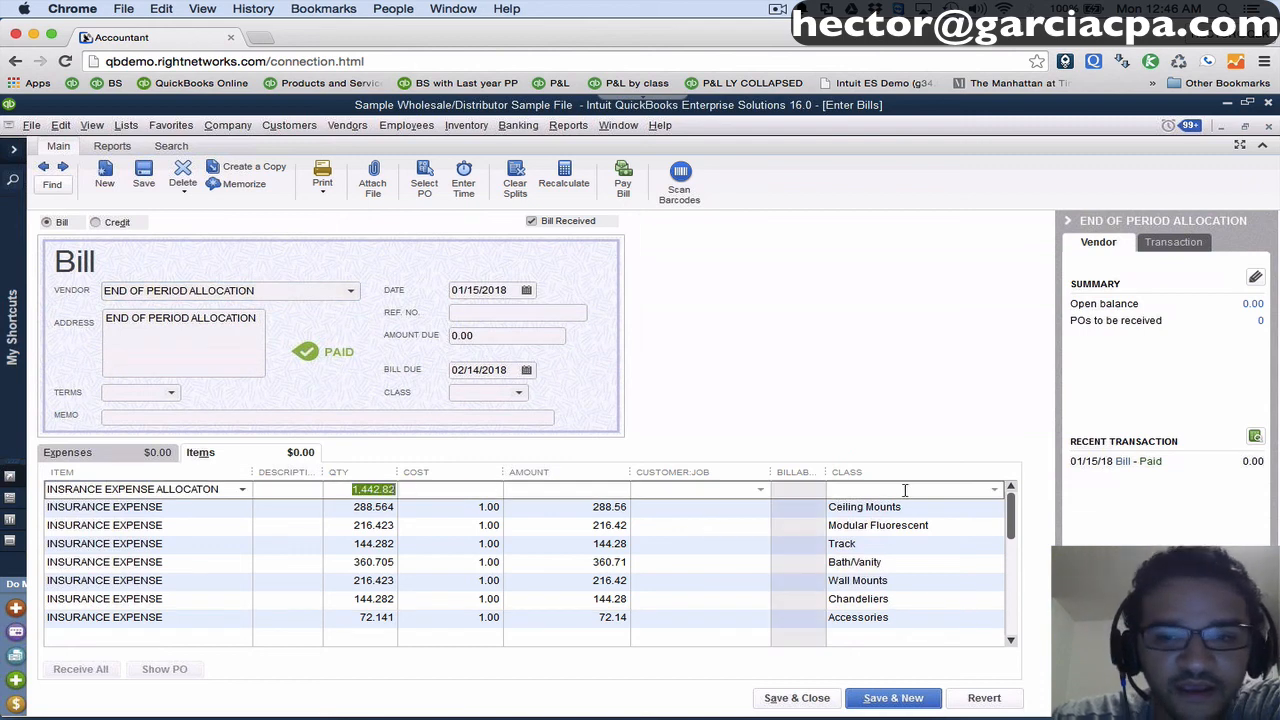
{"action": "left_click_drag", "start_coordinate": [1017, 510], "coordinate": [1030, 637]}
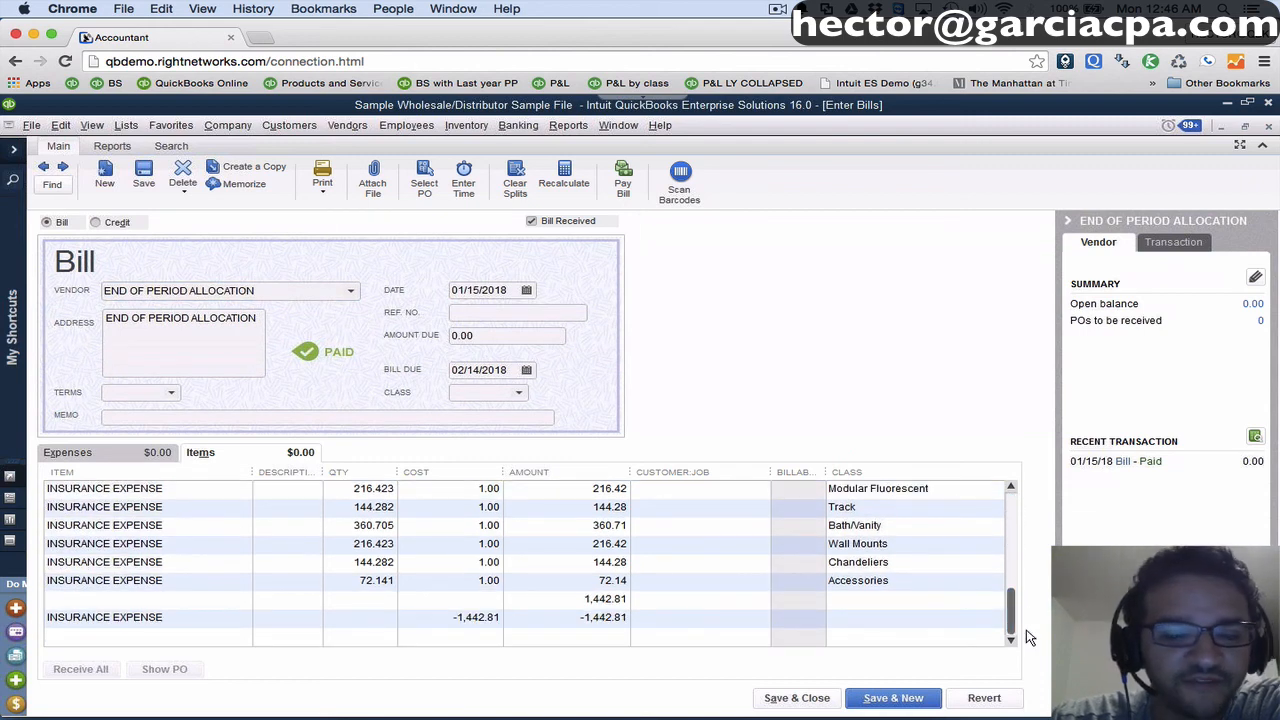
{"action": "left_click", "coordinate": [438, 619]}
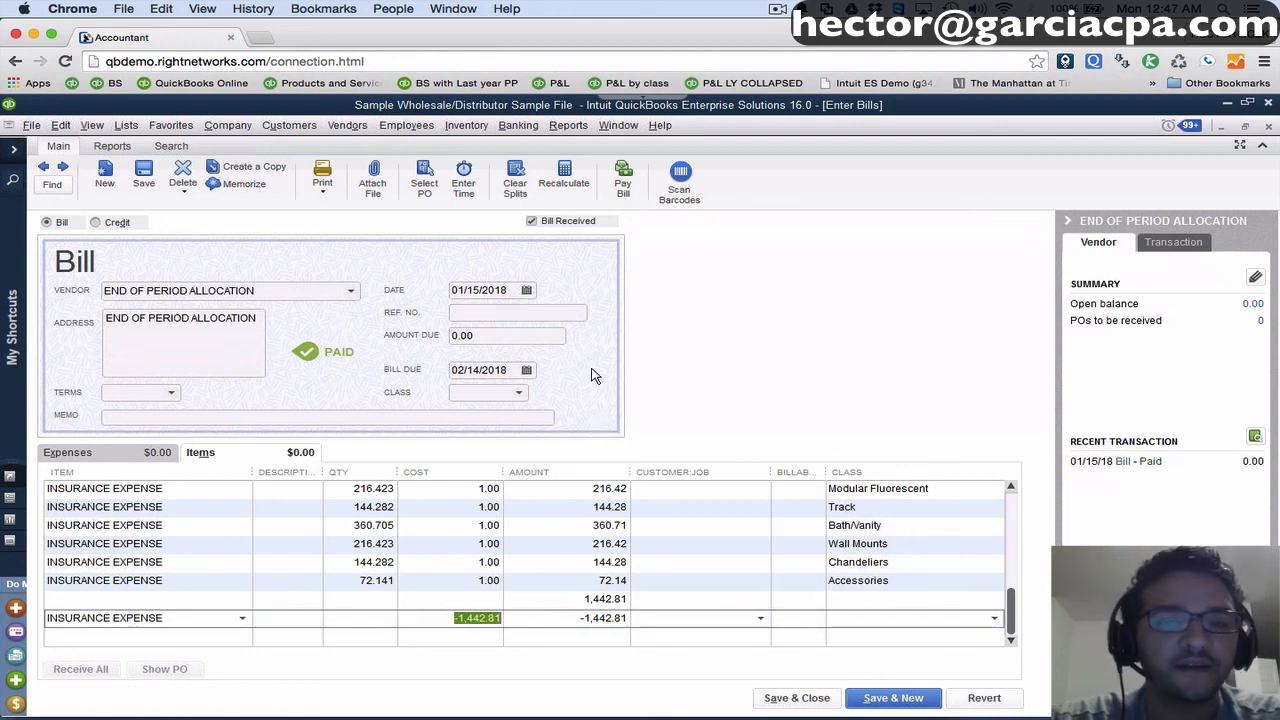
{"action": "left_click", "coordinate": [509, 291]}
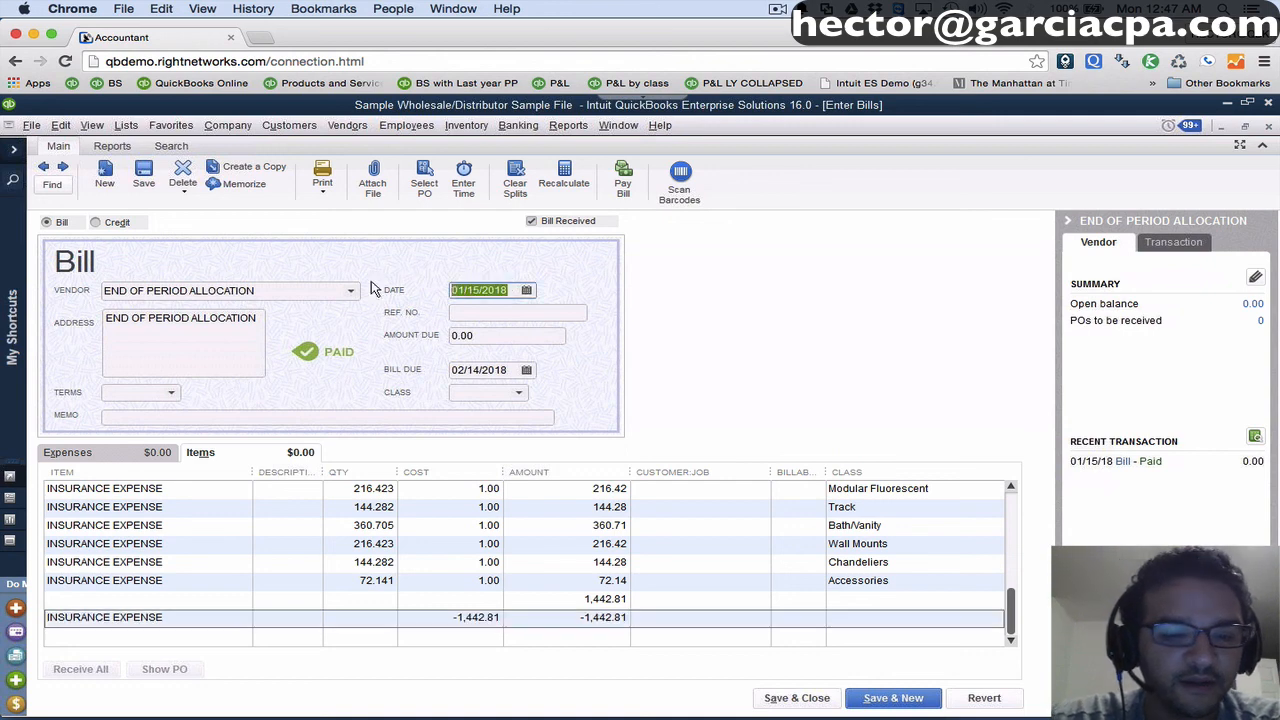
{"action": "type", "text": "11302017"}
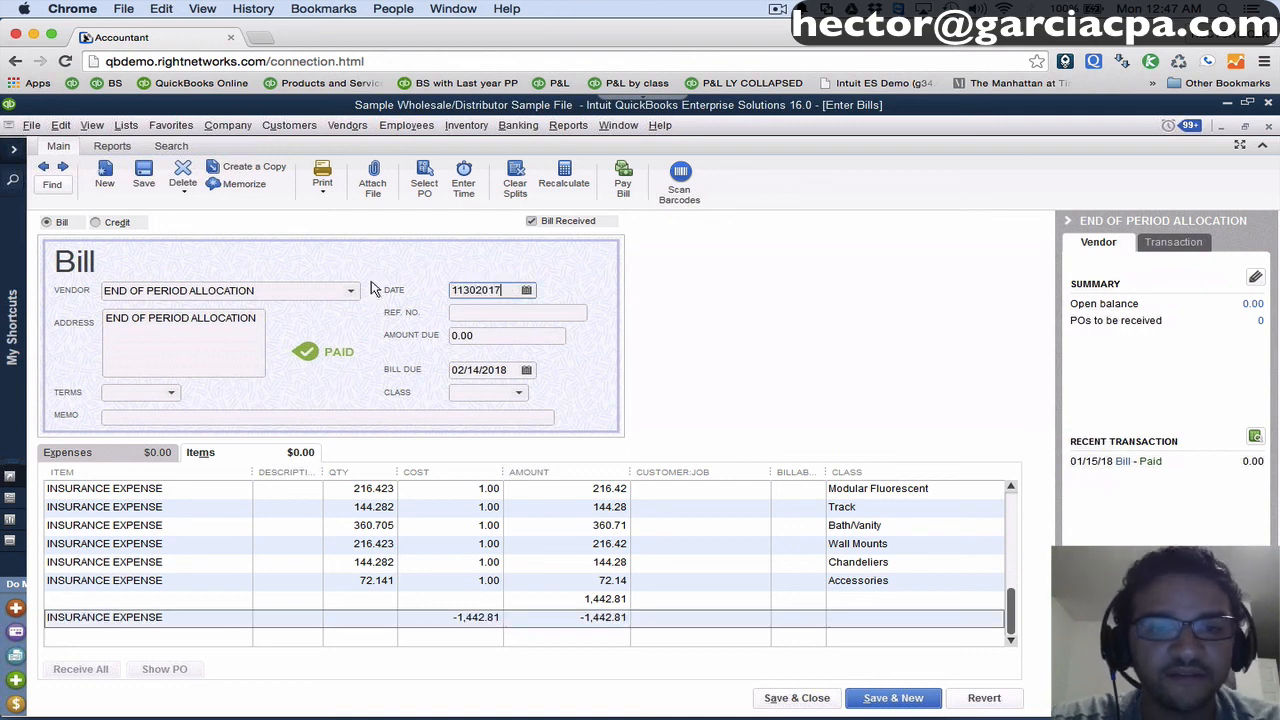
Save the END OF PERIOD ALLOCATION bill with its new date, accepting the change to a closed period.
{"action": "key", "text": "Tab"}
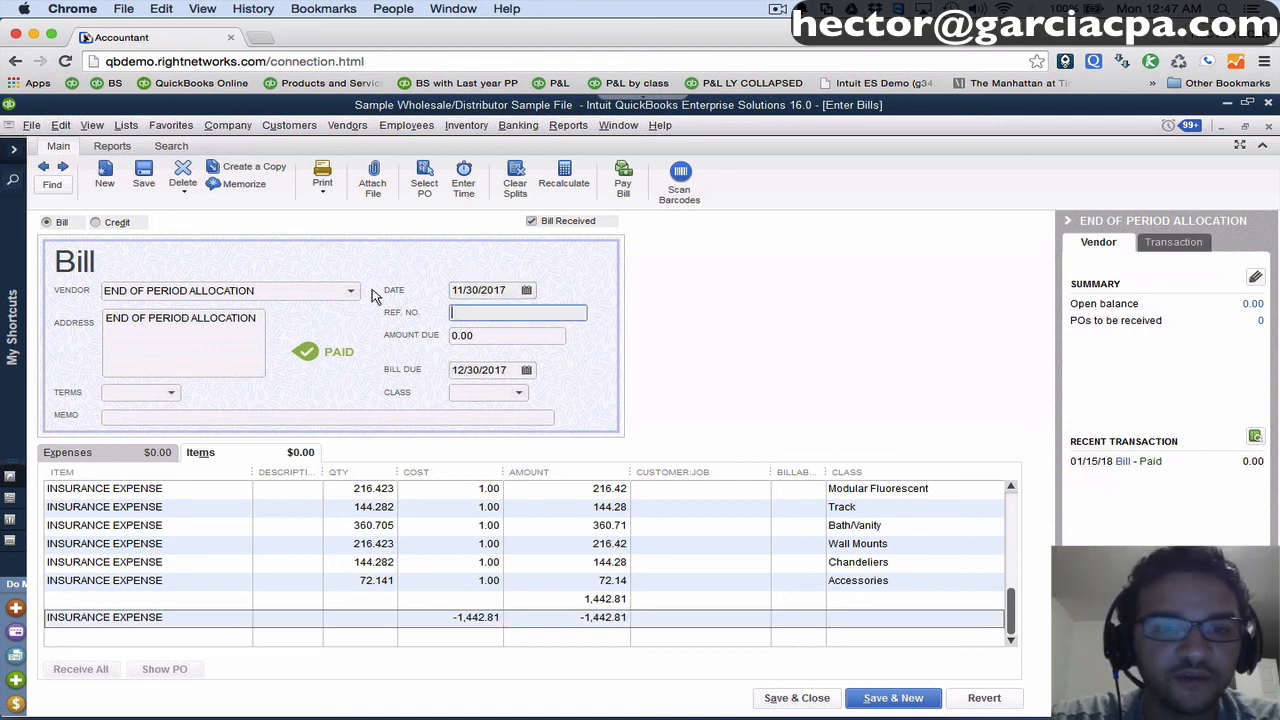
{"action": "left_click", "coordinate": [144, 176]}
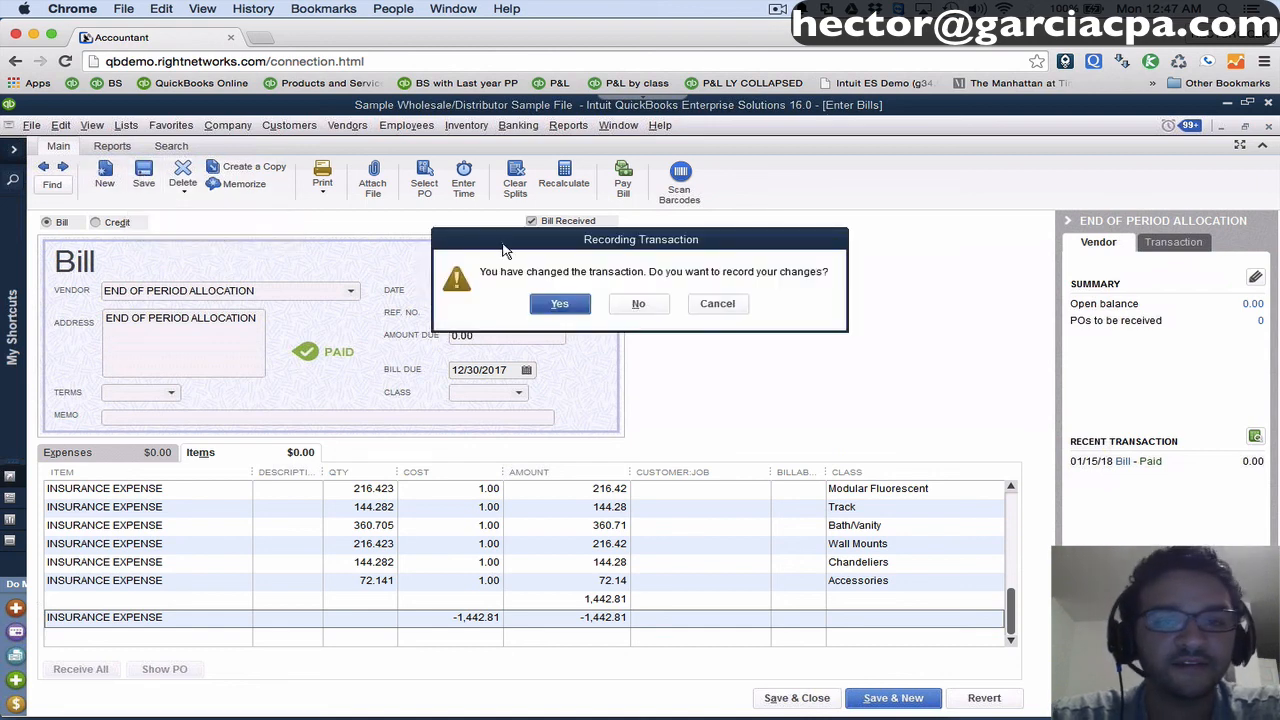
{"action": "left_click", "coordinate": [556, 302]}
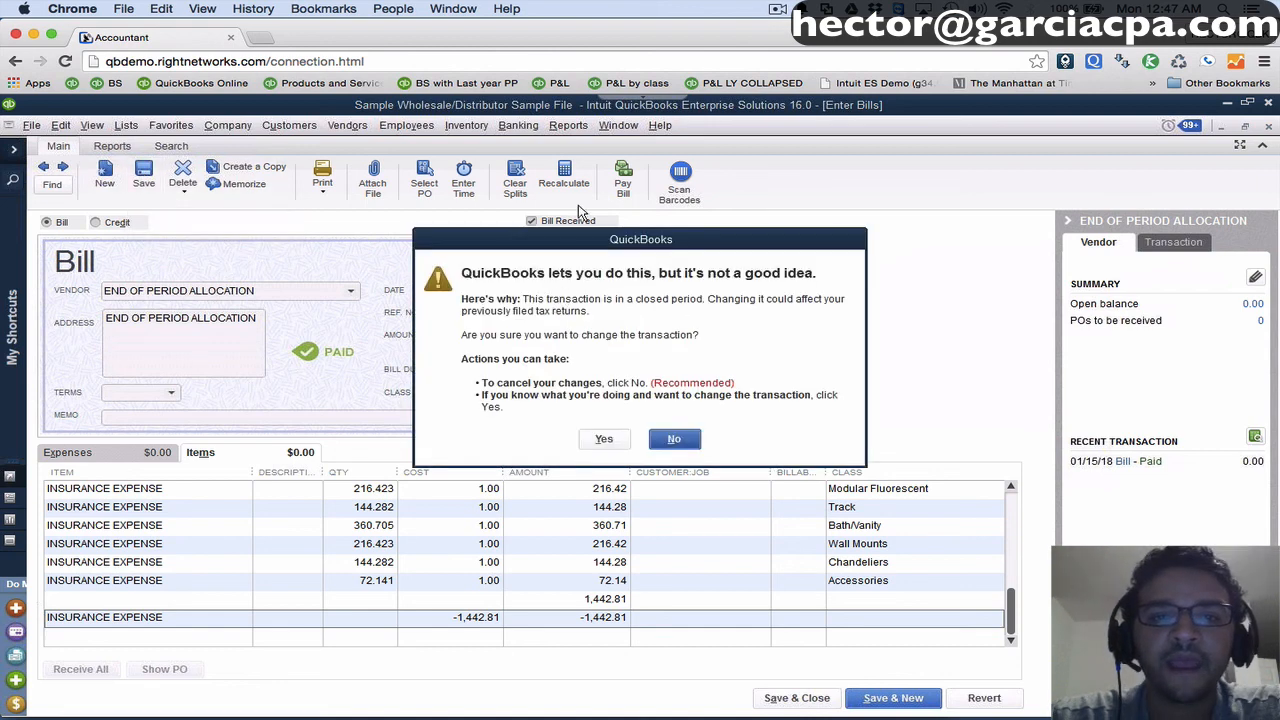
{"action": "left_click", "coordinate": [604, 439]}
Return to the open November 2017 Profit & Loss by class report and examine the Insurance amounts across the classes and Unclassified.
{"action": "left_click", "coordinate": [568, 125]}
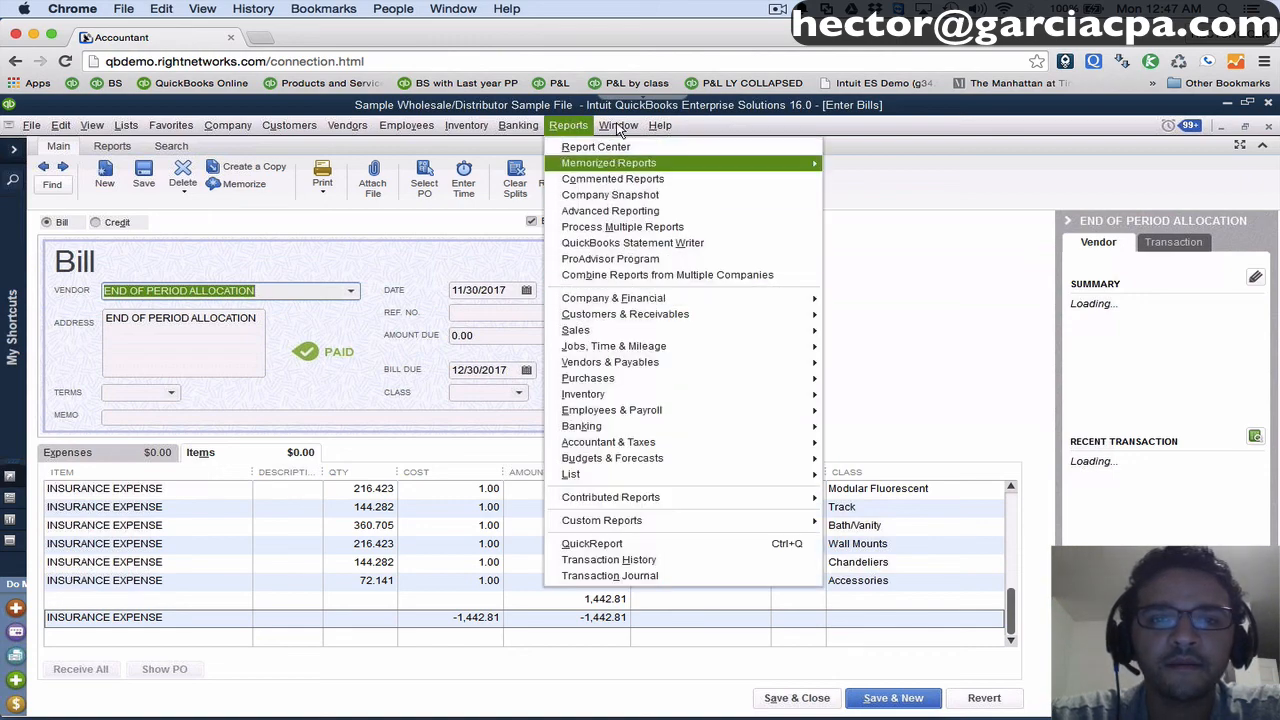
{"action": "mouse_move", "coordinate": [618, 125]}
{"action": "left_click", "coordinate": [660, 258]}
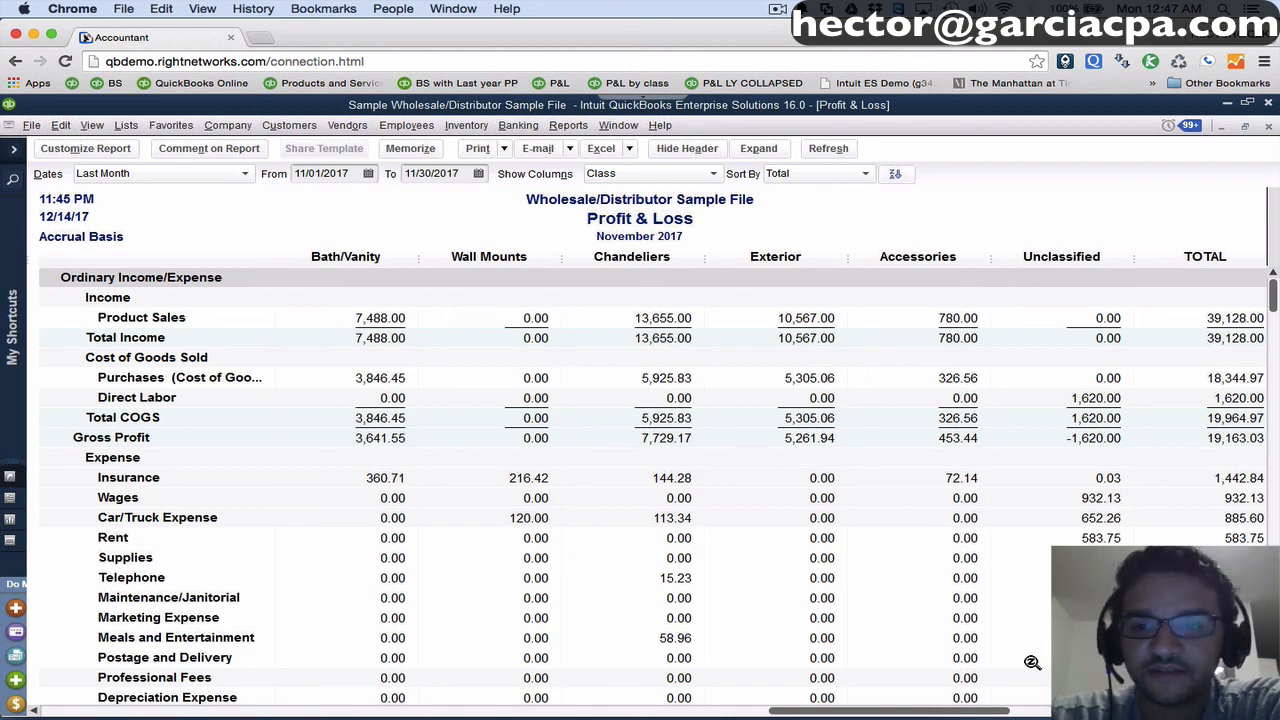
{"action": "left_click_drag", "start_coordinate": [955, 712], "coordinate": [1110, 712]}
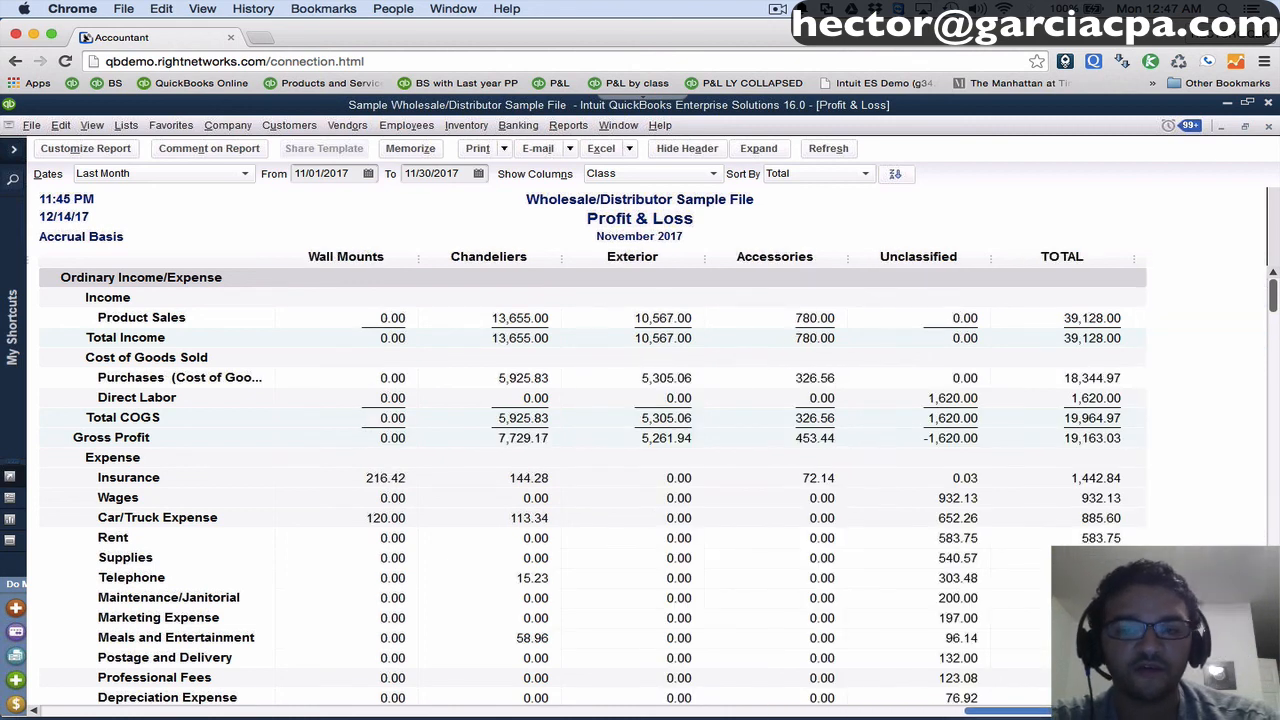
{"action": "key", "text": "alt+super+8"}
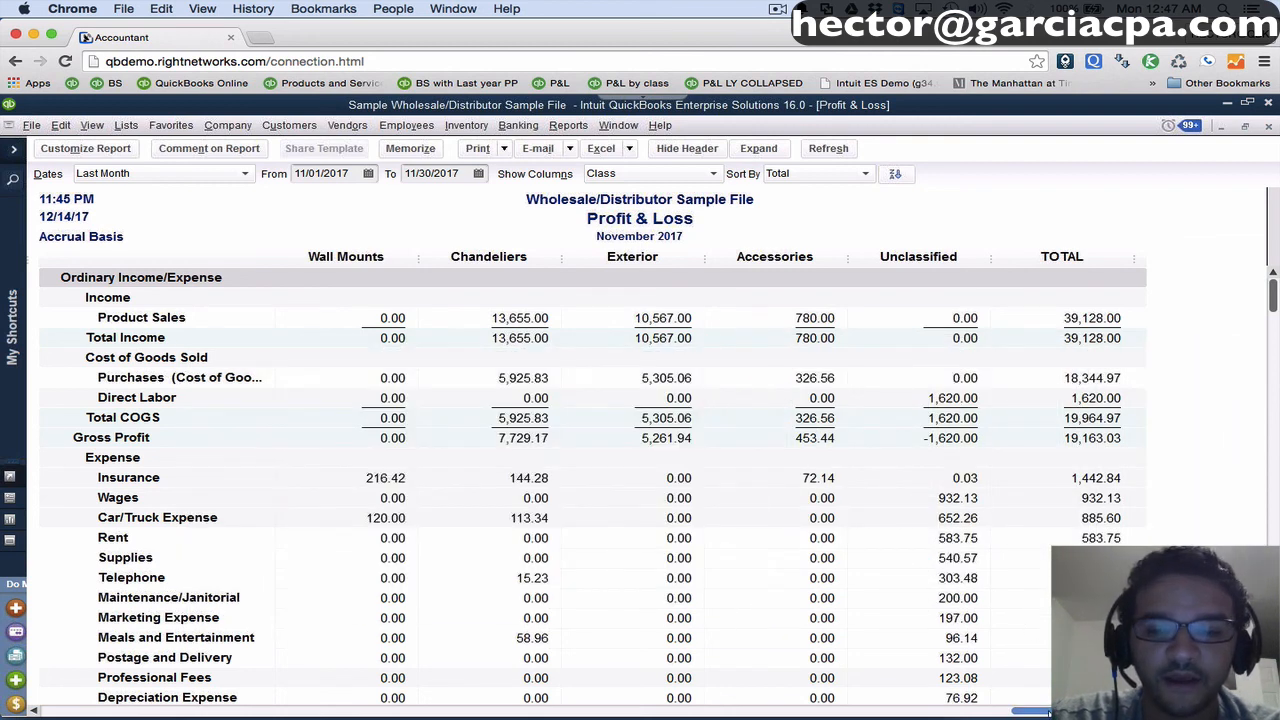
{"action": "scroll", "coordinate": [1048, 712], "scroll_direction": "left", "scroll_amount": 3}
{"action": "left_click_drag", "start_coordinate": [184, 716], "coordinate": [820, 712]}
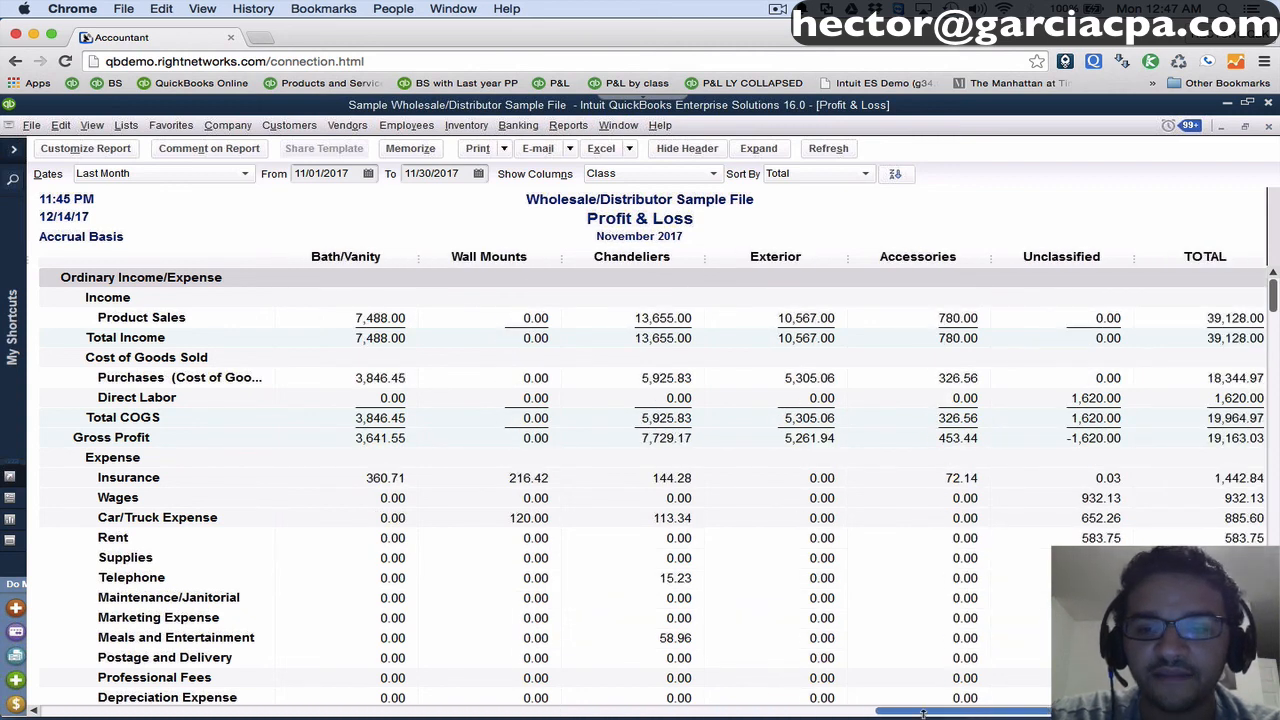
Drill from the unclassified Insurance amount into the END OF PERIOD ALLOCATION bill and set its negative line's cost to -1,442.84.
{"action": "double_click", "coordinate": [1110, 478]}
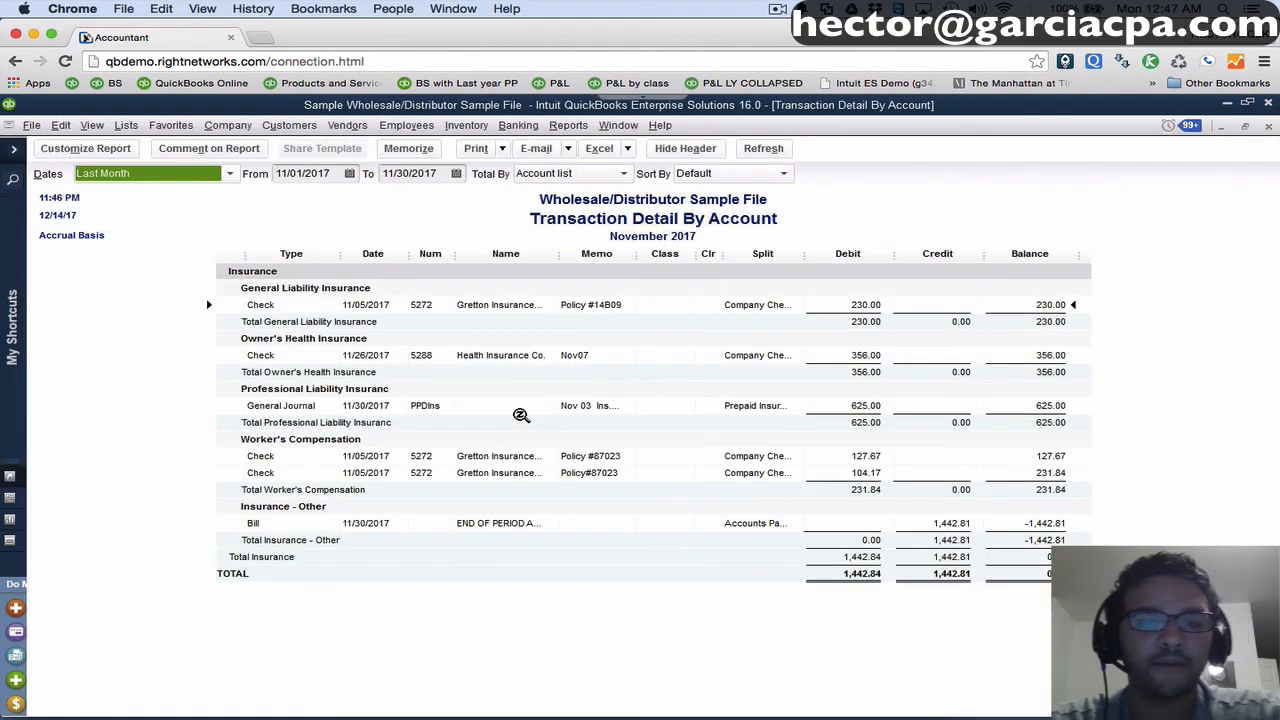
{"action": "left_click", "coordinate": [370, 523]}
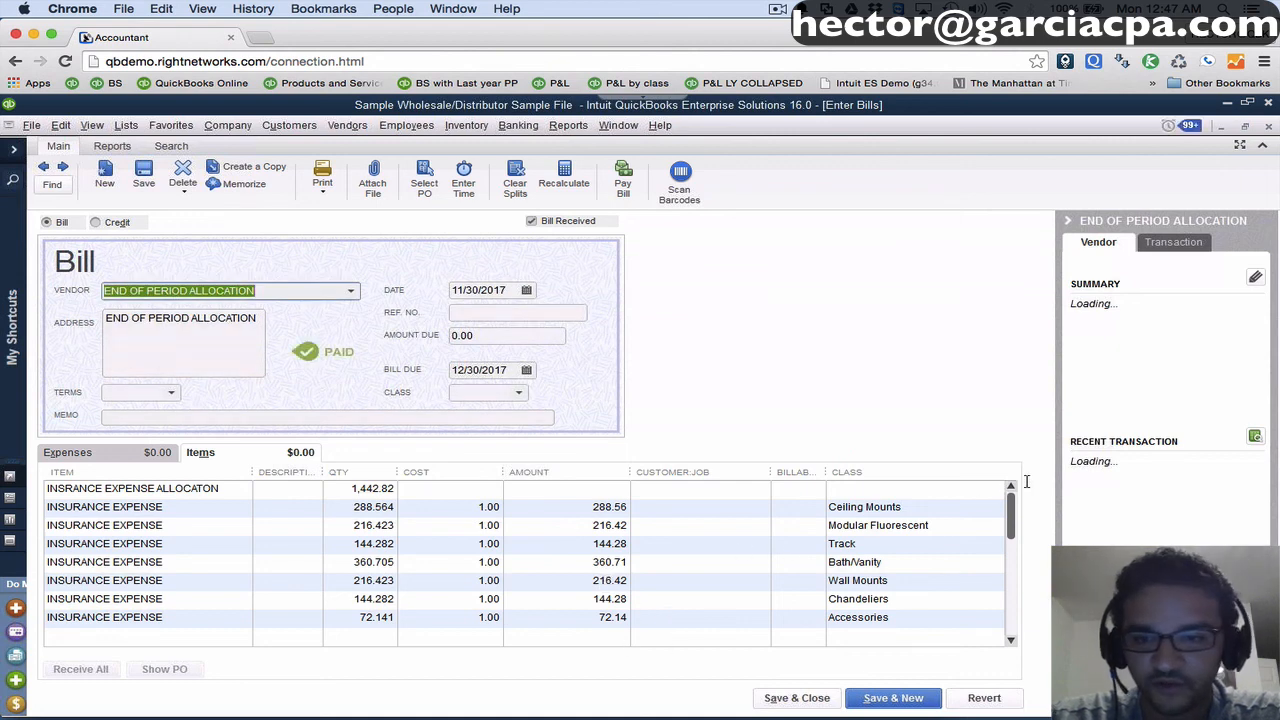
{"action": "left_click", "coordinate": [1015, 578]}
{"action": "left_click_drag", "start_coordinate": [1015, 578], "coordinate": [1017, 614]}
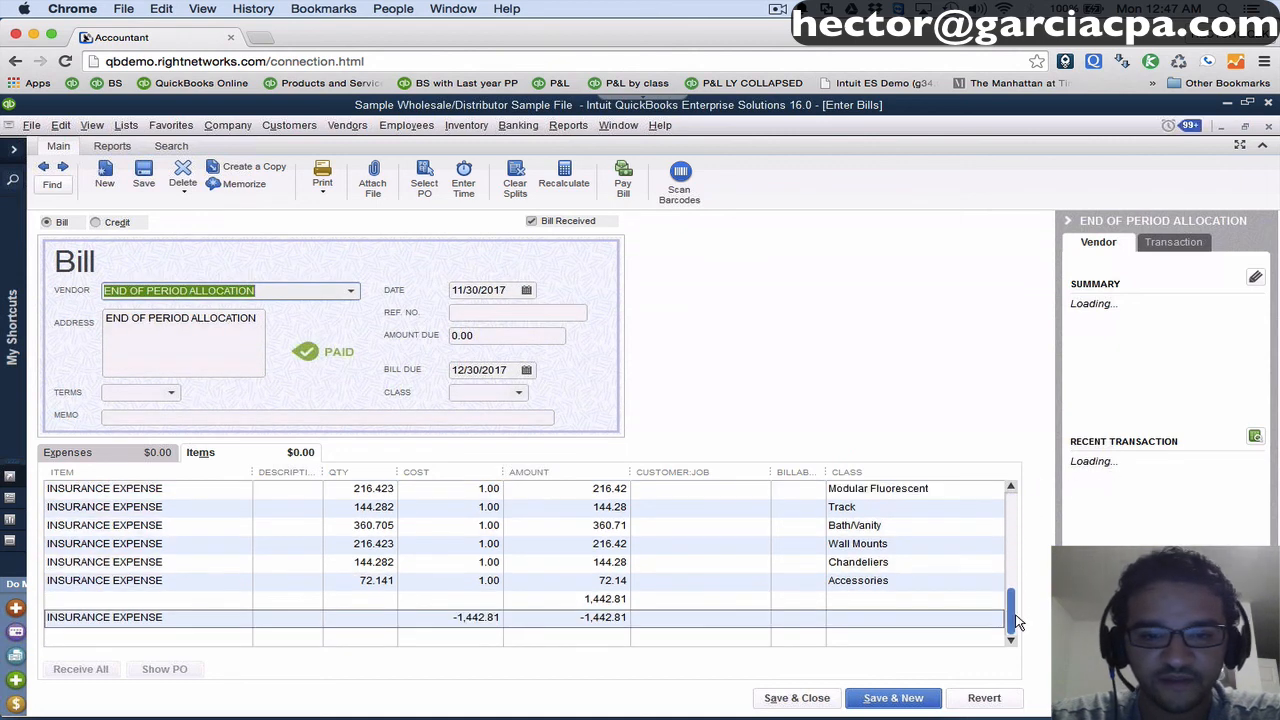
{"action": "left_click", "coordinate": [507, 619]}
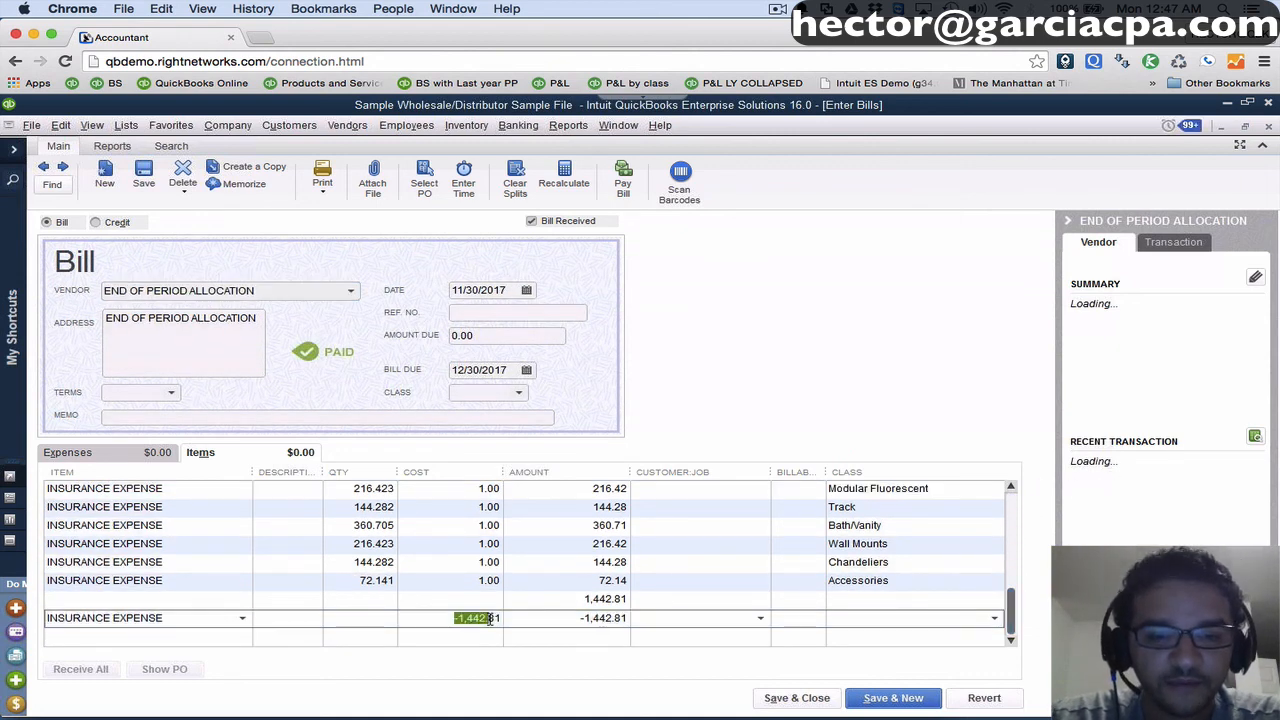
{"action": "left_click", "coordinate": [502, 618]}
{"action": "key", "text": "BackSpace"}
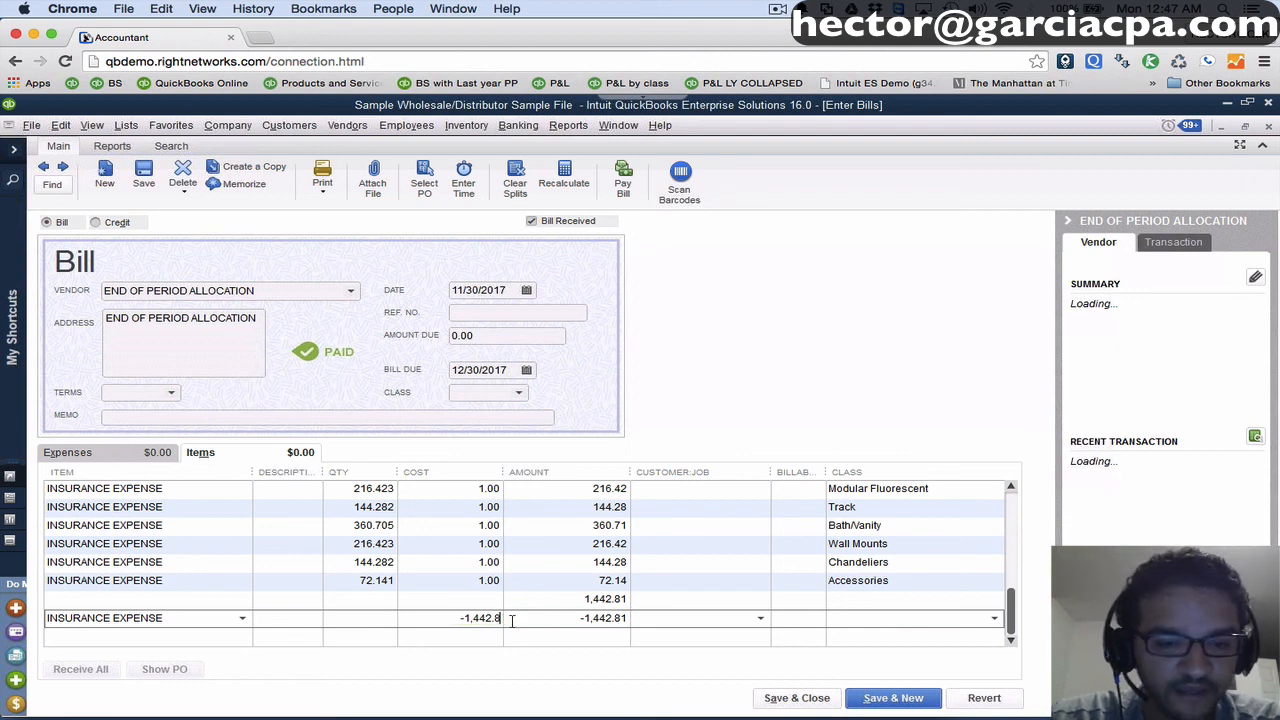
{"action": "type", "text": "4"}
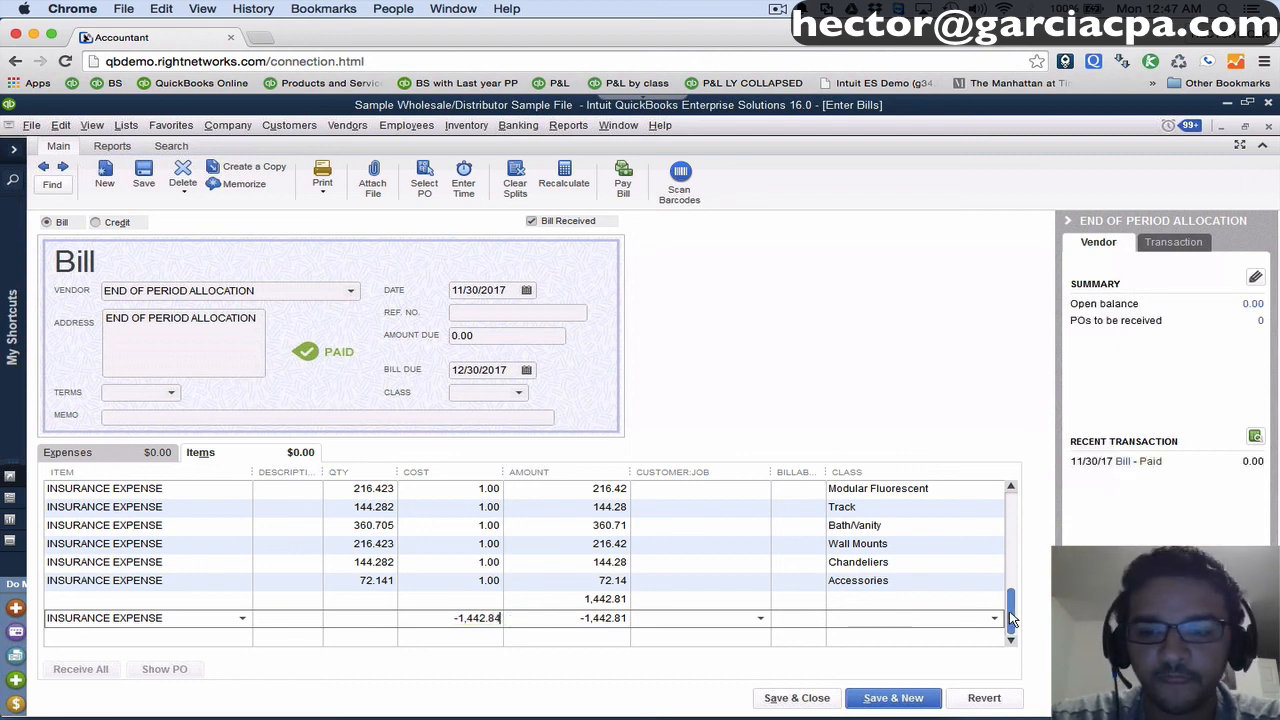
Set the insurance allocation group's quantity to 1,442.84 so its class lines recalculate.
{"action": "left_click_drag", "start_coordinate": [1010, 619], "coordinate": [1010, 515]}
{"action": "left_click", "coordinate": [384, 489]}
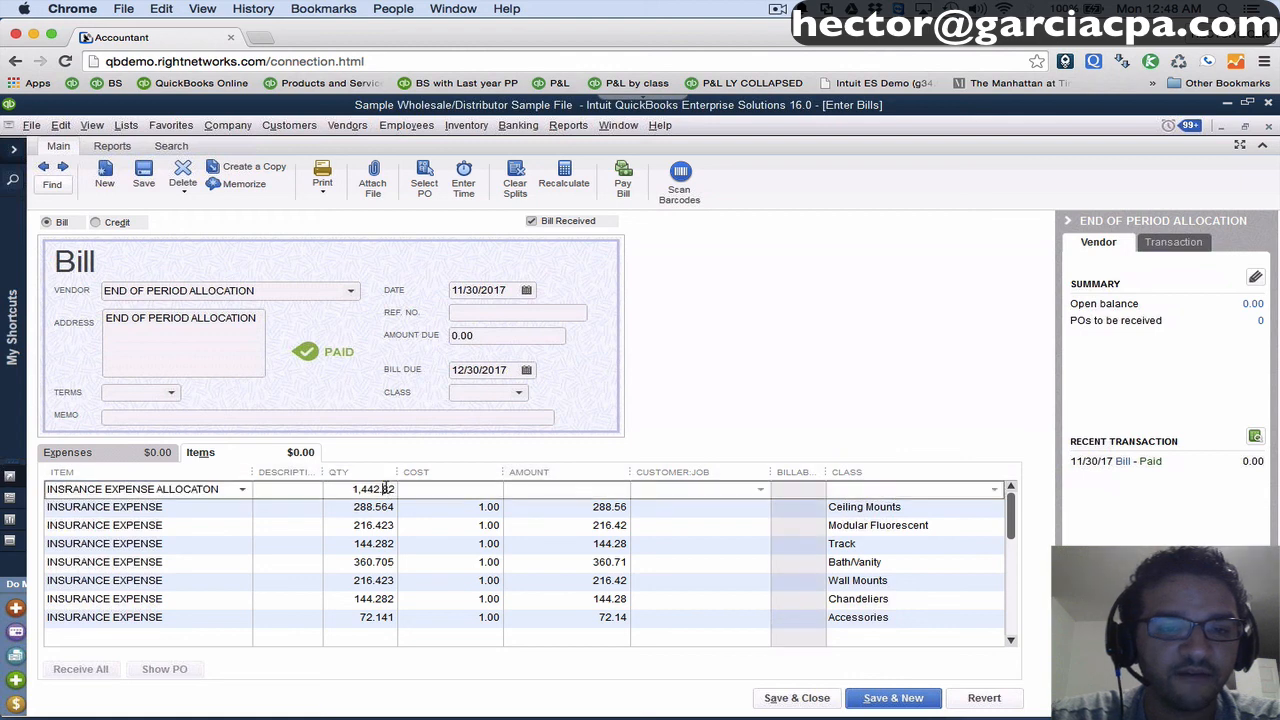
{"action": "key", "text": "BackSpace"}
{"action": "type", "text": "4"}
{"action": "left_click", "coordinate": [381, 525]}
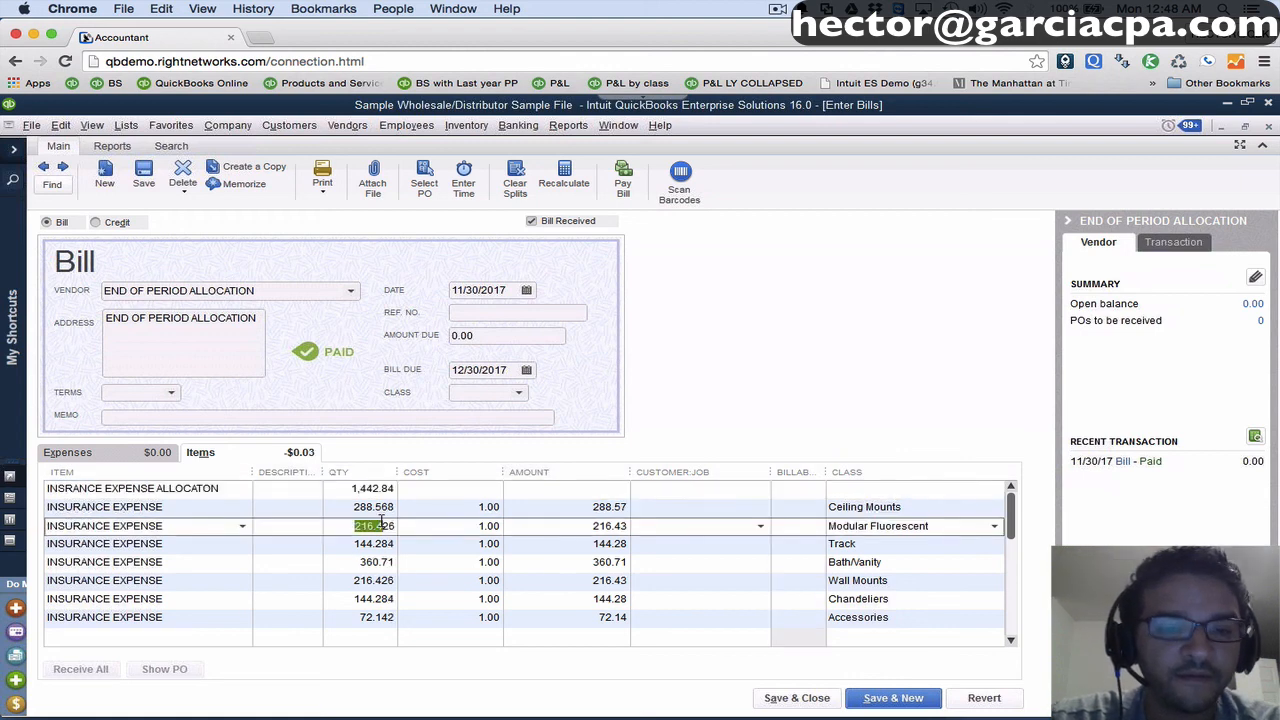
Save and close the corrected allocation bill, recording the changes despite the closed period.
{"action": "left_click", "coordinate": [804, 702]}
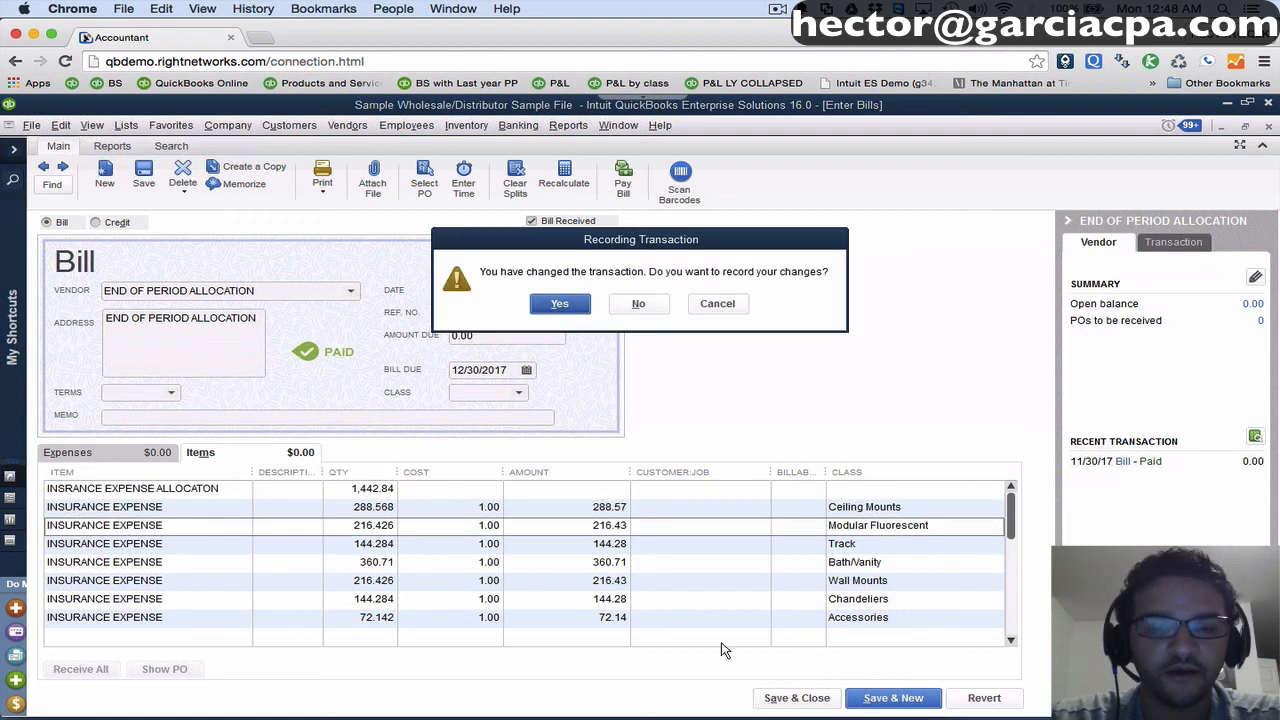
{"action": "left_click", "coordinate": [560, 303]}
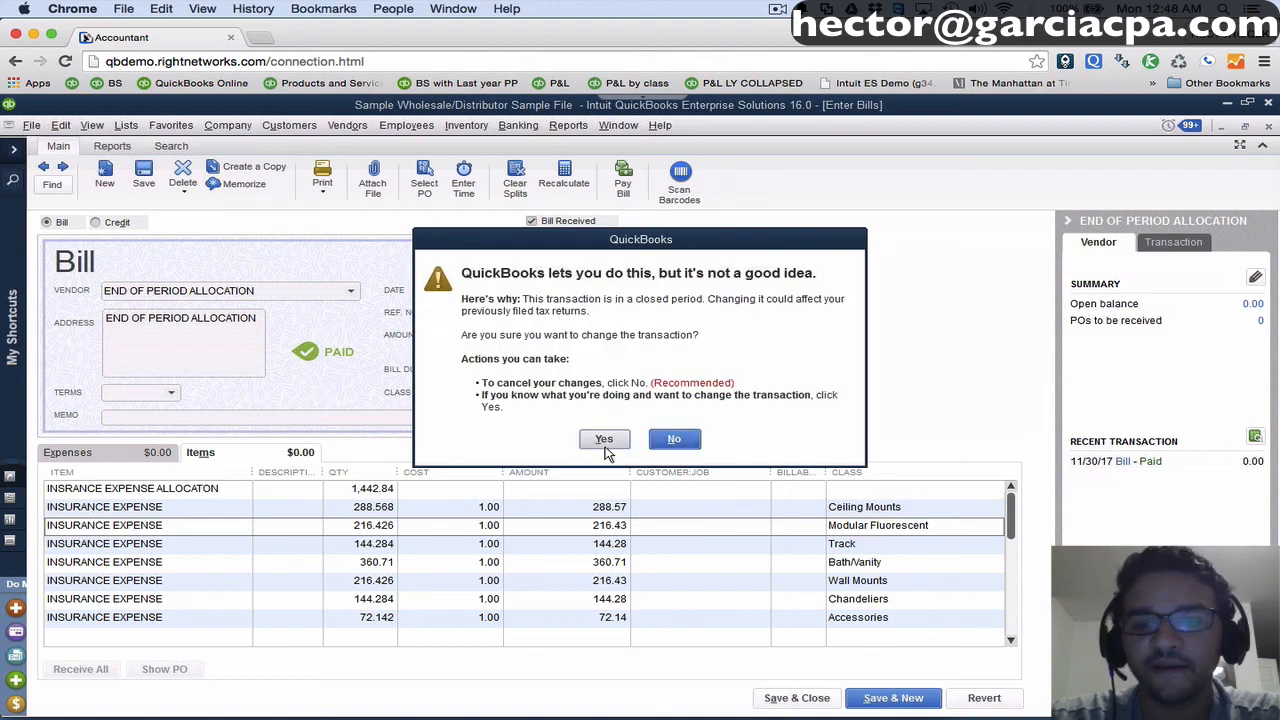
{"action": "left_click", "coordinate": [606, 437]}
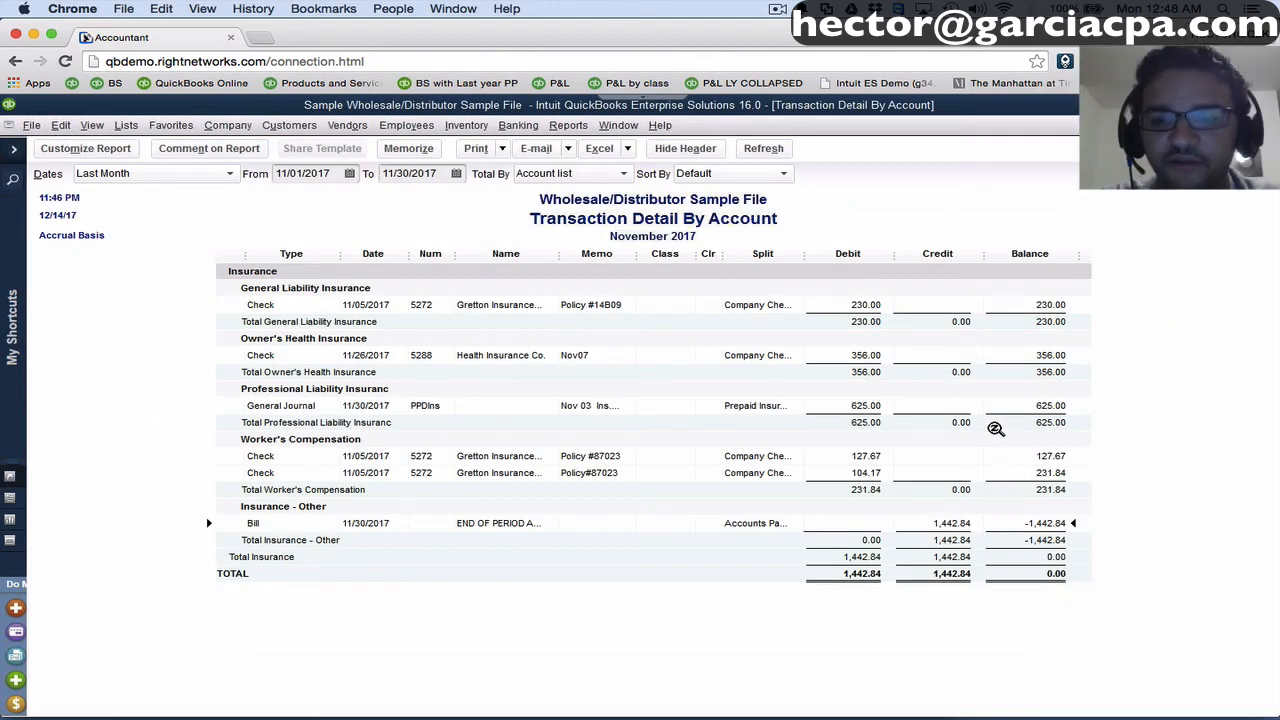